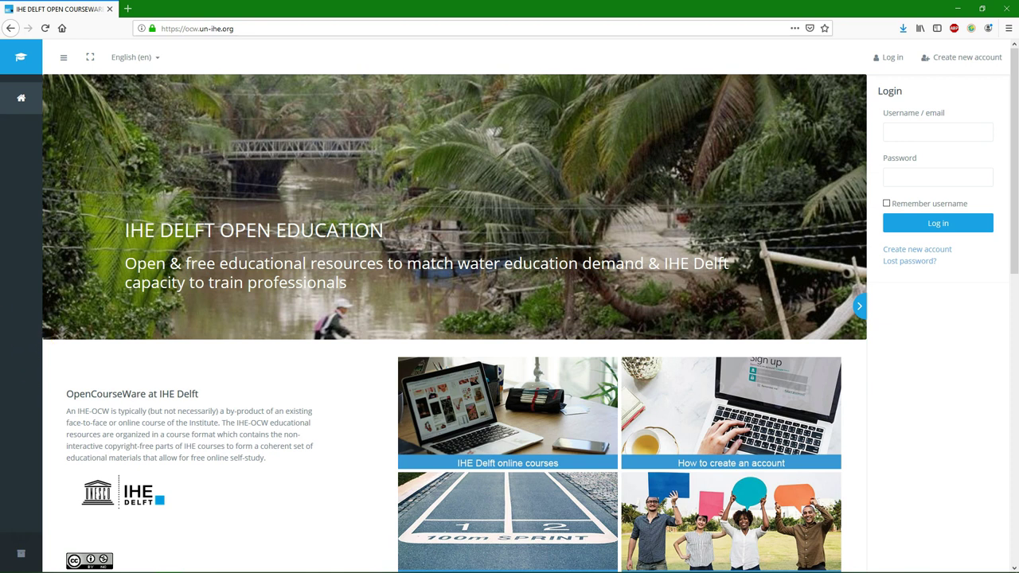
# - Scroll the IHE Delft OpenCourseWare home page down to the Overview course list
pyautogui.scroll(-5, 307, 402)
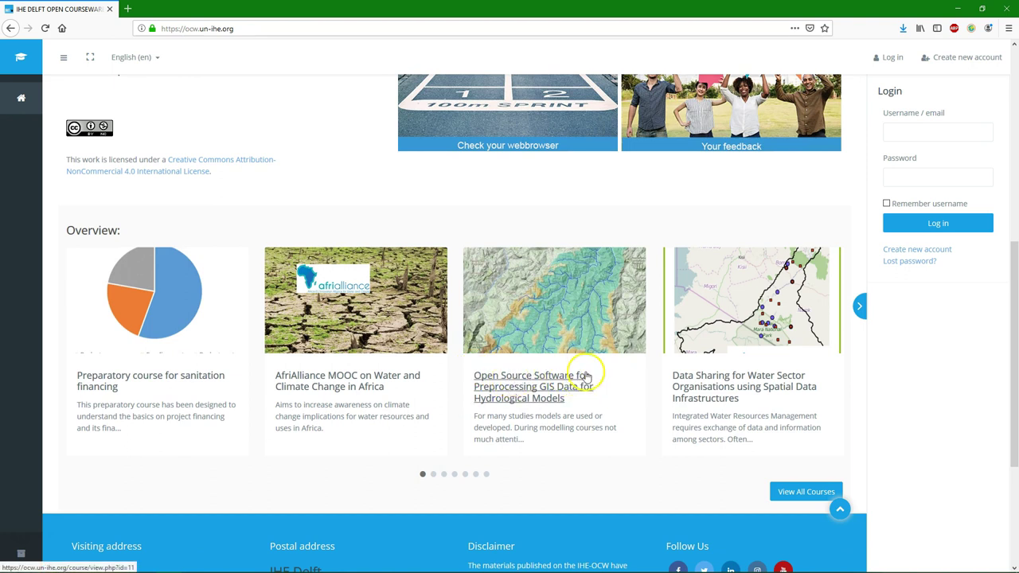
# - From the GIS preprocessing course, open the 'Field surveys using QGIS, Mergin and Input' book at its Introduction
pyautogui.click(581, 383)
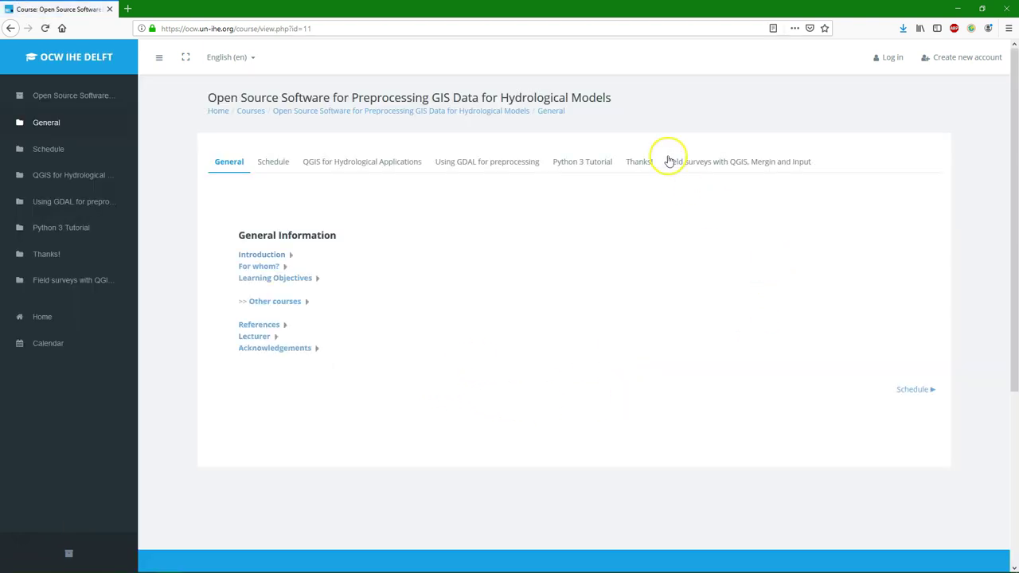
pyautogui.click(711, 165)
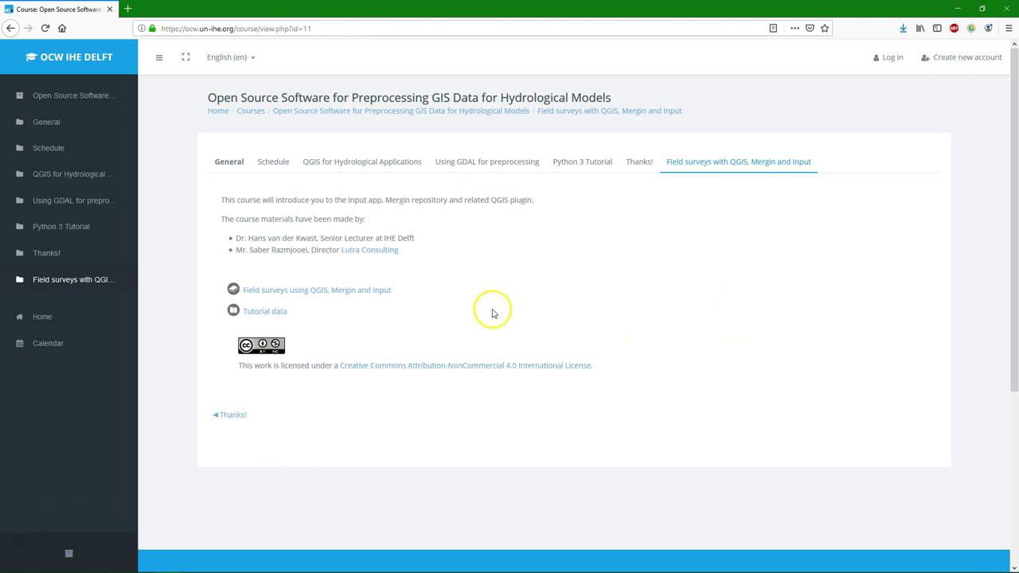
pyautogui.click(359, 290)
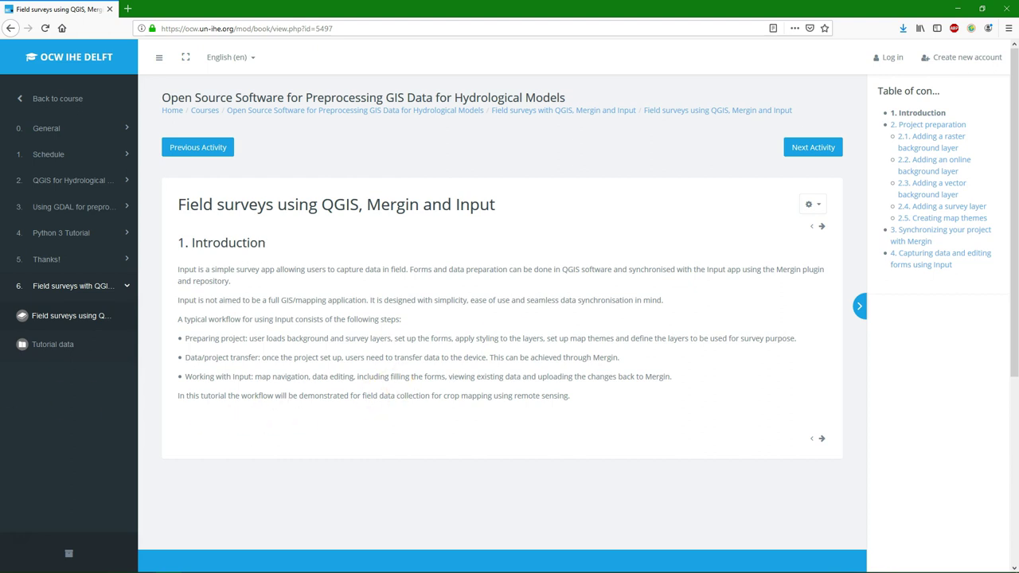
# - Go to the Project preparation chapter and download the Sentinel 2 subset zip, opening it with 7-Zip
pyautogui.click(822, 441)
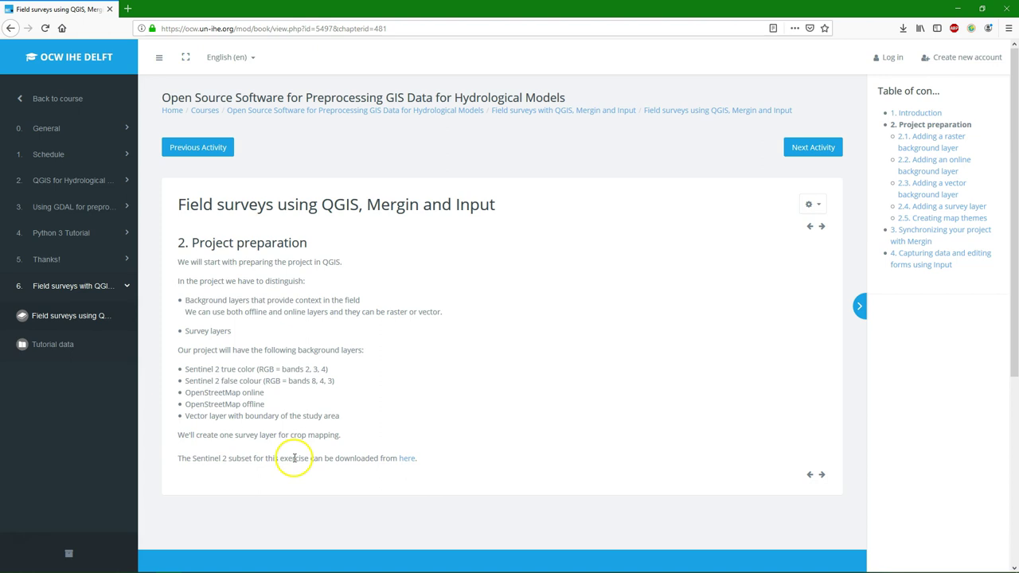
pyautogui.click(407, 458)
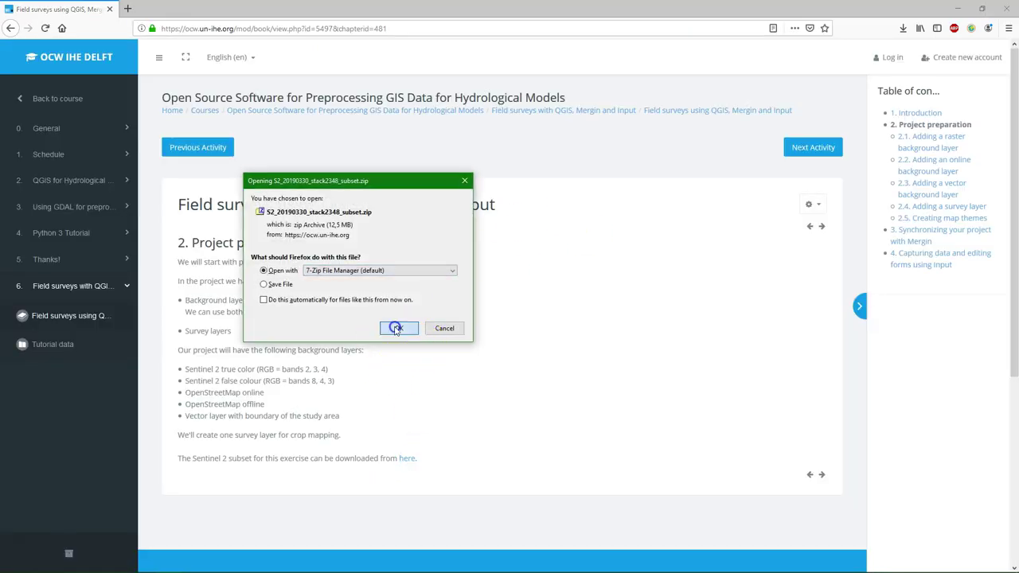
pyautogui.click(399, 329)
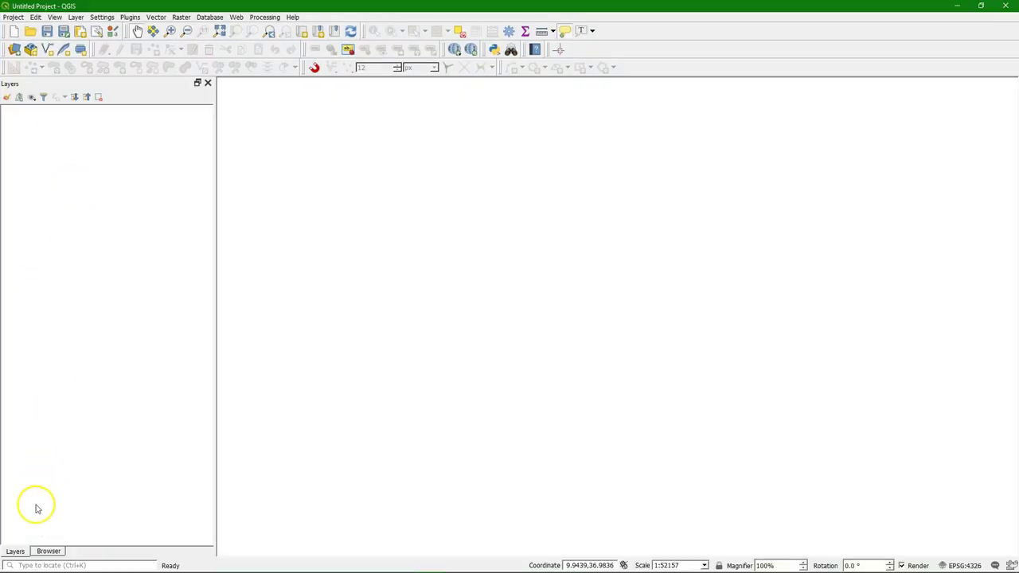
# - Add the Z:\CropMapping folder to the Browser favourites
pyautogui.click(48, 551)
pyautogui.click(55, 110)
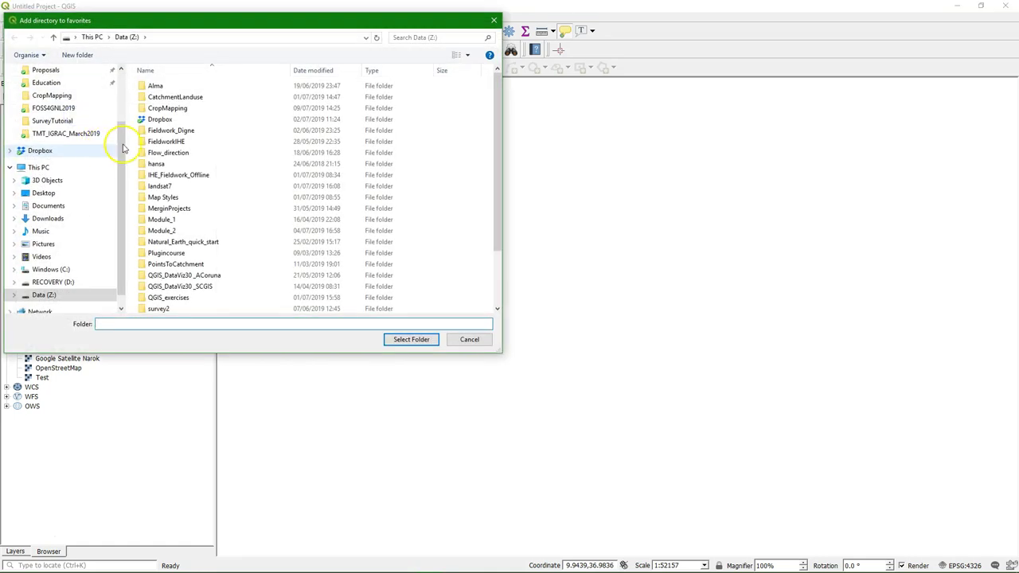
pyautogui.click(168, 107)
pyautogui.click(428, 340)
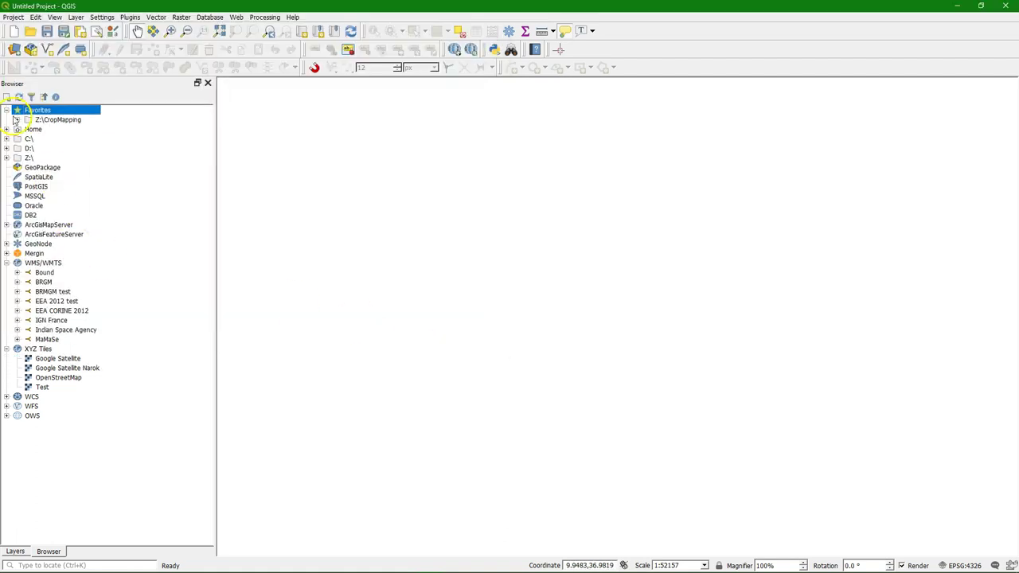
# - Load S2_20190330_stack2348_subset.tif from the CropMapping favourite onto the map canvas
pyautogui.click(16, 120)
pyautogui.moveTo(79, 131); pyautogui.dragTo(615, 232)
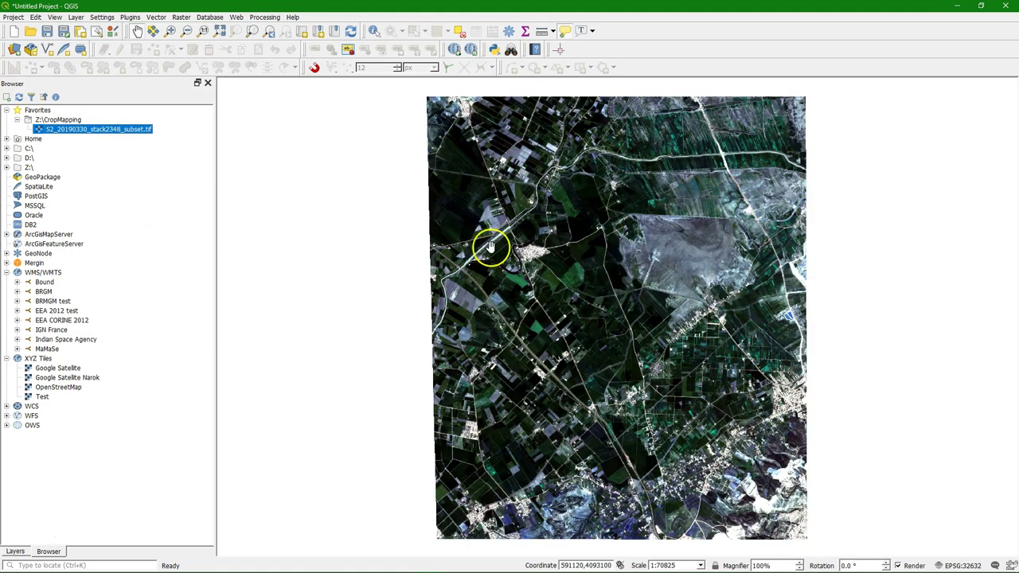
pyautogui.click(15, 551)
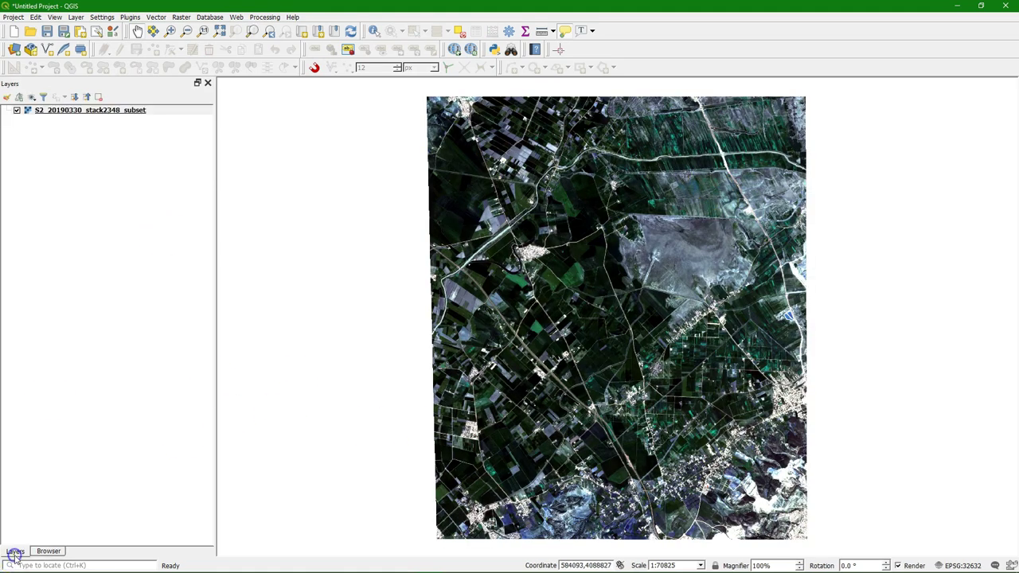
# - In Layer Styling, set the raster's red channel to Band 3 and blue to Band 1
pyautogui.click(6, 96)
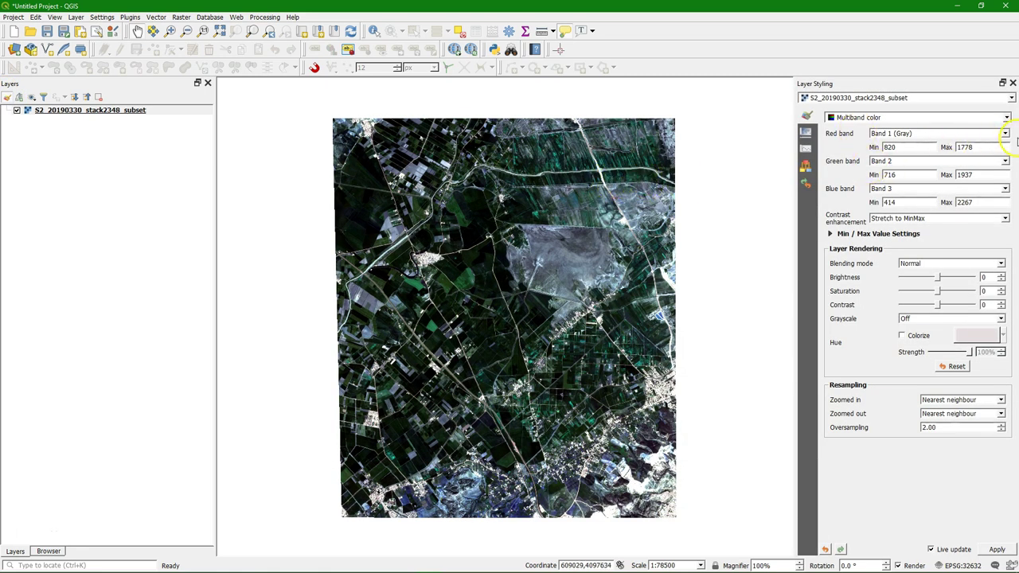
pyautogui.click(1004, 134)
pyautogui.click(921, 166)
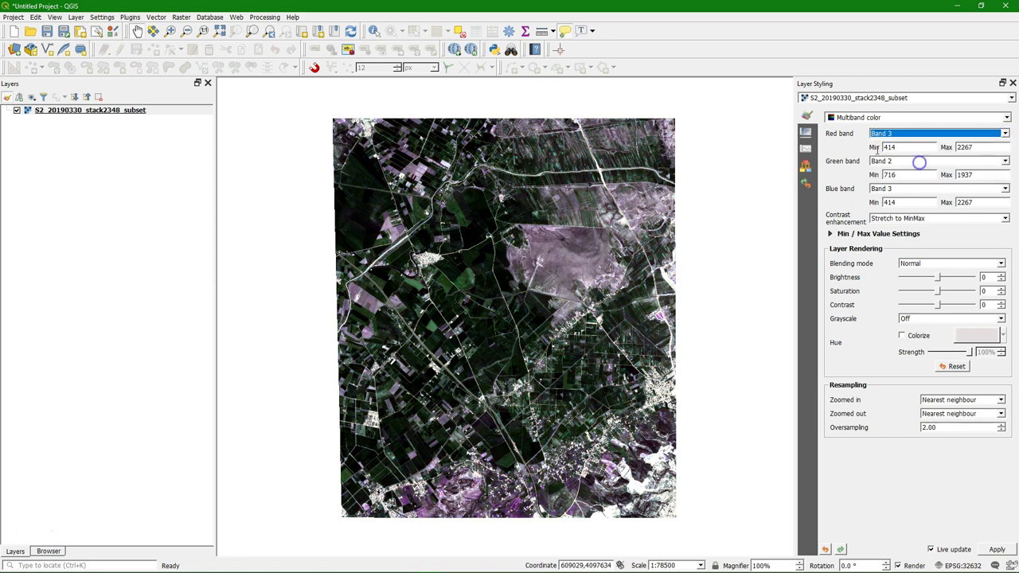
pyautogui.click(897, 193)
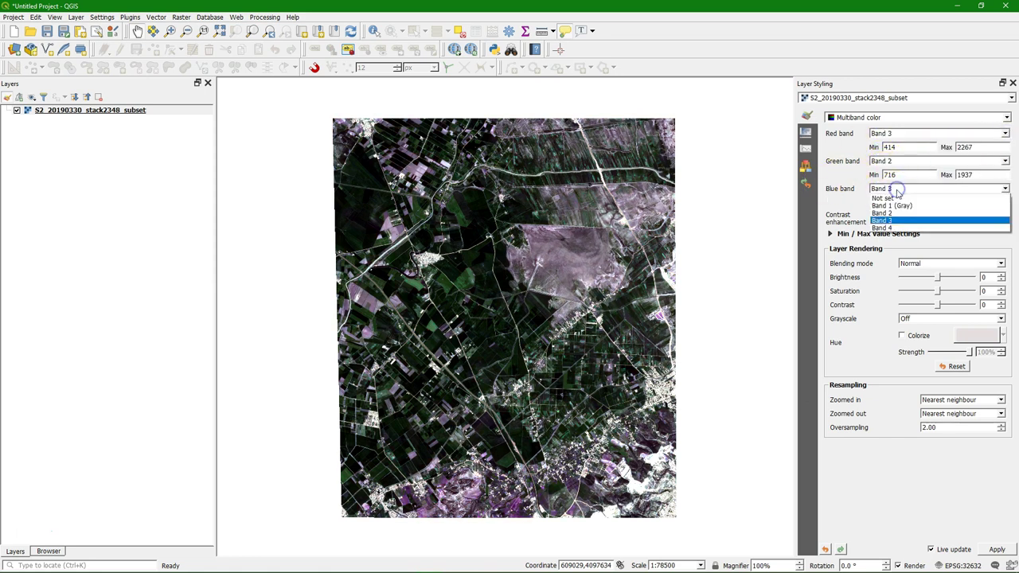
pyautogui.click(886, 205)
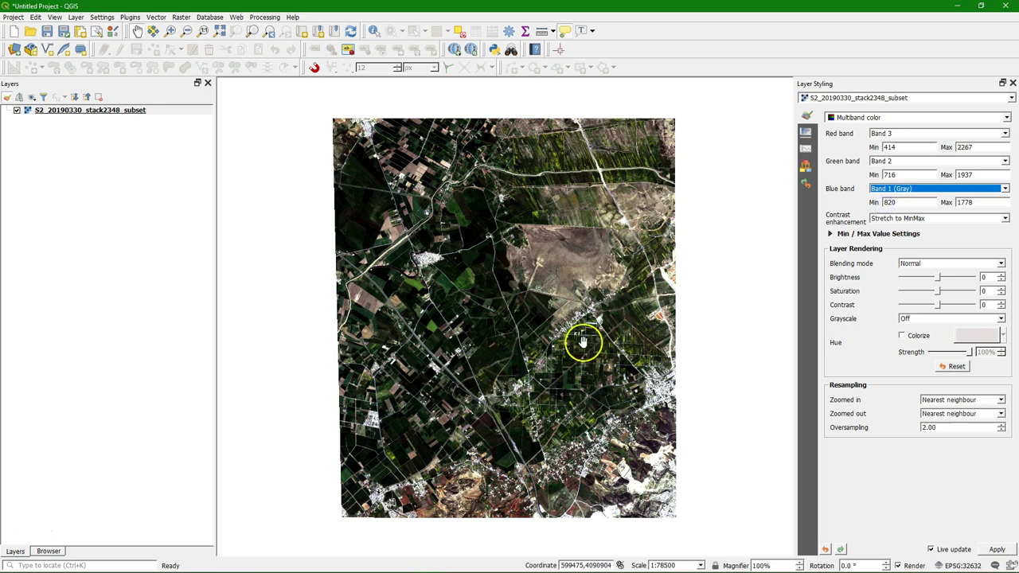
pyautogui.scroll(2, 460, 443)
pyautogui.scroll(-1, 423, 388)
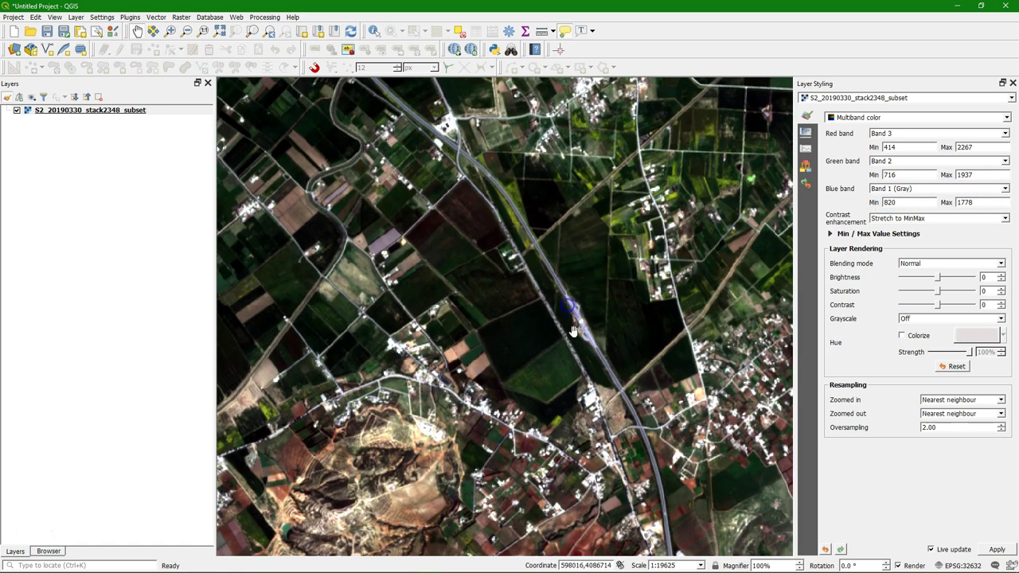
pyautogui.scroll(-1, 423, 387)
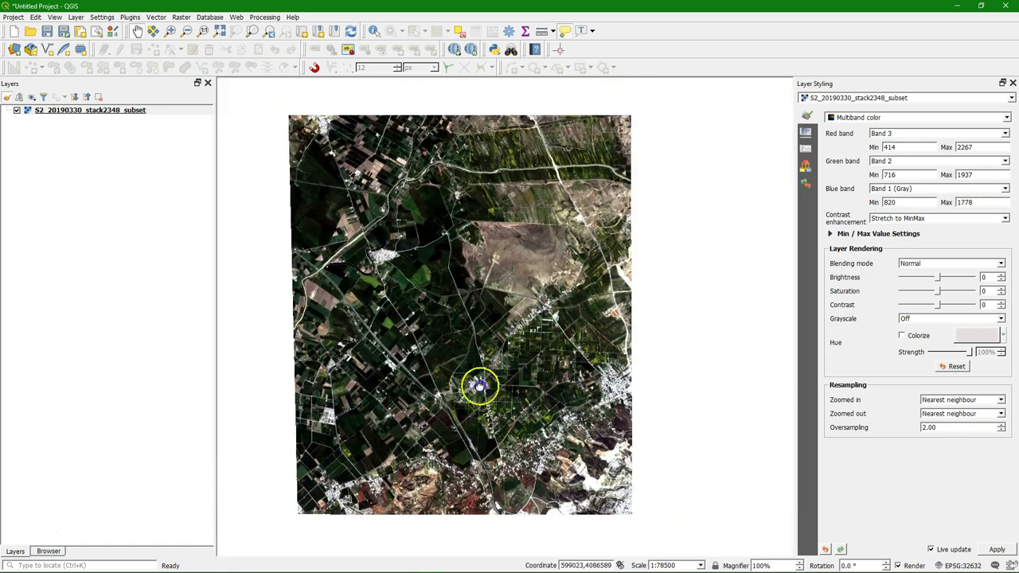
pyautogui.scroll(1, 478, 360)
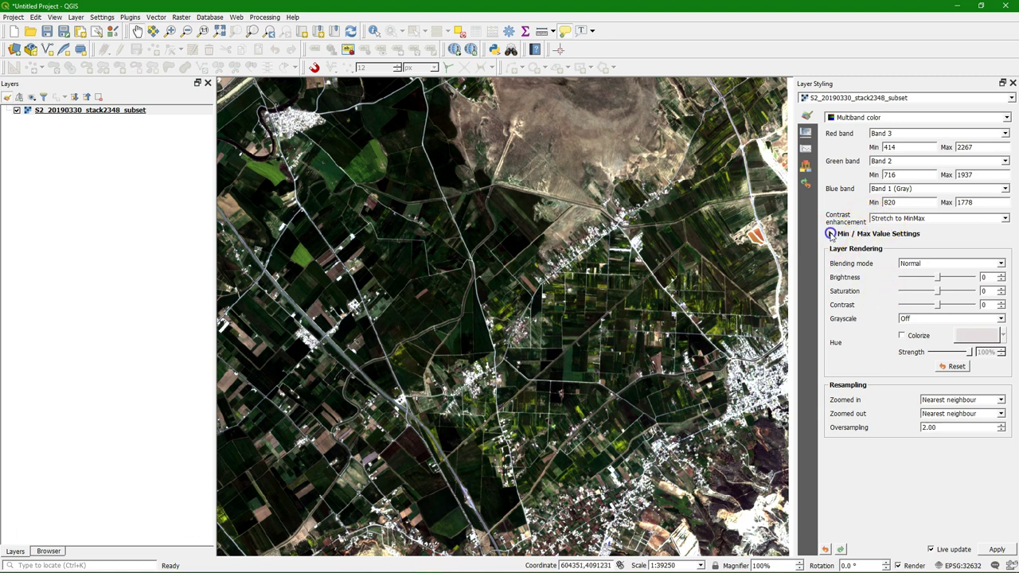
# - Keep Min / Max statistics computed over the whole raster extent
pyautogui.click(831, 236)
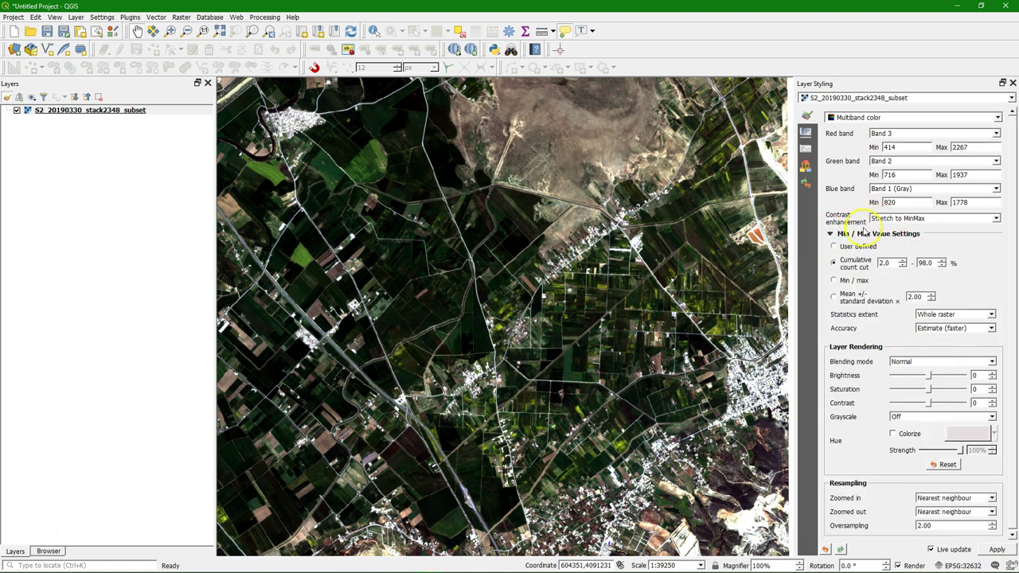
pyautogui.click(992, 316)
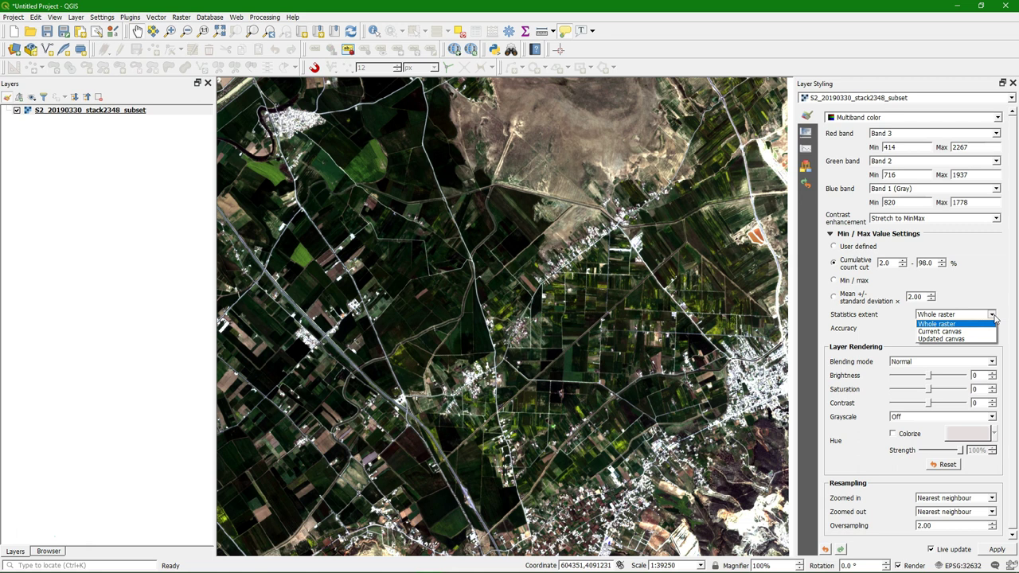
pyautogui.click(993, 315)
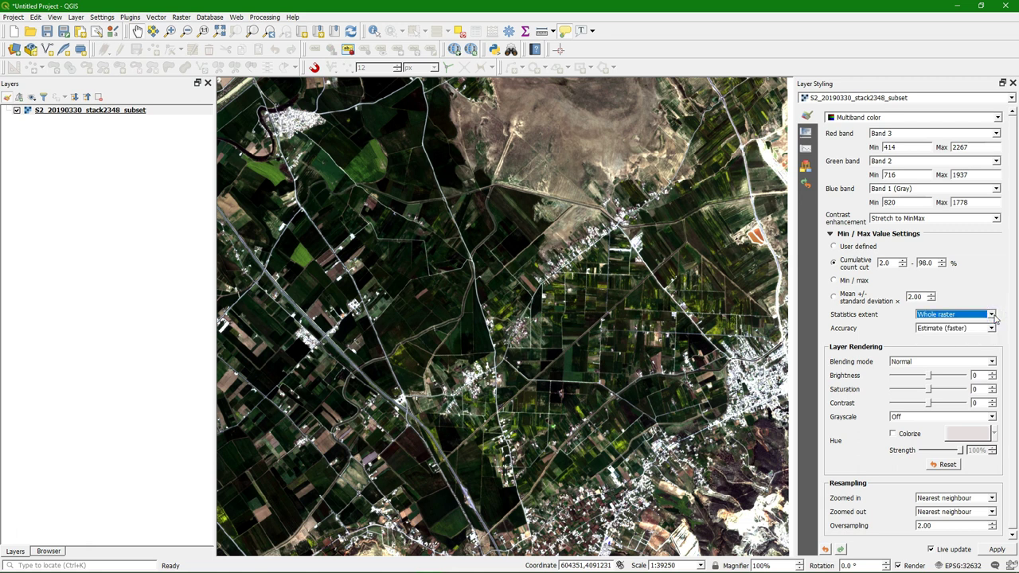
# - Close Layer Styling and zoom the map to the full Sentinel 2 raster extent
pyautogui.click(1012, 83)
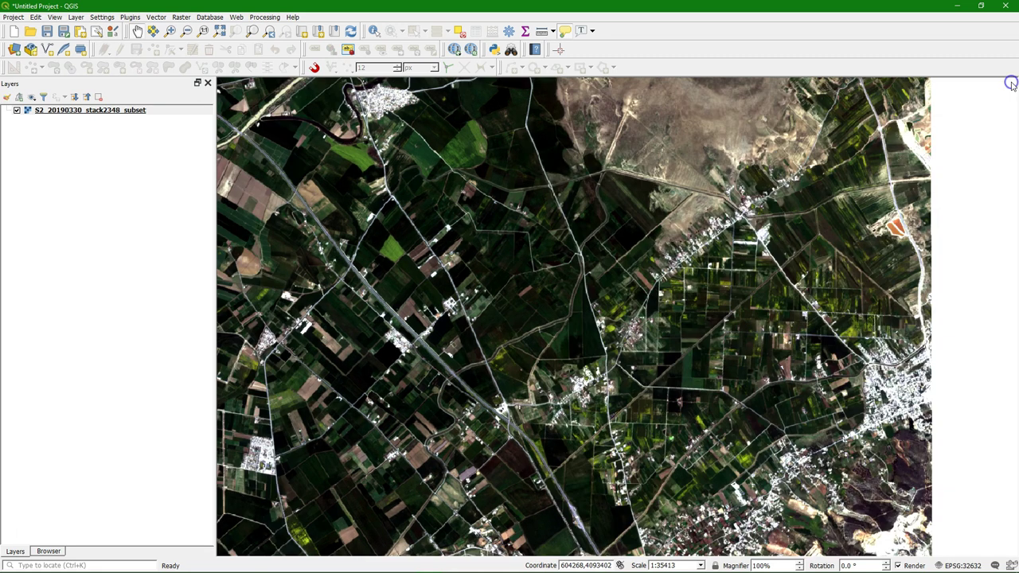
pyautogui.click(87, 111)
pyautogui.rightClick(87, 111)
pyautogui.click(109, 115)
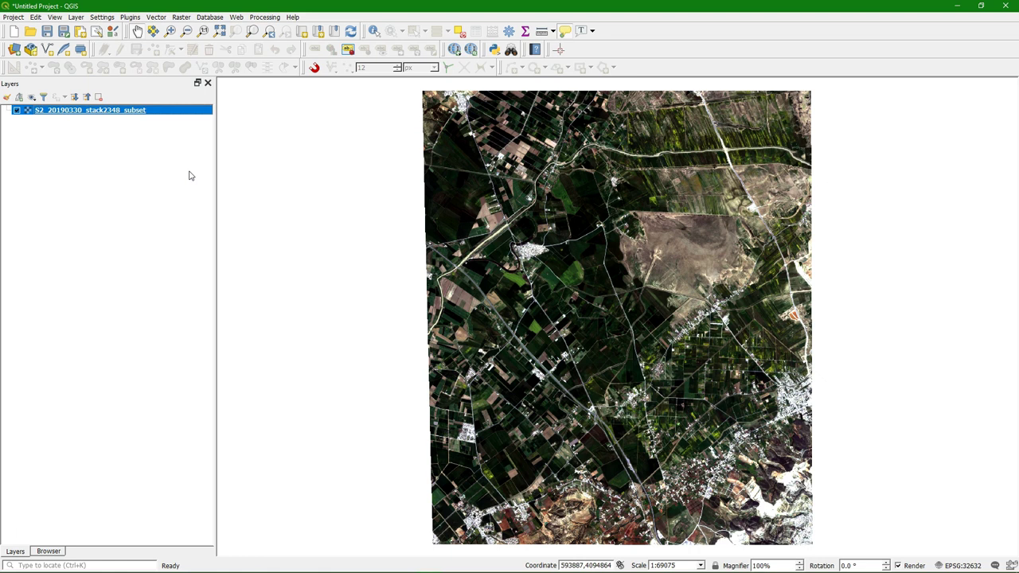
# - Search the plugin manager for 'tiles' and confirm Tiles XYZ is installed
pyautogui.click(130, 16)
pyautogui.click(140, 30)
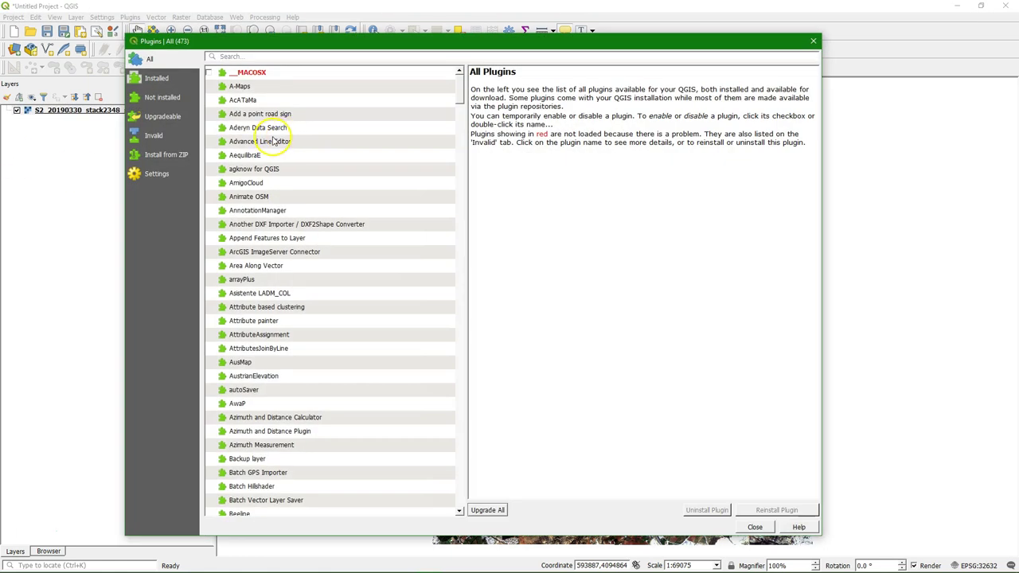
pyautogui.click(240, 58)
pyautogui.write('tiles')
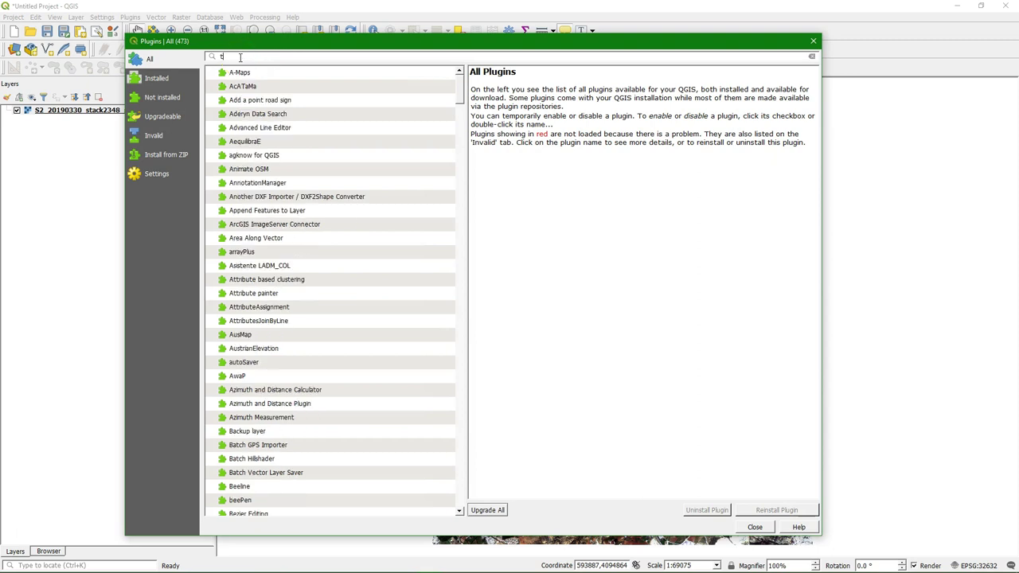
pyautogui.click(258, 128)
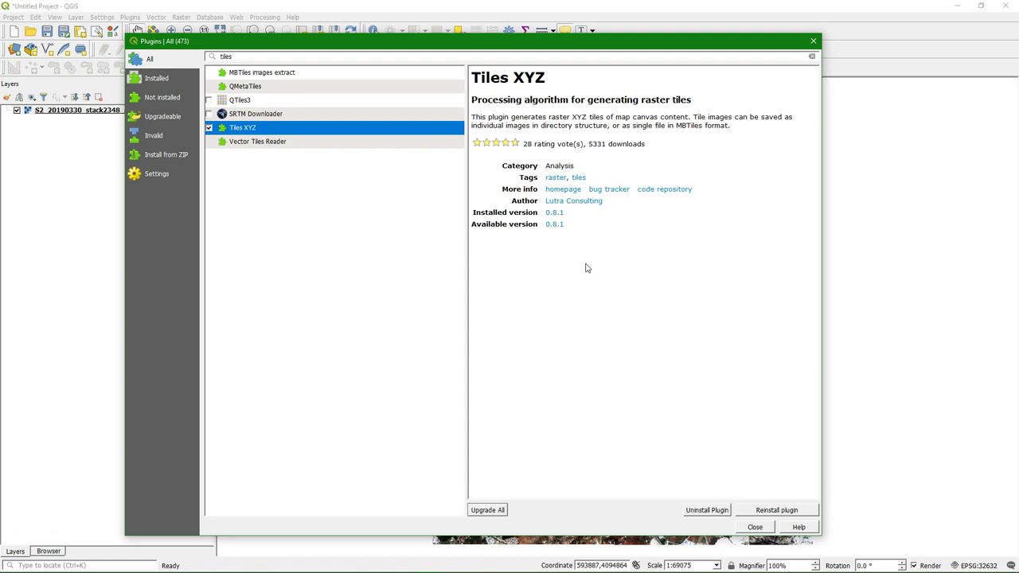
pyautogui.click(756, 528)
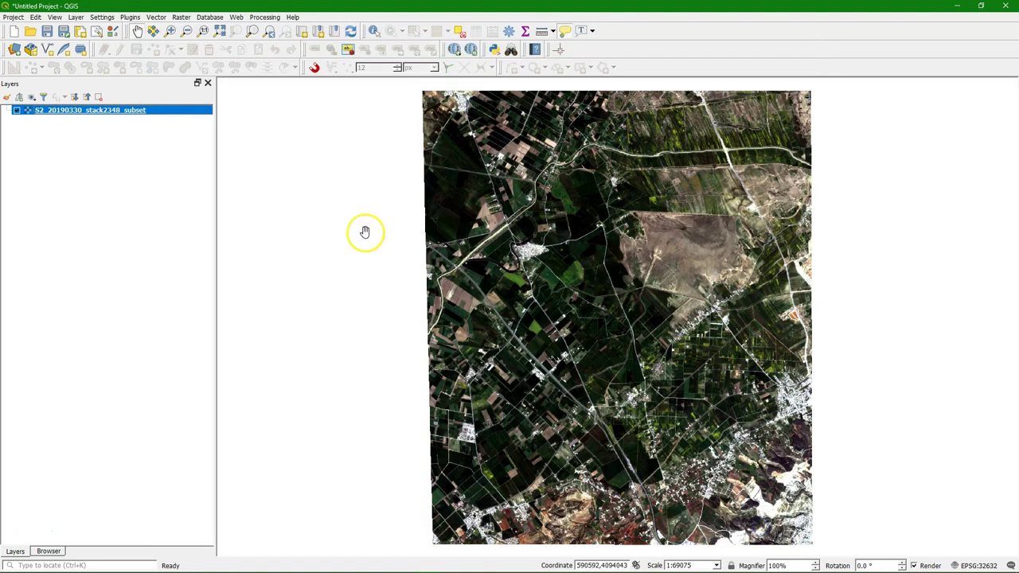
# - Launch the Generate XYZ tiles (MBTiles) tool from the TilesXYZ algorithms in the Processing Toolbox
pyautogui.click(268, 17)
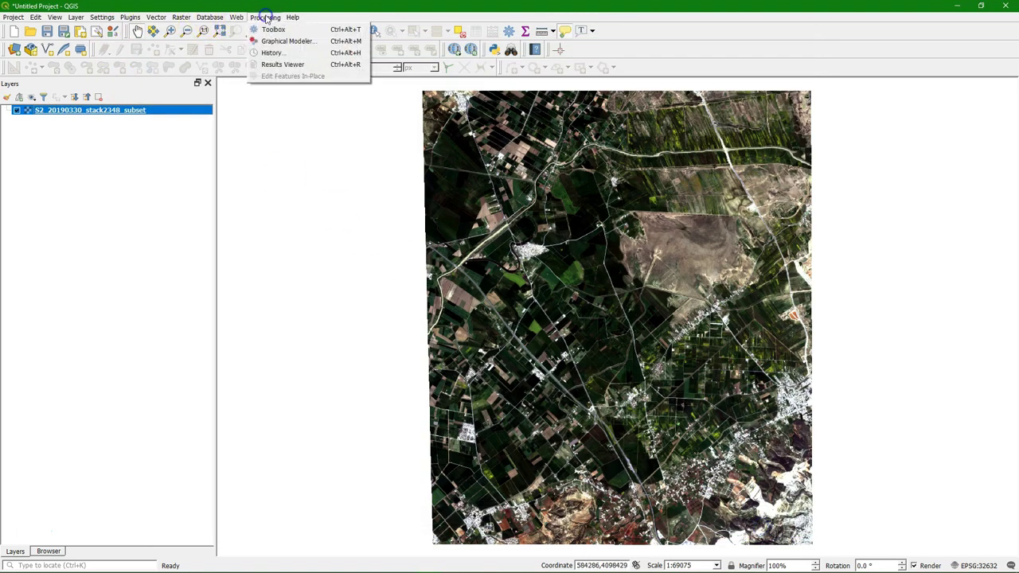
pyautogui.click(273, 28)
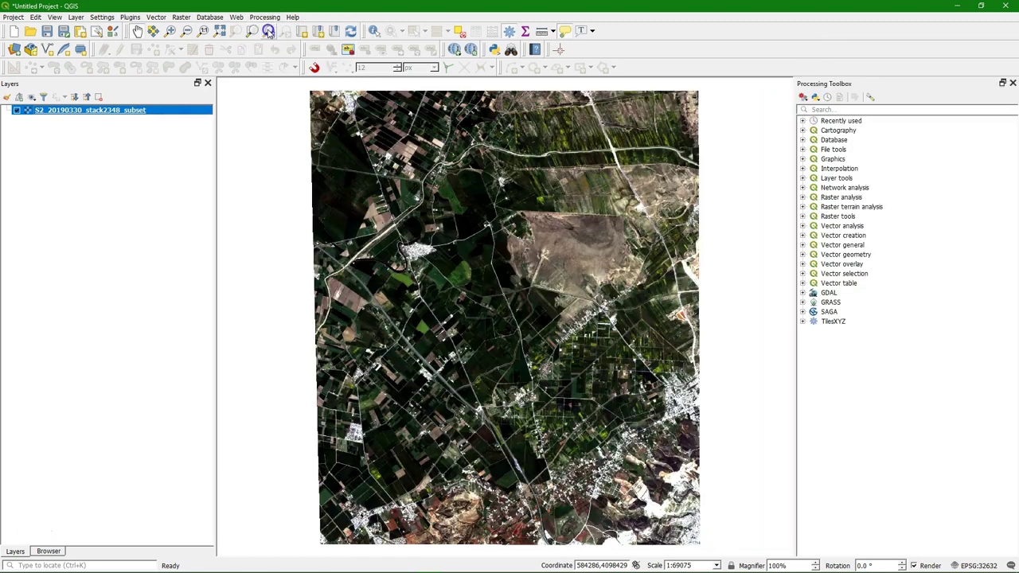
pyautogui.click(803, 321)
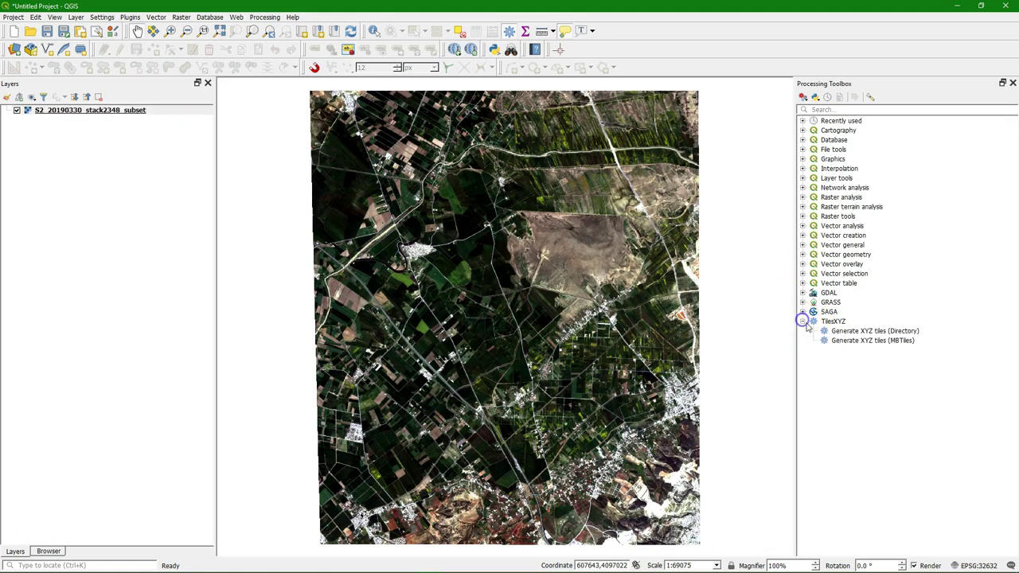
pyautogui.click(860, 344)
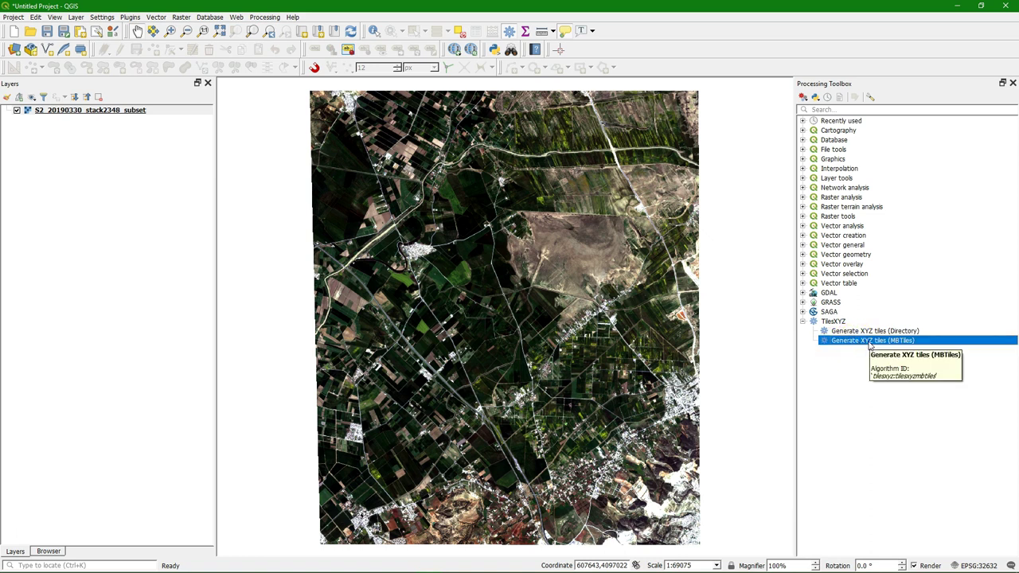
pyautogui.doubleClick(870, 342)
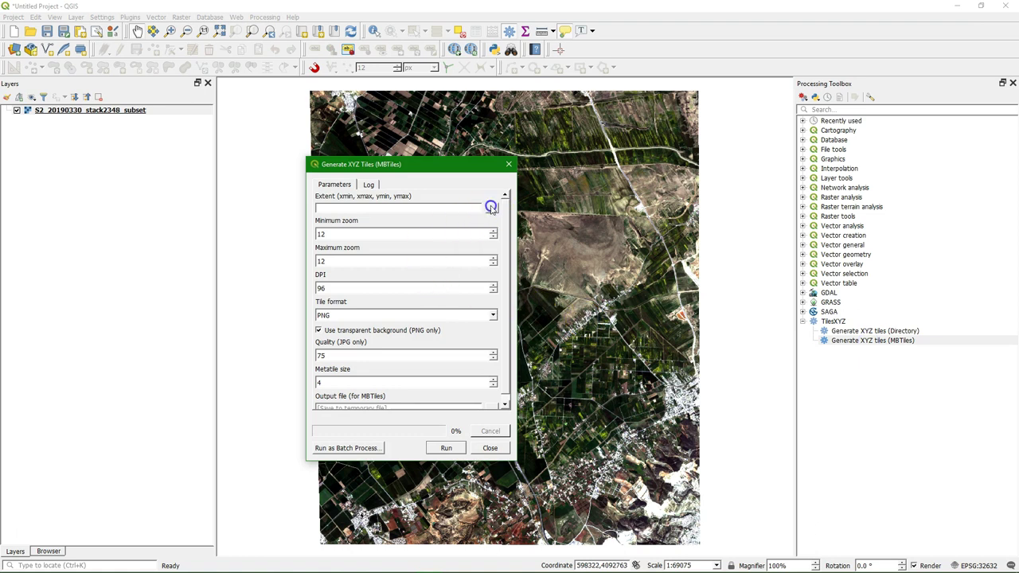
# - Set the tiling extent to the S2 subset layer and both minimum and maximum zoom to 15
pyautogui.click(491, 207)
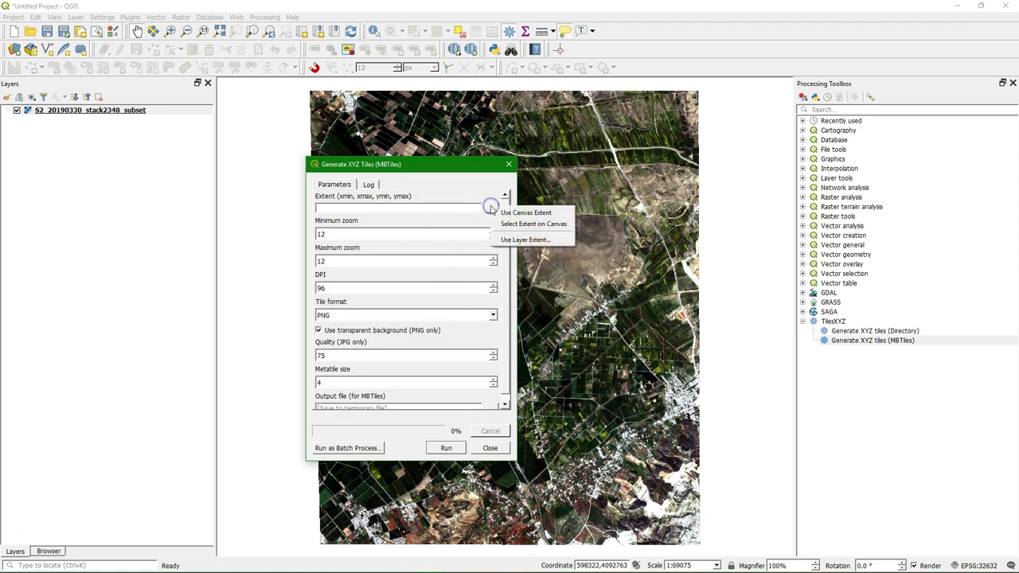
pyautogui.click(521, 241)
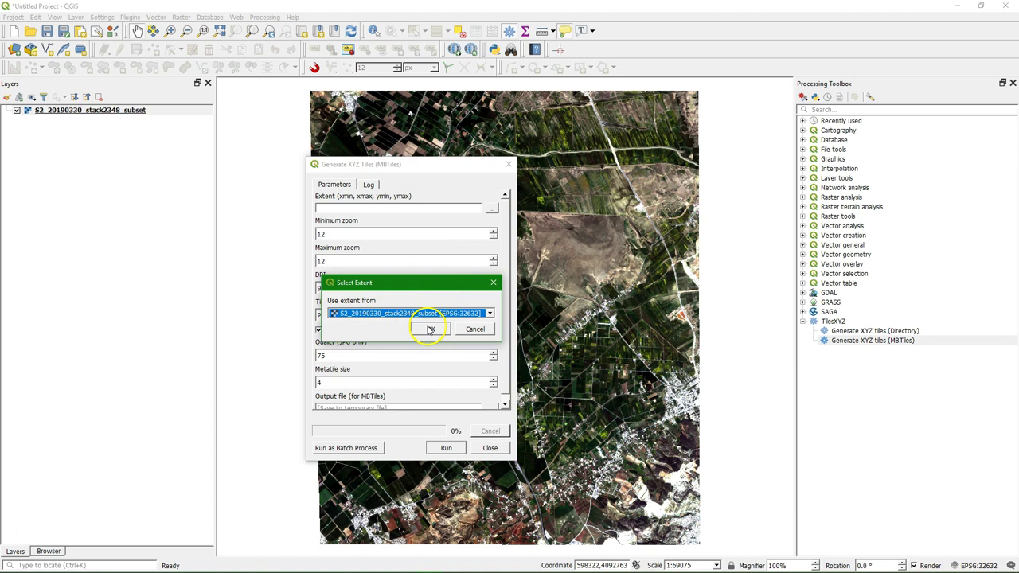
pyautogui.click(430, 329)
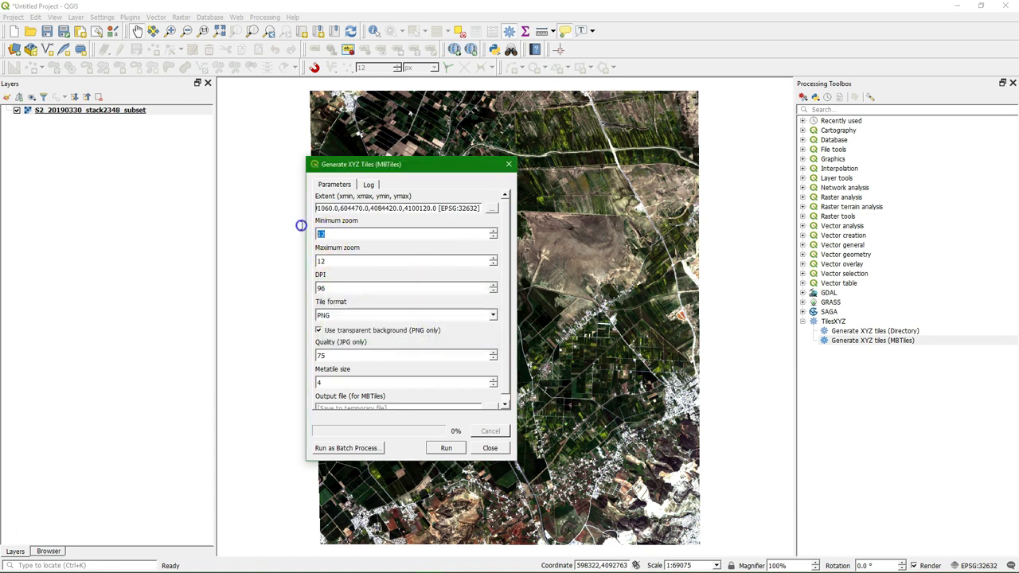
pyautogui.write('15')
pyautogui.doubleClick(354, 261)
pyautogui.write('15')
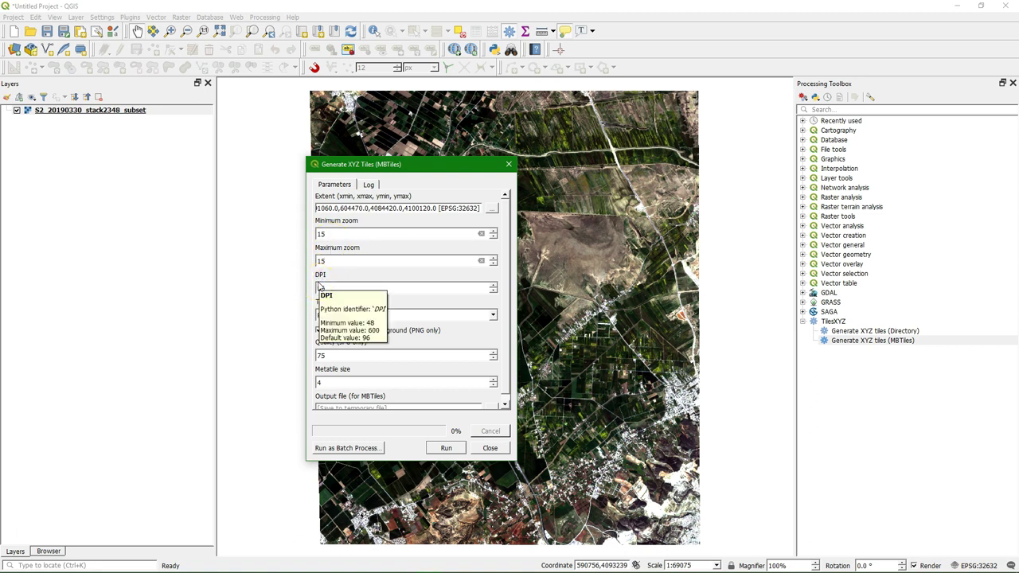
pyautogui.click(326, 271)
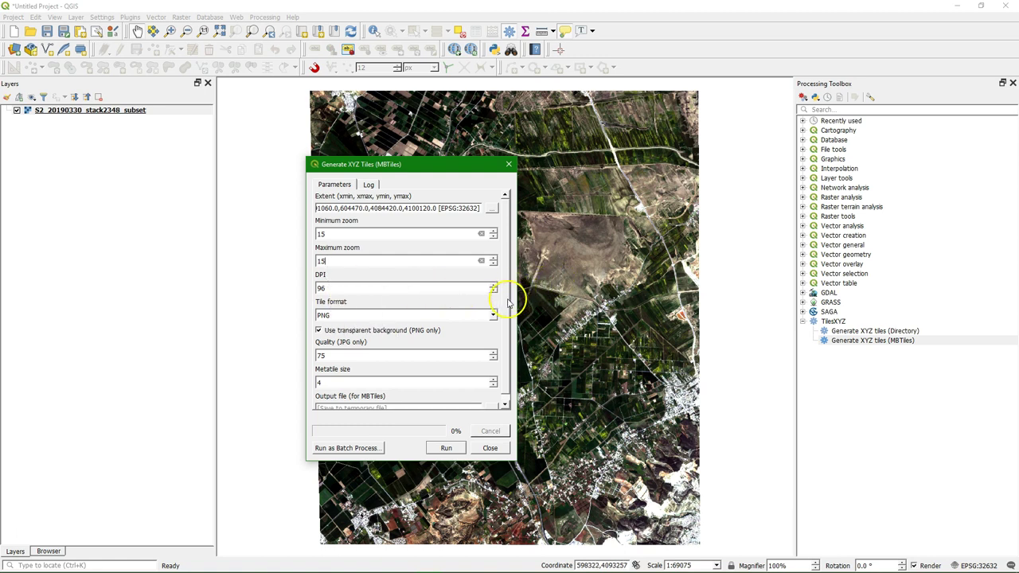
pyautogui.scroll(-1, 507, 326)
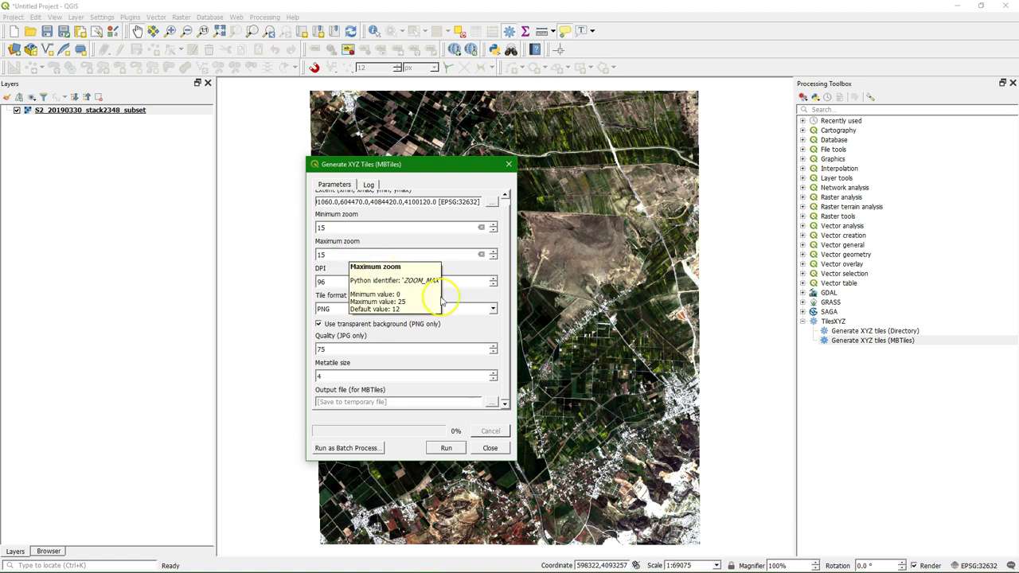
# - Generate the tiles to Sentinel_True_Colour.mbtiles in Z:\CropMapping
pyautogui.click(492, 403)
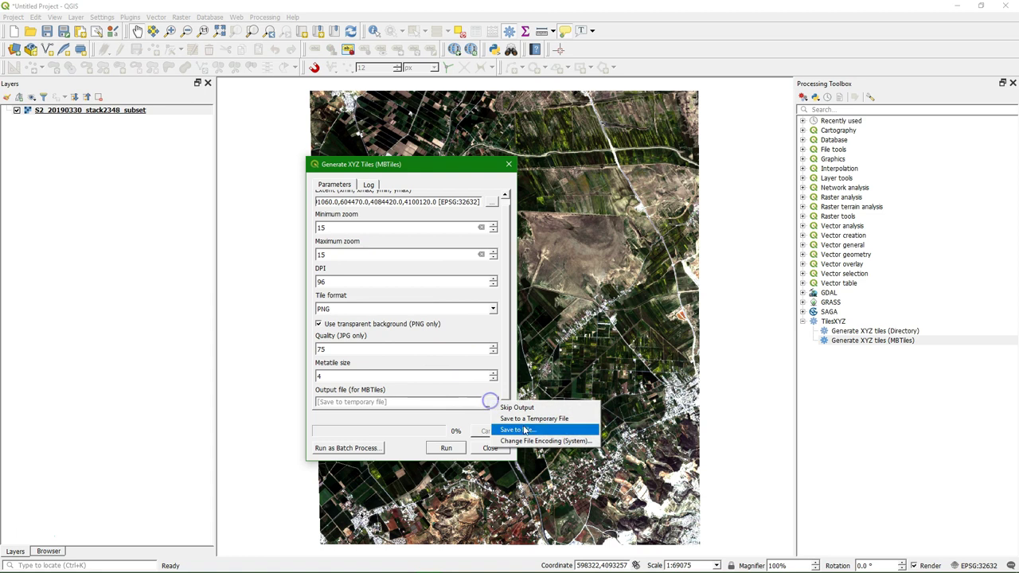
pyautogui.click(528, 427)
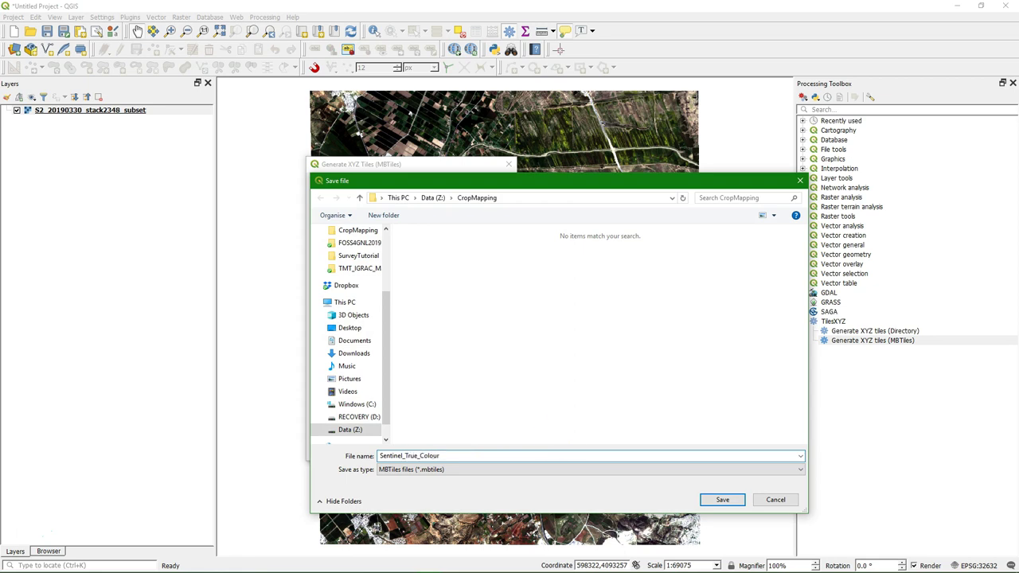
pyautogui.click(722, 500)
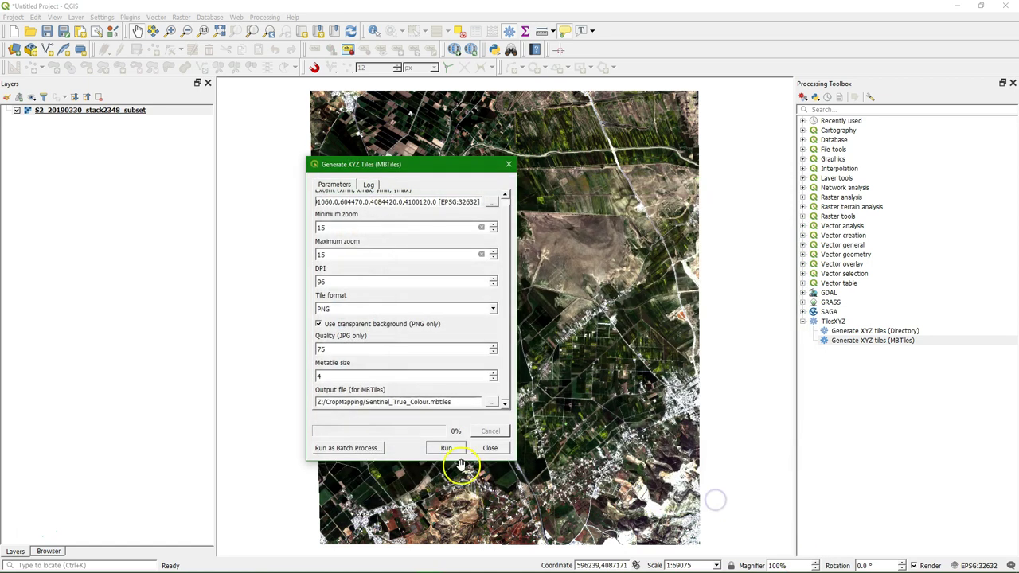
pyautogui.click(447, 449)
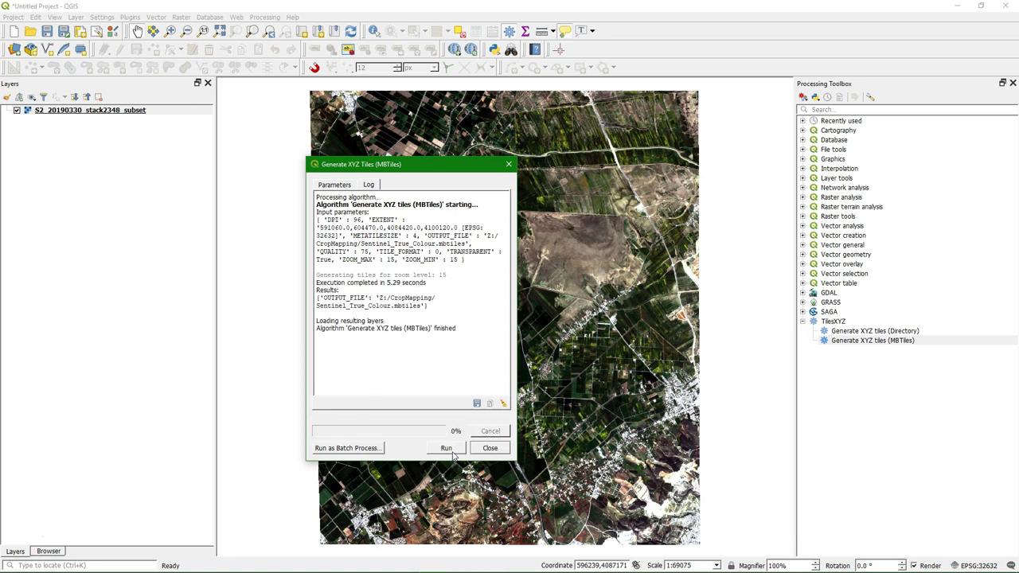
pyautogui.click(497, 448)
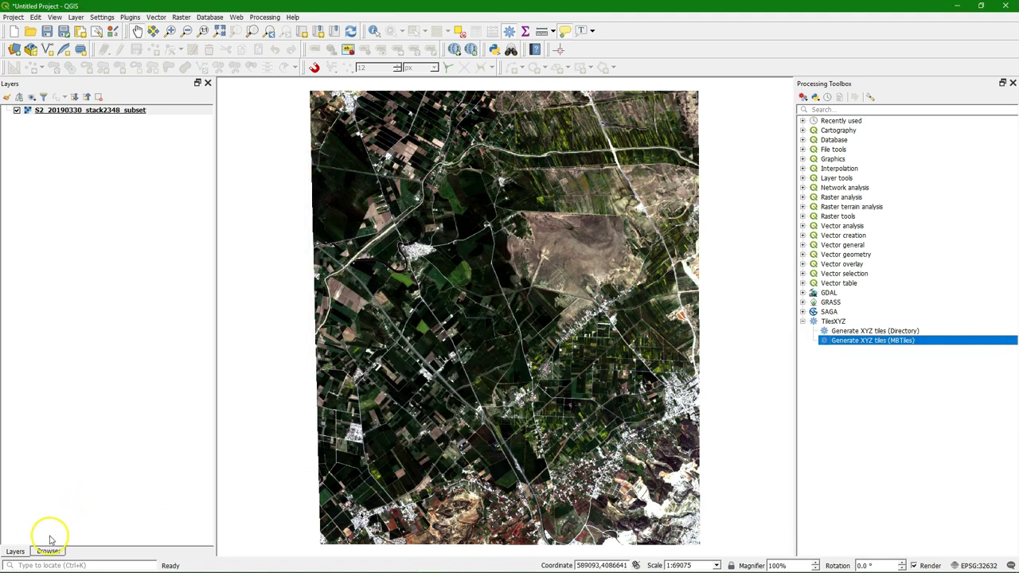
# - Refresh the Browser and select the new Sentinel_True_Colour.mbtiles file
pyautogui.click(48, 551)
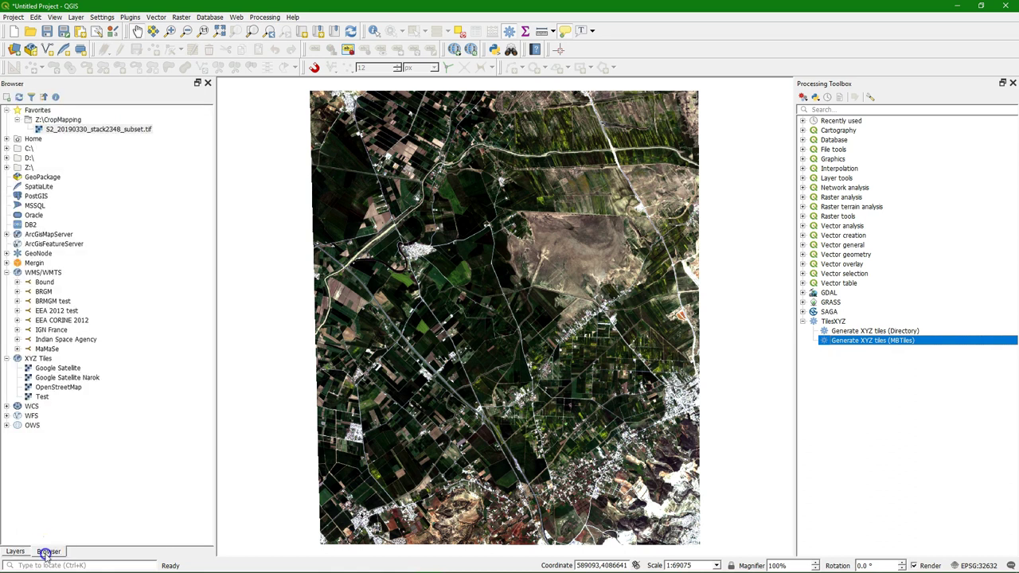
pyautogui.click(19, 97)
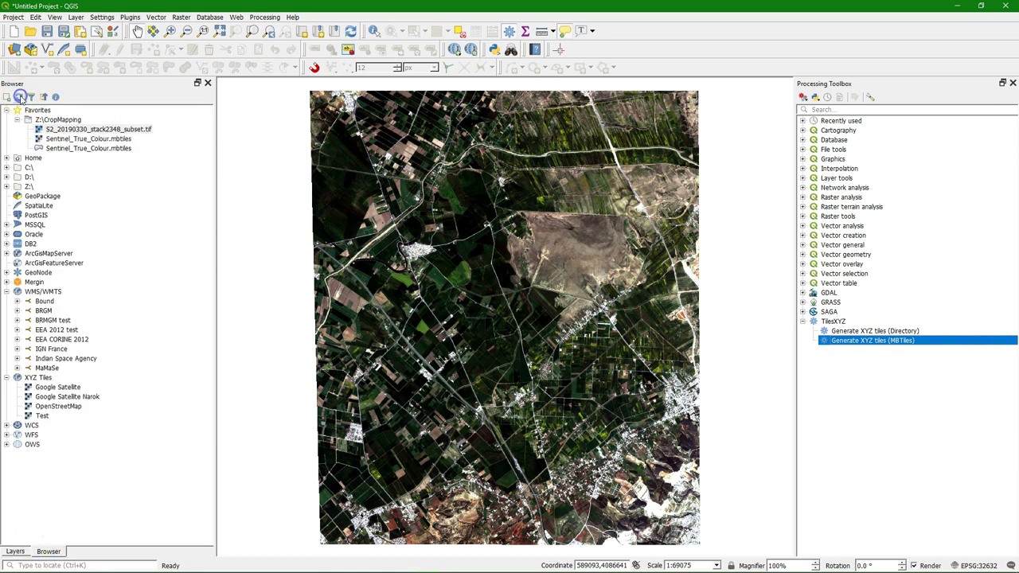
pyautogui.click(63, 139)
# - Add Sentinel_True_Colour.mbtiles to the map as a layer
pyautogui.moveTo(64, 141); pyautogui.dragTo(454, 293)
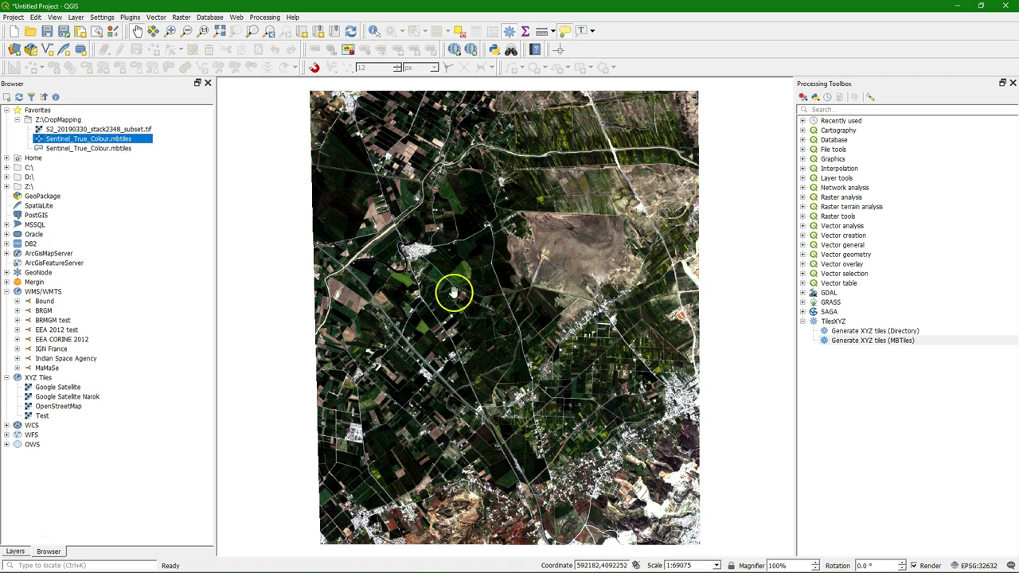
pyautogui.click(16, 552)
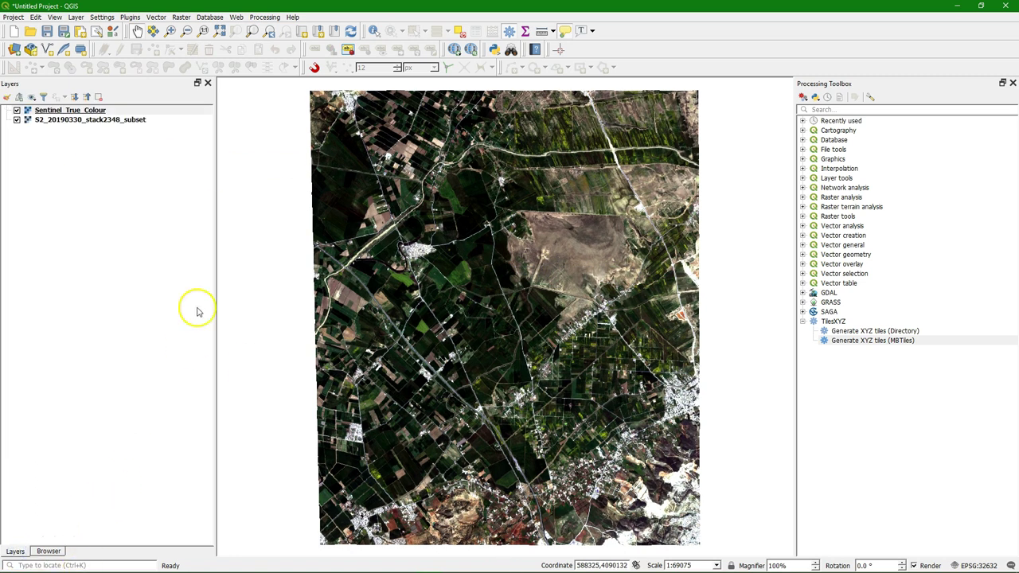
pyautogui.scroll(2, 533, 328)
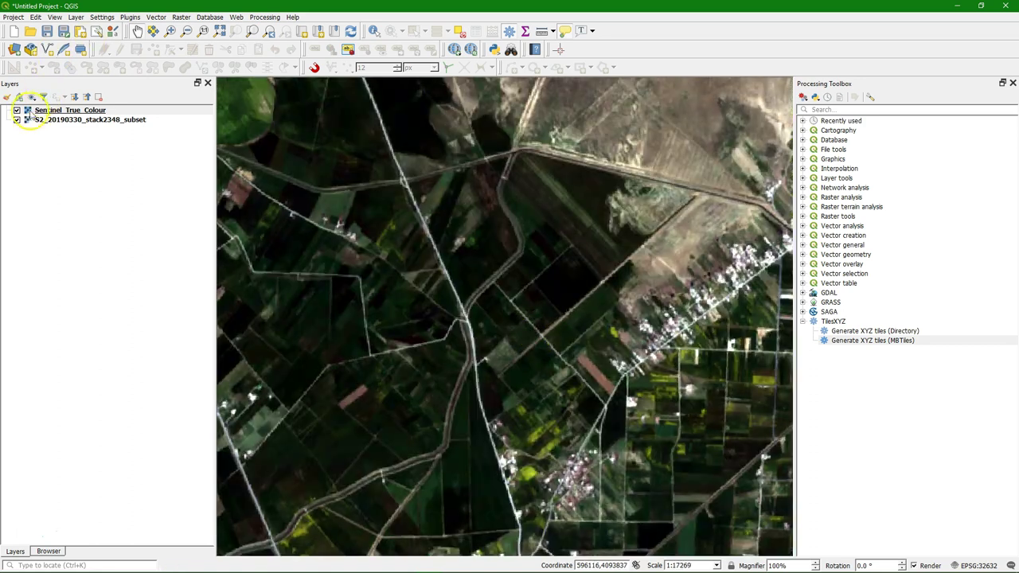
# - Compare the tiles layer with the original imagery, leave it hidden, and select the S2 layer
pyautogui.click(17, 110)
pyautogui.click(17, 110)
pyautogui.click(17, 110)
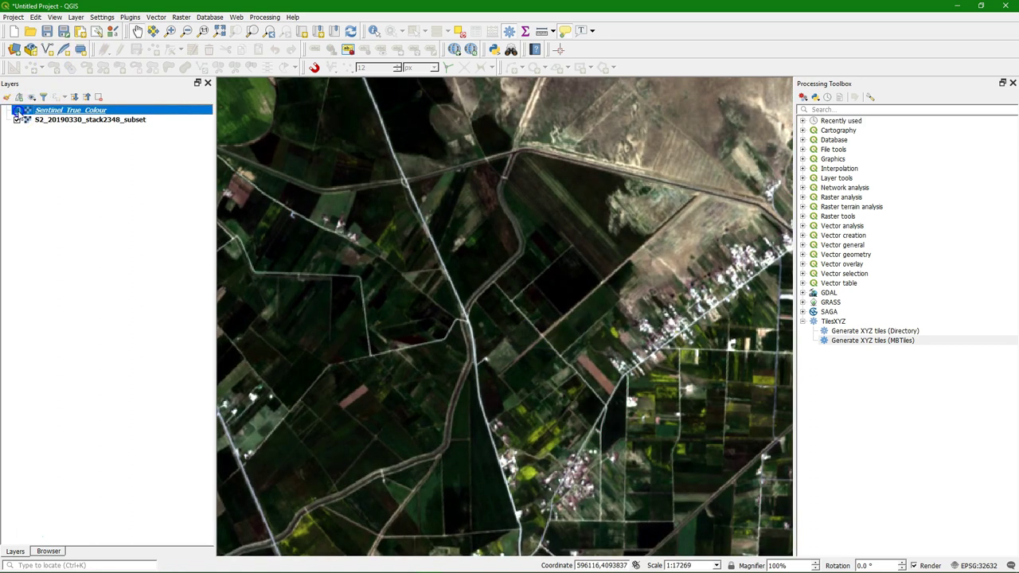
pyautogui.click(17, 110)
pyautogui.click(17, 110)
pyautogui.click(18, 110)
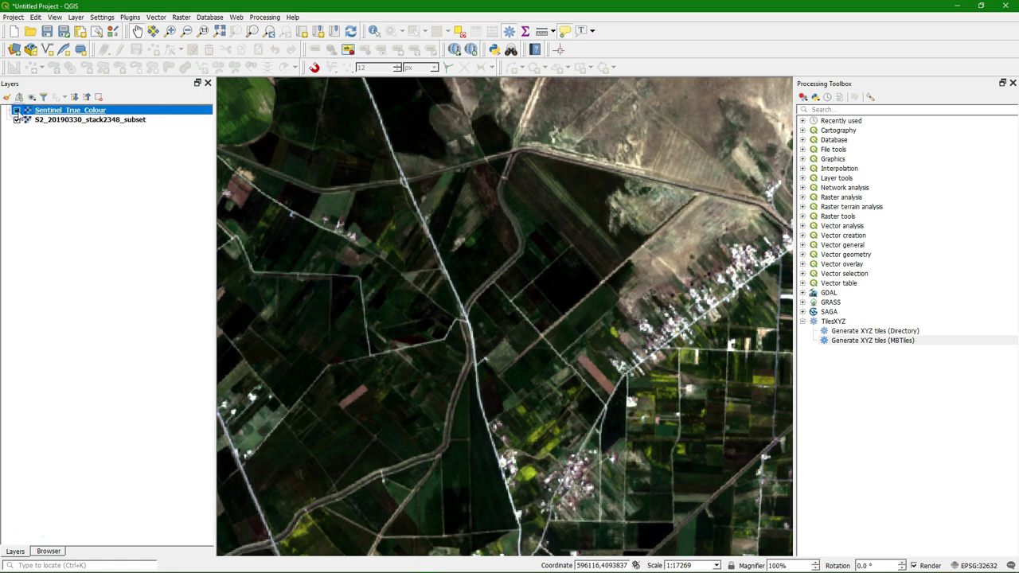
pyautogui.click(17, 111)
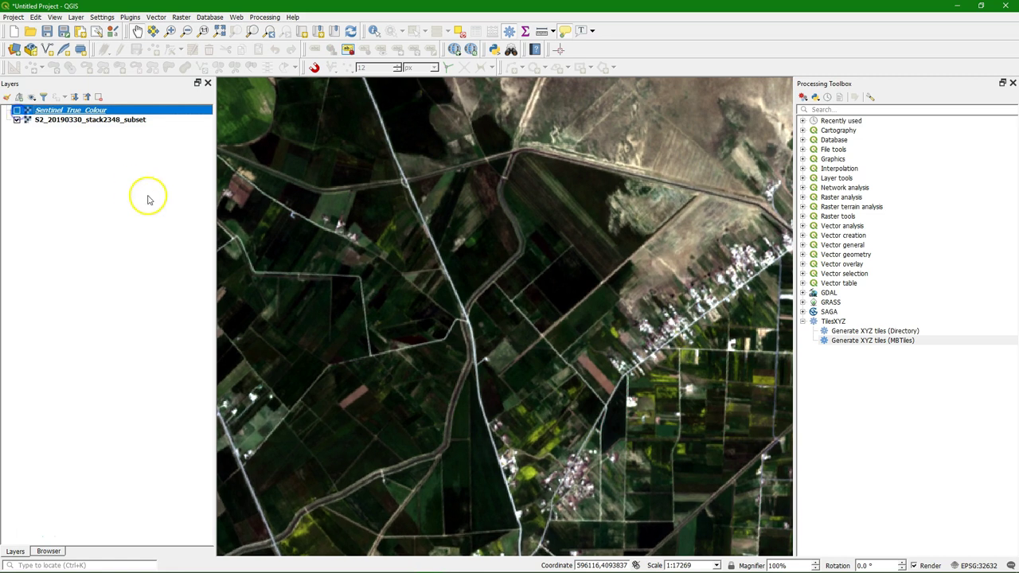
pyautogui.click(50, 121)
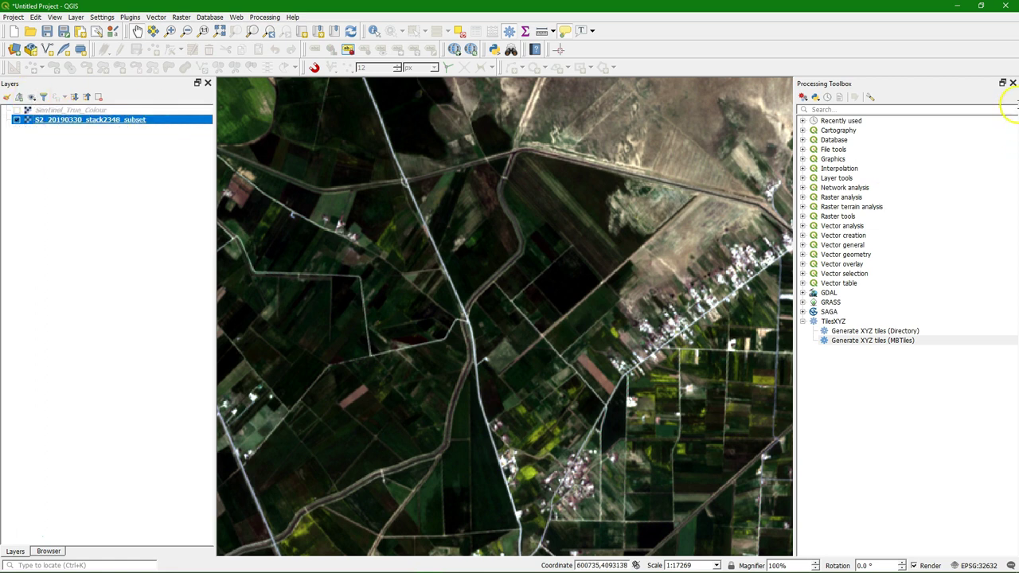
# - Style the S2 raster with Band 4 red, Band 3 green and Band 2 blue
pyautogui.click(6, 96)
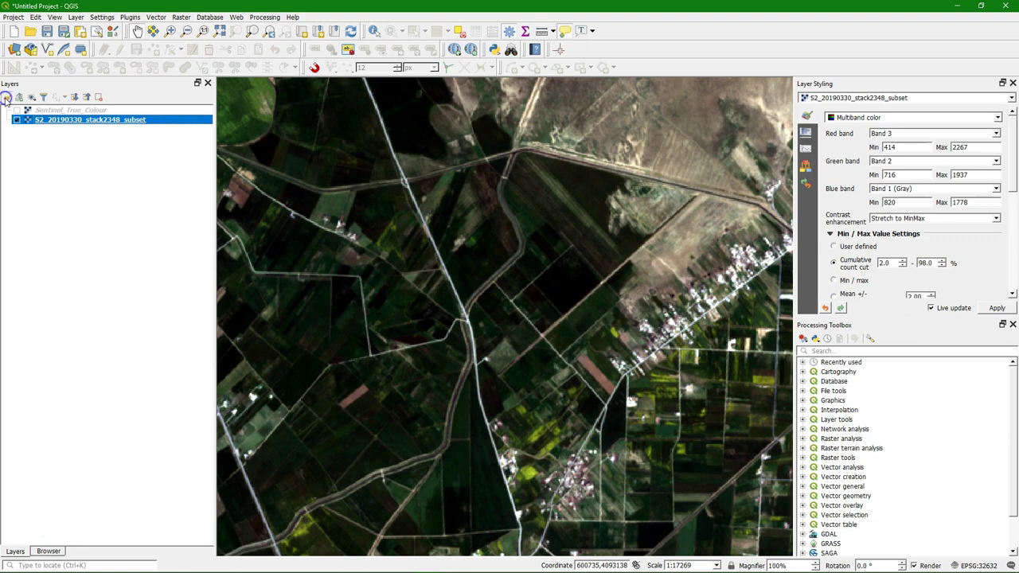
pyautogui.click(996, 134)
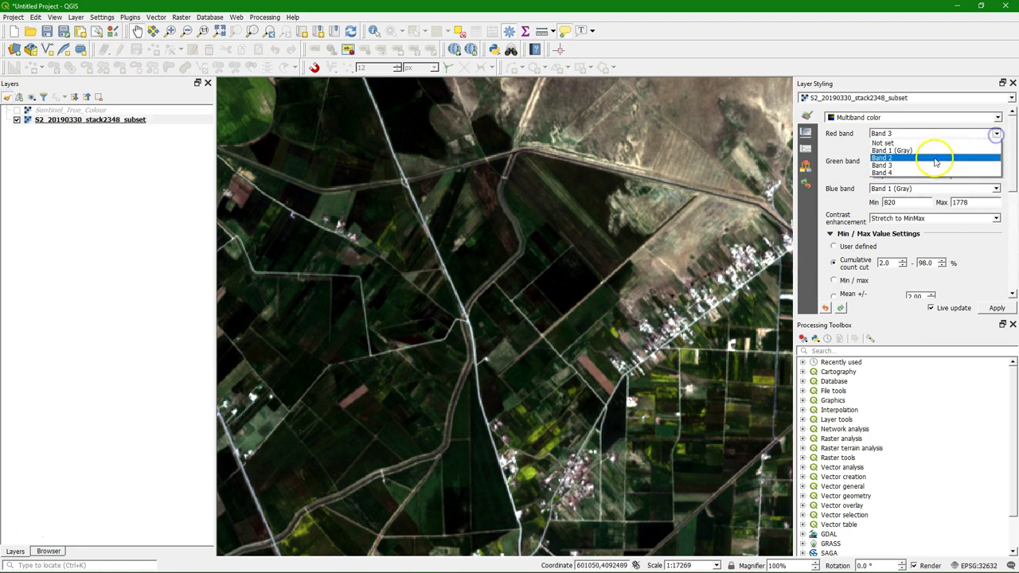
pyautogui.click(900, 172)
pyautogui.click(996, 161)
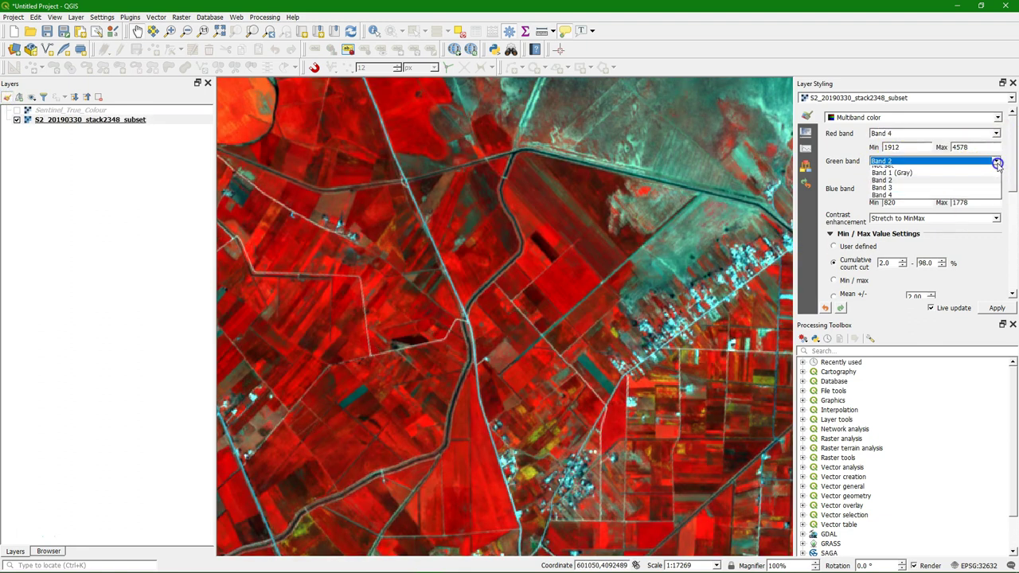
pyautogui.click(894, 193)
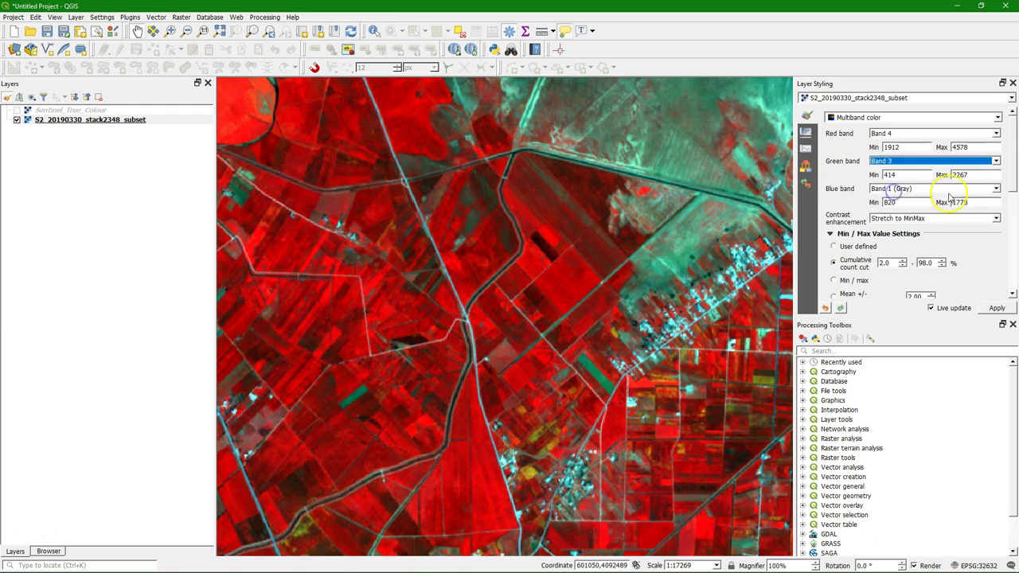
pyautogui.click(996, 188)
pyautogui.click(891, 214)
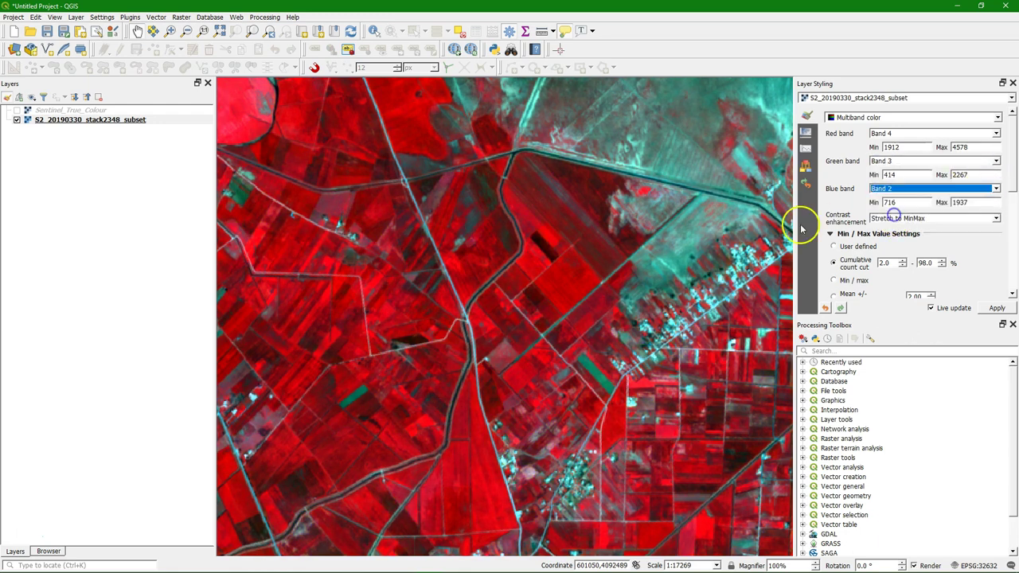
pyautogui.scroll(-2, 513, 329)
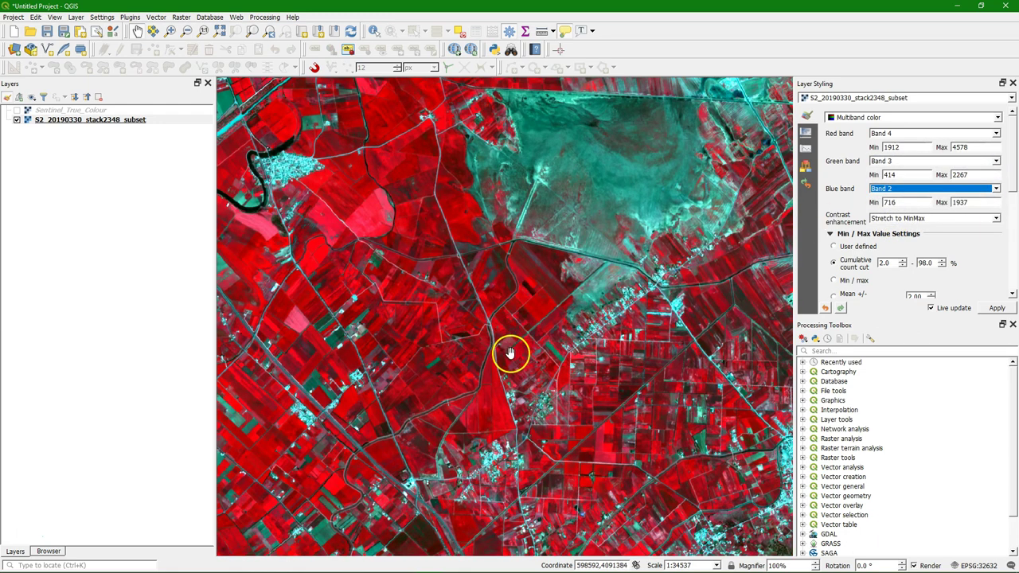
# - Zoom the map to the whole S2_20190330_stack2348_subset layer
pyautogui.rightClick(83, 121)
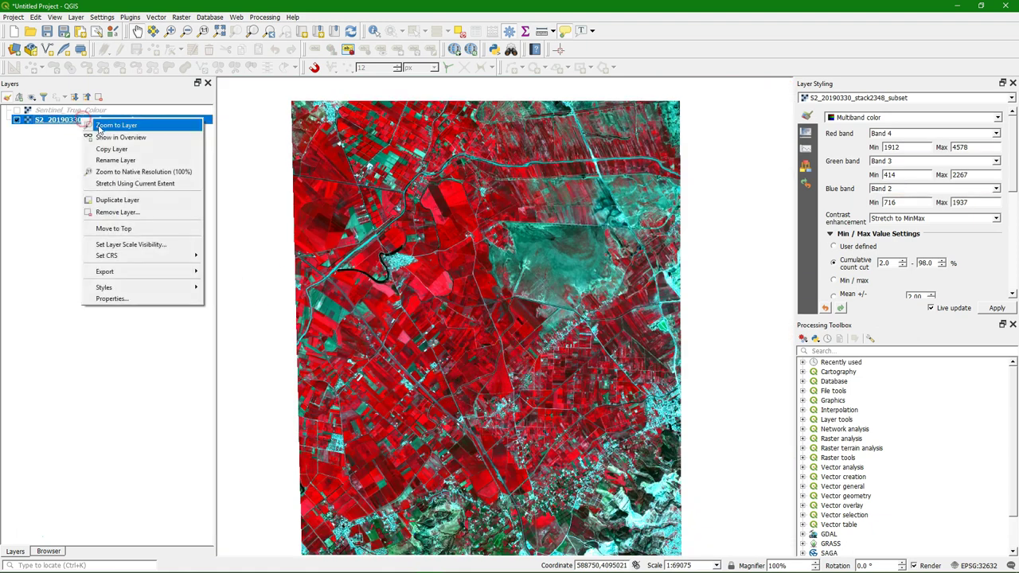
pyautogui.click(102, 125)
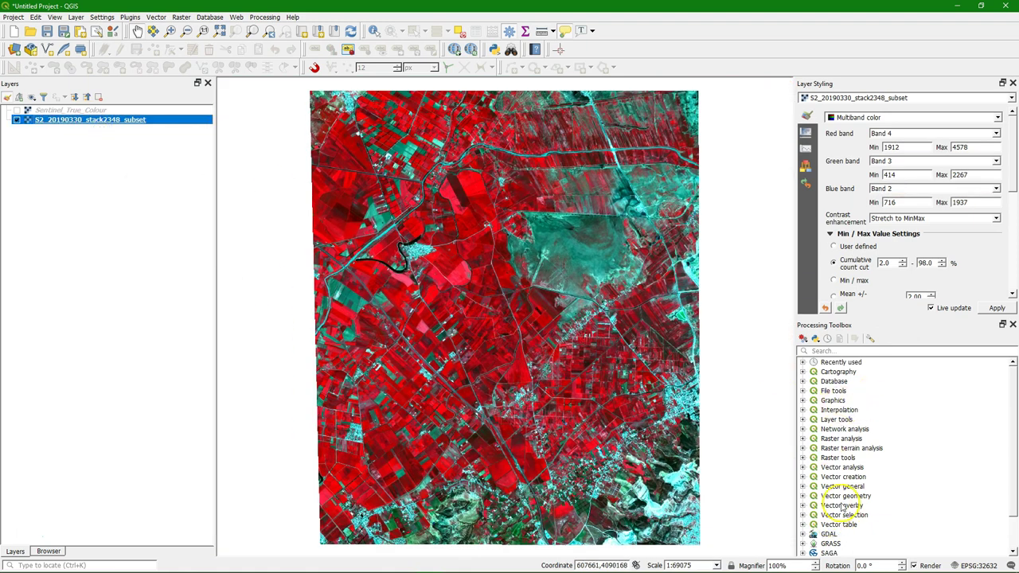
pyautogui.scroll(-2, 825, 509)
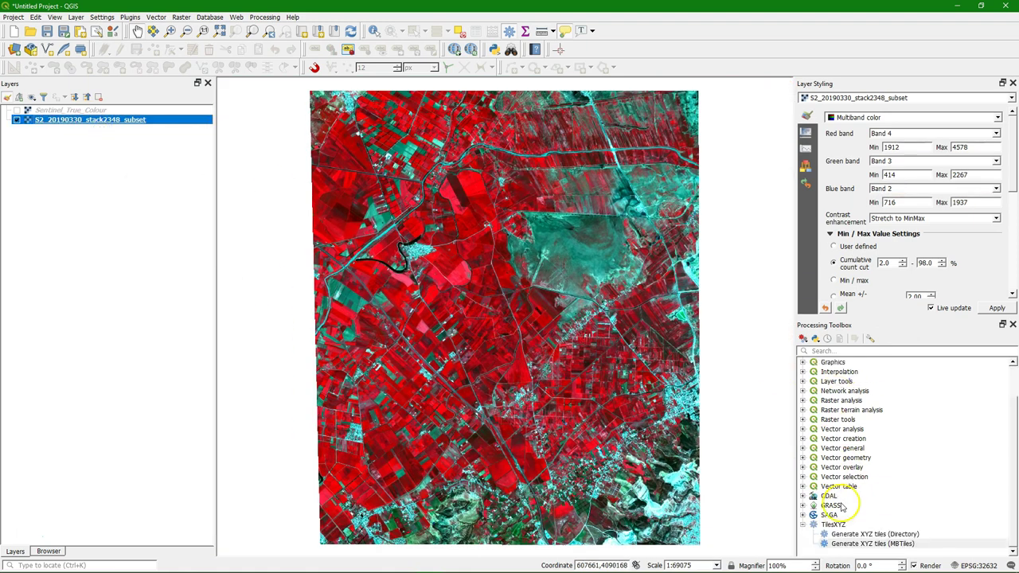
# - Reopen Generate XYZ Tiles (MBTiles), take the extent from the layer, and set zoom 15–15
pyautogui.doubleClick(855, 545)
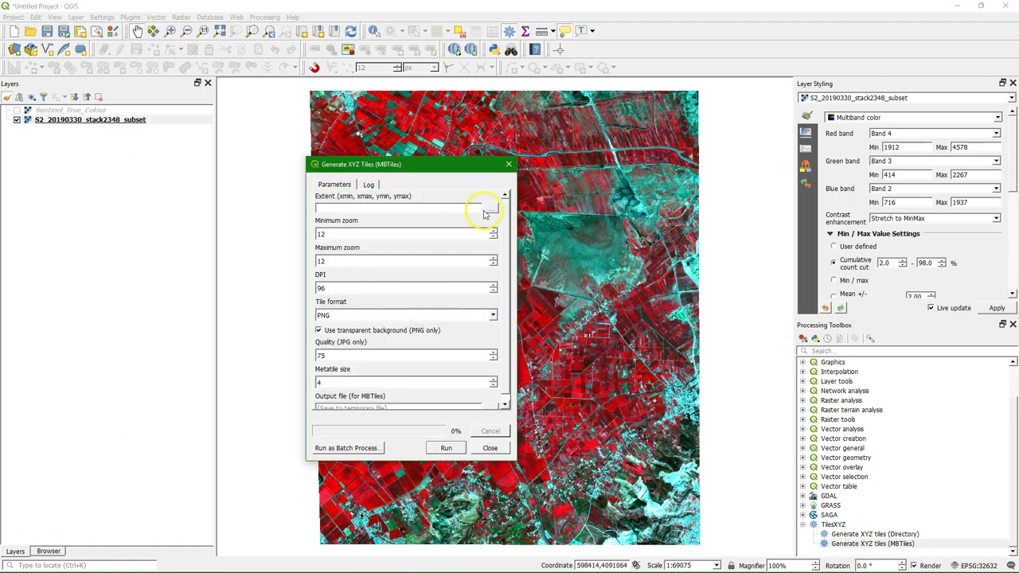
pyautogui.click(492, 208)
pyautogui.click(523, 233)
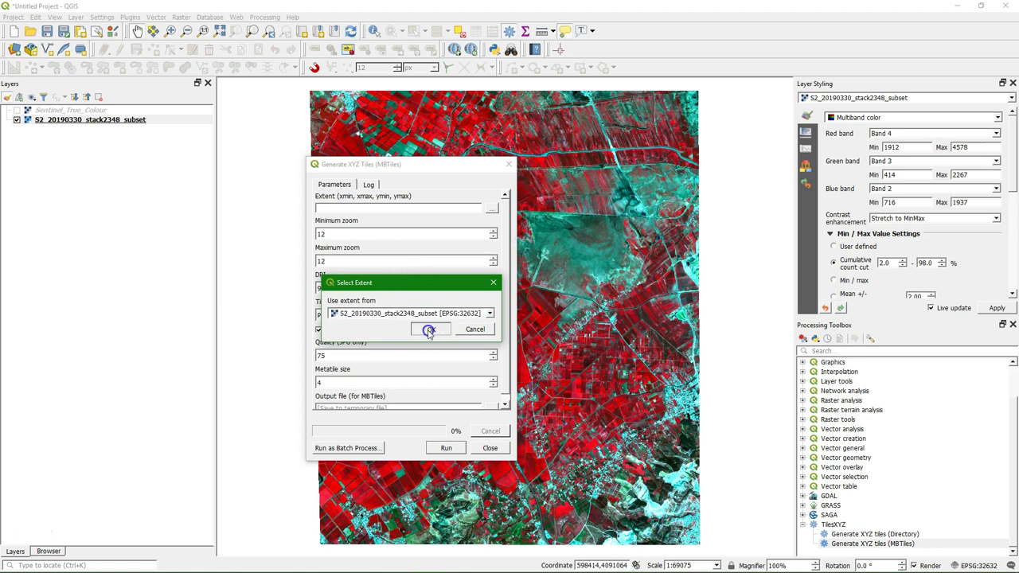
pyautogui.click(428, 330)
pyautogui.write('15')
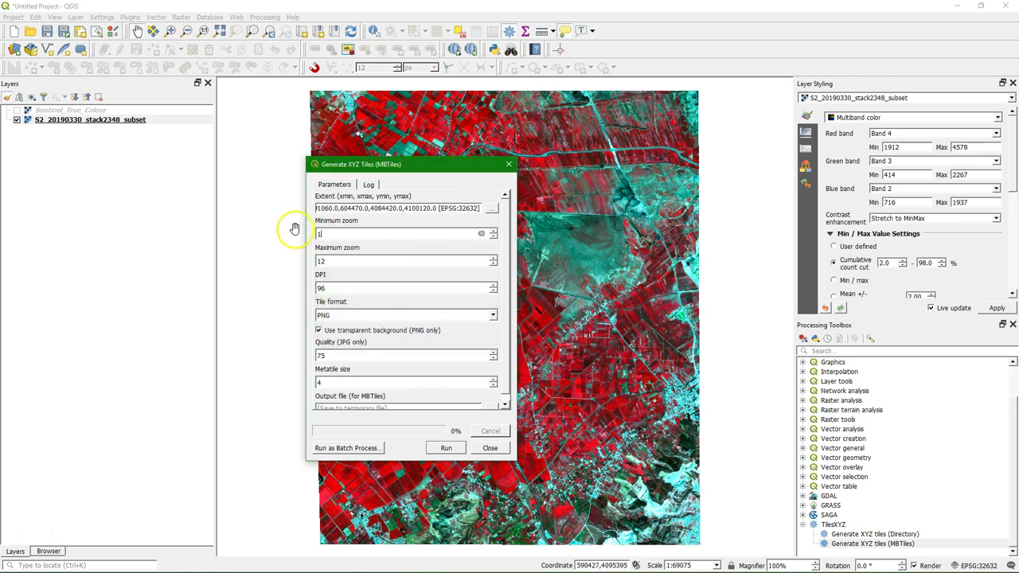
pyautogui.press('Tab')
pyautogui.write('15')
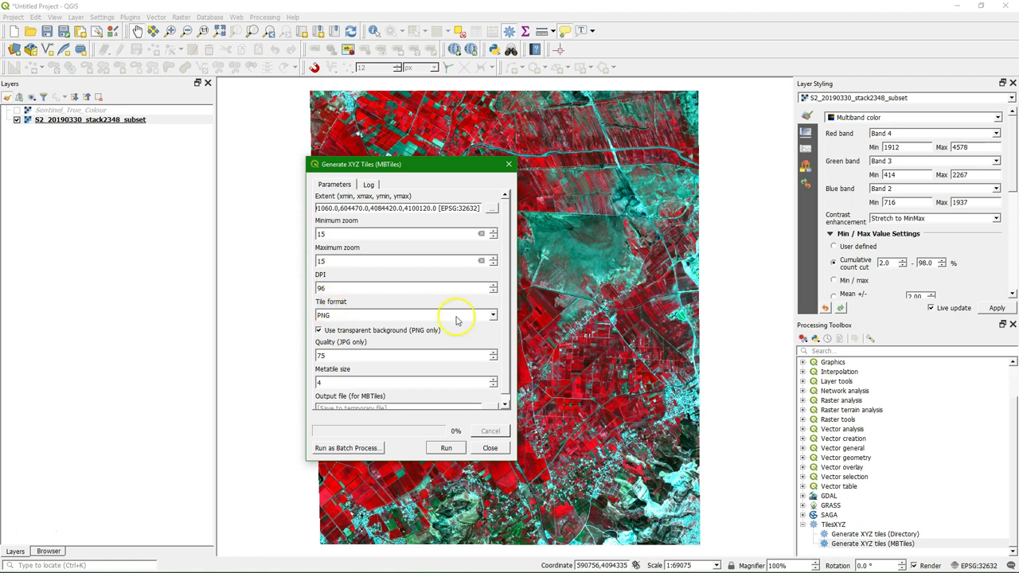
# - Save the output as Sentinel_False_Colour.mbtiles in CropMapping and run the tile generation
pyautogui.scroll(-1, 509, 351)
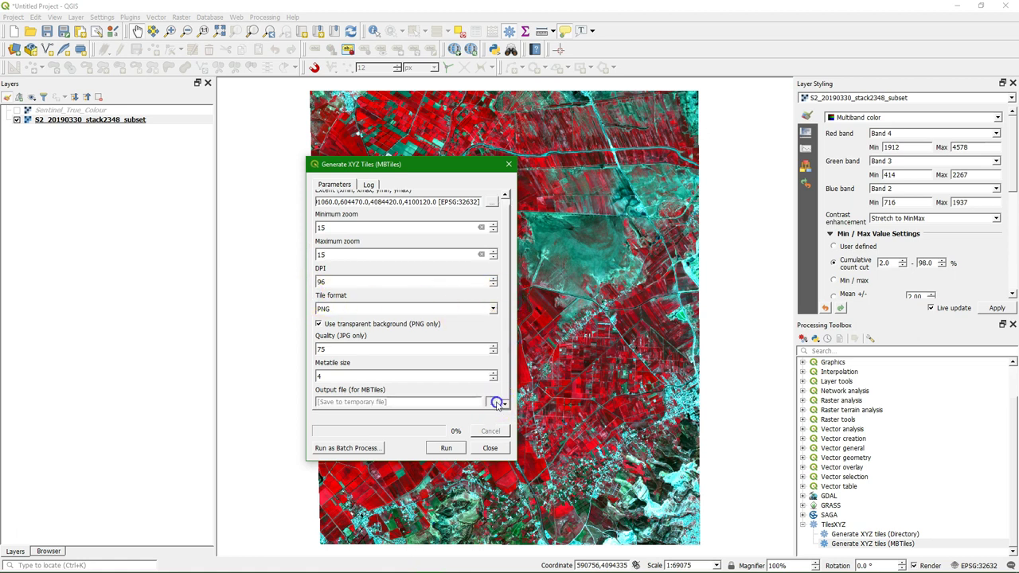
pyautogui.click(492, 402)
pyautogui.click(524, 425)
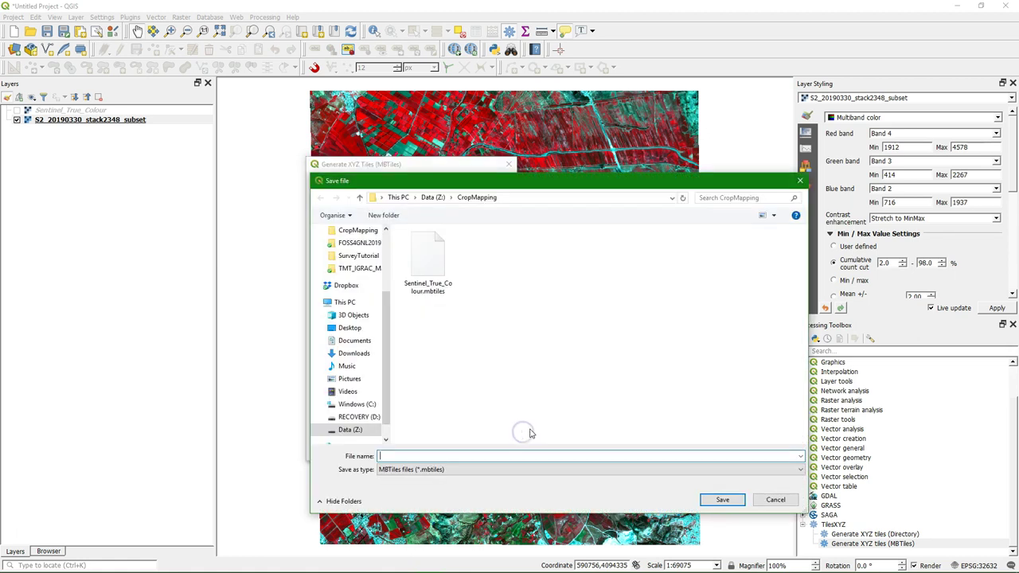
pyautogui.click(414, 275)
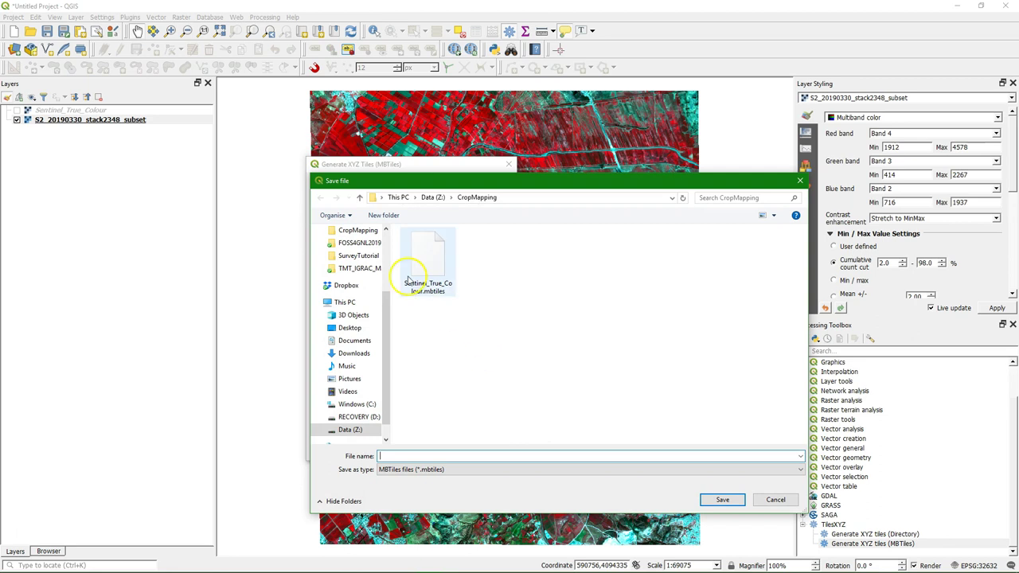
pyautogui.click(413, 456)
pyautogui.click(415, 455)
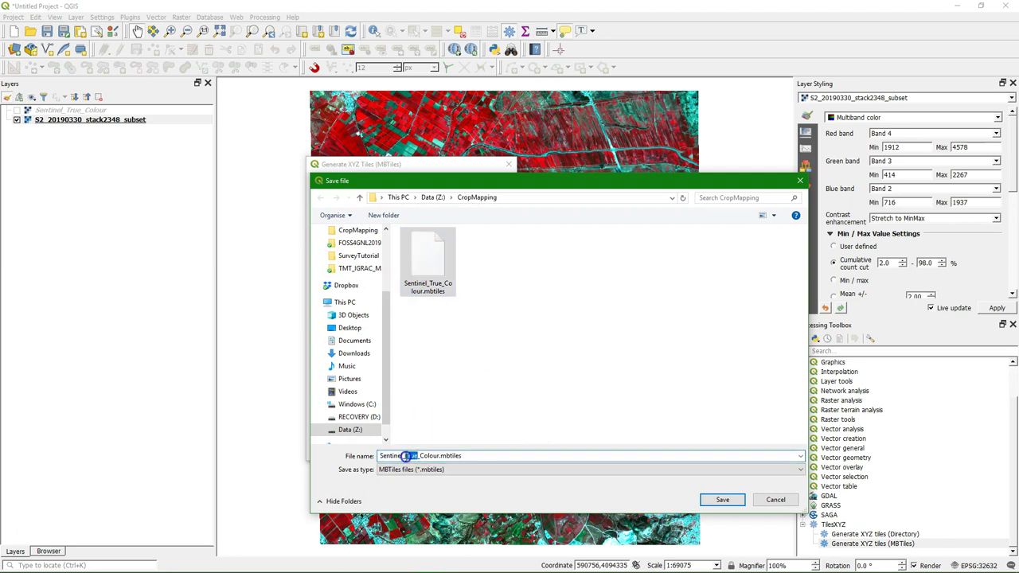
pyautogui.write('Fals')
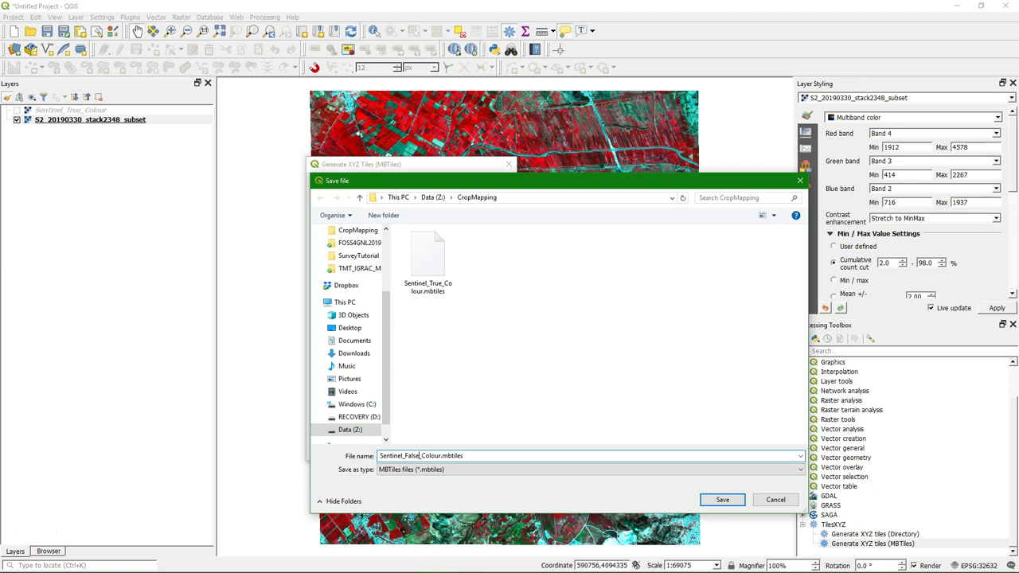
pyautogui.click(733, 499)
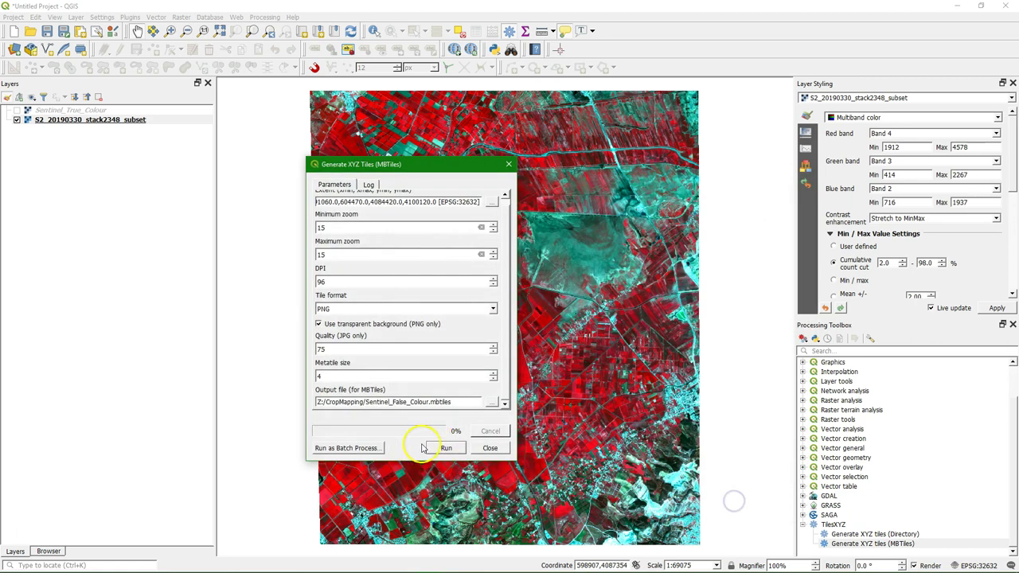
pyautogui.click(446, 448)
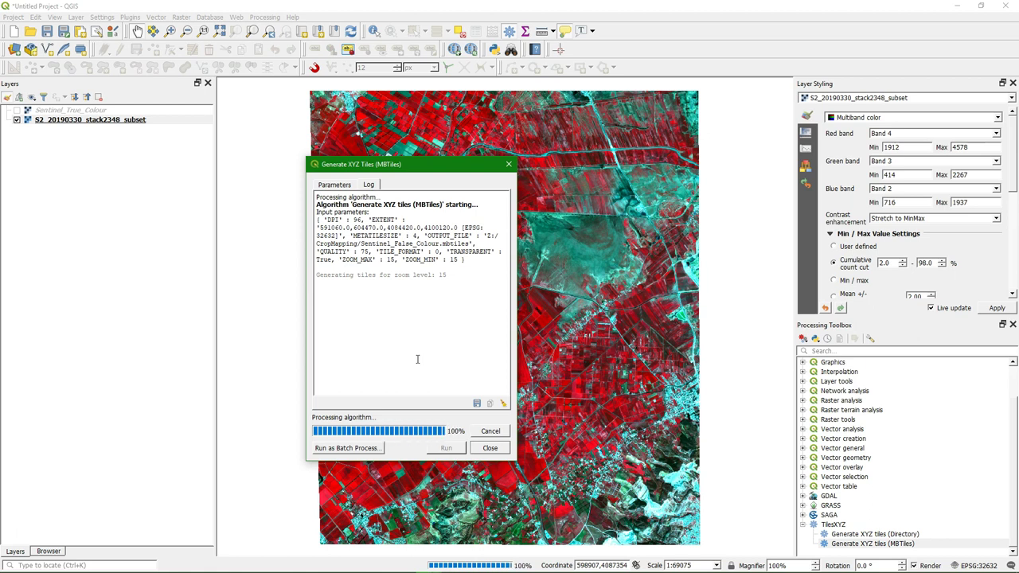
# - Add Sentinel_False_Colour.mbtiles from the Browser to the map and check its visibility
pyautogui.click(489, 448)
pyautogui.click(49, 551)
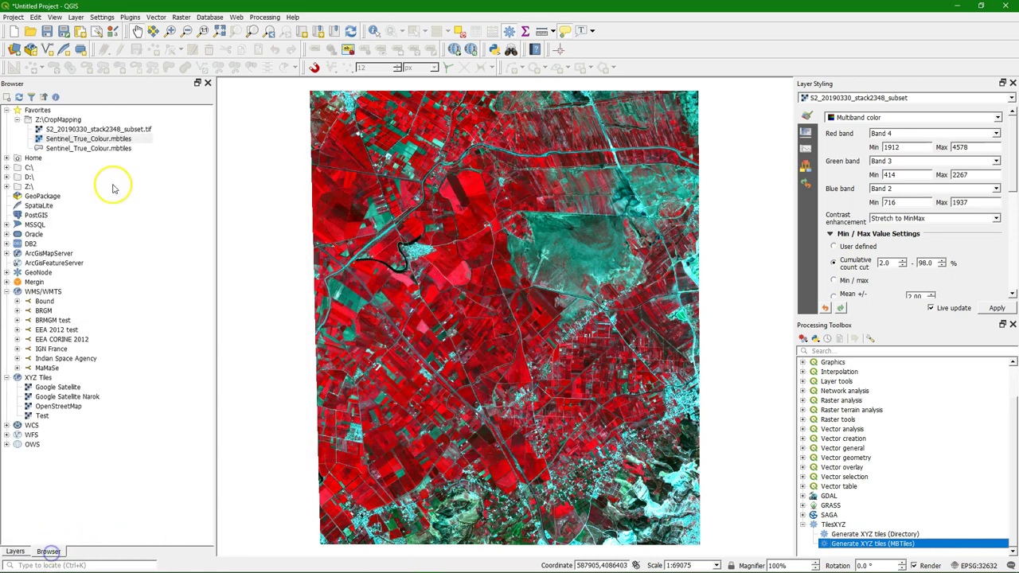
pyautogui.click(19, 97)
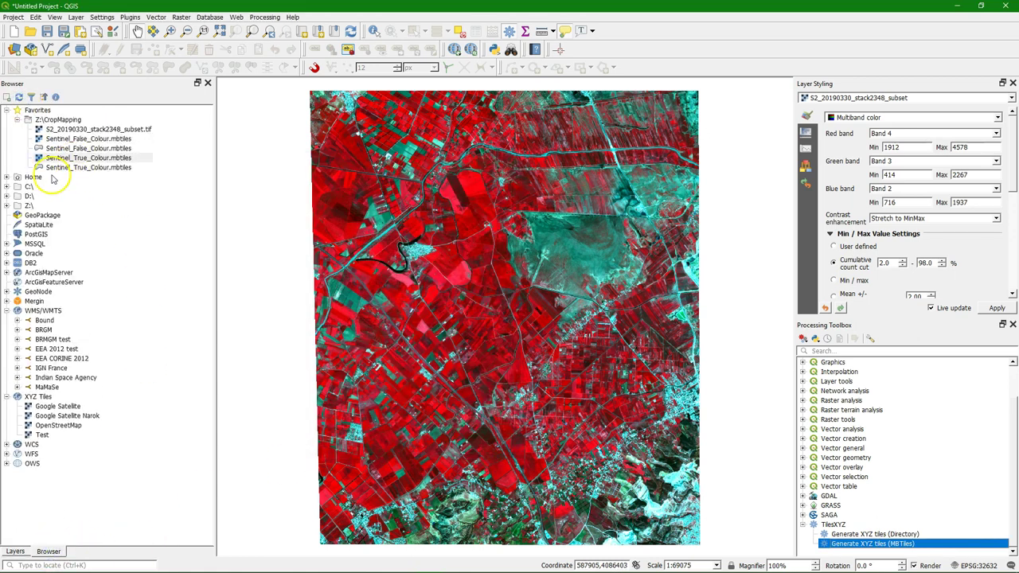
pyautogui.moveTo(80, 141); pyautogui.dragTo(478, 221)
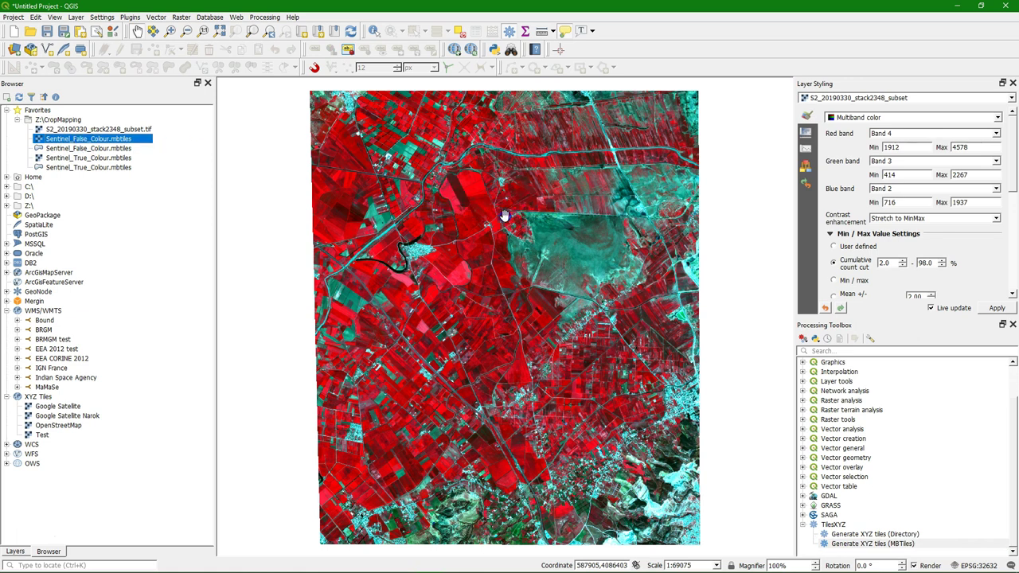
pyautogui.click(18, 551)
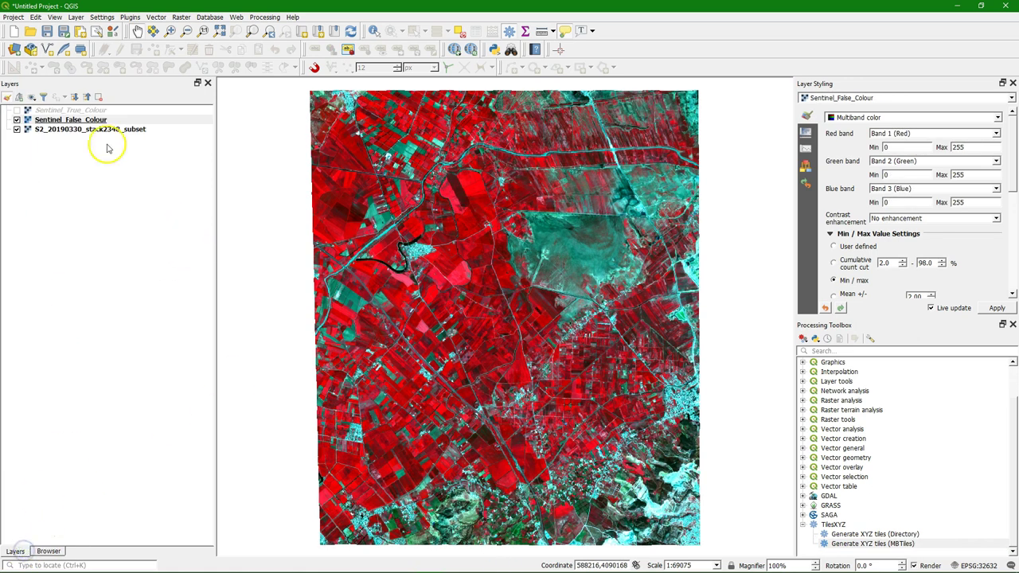
pyautogui.scroll(2, 431, 254)
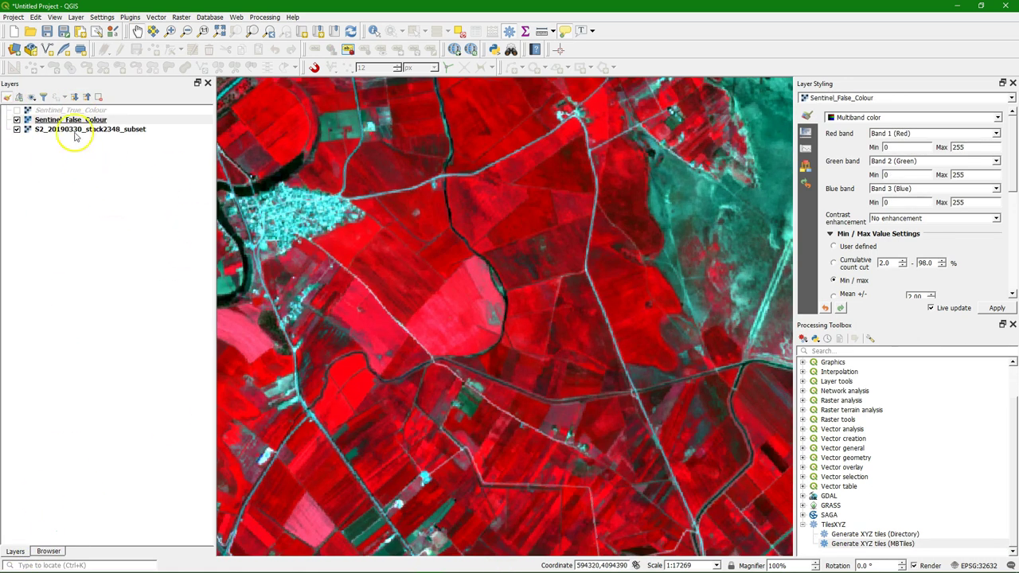
pyautogui.click(17, 119)
pyautogui.click(17, 120)
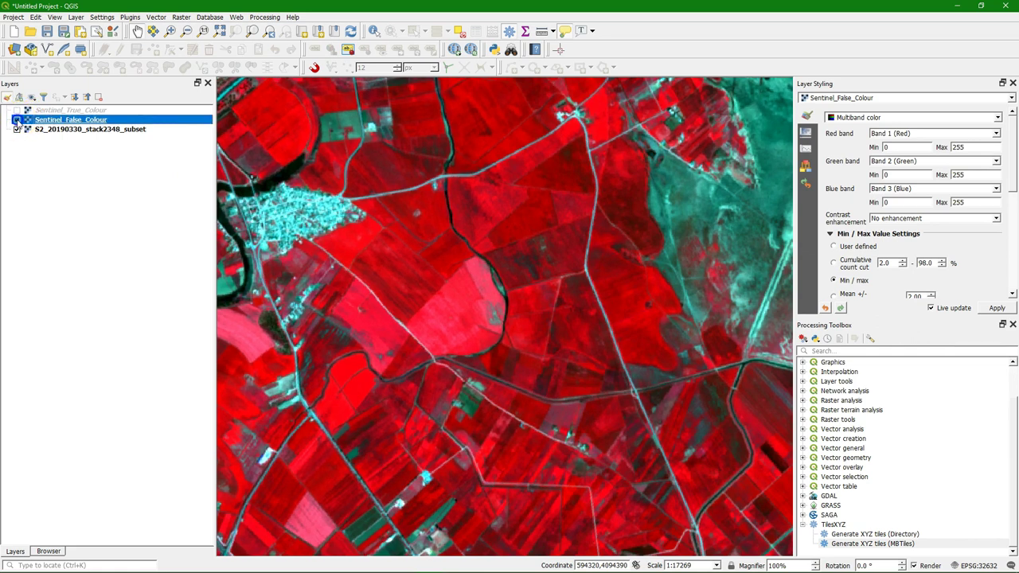
pyautogui.click(16, 119)
pyautogui.click(17, 119)
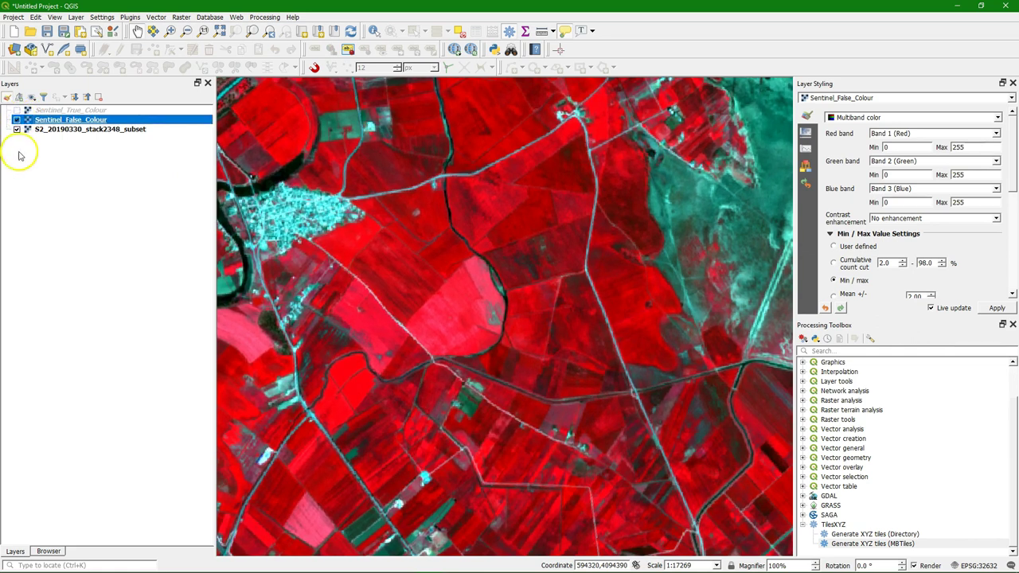
# - Remove the S2_20190330_stack2348_subset raster layer from the project
pyautogui.click(67, 131)
pyautogui.rightClick(68, 133)
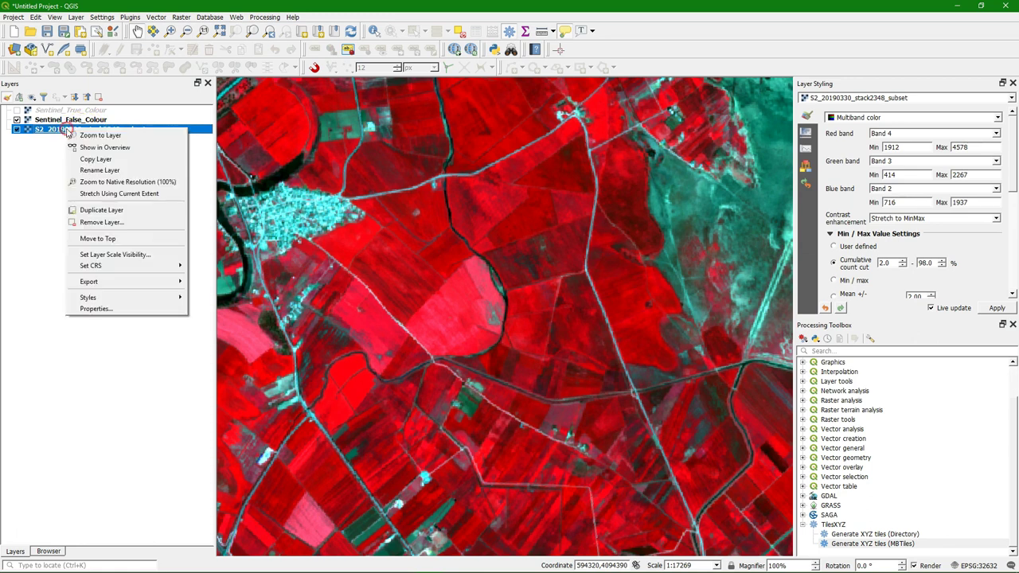
pyautogui.click(102, 224)
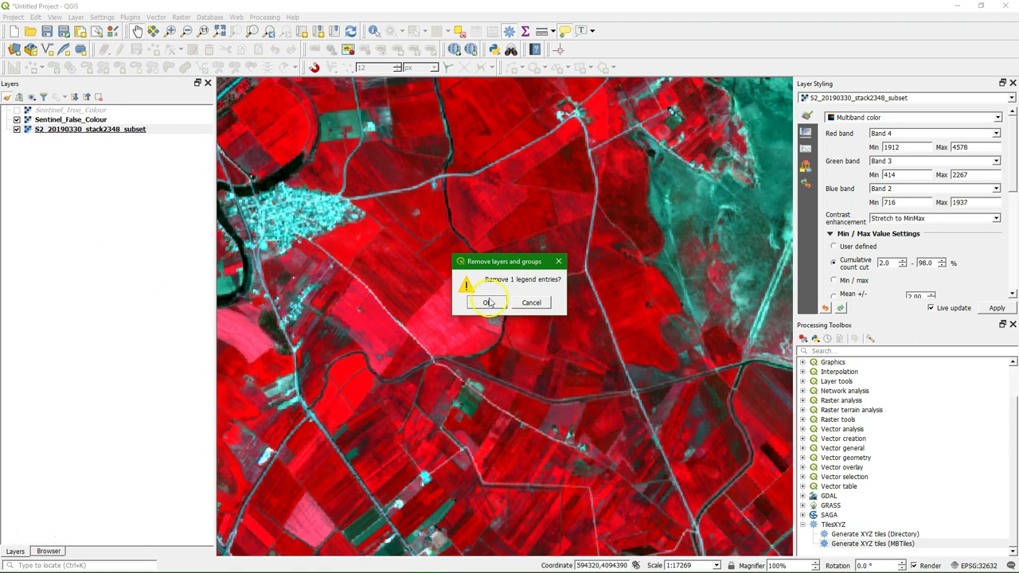
pyautogui.click(489, 303)
# - Delete S2_20190330_stack2348_subset.tif from Z:\CropMapping in File Explorer, then return to QGIS
pyautogui.moveTo(619, 566)
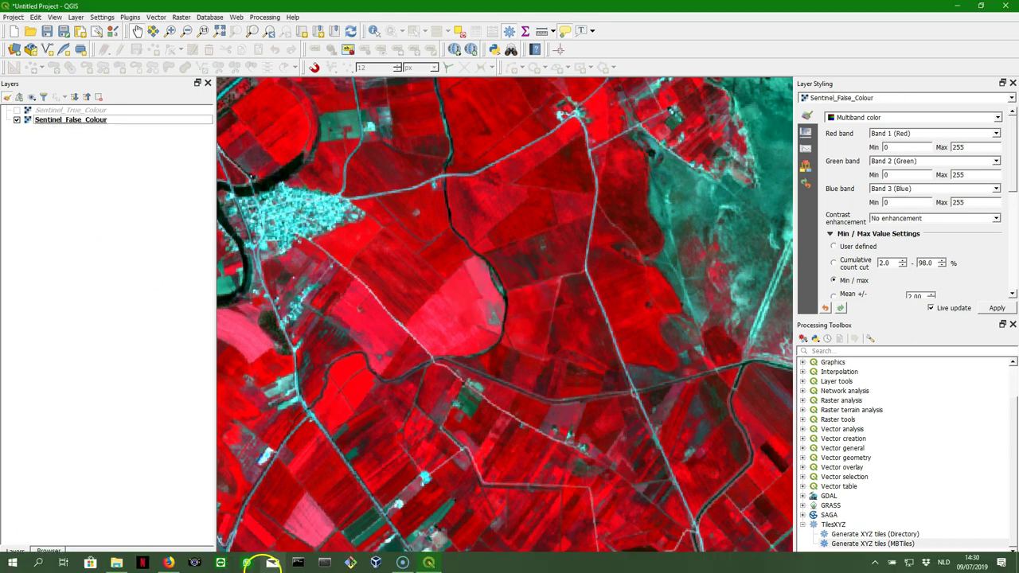
pyautogui.click(134, 562)
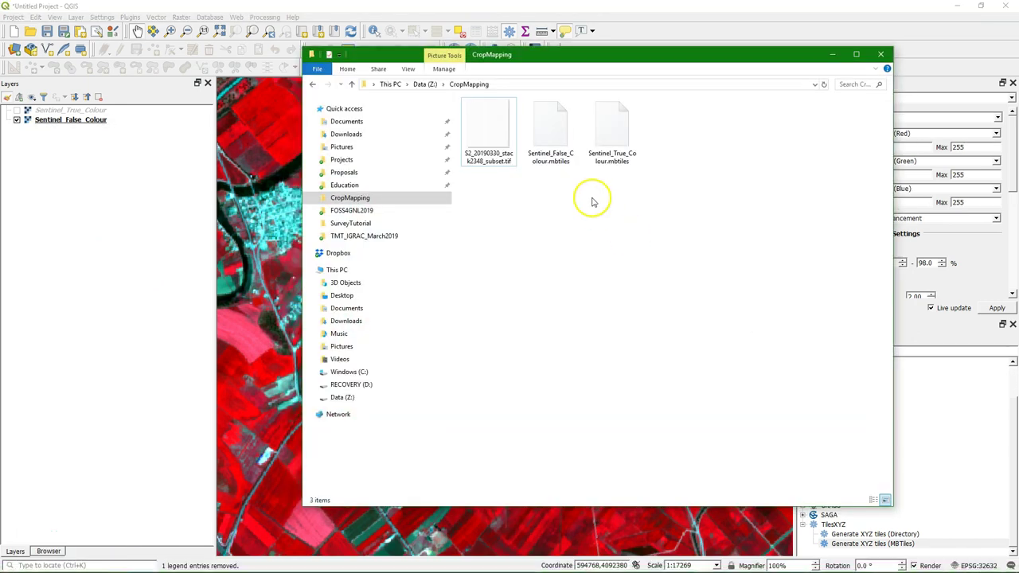
pyautogui.click(489, 132)
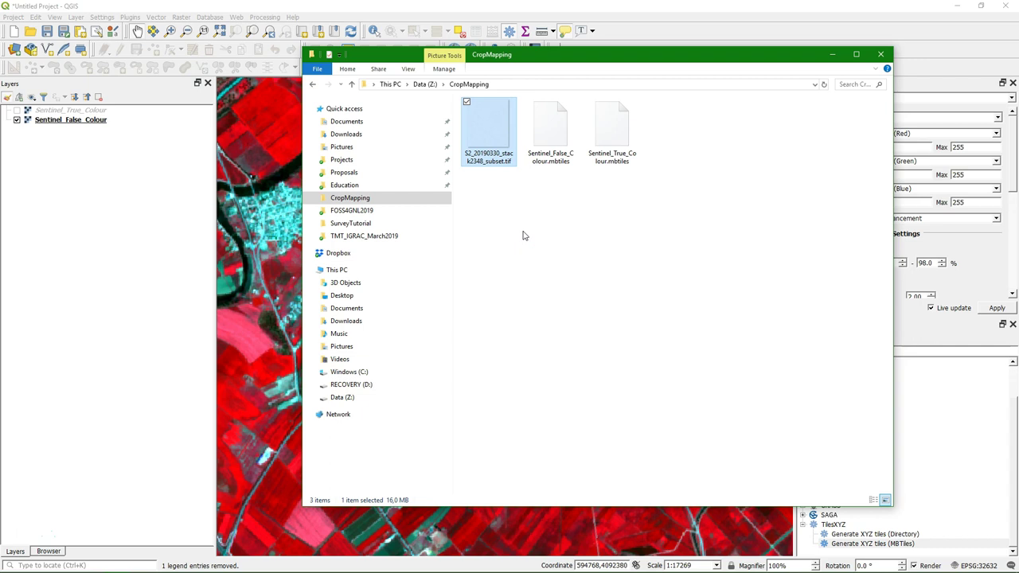
pyautogui.press('Delete')
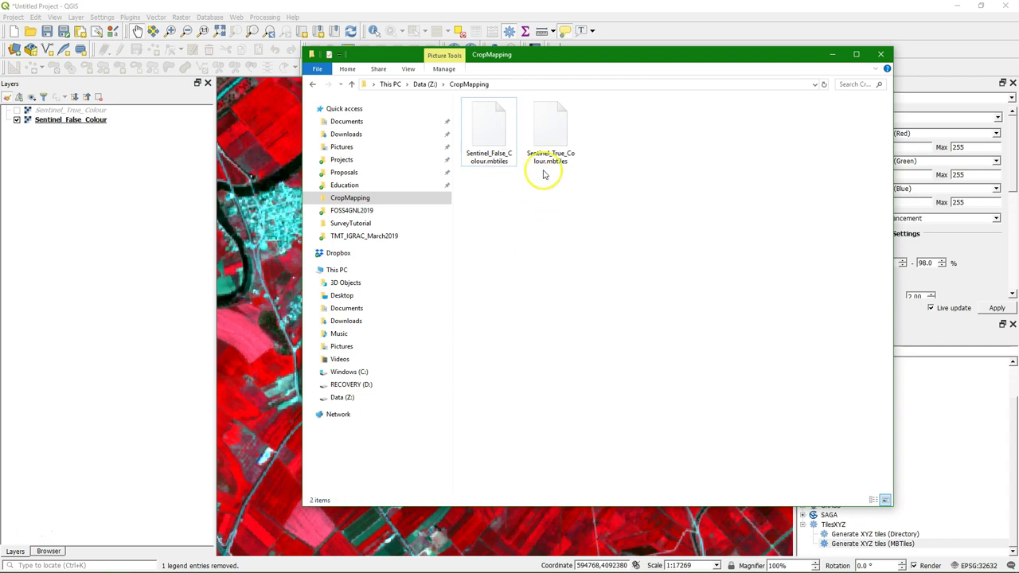
pyautogui.click(90, 172)
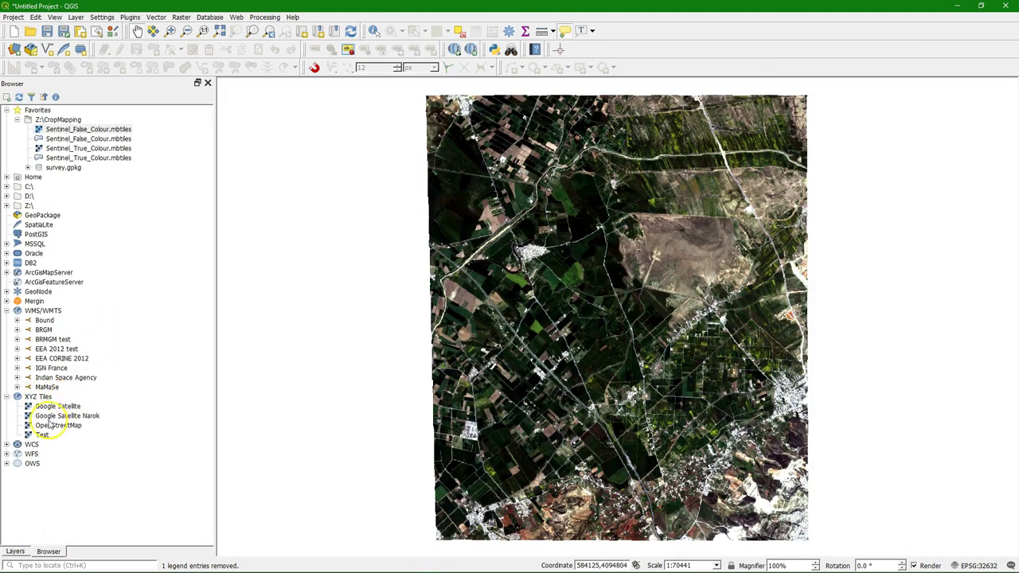
# - Drag the XYZ Tiles OpenStreetMap basemap onto the canvas and return to the Layers list
pyautogui.moveTo(49, 427); pyautogui.dragTo(521, 283)
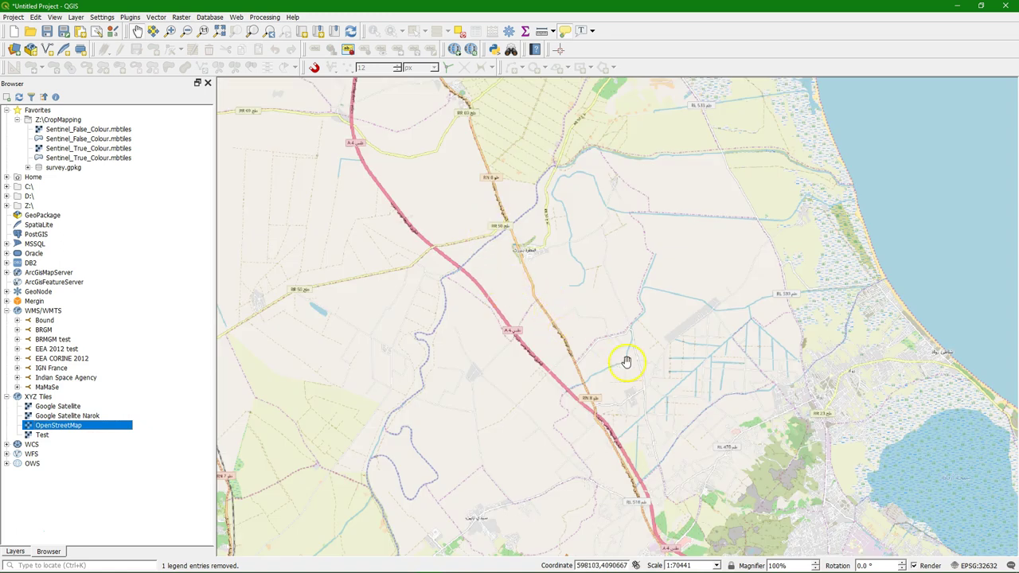
pyautogui.scroll(3, 582, 353)
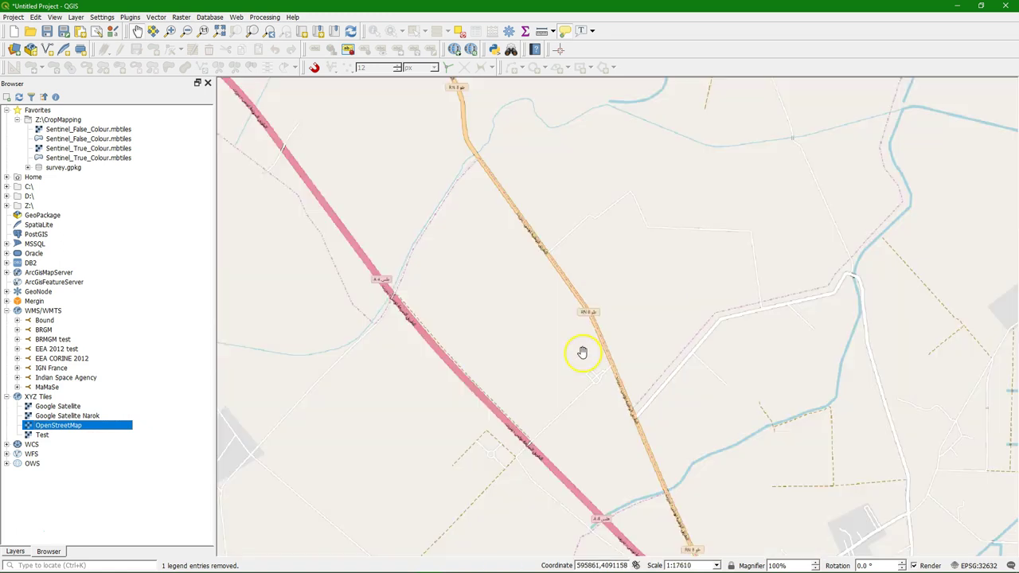
pyautogui.scroll(-3, 728, 348)
pyautogui.scroll(3, 892, 369)
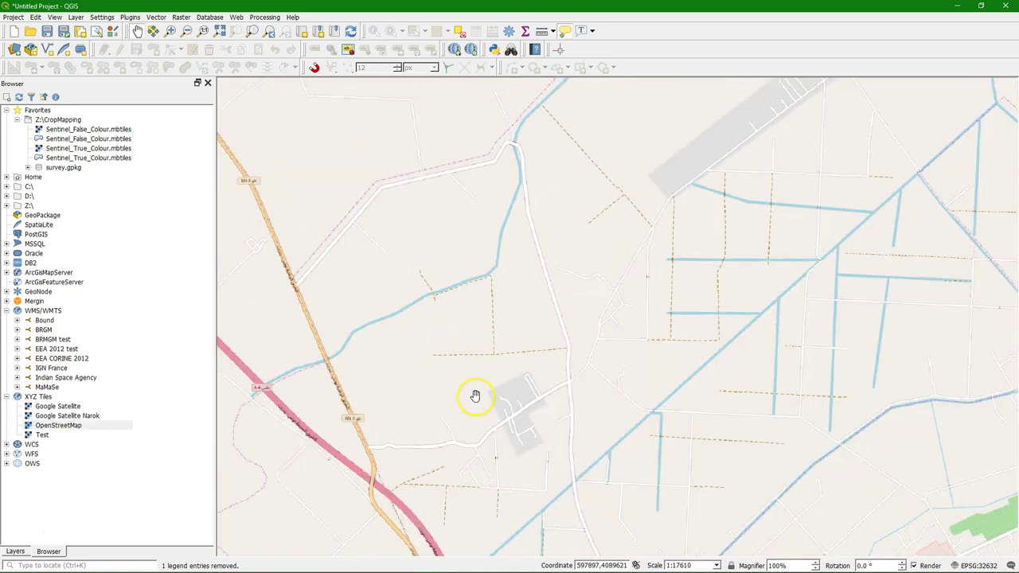
pyautogui.click(14, 551)
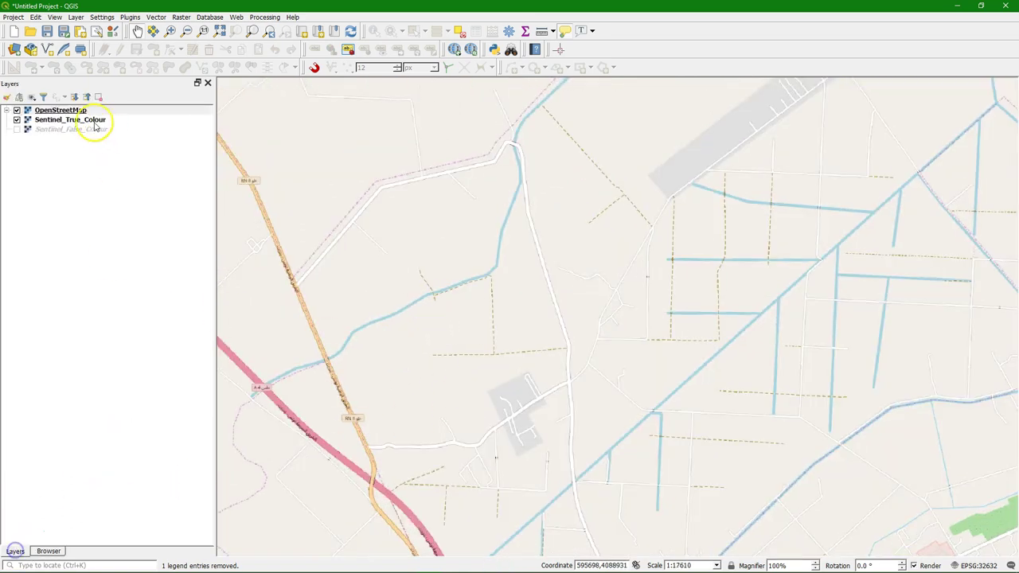
pyautogui.rightClick(53, 121)
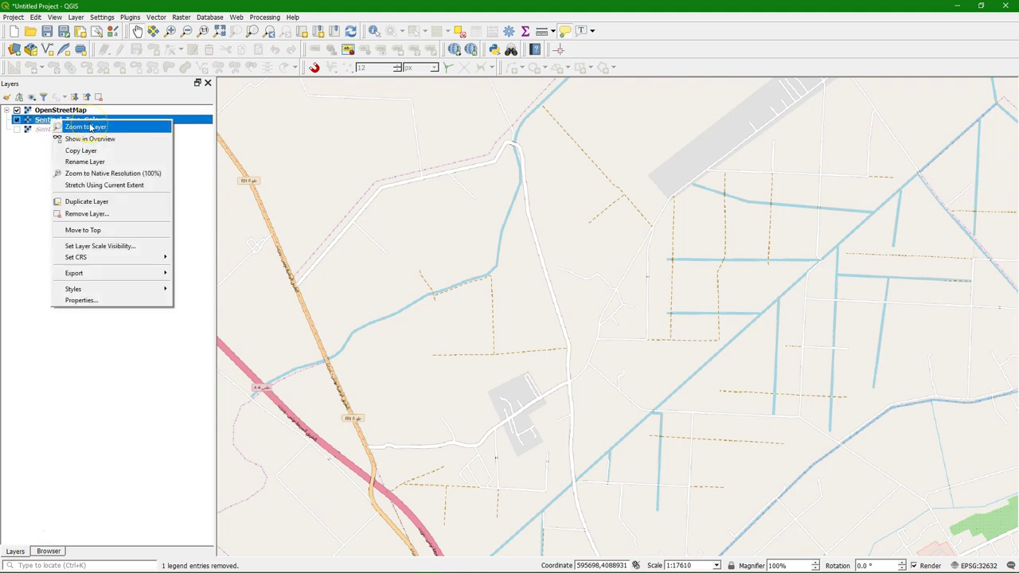
# - Zoom to the Sentinel_True_Colour extent and rename the OpenStreetMap layer to 'OSM Online'
pyautogui.click(92, 127)
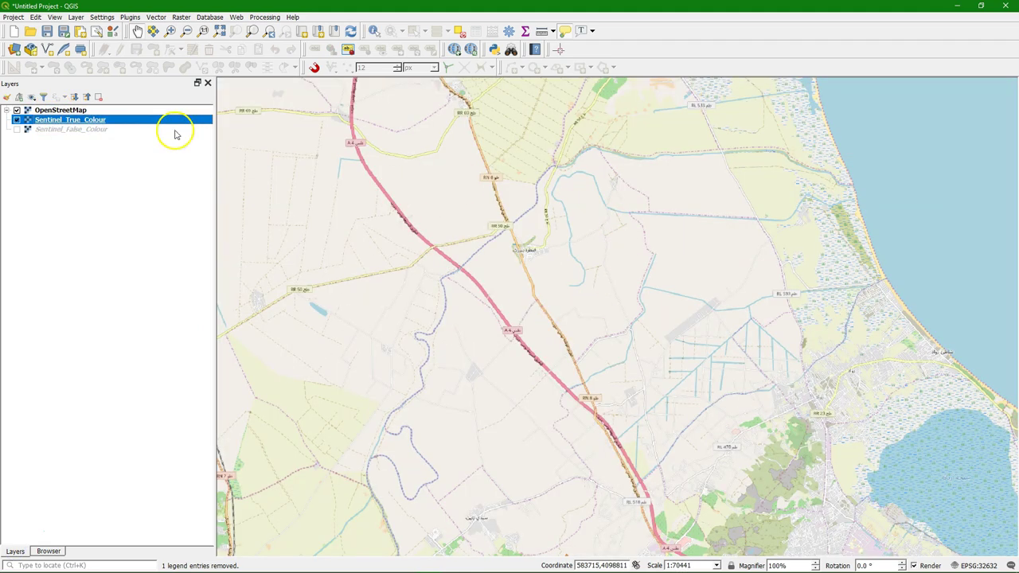
pyautogui.click(60, 111)
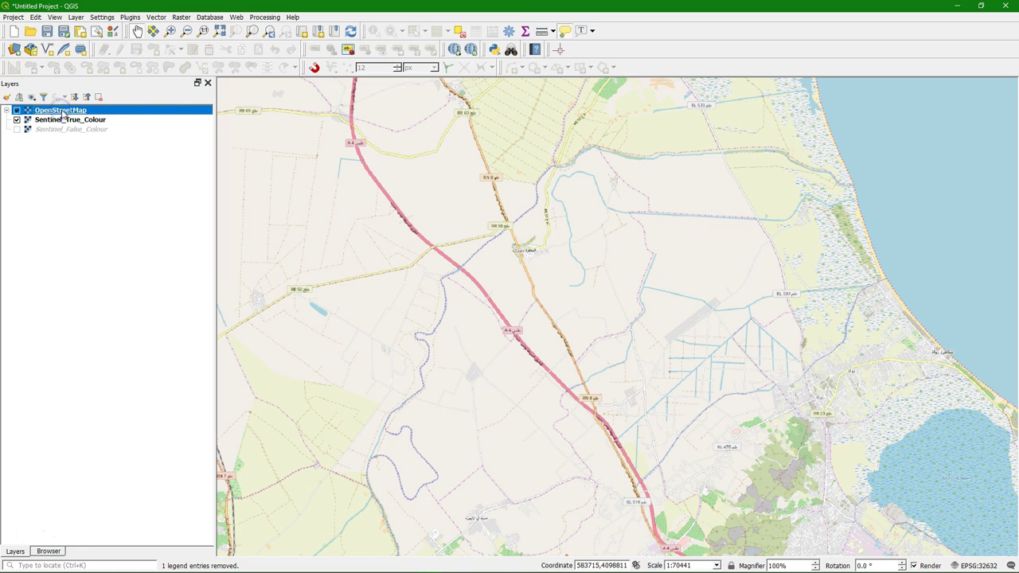
pyautogui.rightClick(64, 114)
pyautogui.click(95, 151)
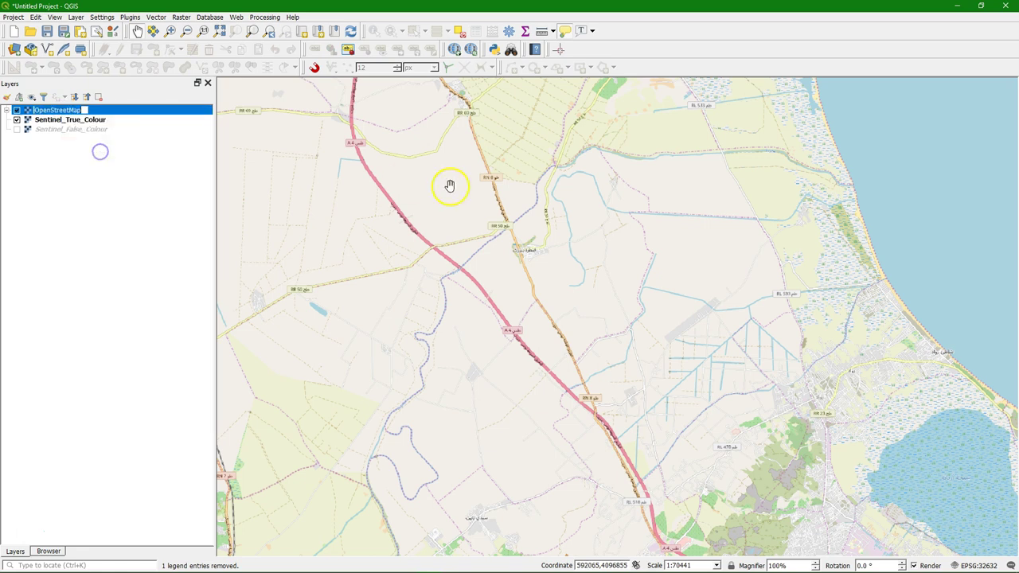
pyautogui.write('OSM Online')
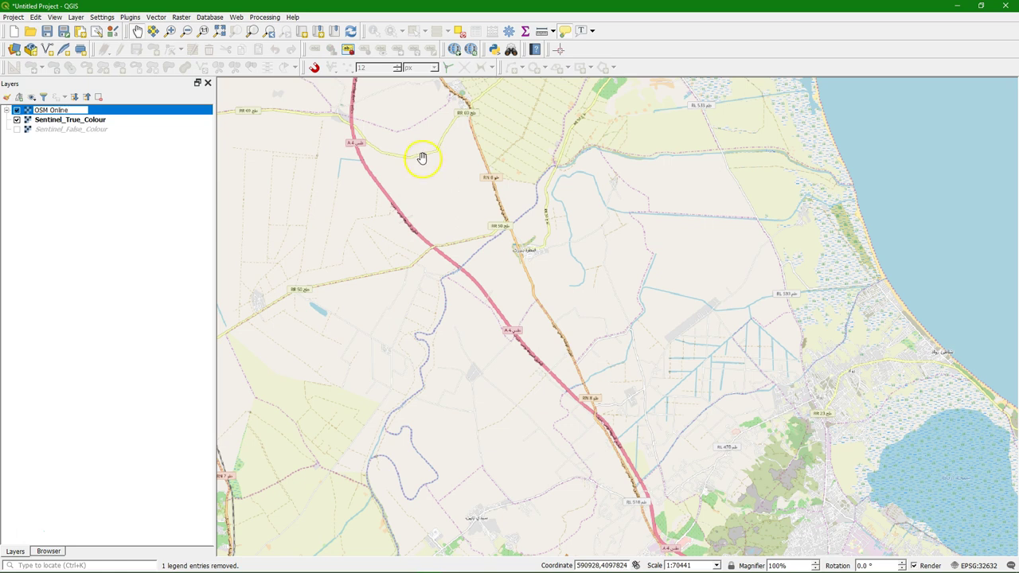
pyautogui.click(100, 170)
pyautogui.click(70, 111)
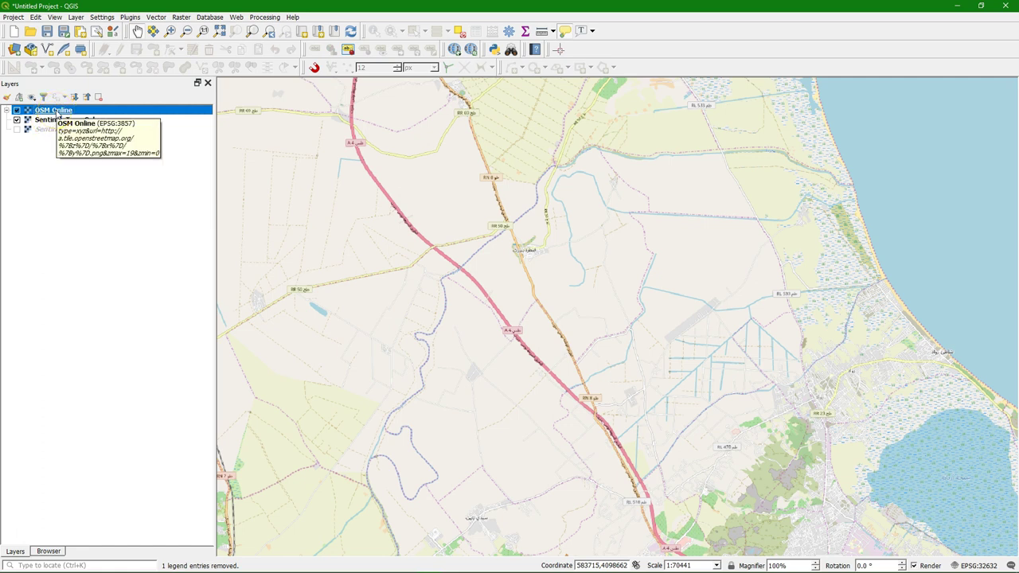
# - Set the project CRS from the OSM Online layer, making it EPSG:3857
pyautogui.rightClick(57, 115)
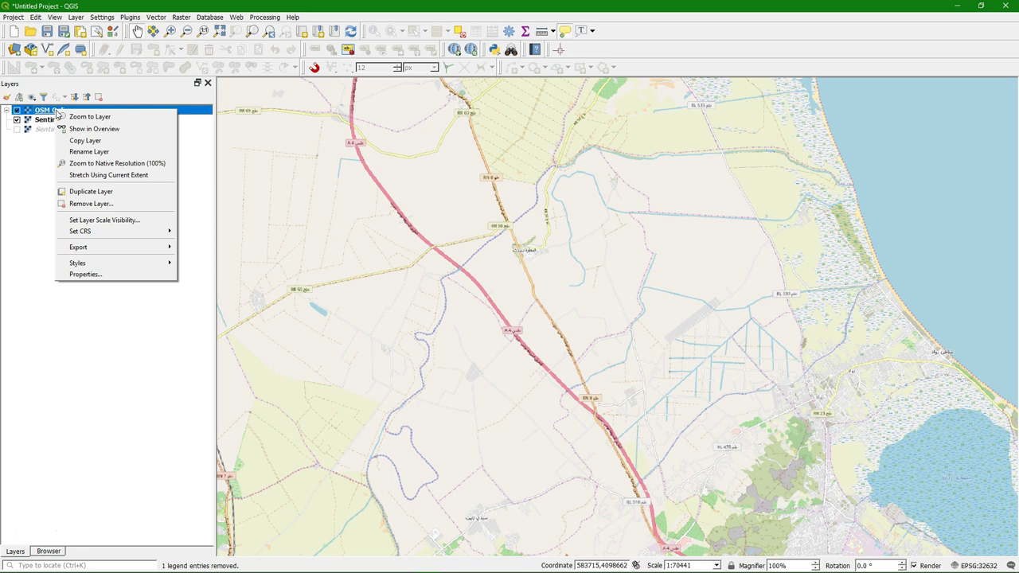
pyautogui.click(30, 165)
pyautogui.click(60, 119)
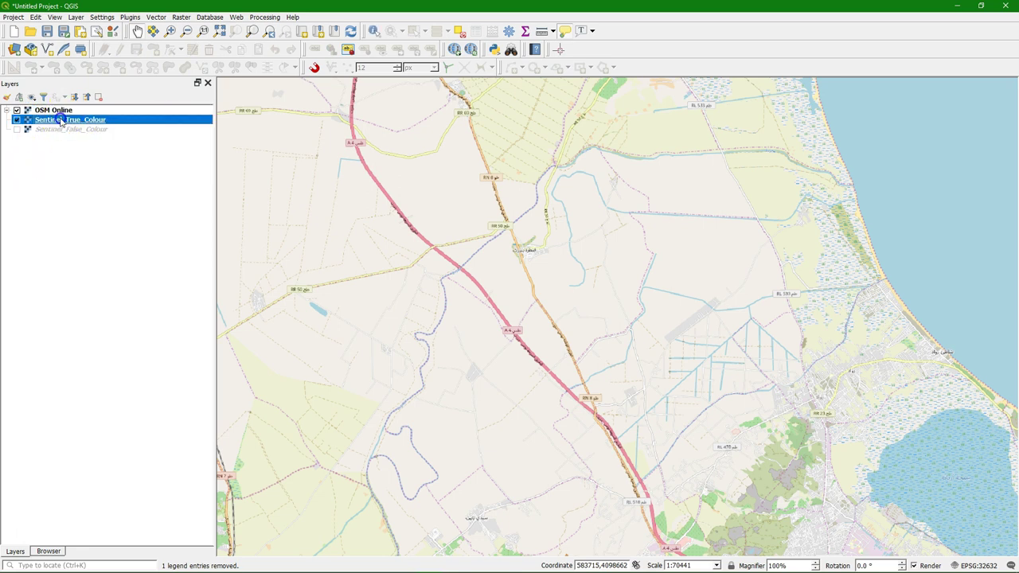
pyautogui.rightClick(57, 123)
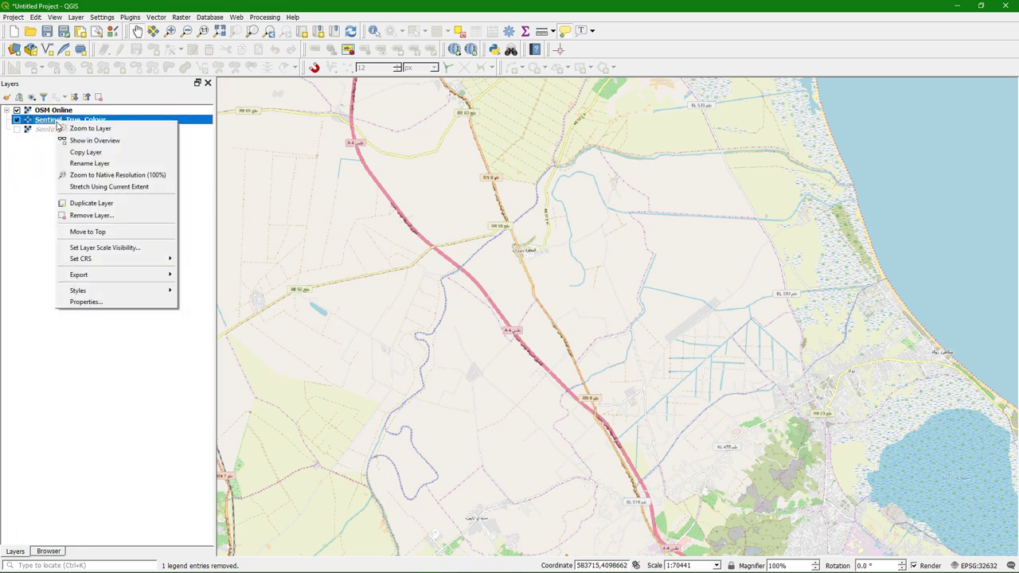
pyautogui.rightClick(46, 112)
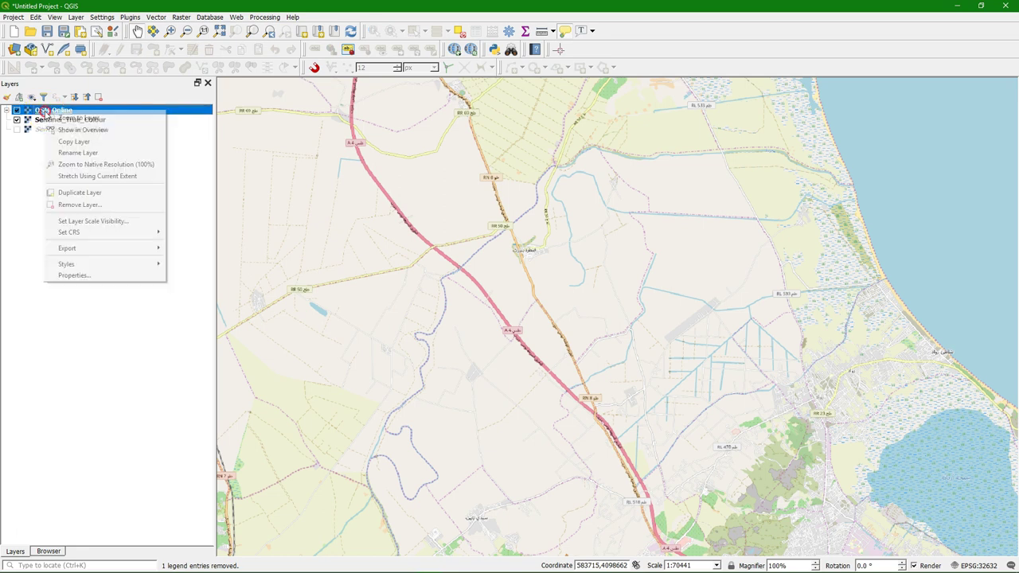
pyautogui.moveTo(119, 232)
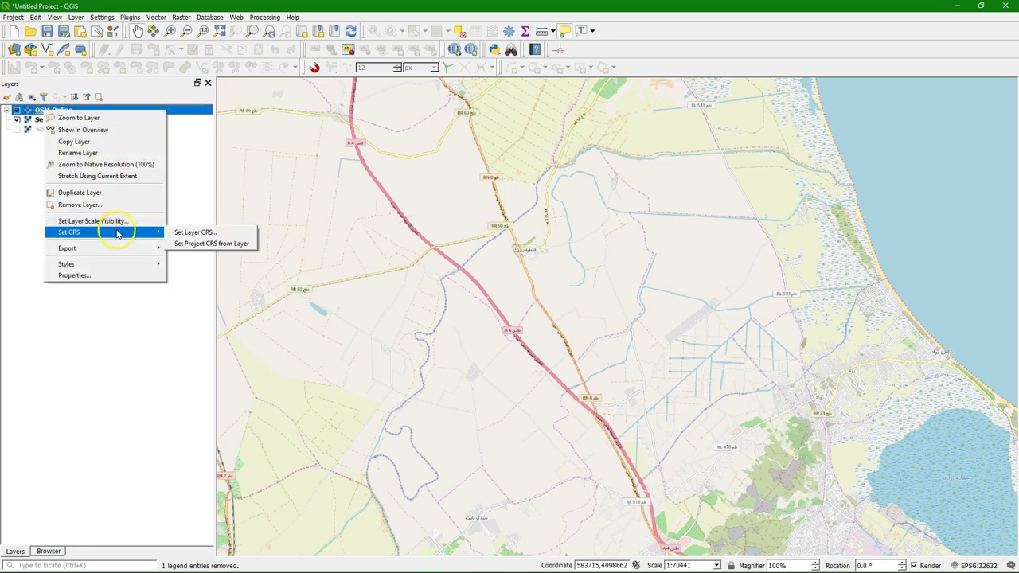
pyautogui.click(197, 246)
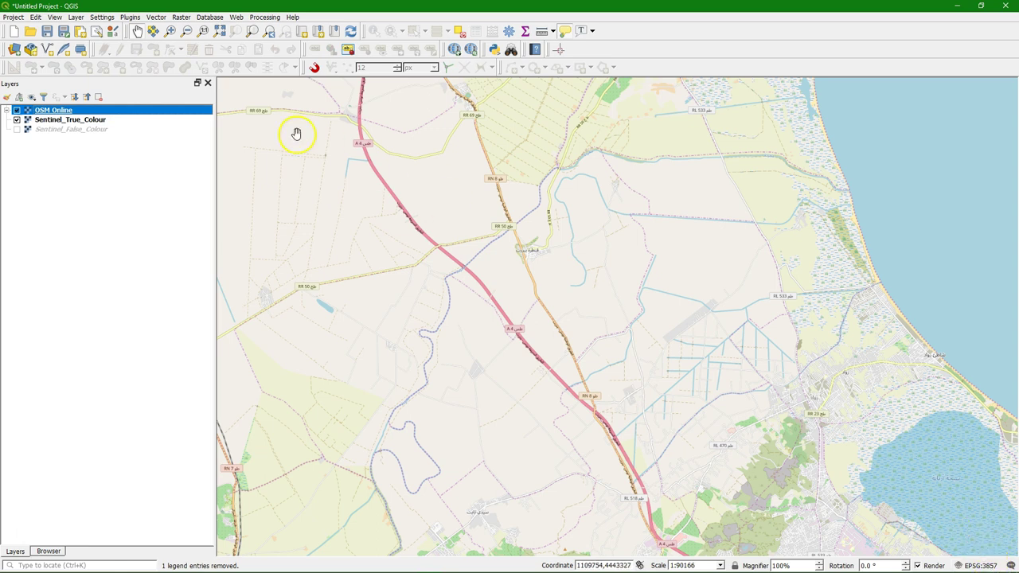
# - Open Generate XYZ tiles (MBTiles) from the Processing Toolbox using Sentinel_True_Colour's extent
pyautogui.click(133, 17)
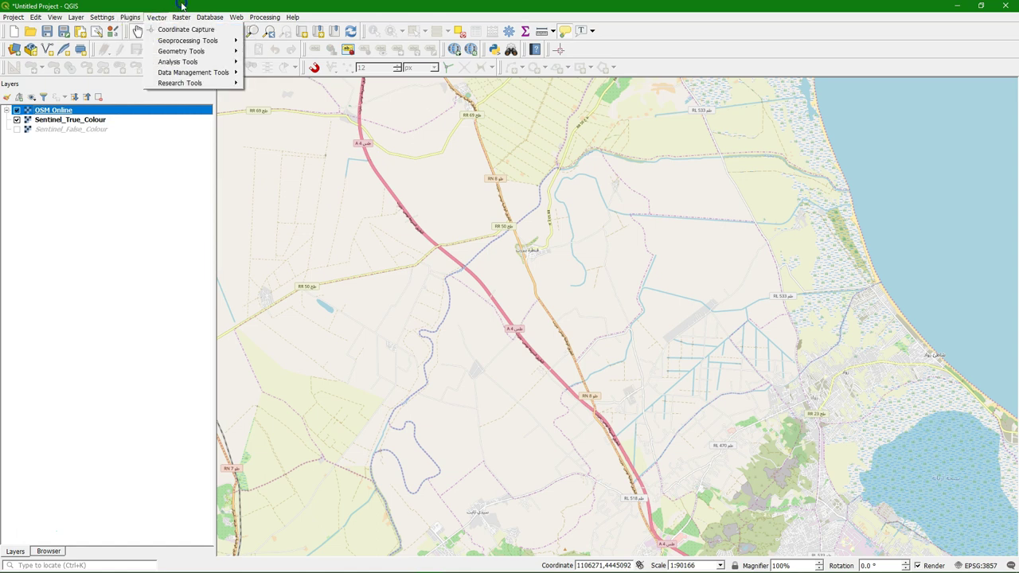
pyautogui.click(263, 16)
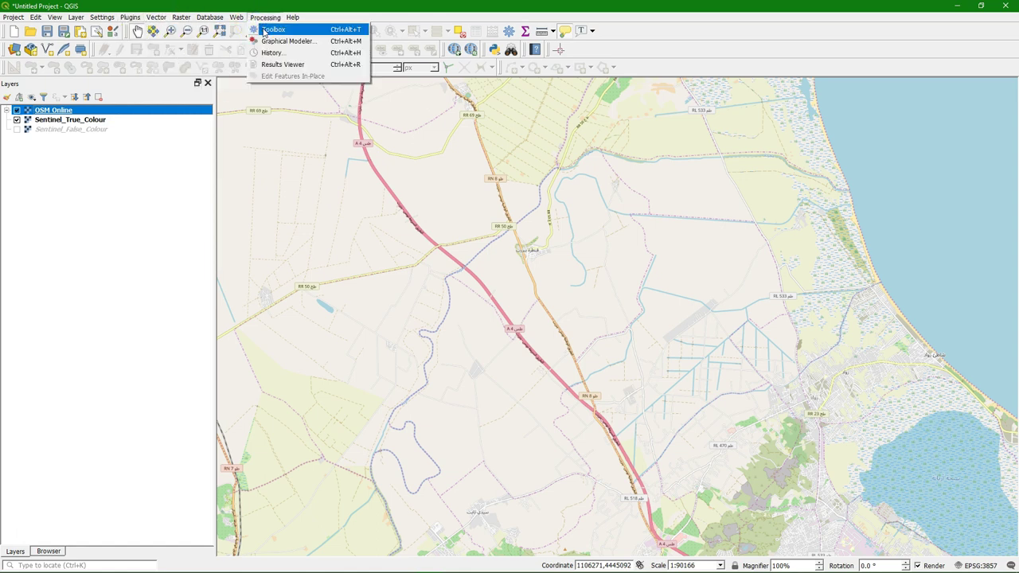
pyautogui.click(263, 30)
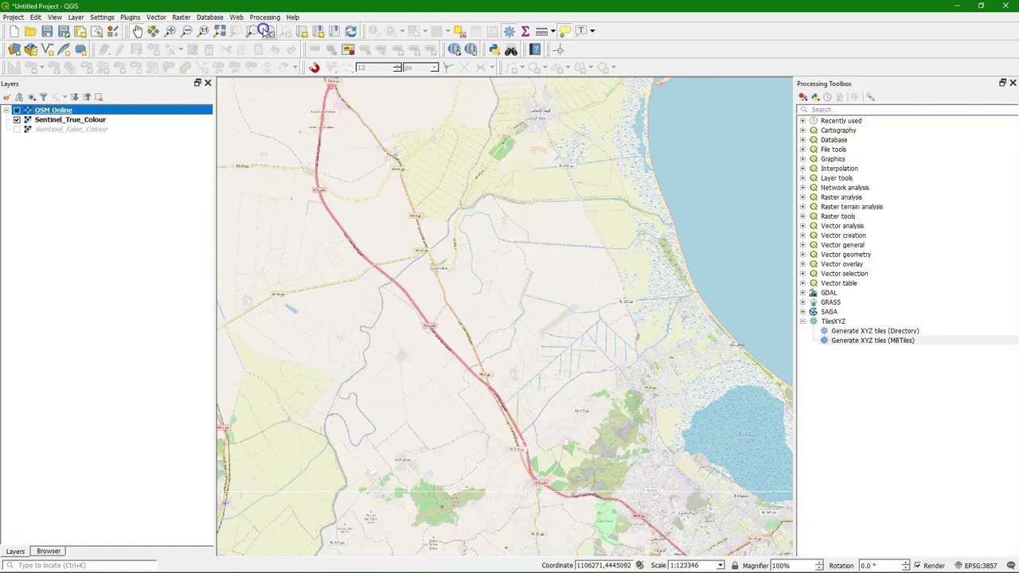
pyautogui.doubleClick(865, 341)
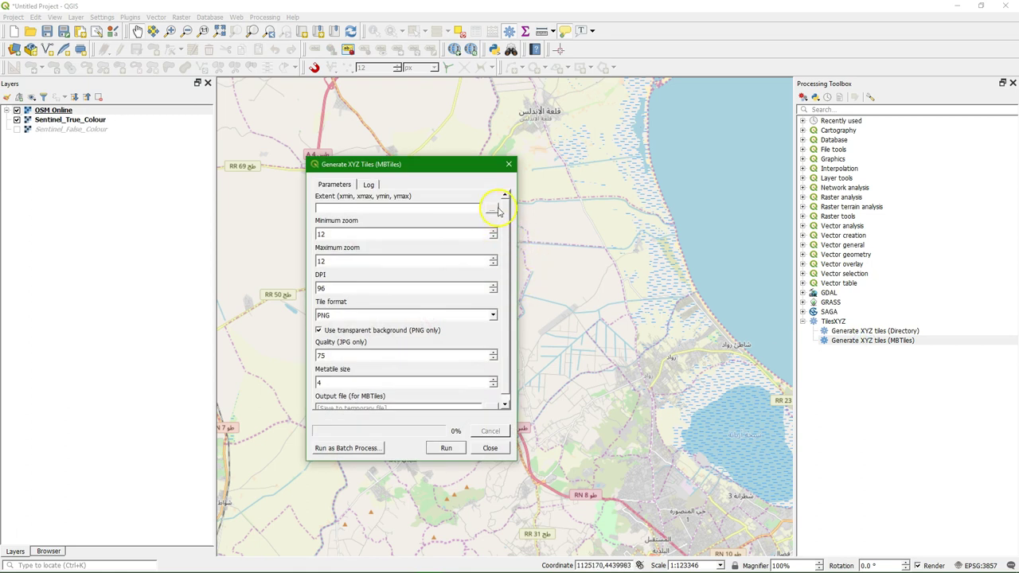
pyautogui.click(494, 208)
pyautogui.click(531, 244)
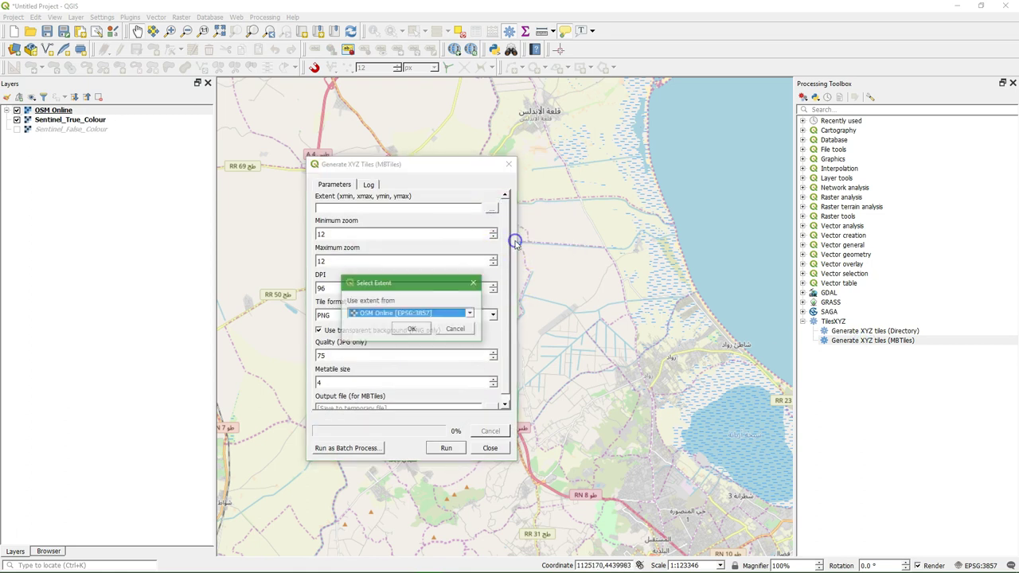
pyautogui.click(471, 315)
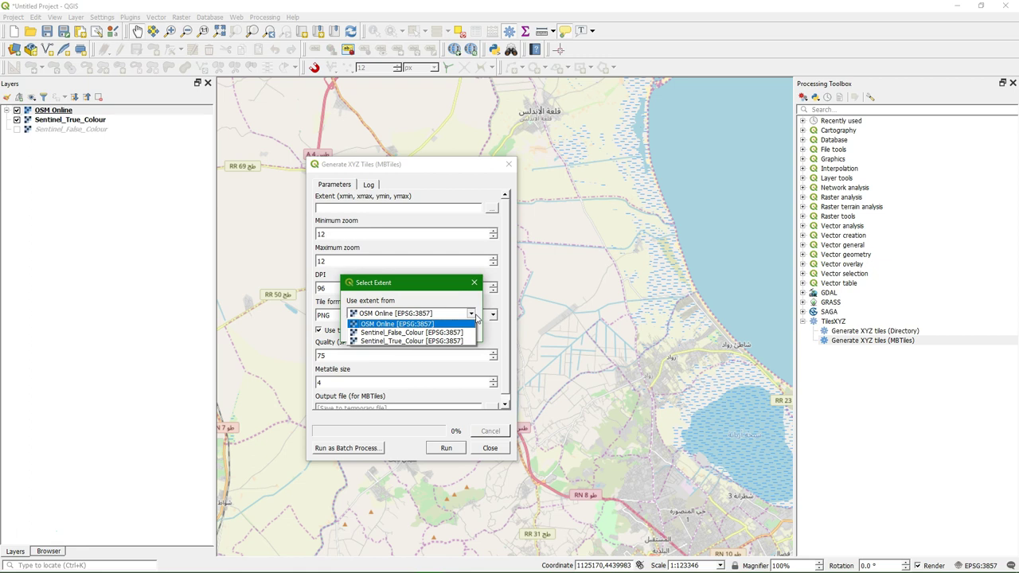
pyautogui.click(416, 342)
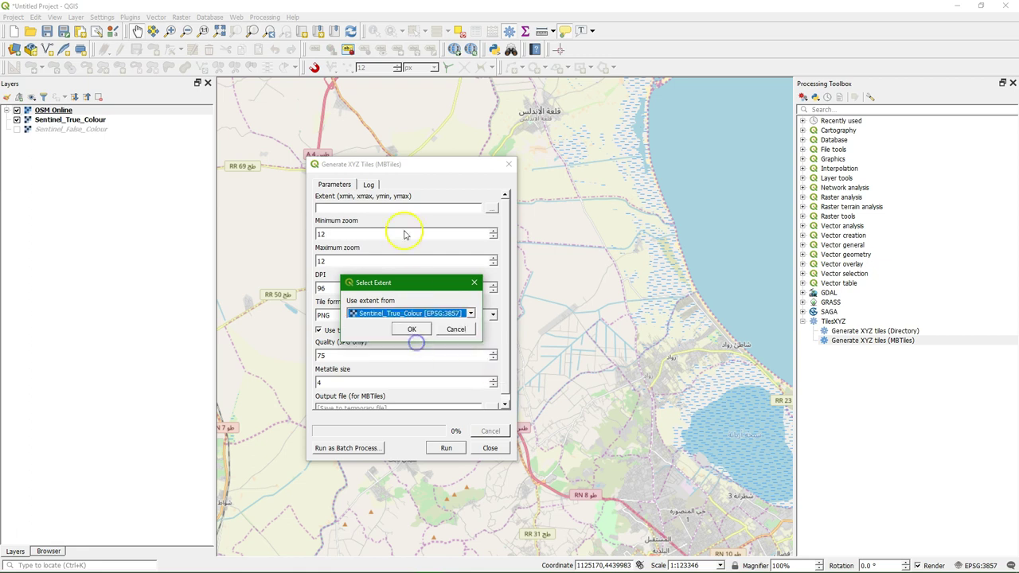
pyautogui.click(414, 330)
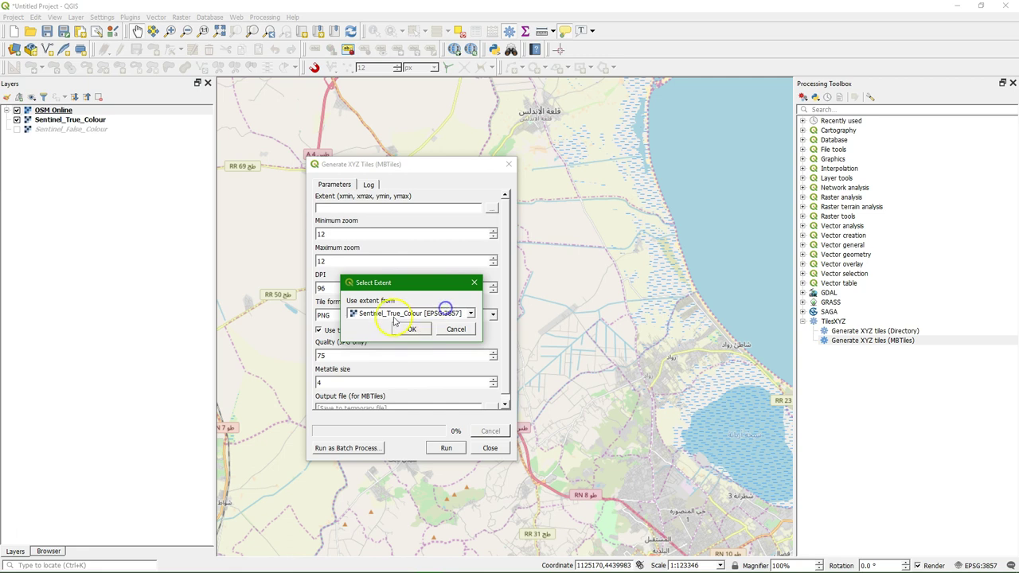
pyautogui.click(413, 329)
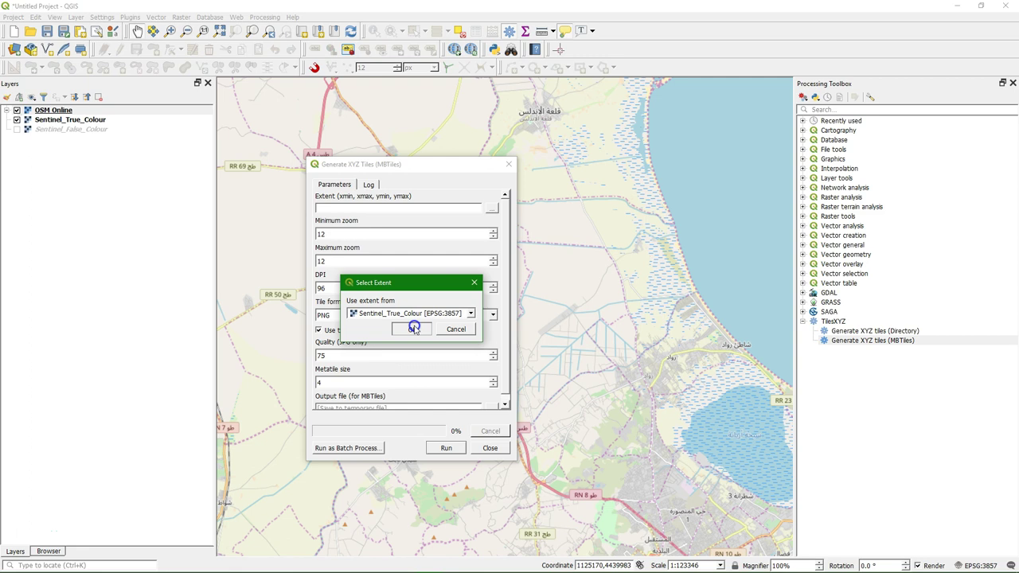
# - Set both the minimum and maximum zoom levels to 15
pyautogui.doubleClick(325, 234)
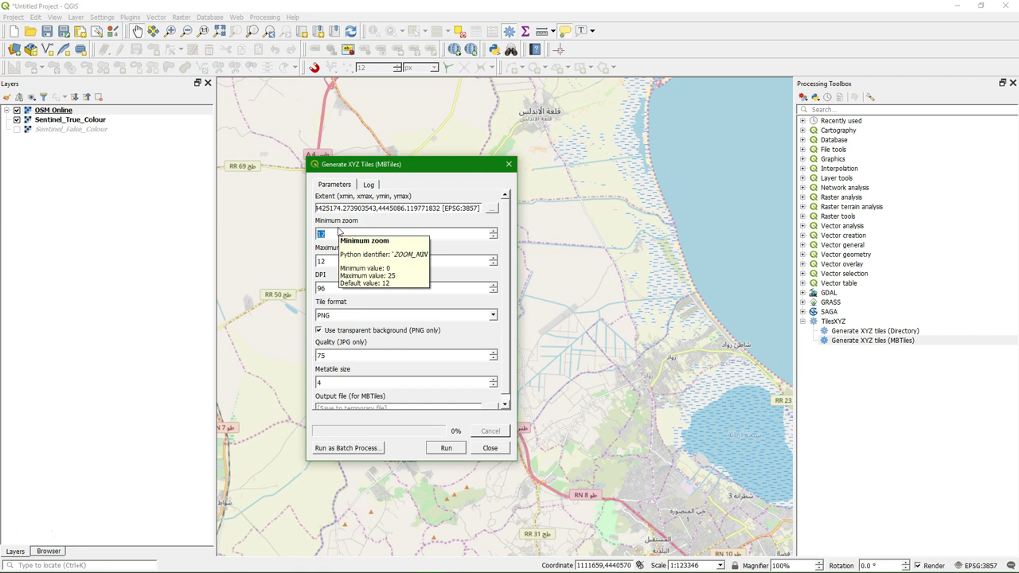
pyautogui.write('15')
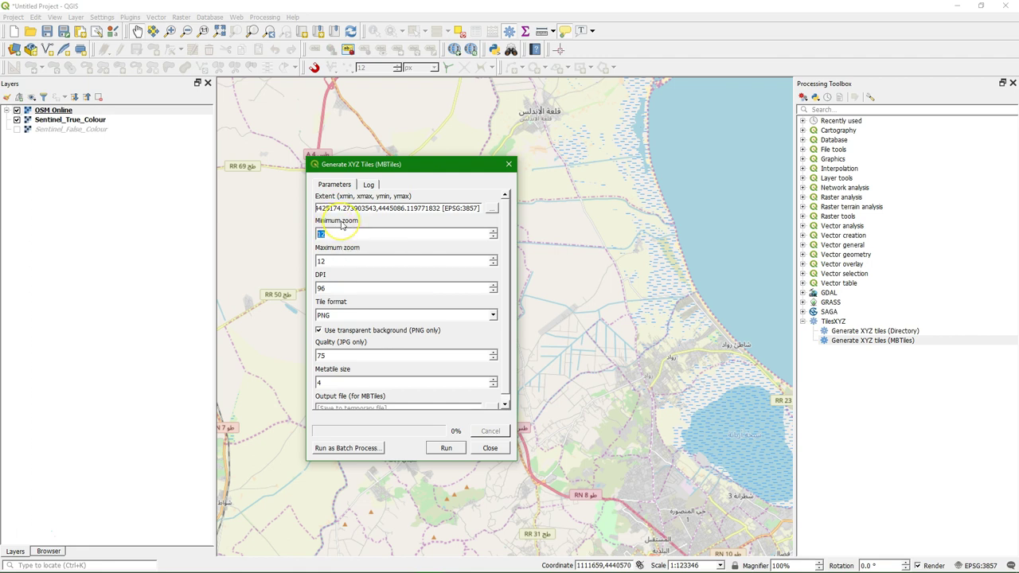
pyautogui.doubleClick(322, 261)
pyautogui.write('15')
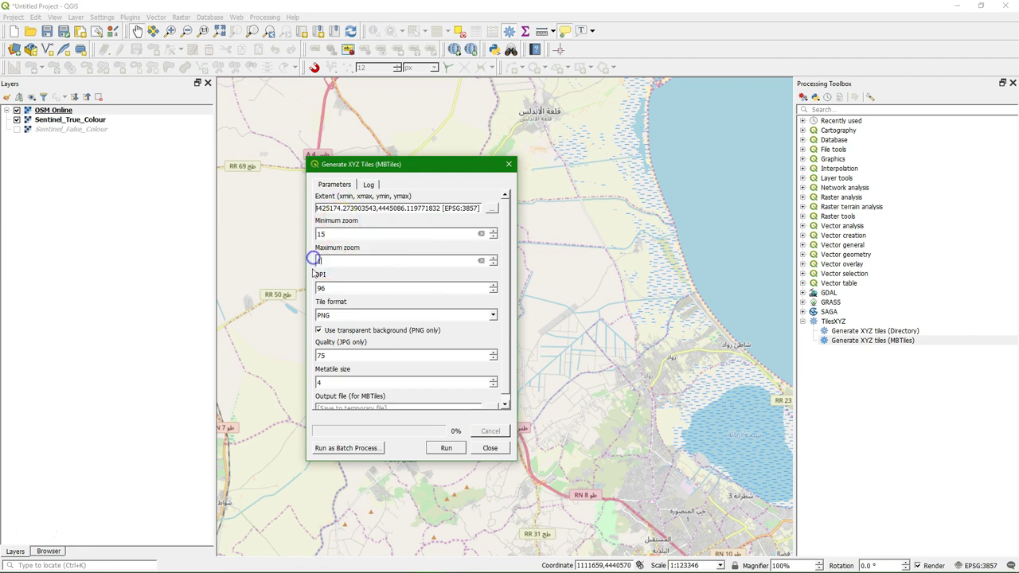
pyautogui.scroll(-1, 496, 322)
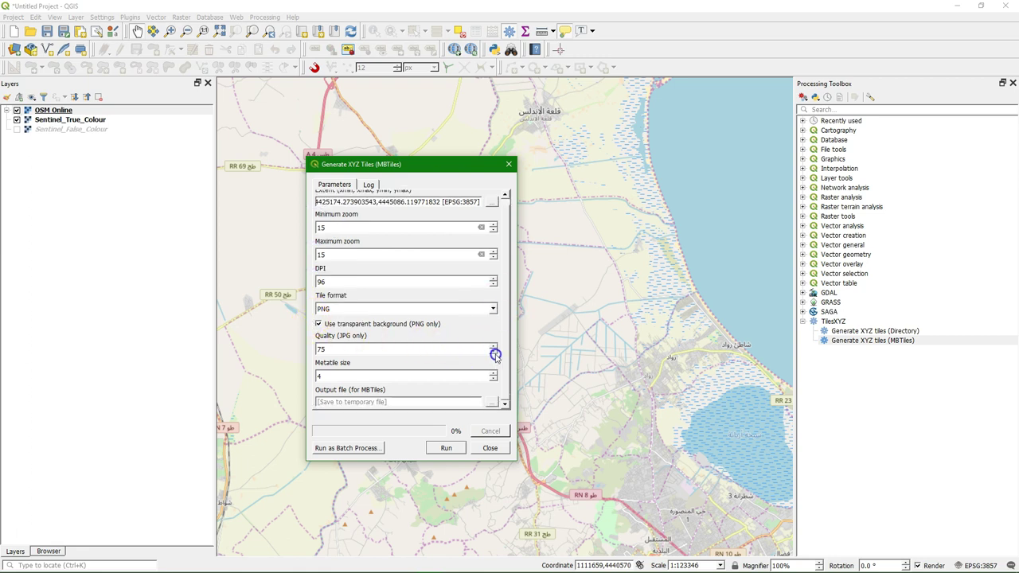
pyautogui.click(493, 401)
# - Save the tiles as OSM_Offline.mbtiles in Z:\CropMapping, run the generation, and close the tool
pyautogui.click(519, 428)
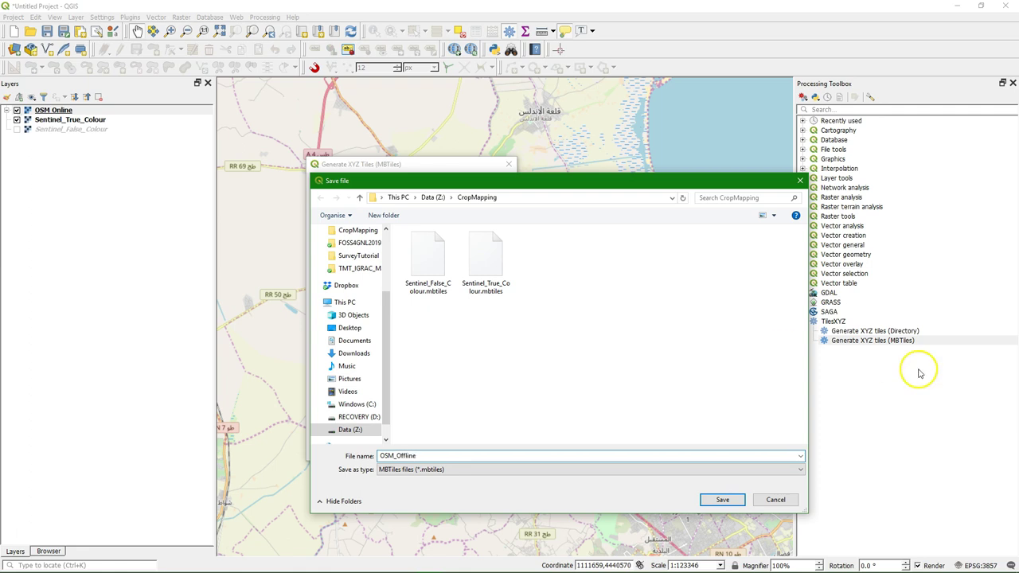
pyautogui.click(725, 501)
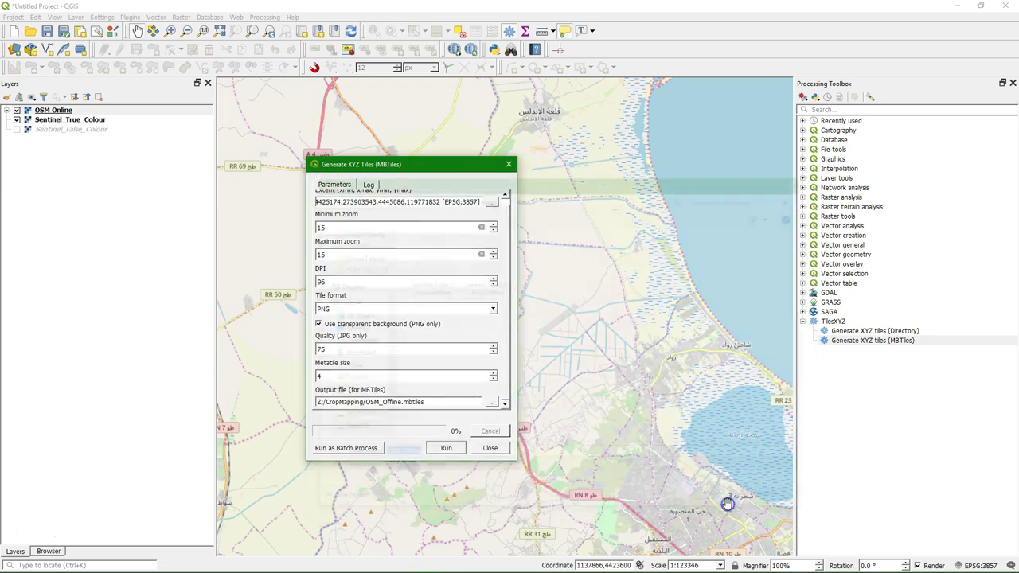
pyautogui.click(448, 450)
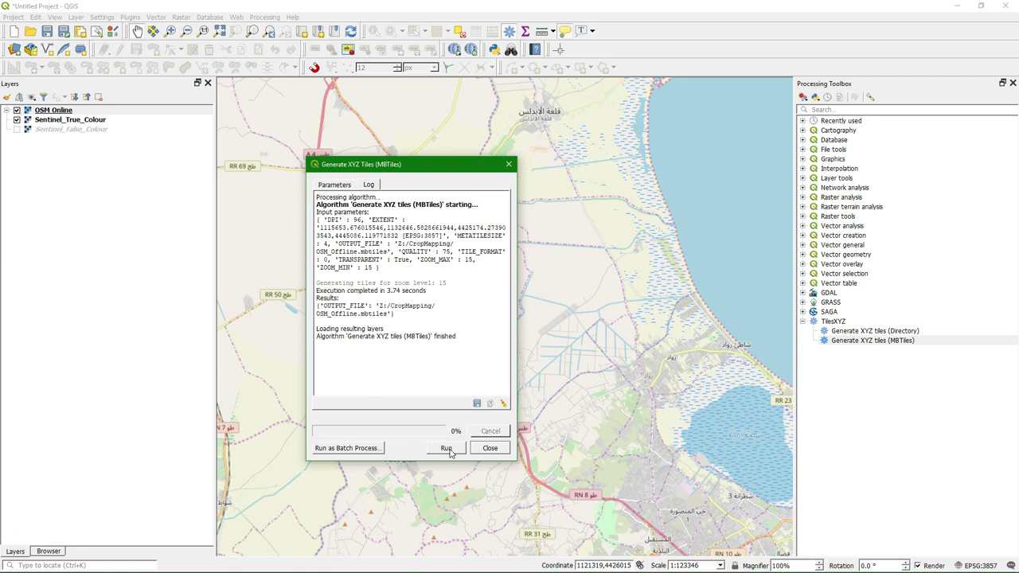
pyautogui.click(491, 449)
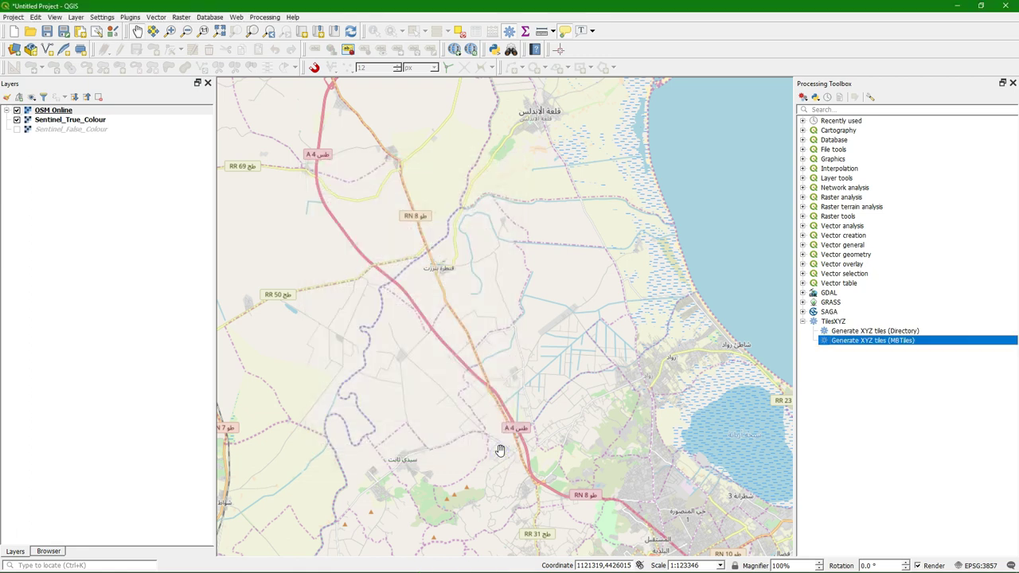
# - Load OSM_Offline.mbtiles from the Browser as the top layer and toggle OSM Online to compare
pyautogui.click(49, 551)
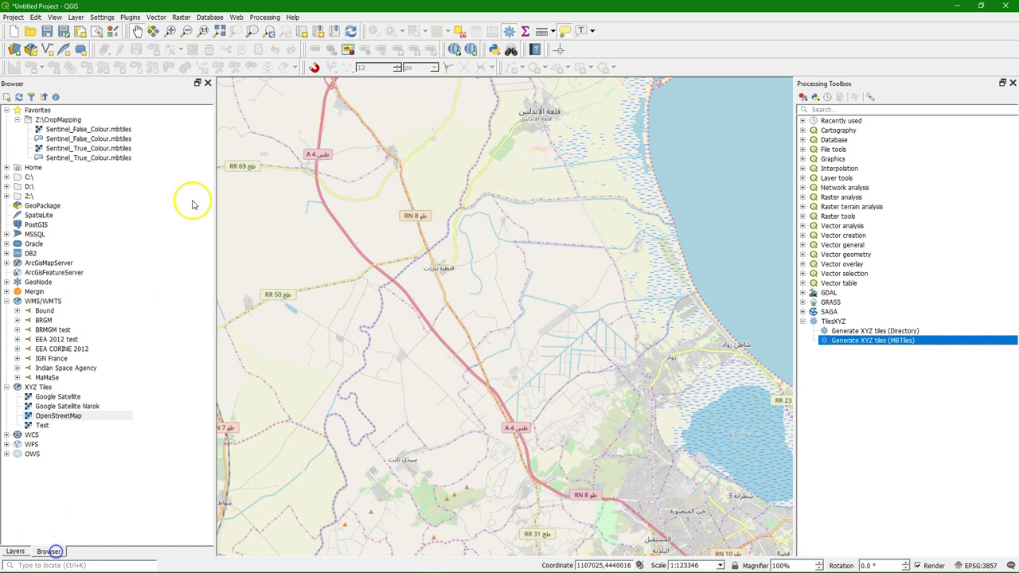
pyautogui.click(19, 96)
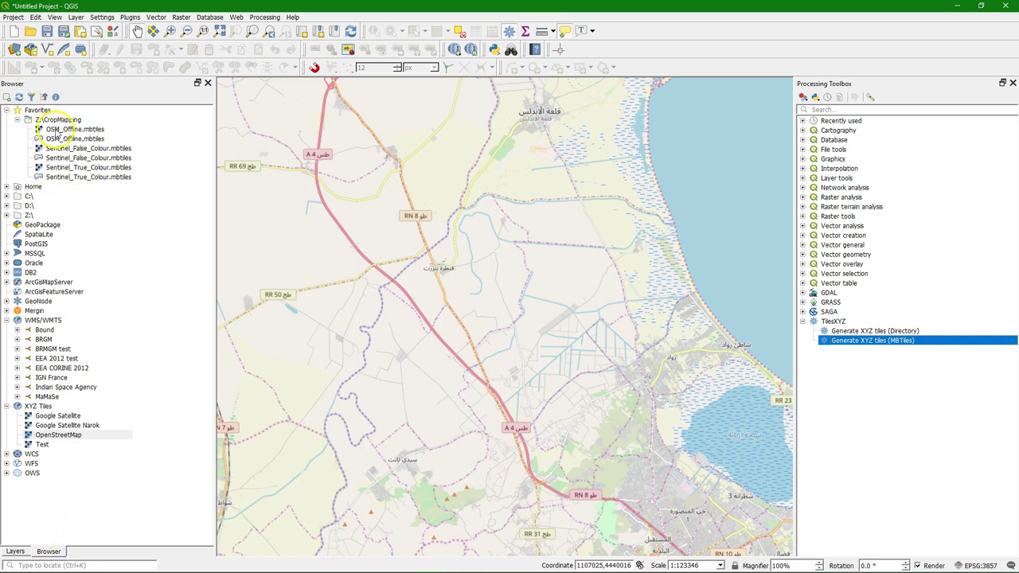
pyautogui.moveTo(60, 130); pyautogui.dragTo(430, 191)
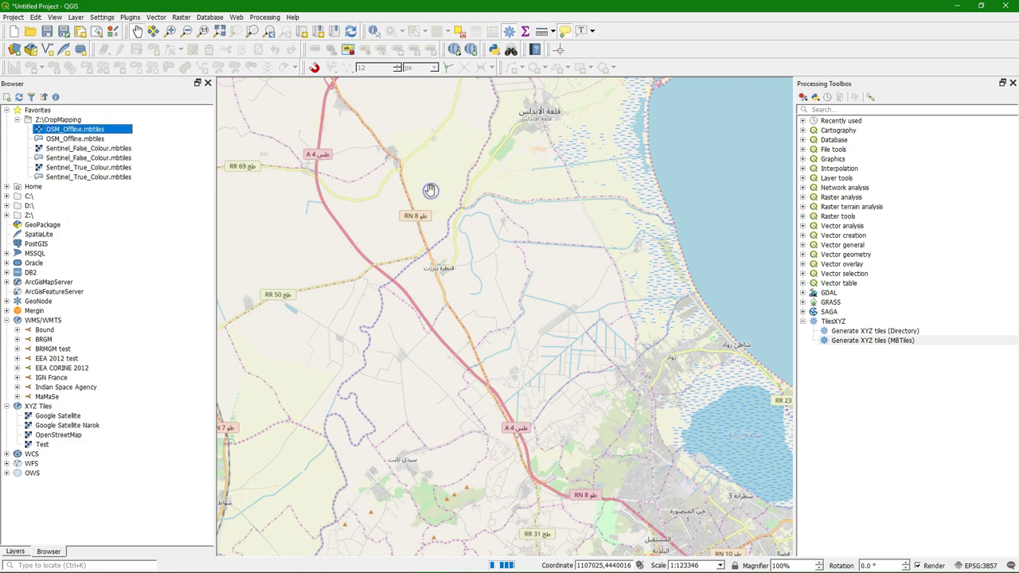
pyautogui.click(15, 551)
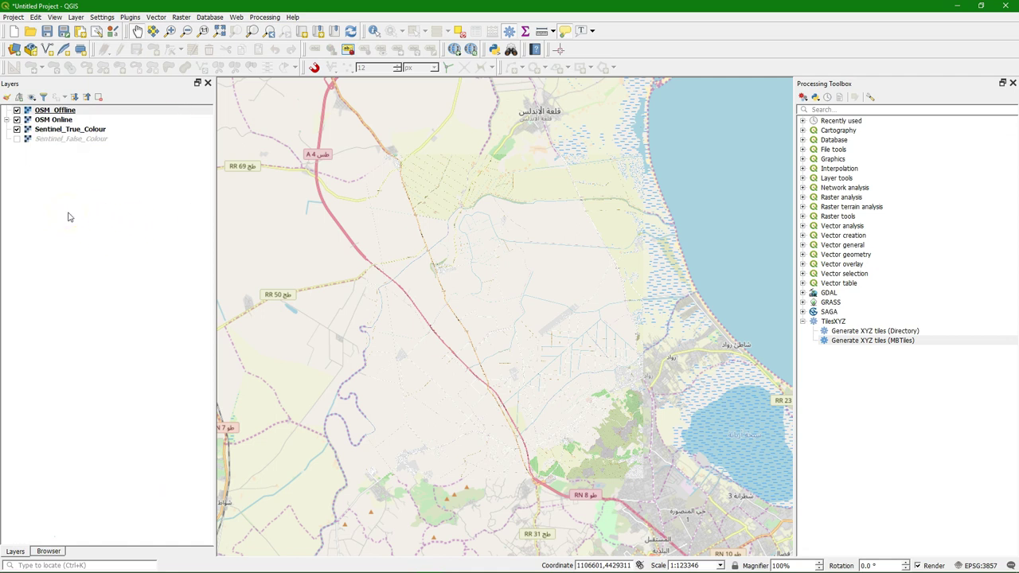
pyautogui.click(23, 111)
pyautogui.click(17, 120)
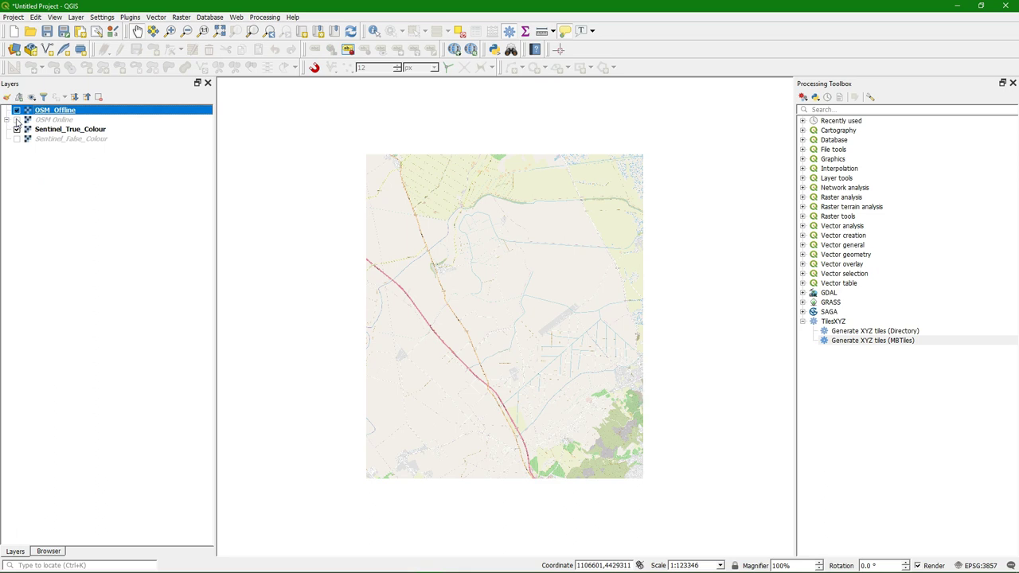
pyautogui.click(17, 119)
pyautogui.click(17, 119)
pyautogui.click(17, 120)
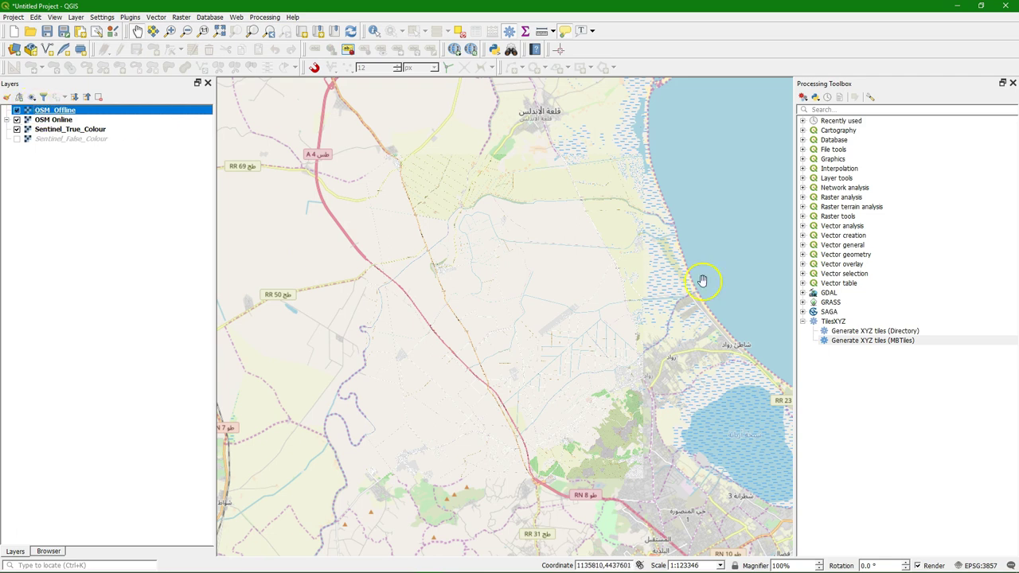
# - Search 32632 in the project CRS settings and apply WGS 84 / UTM zone 32N
pyautogui.click(984, 565)
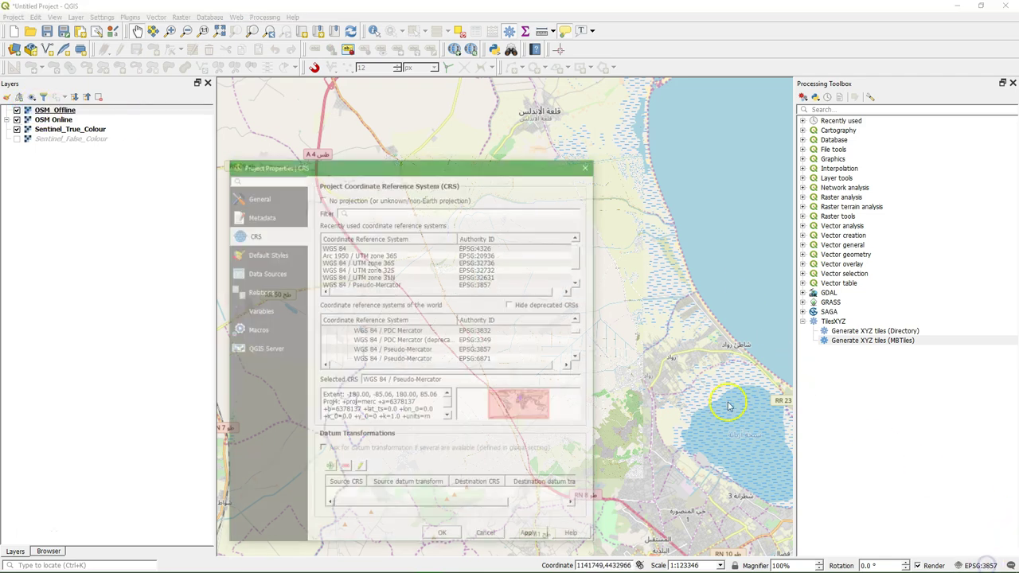
pyautogui.click(363, 210)
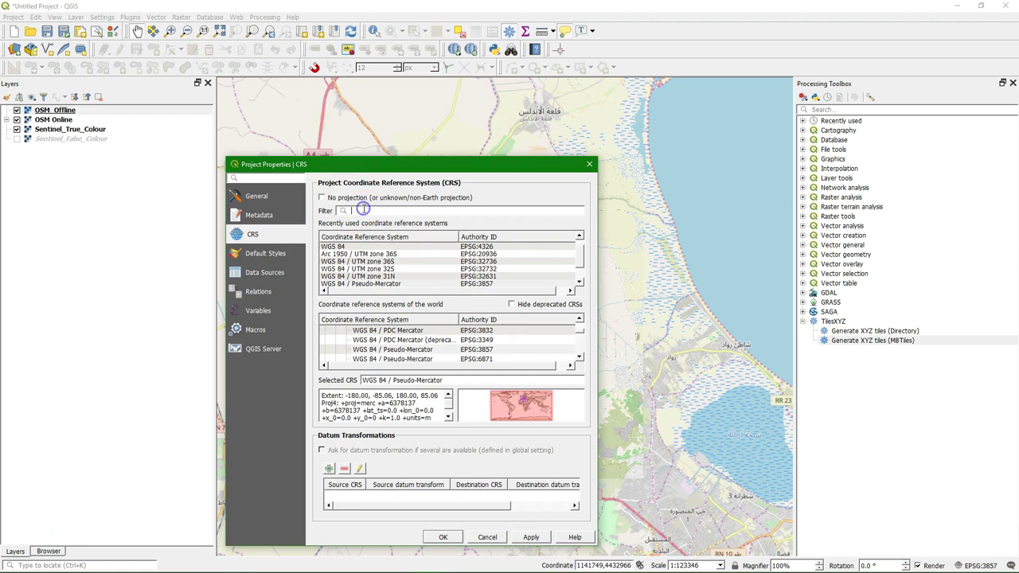
pyautogui.write('32632')
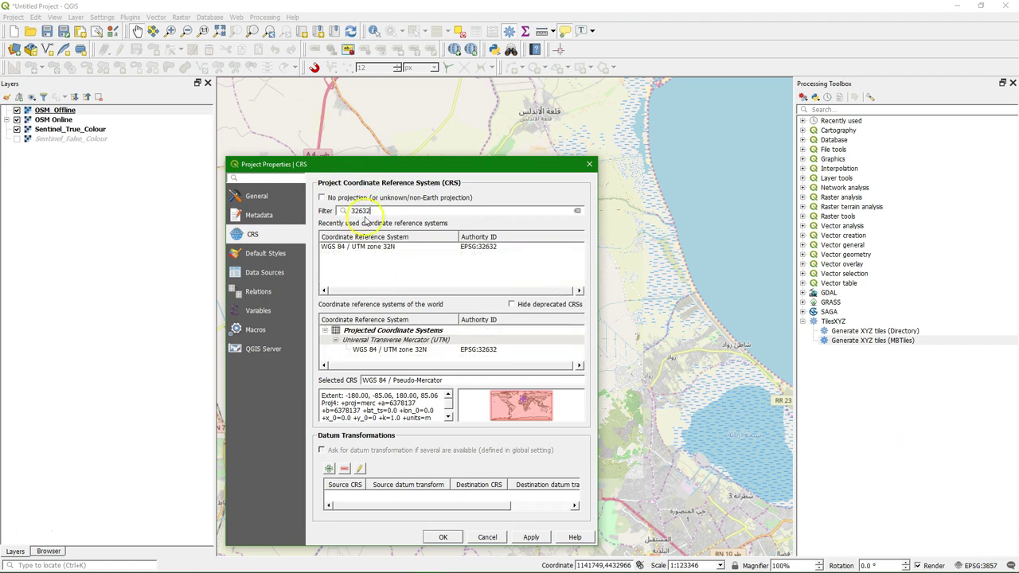
pyautogui.click(478, 247)
pyautogui.click(443, 536)
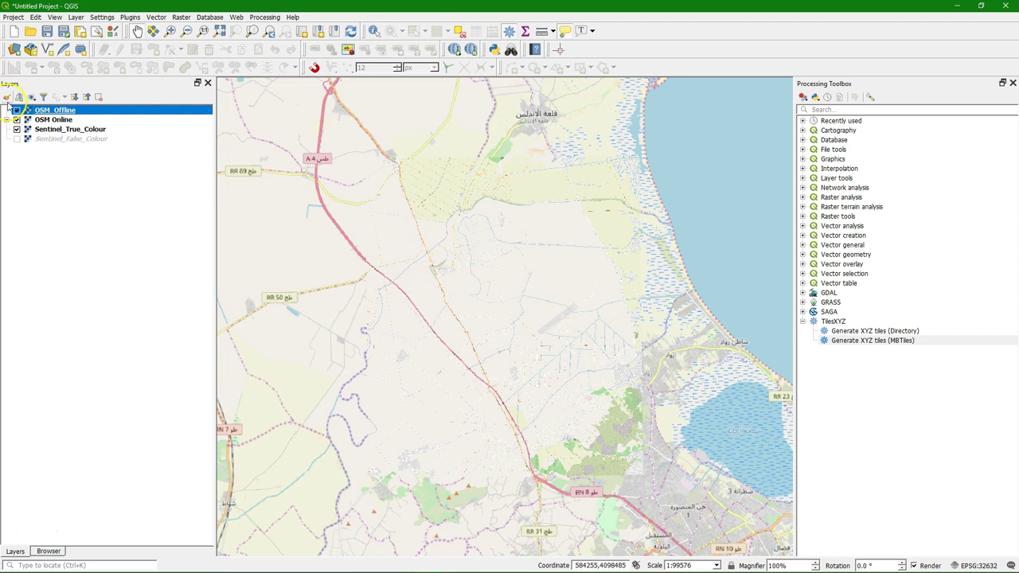
# - Save the project in QGIS .qgs format as cropmapping in the CropMapping folder
pyautogui.click(11, 18)
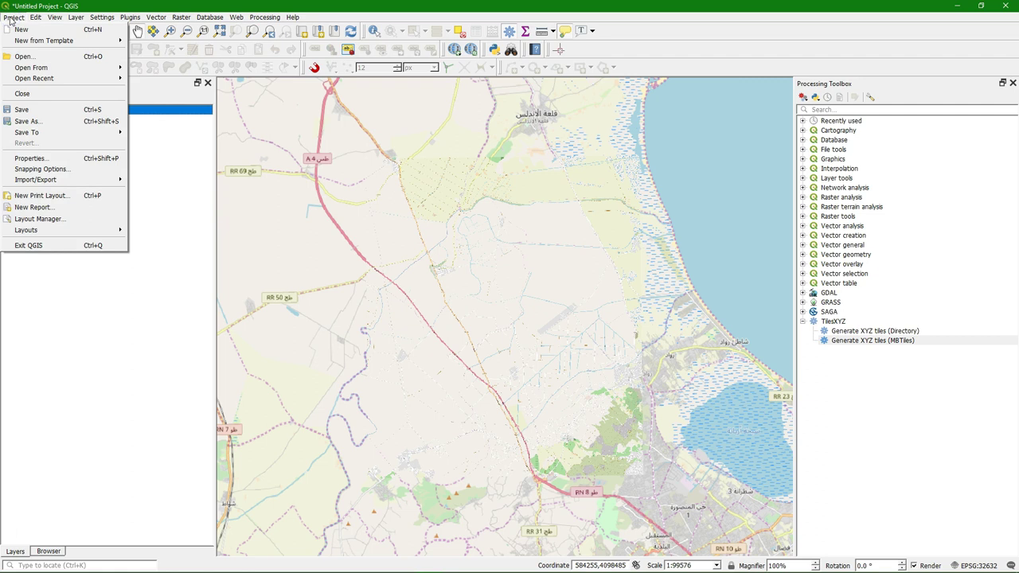
pyautogui.click(27, 121)
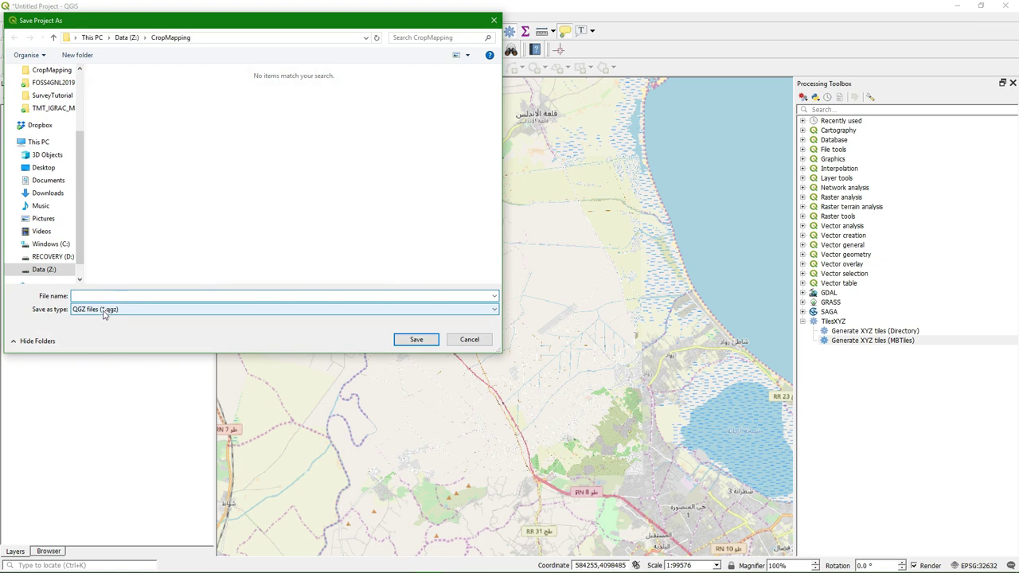
pyautogui.click(103, 311)
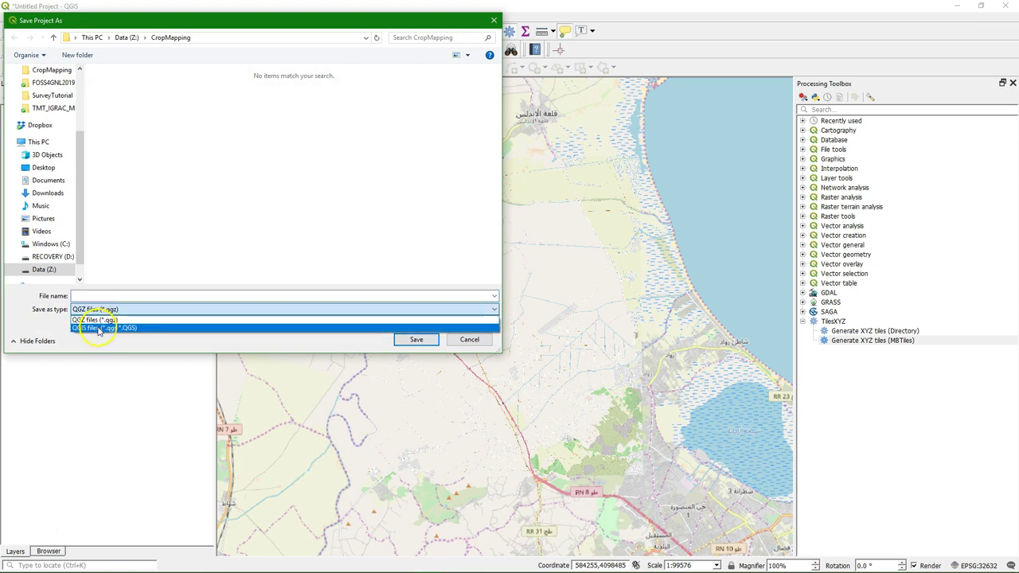
pyautogui.click(100, 328)
pyautogui.click(94, 295)
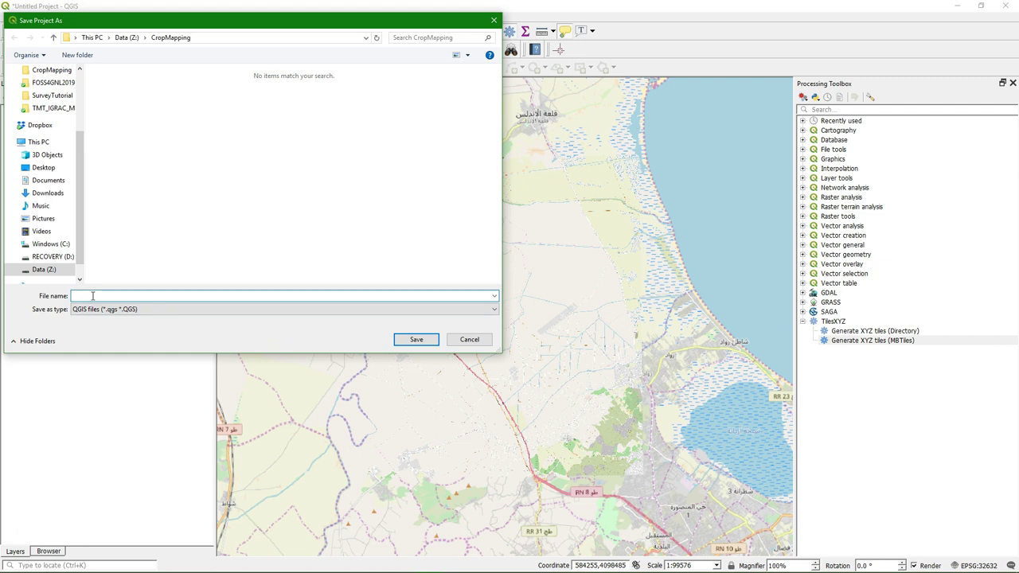
pyautogui.write('cropmap')
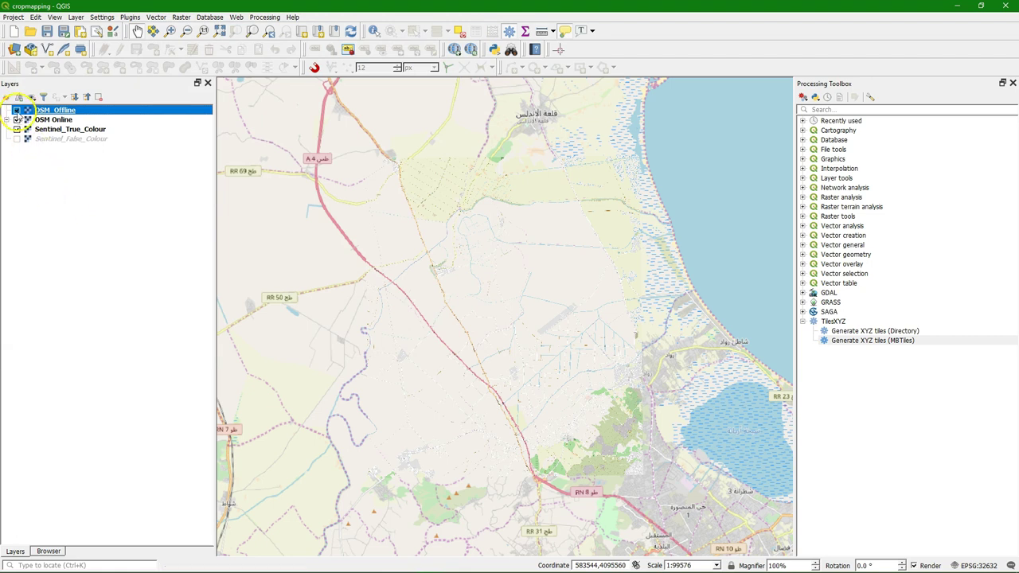
# - Turn on OSM_Offline and move Sentinel_True_Colour to the top of the layer list
pyautogui.click(16, 110)
pyautogui.moveTo(78, 130); pyautogui.dragTo(100, 108)
pyautogui.scroll(1, 573, 265)
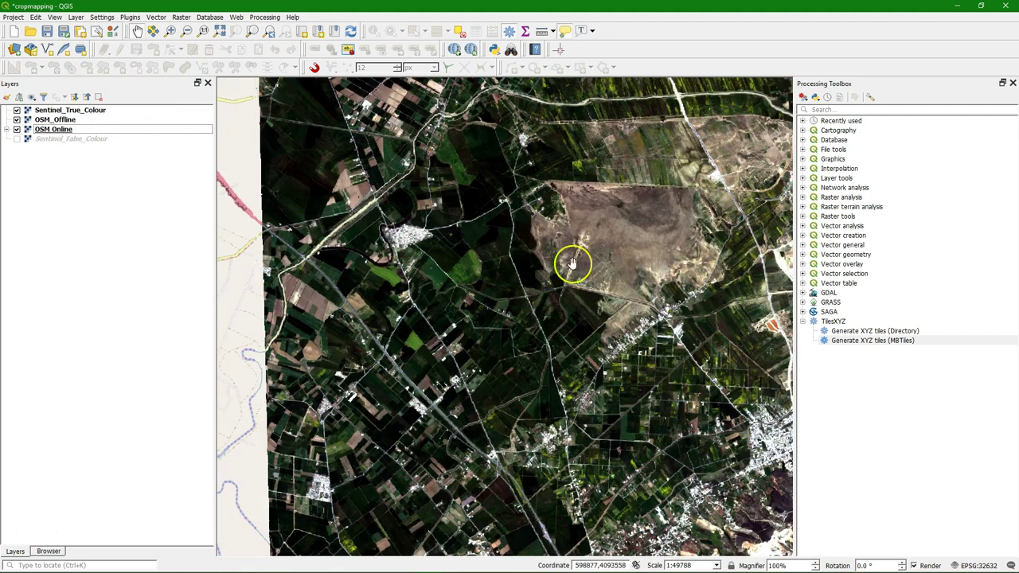
# - Create a Polygon GeoPackage layer named Boundary in a new survey.gpkg file
pyautogui.click(76, 17)
pyautogui.moveTo(92, 45)
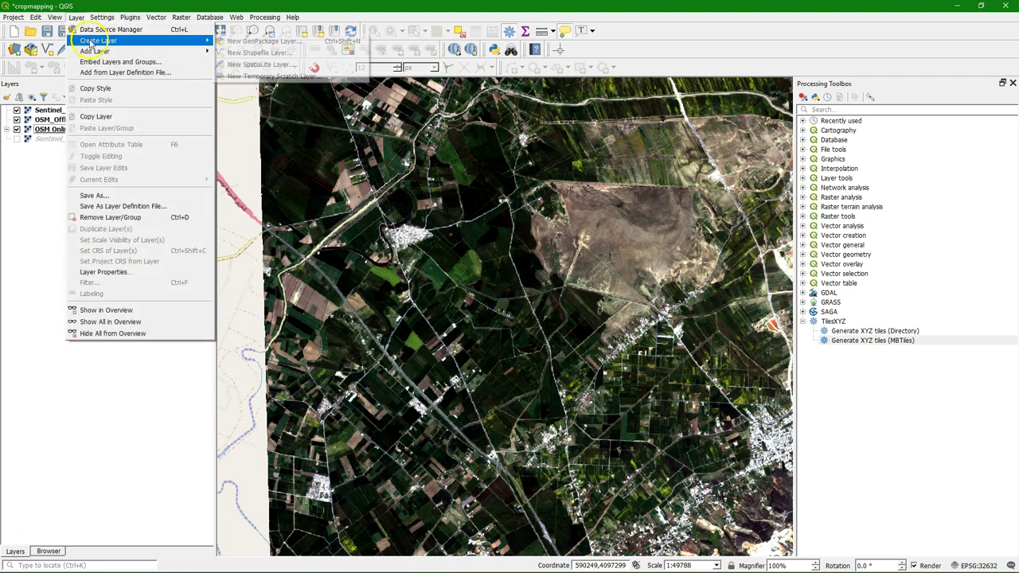
pyautogui.click(251, 41)
pyautogui.click(505, 83)
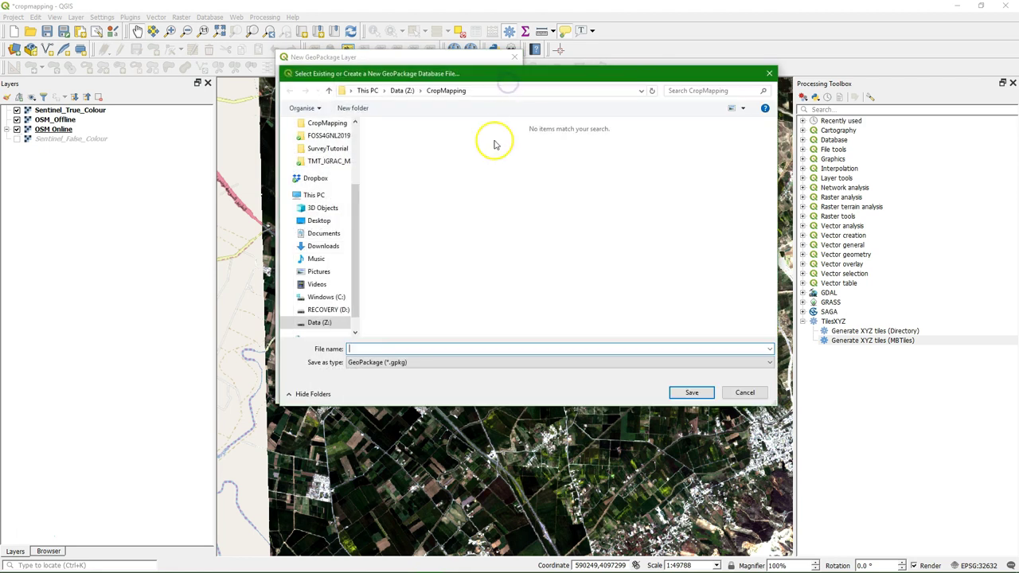
pyautogui.write('s')
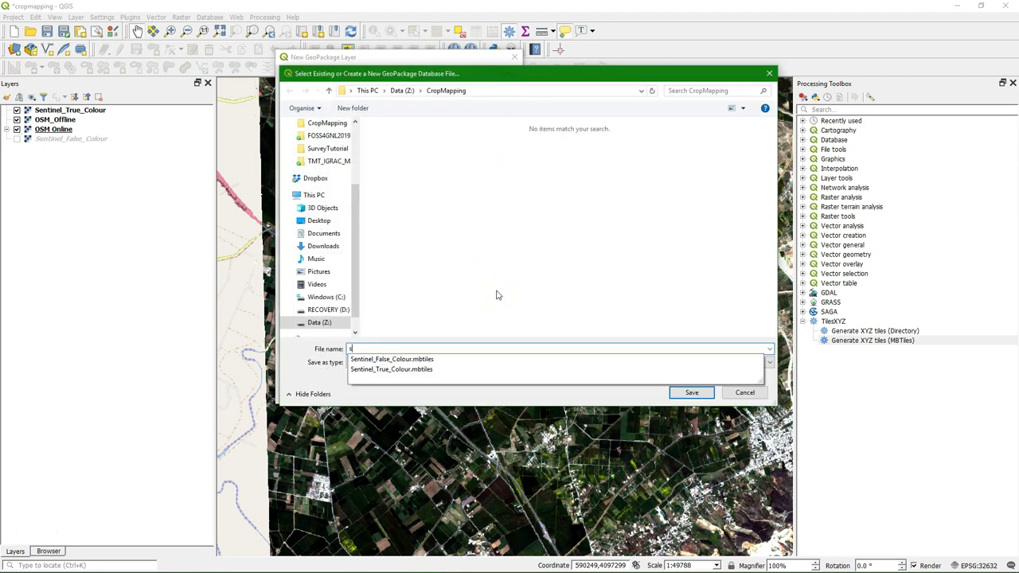
pyautogui.write('urvey')
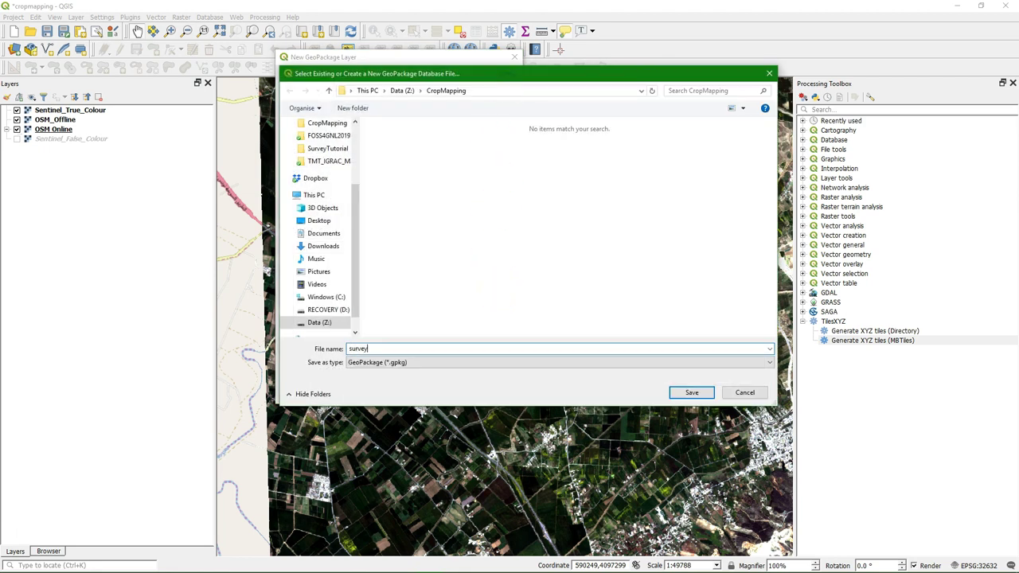
pyautogui.press('Return')
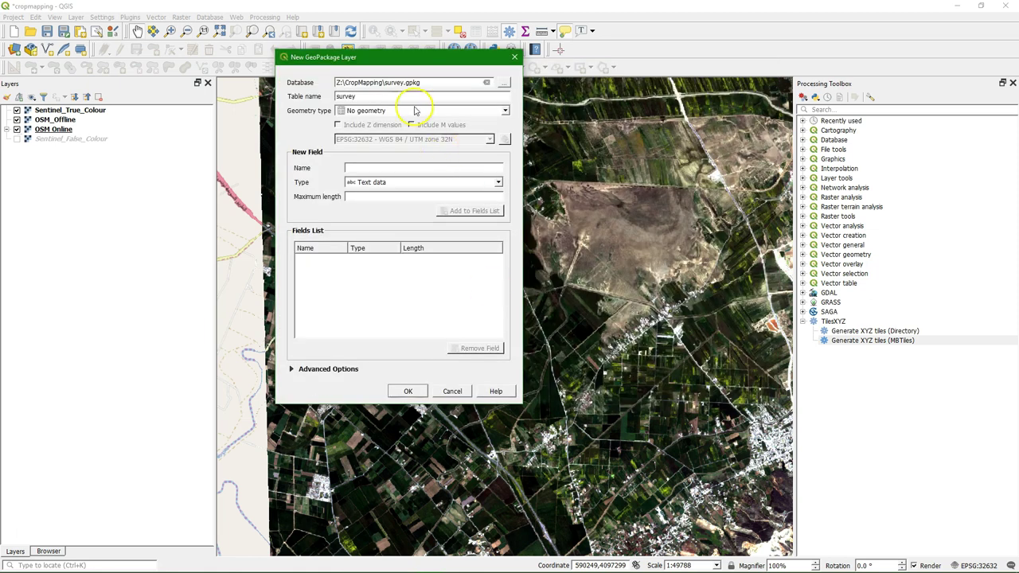
pyautogui.doubleClick(334, 96)
pyautogui.click(343, 110)
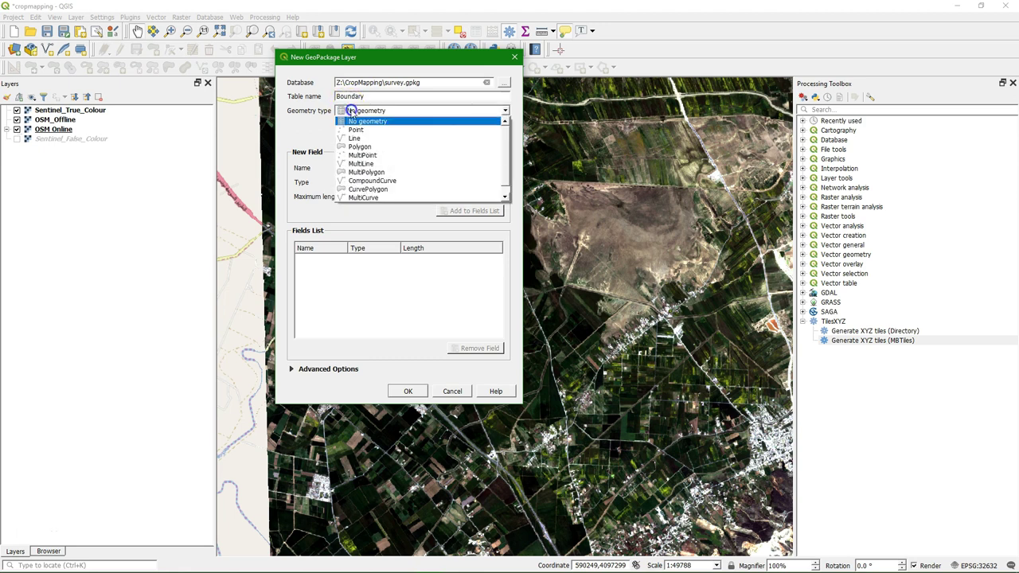
pyautogui.click(360, 143)
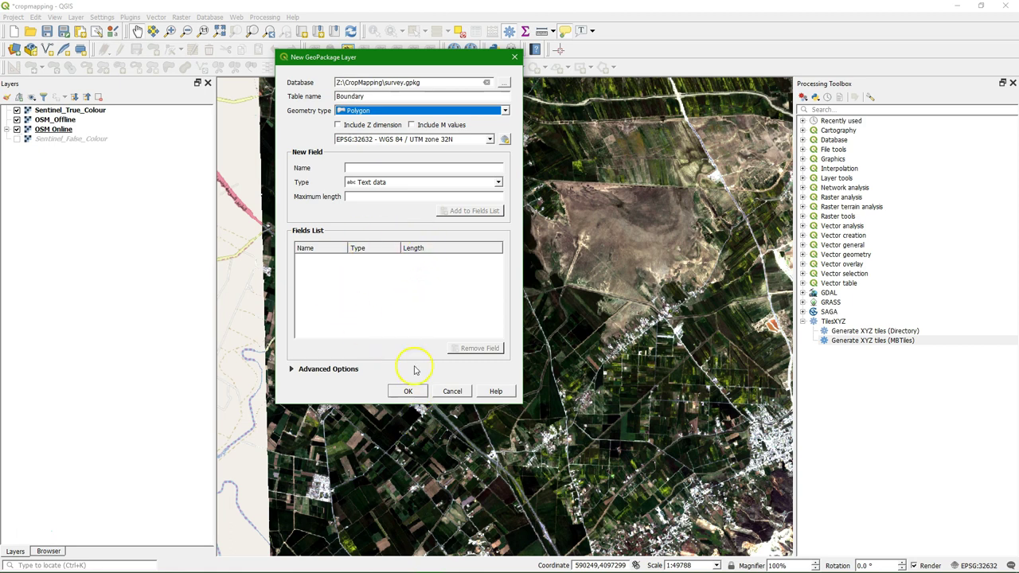
pyautogui.click(410, 391)
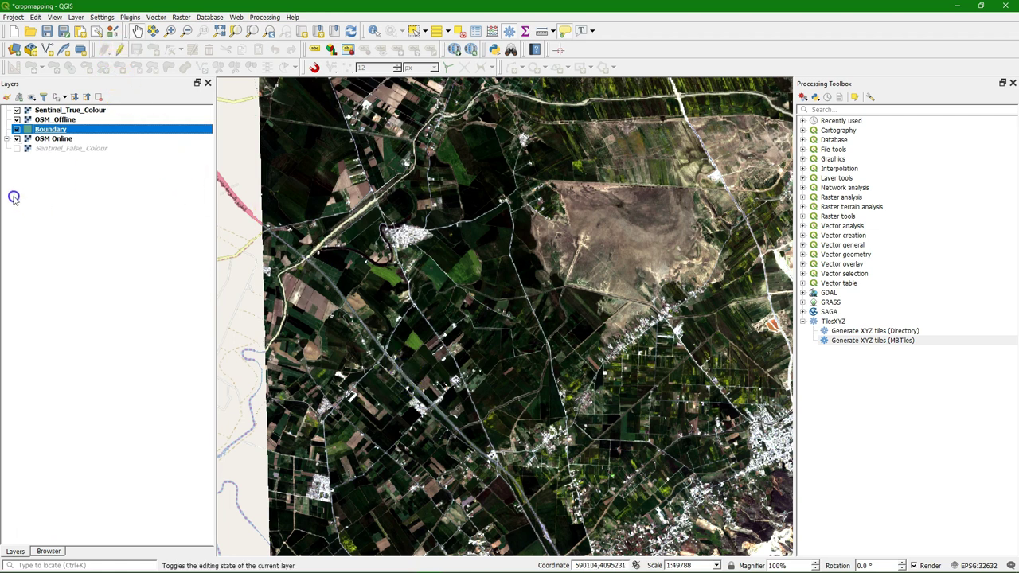
# - Move Boundary to the top of the layers and start adding polygon features to it
pyautogui.moveTo(44, 131); pyautogui.dragTo(62, 108)
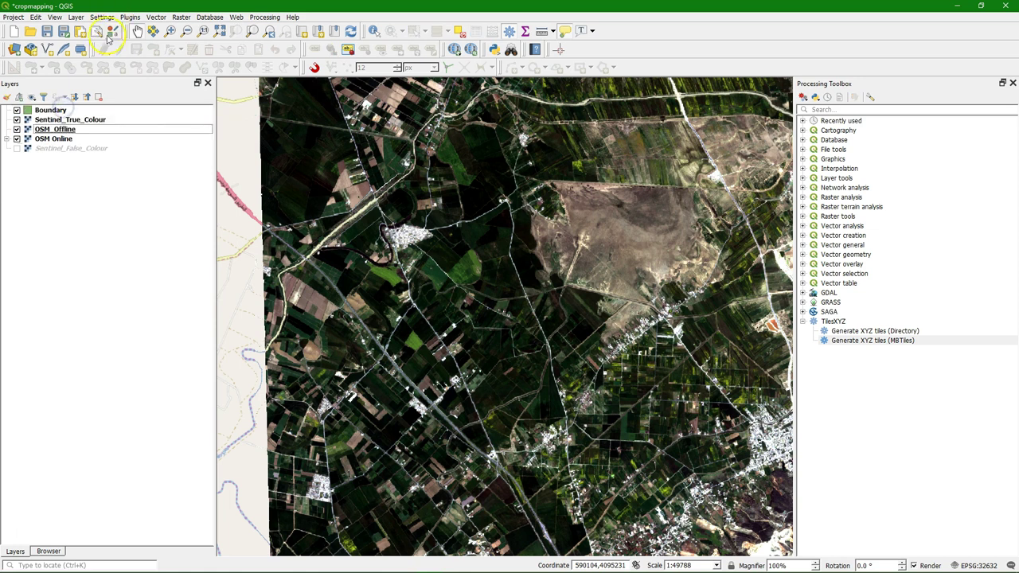
pyautogui.click(40, 110)
pyautogui.click(121, 50)
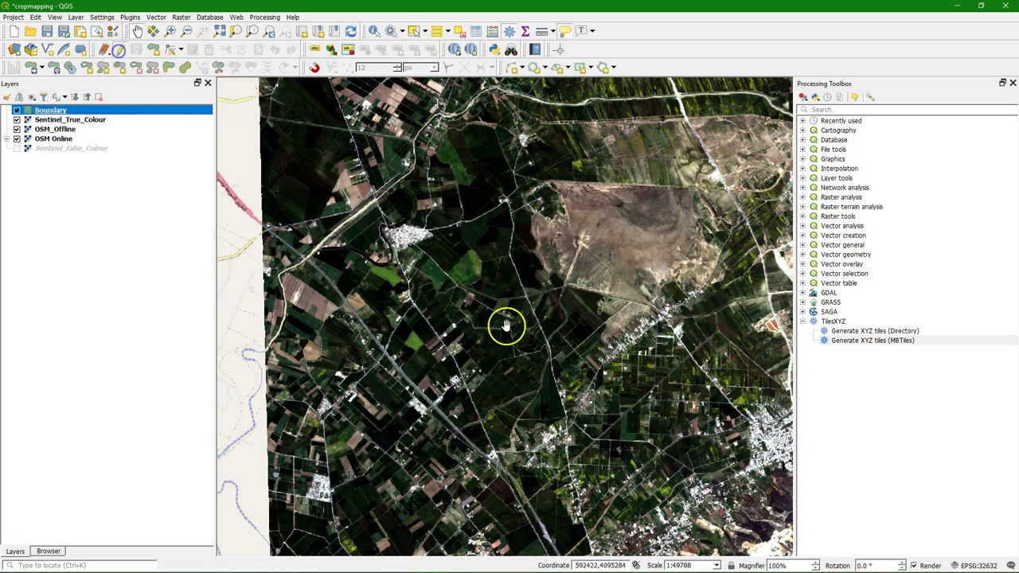
pyautogui.click(153, 50)
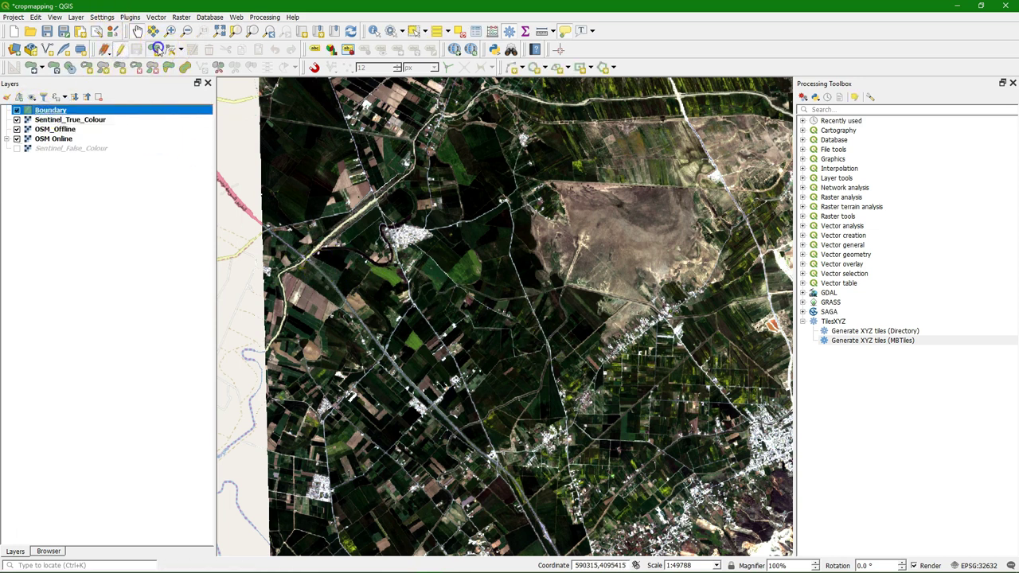
# - Digitize a seven-corner polygon around the study-area fields and accept its attributes
pyautogui.click(315, 253)
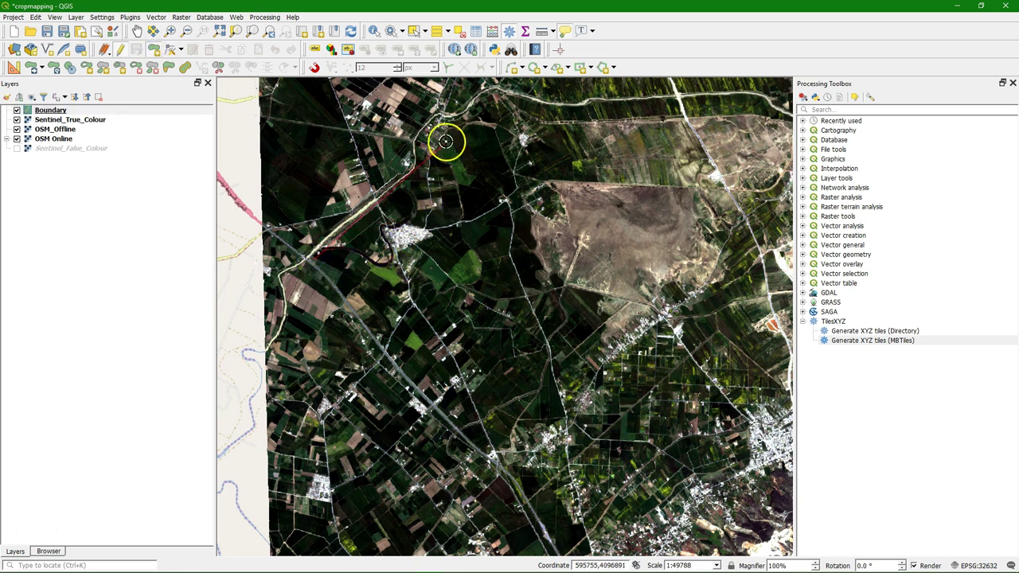
pyautogui.click(494, 98)
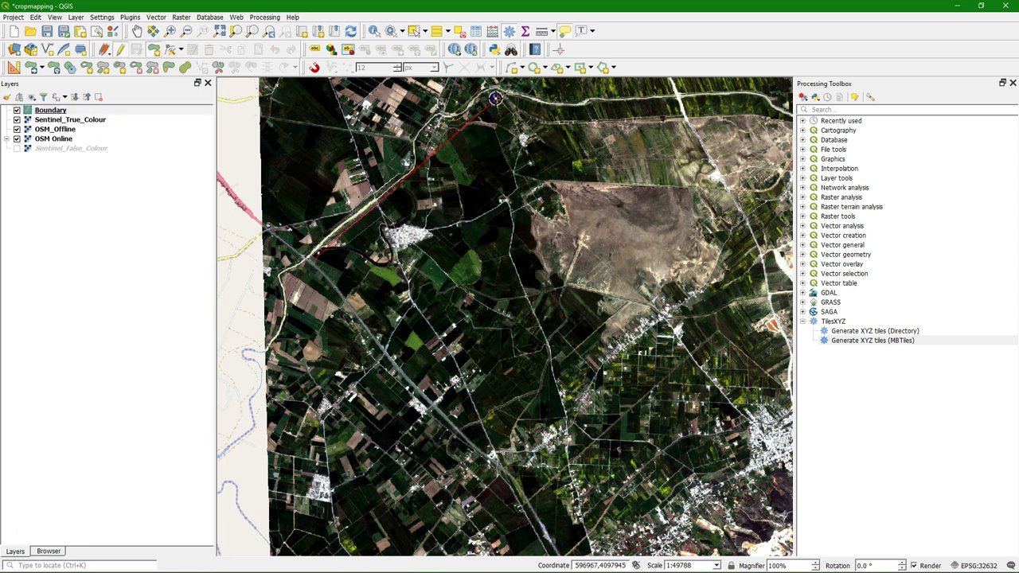
pyautogui.click(612, 109)
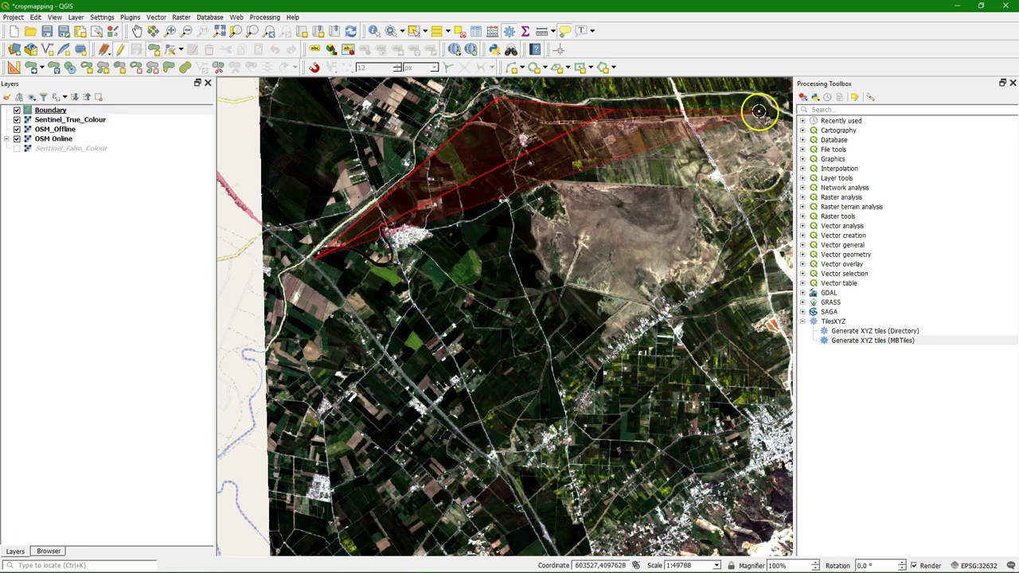
pyautogui.click(681, 118)
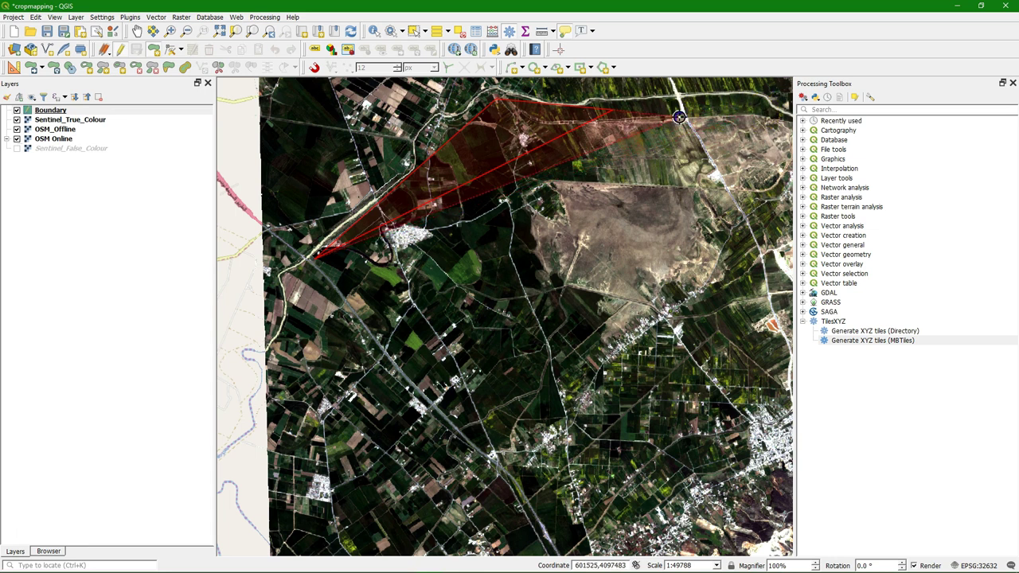
pyautogui.click(790, 400)
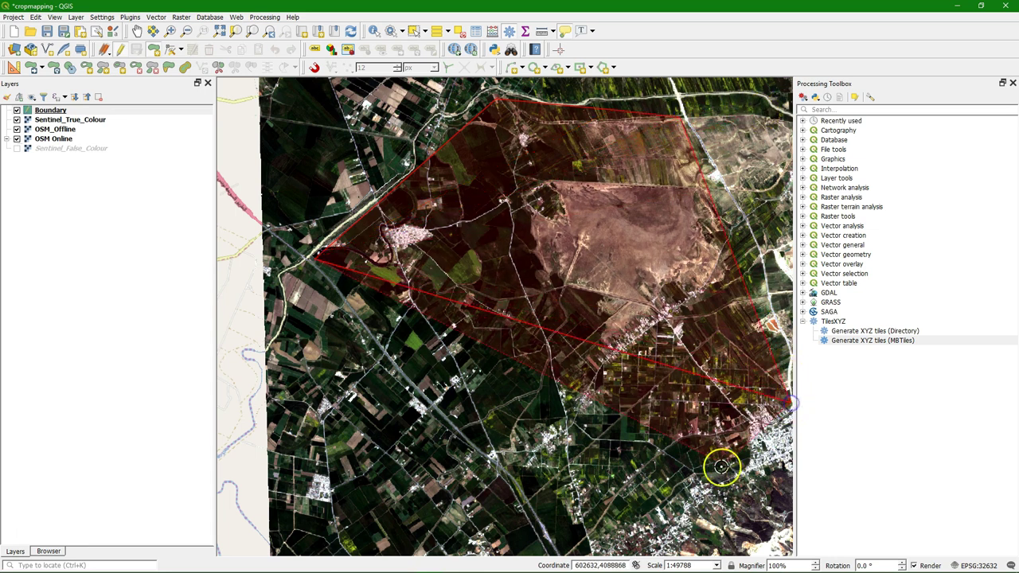
pyautogui.click(560, 546)
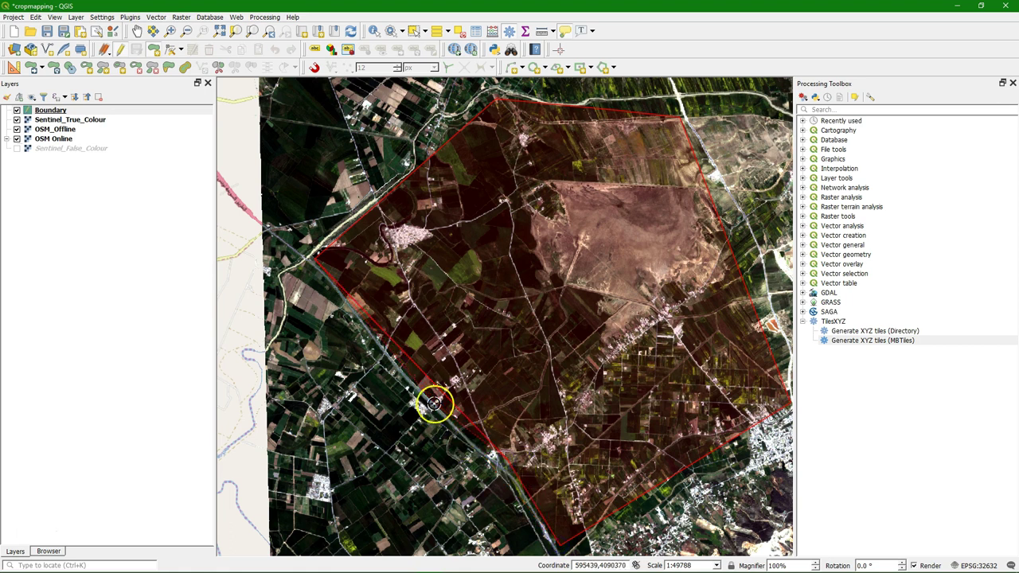
pyautogui.click(409, 375)
pyautogui.rightClick(407, 374)
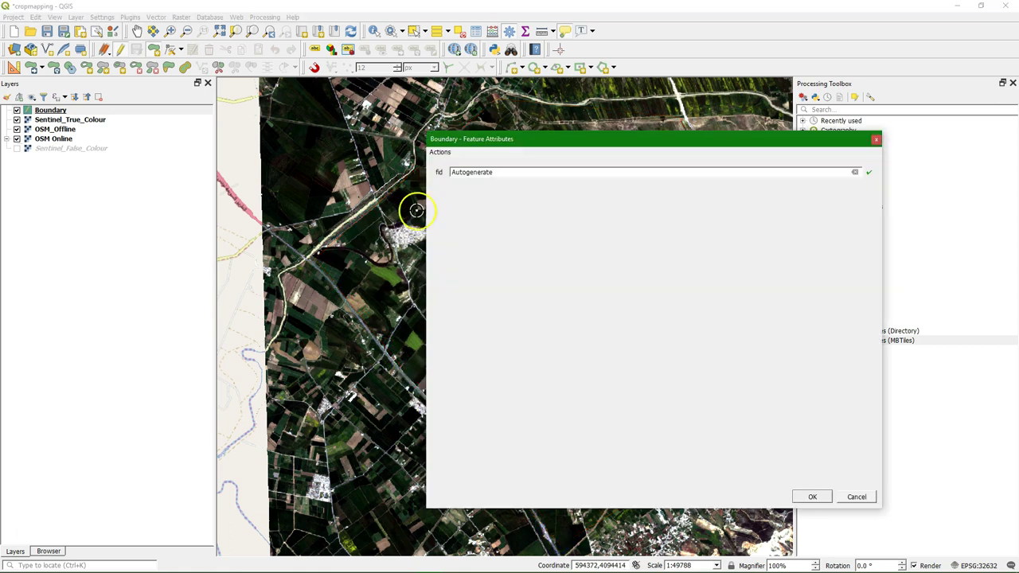
pyautogui.click(812, 498)
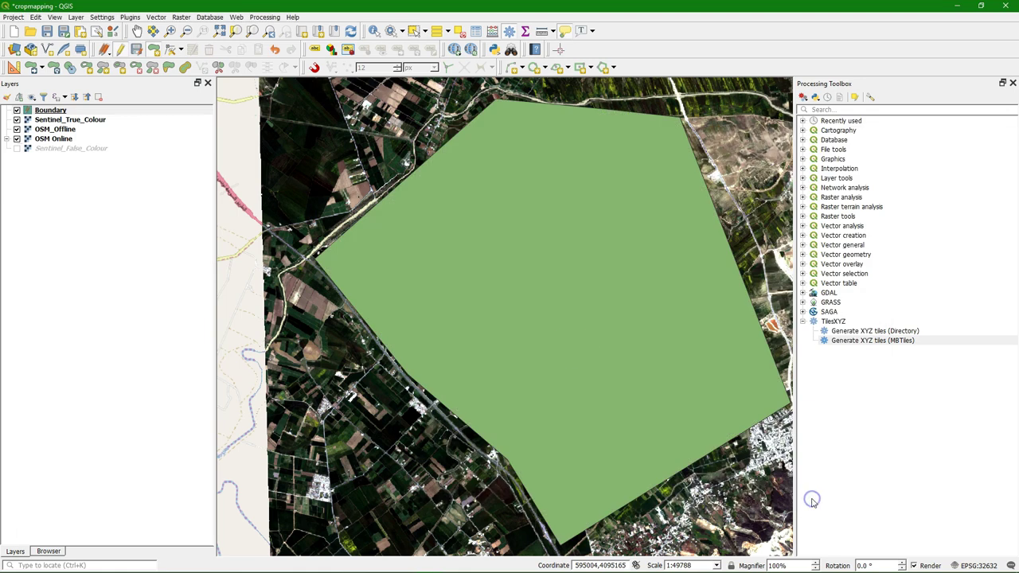
# - Stop editing Boundary and save the new polygon
pyautogui.click(120, 50)
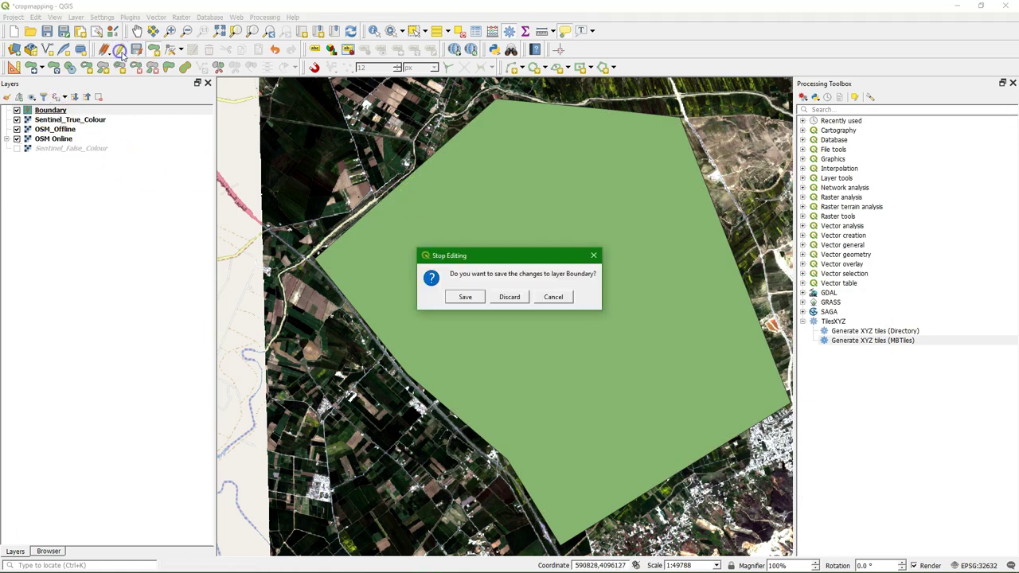
pyautogui.click(465, 296)
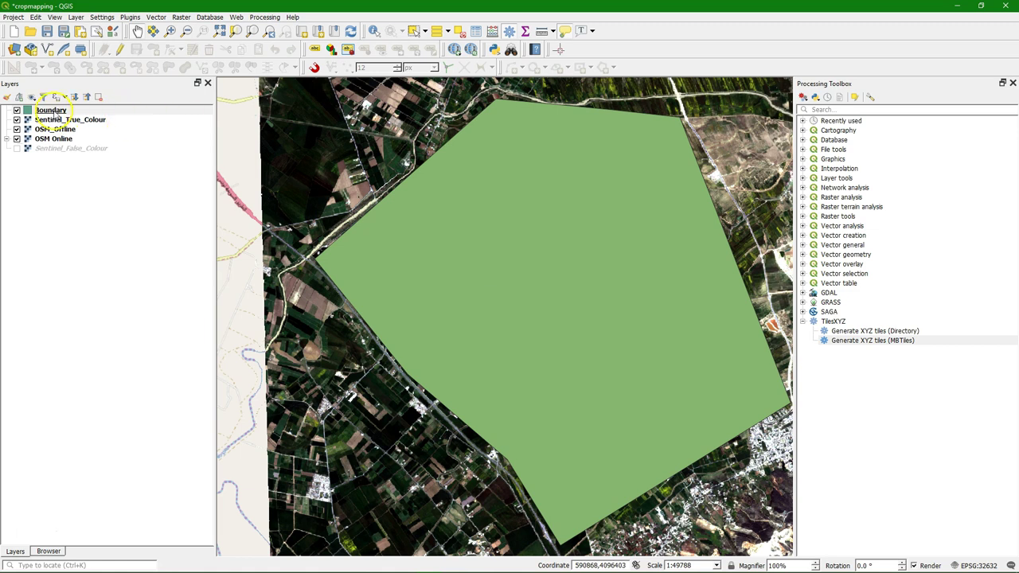
pyautogui.click(51, 112)
# - In Layer Styling, give the Boundary symbol a transparent fill and a red outline
pyautogui.click(6, 96)
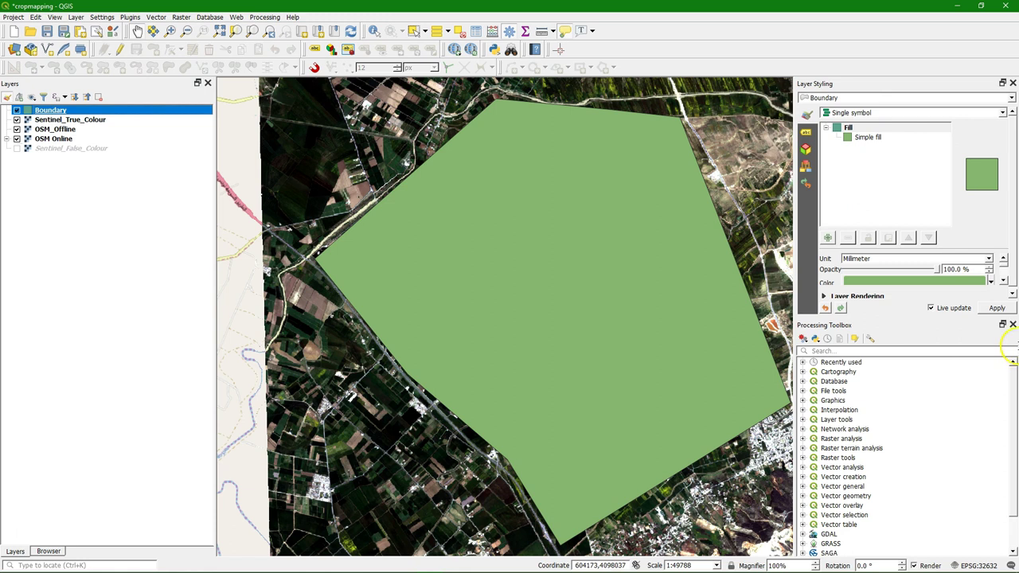
pyautogui.click(1013, 324)
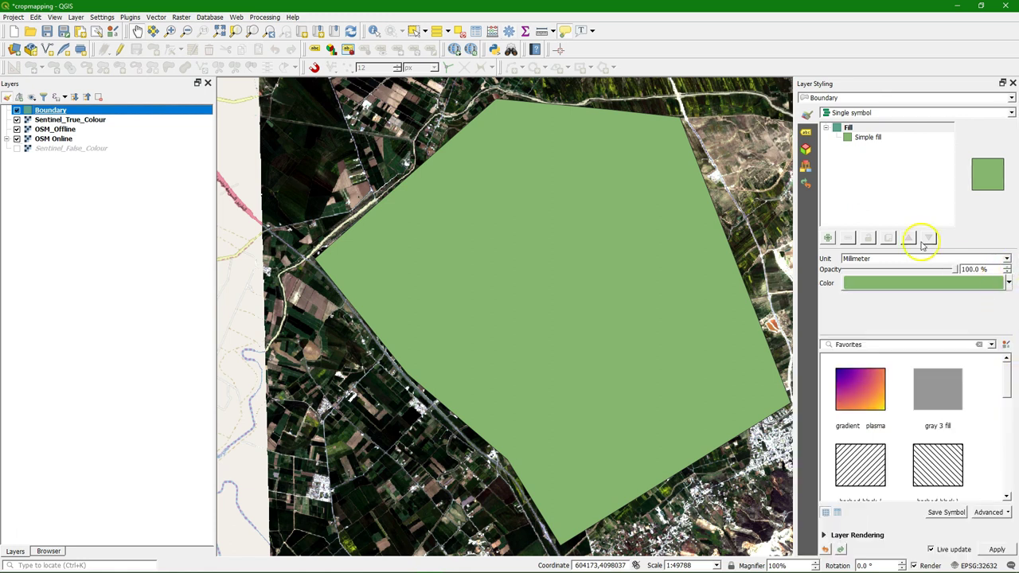
pyautogui.click(870, 139)
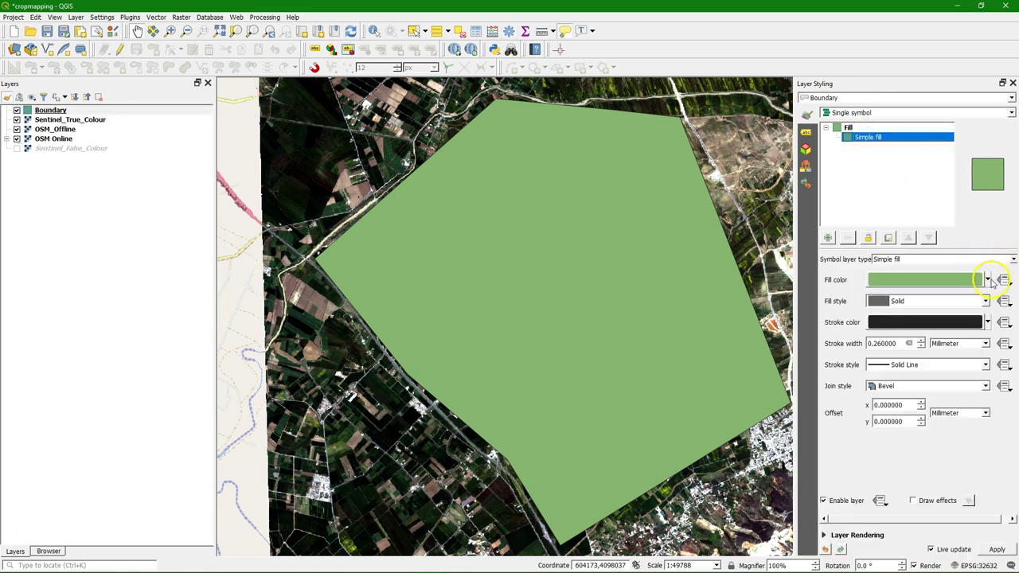
pyautogui.click(989, 280)
pyautogui.click(898, 249)
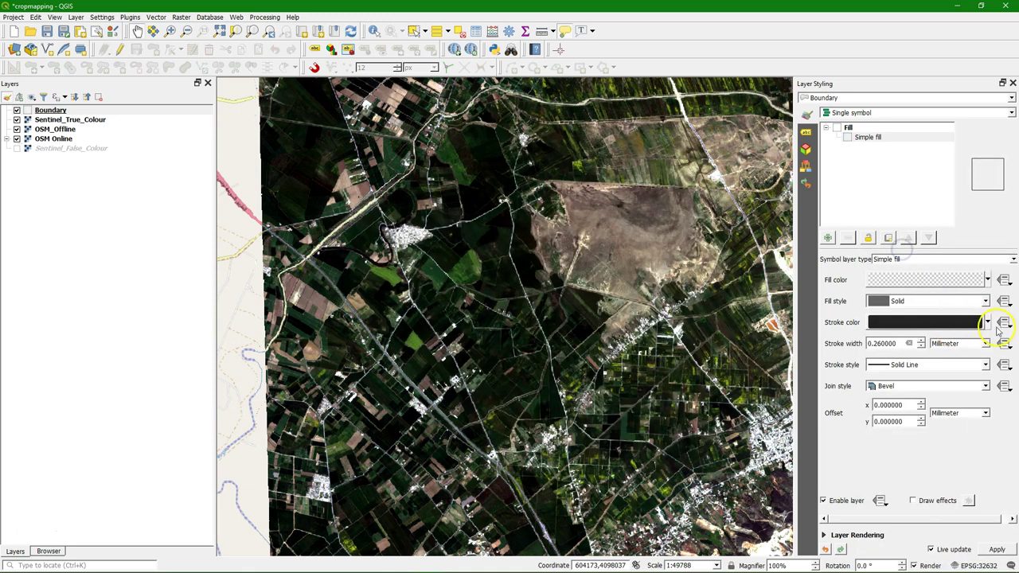
pyautogui.click(988, 322)
pyautogui.click(870, 424)
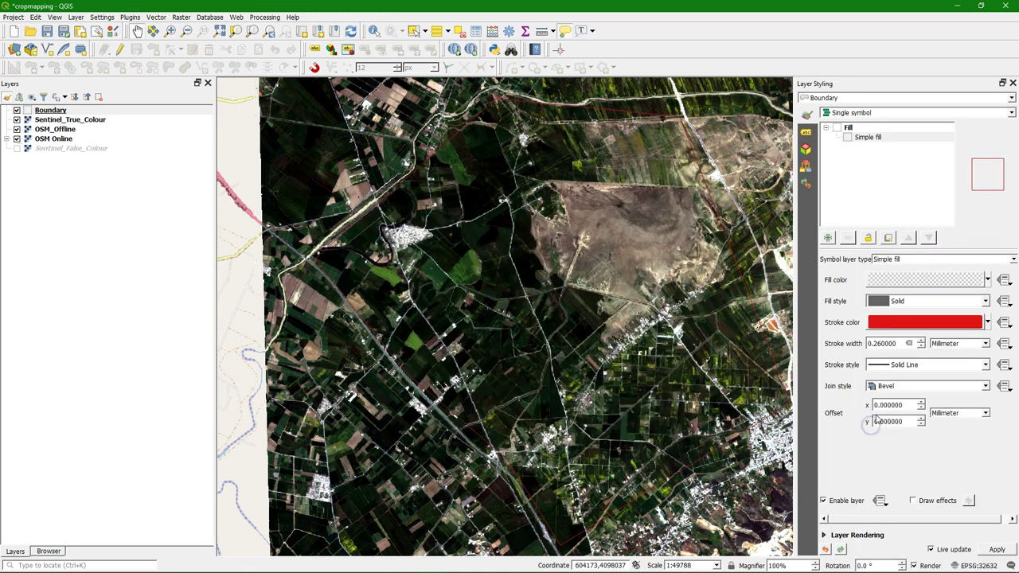
pyautogui.scroll(8, 921, 343)
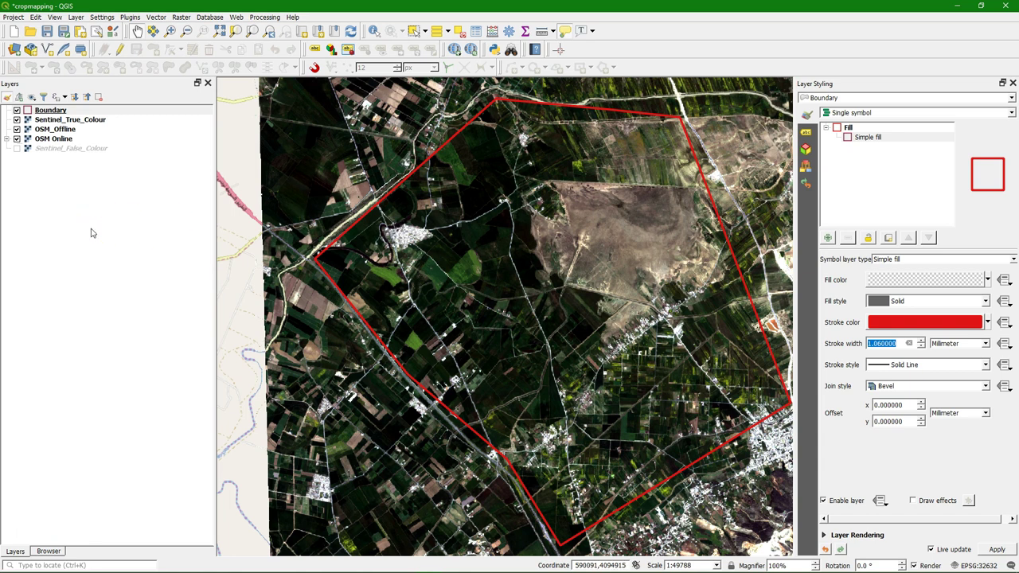
# - Save the project and set up a new Point GeoPackage layer in the existing survey.gpkg
pyautogui.click(47, 32)
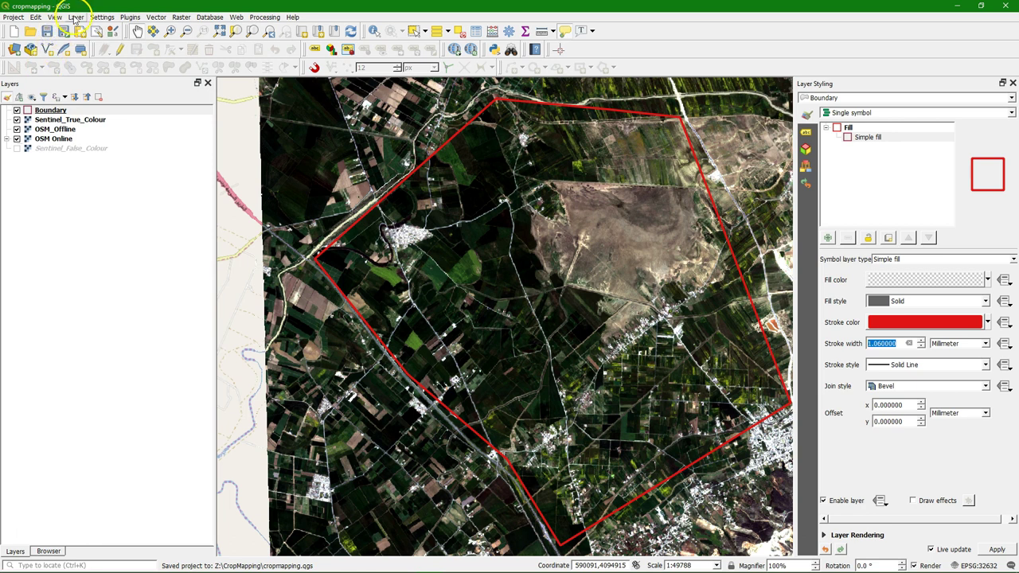
pyautogui.click(76, 17)
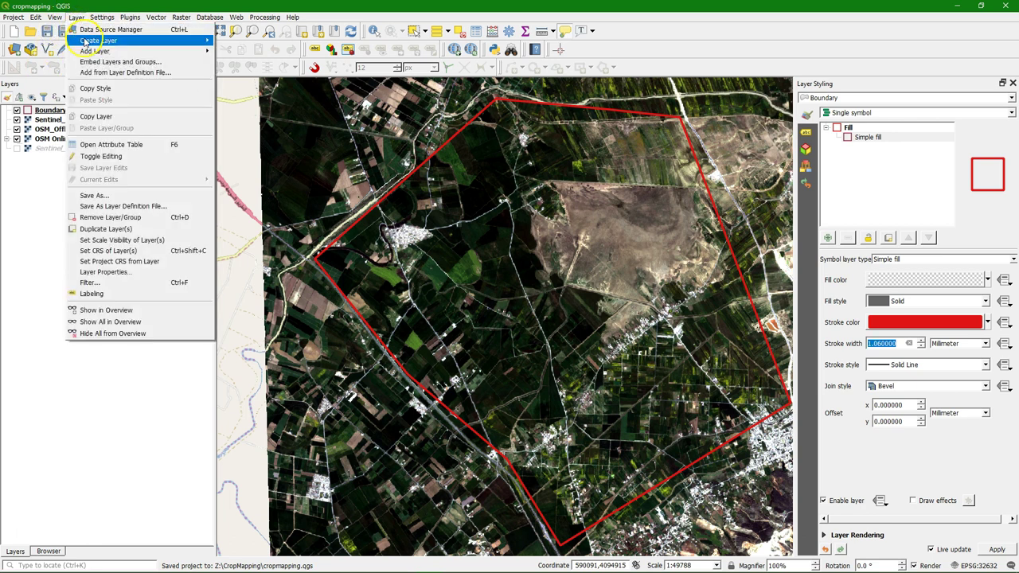
pyautogui.moveTo(85, 40)
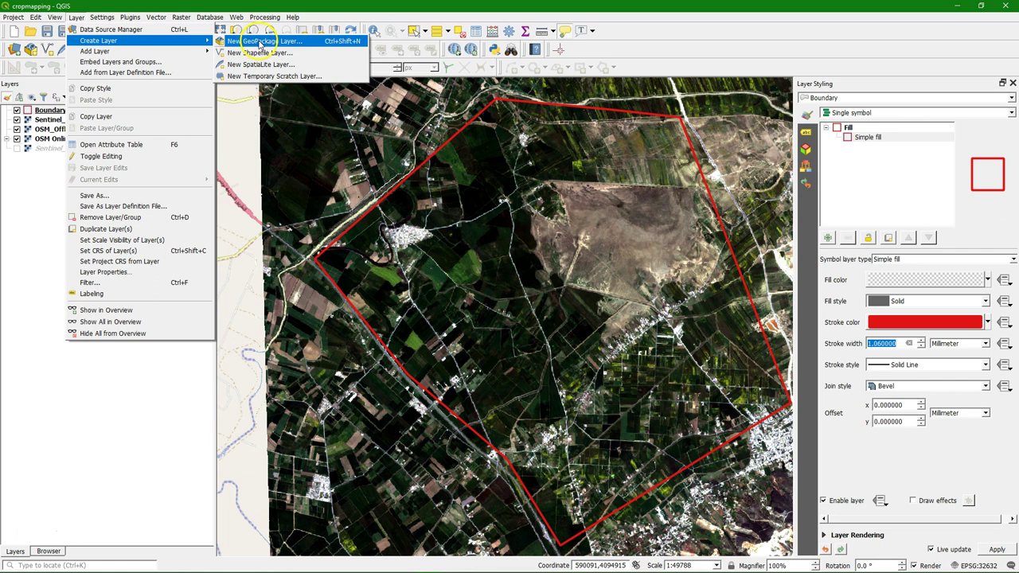
pyautogui.click(293, 40)
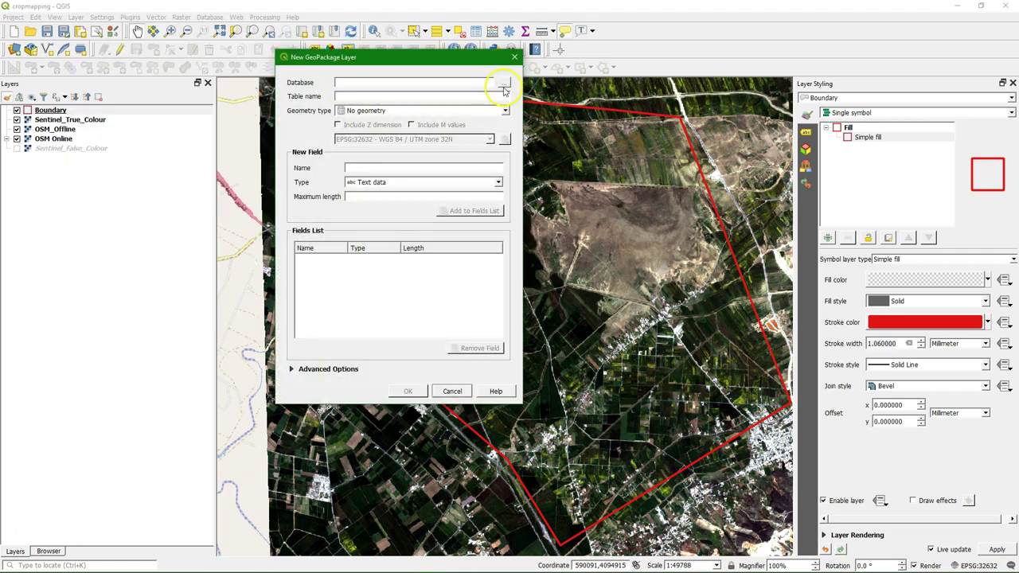
pyautogui.click(504, 83)
pyautogui.click(397, 150)
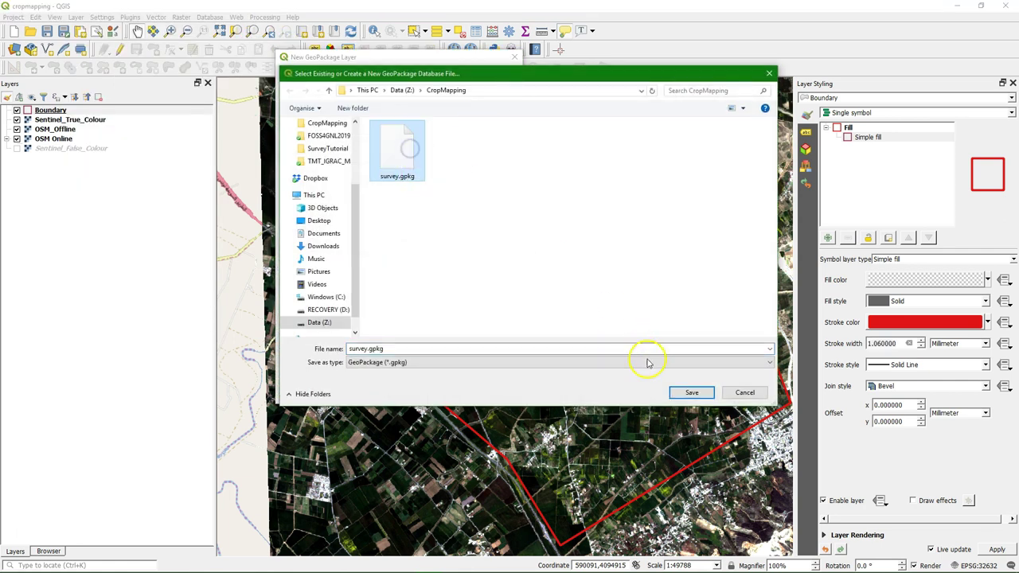
pyautogui.click(692, 392)
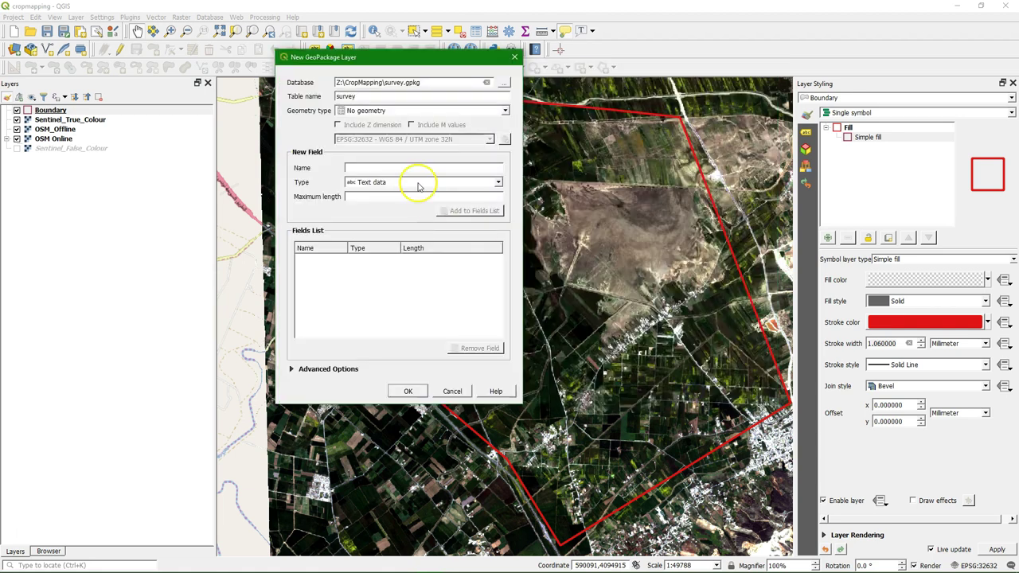
pyautogui.click(502, 111)
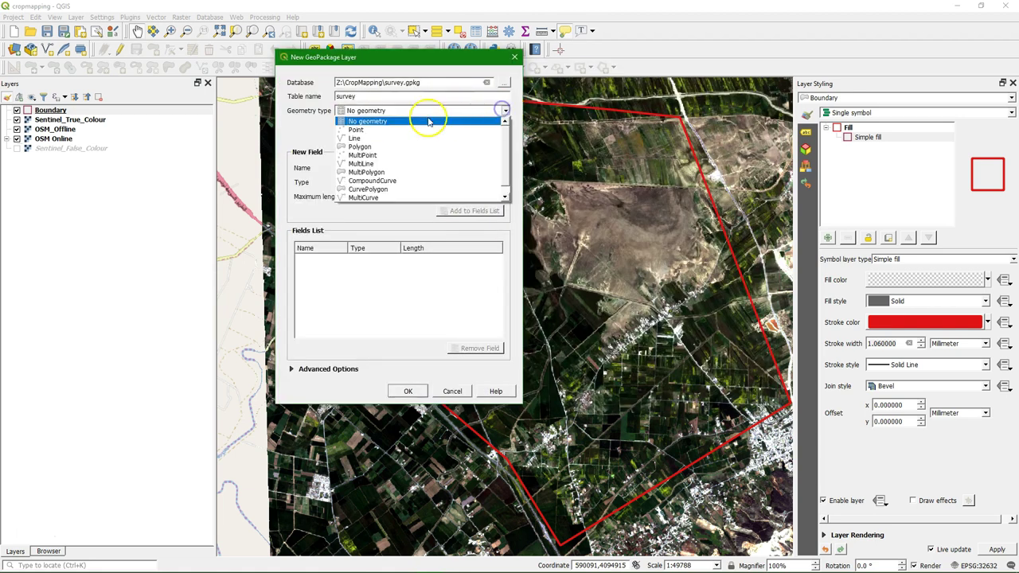
pyautogui.click(364, 130)
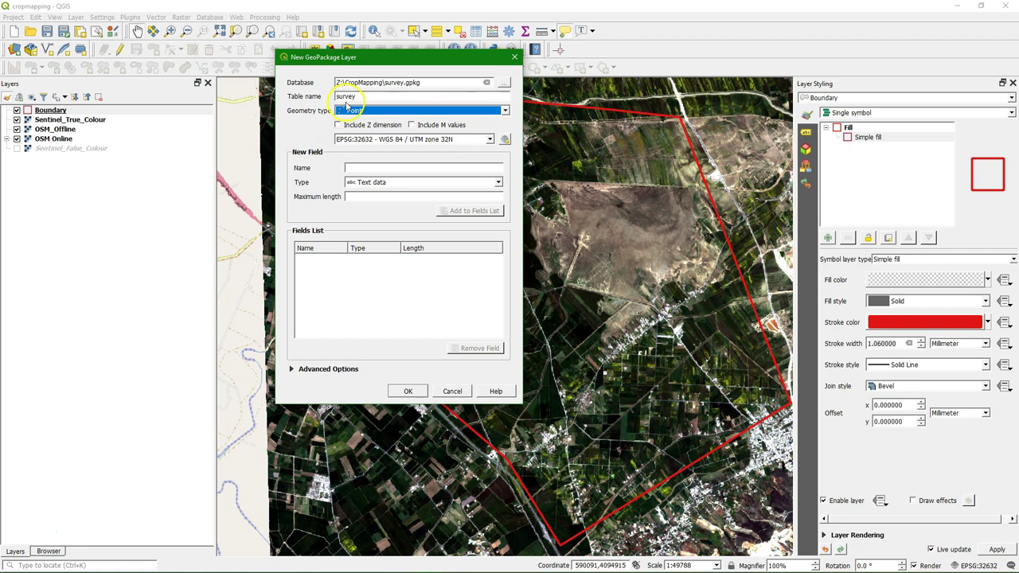
pyautogui.doubleClick(345, 96)
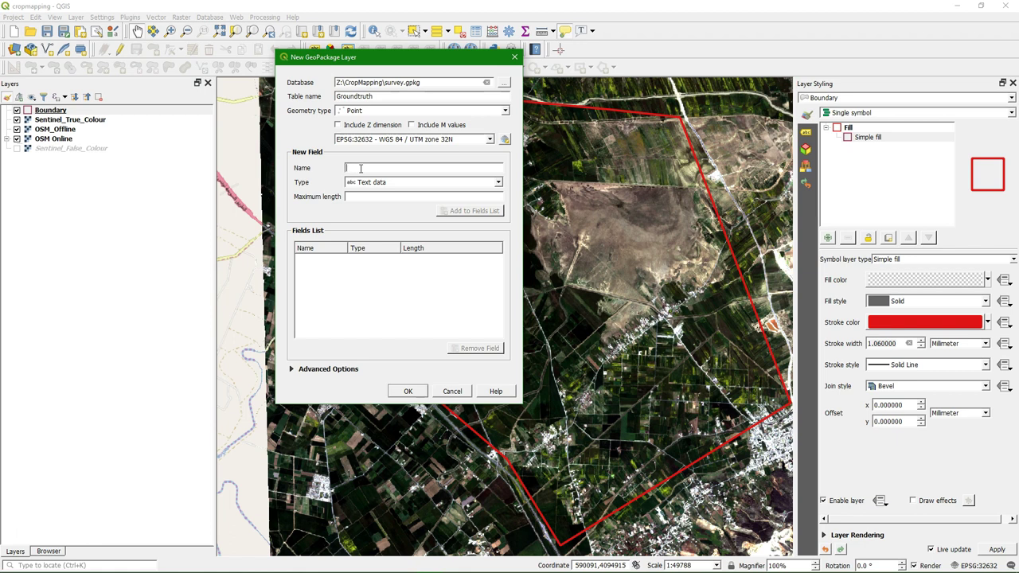
# - Add Observation number as a whole-number field and Observer name as text of length 80
pyautogui.write('Observation number')
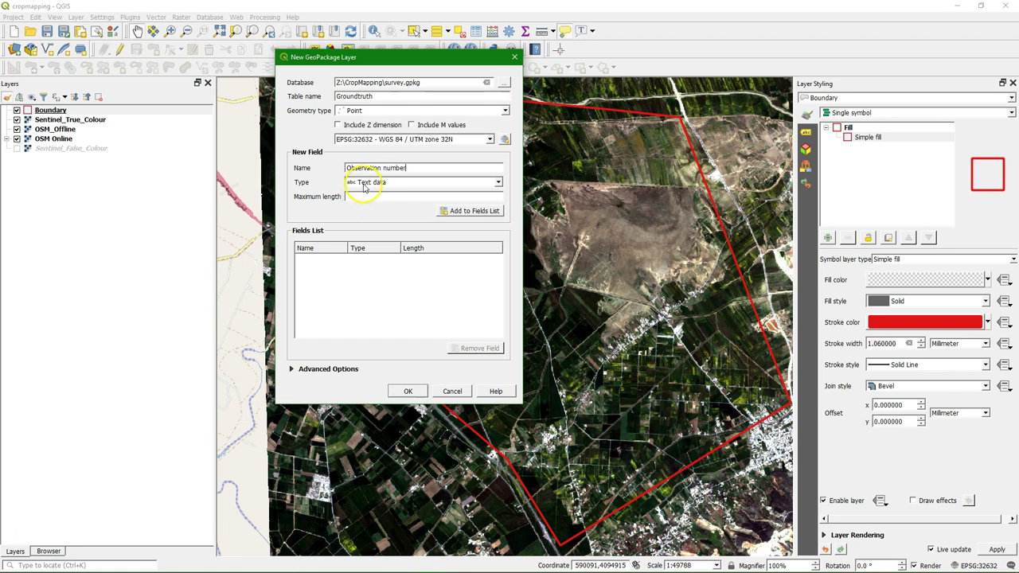
pyautogui.click(364, 182)
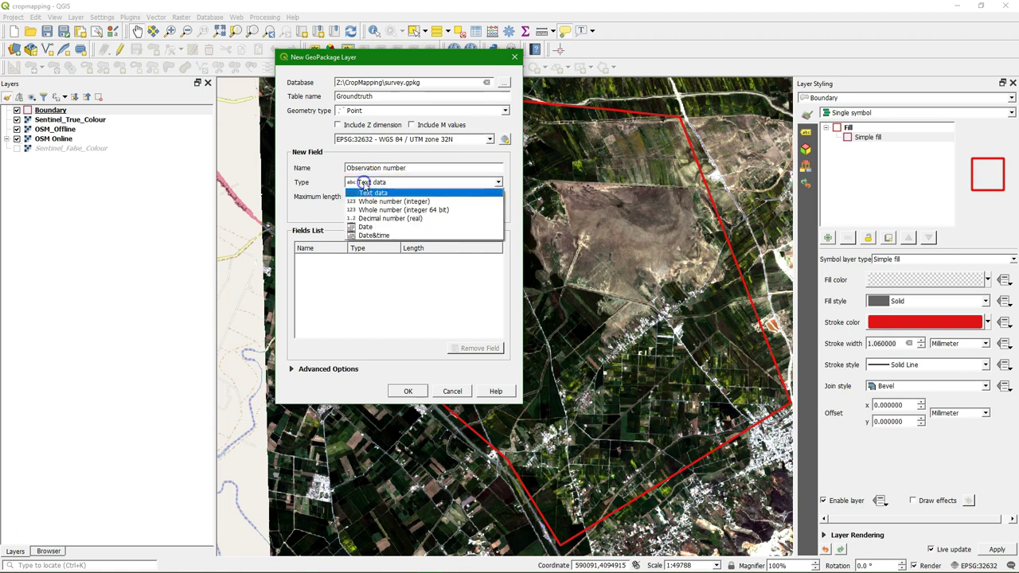
pyautogui.click(390, 202)
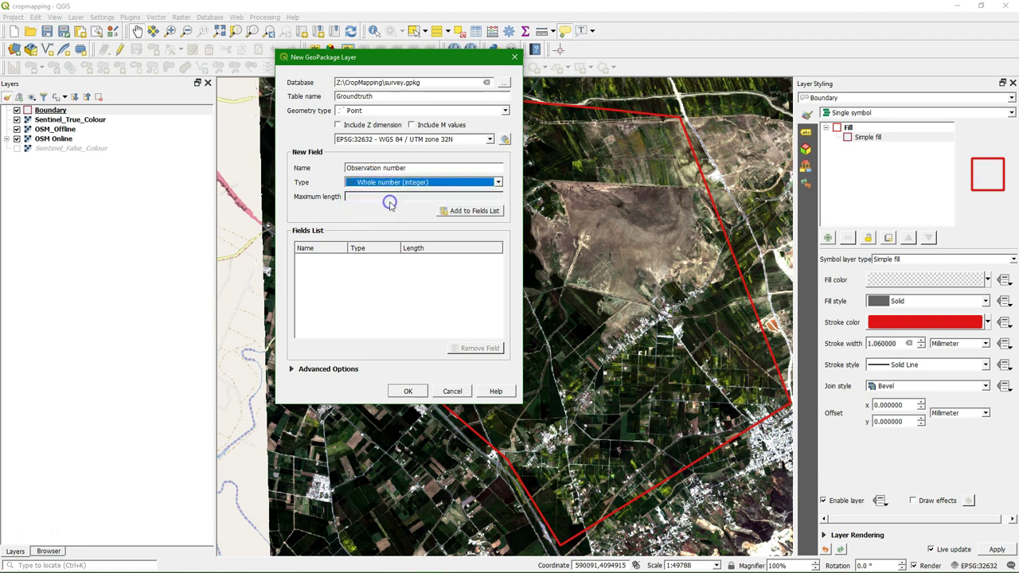
pyautogui.click(466, 211)
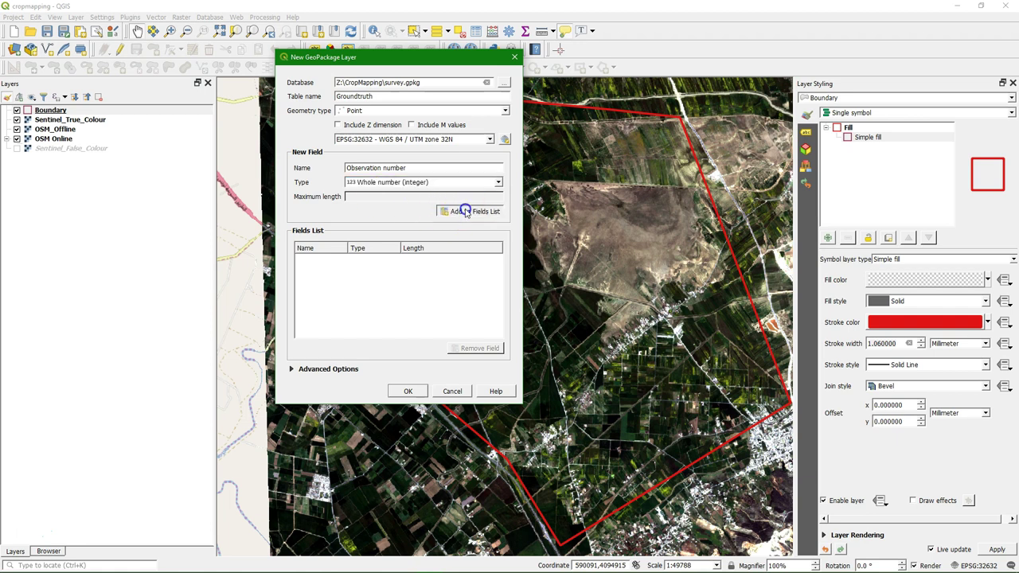
pyautogui.click(370, 170)
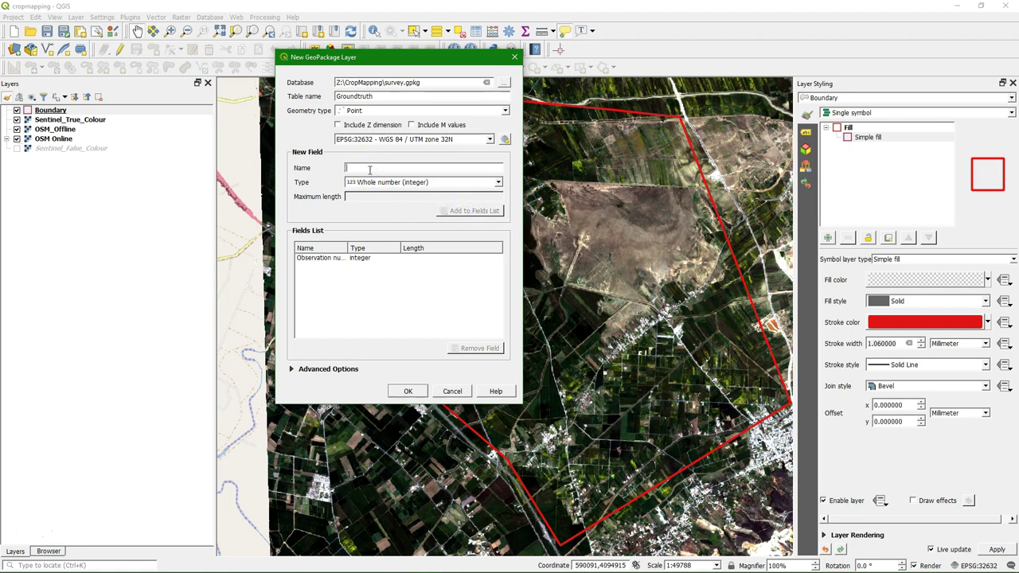
pyautogui.write('Observer name')
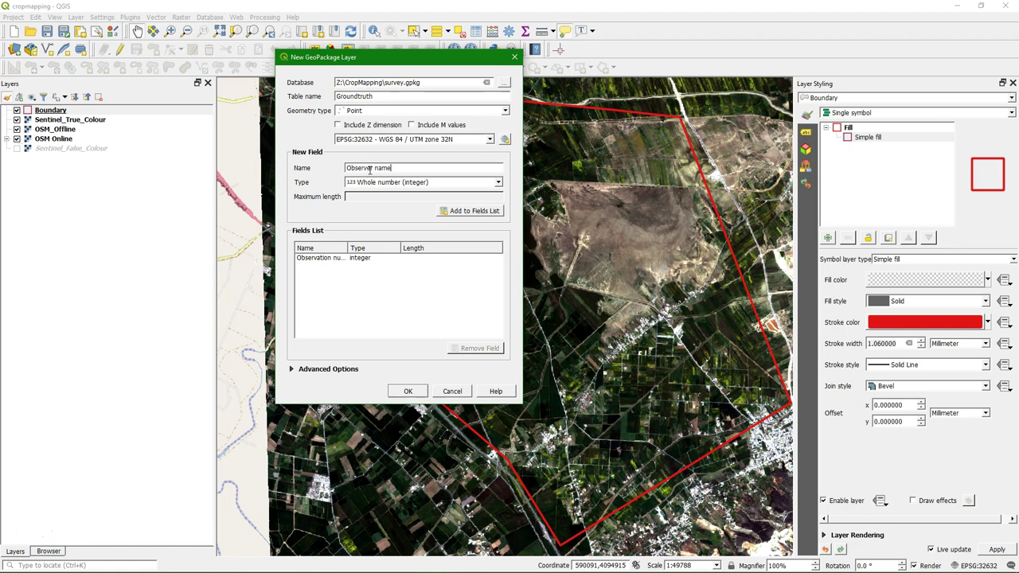
pyautogui.click(365, 182)
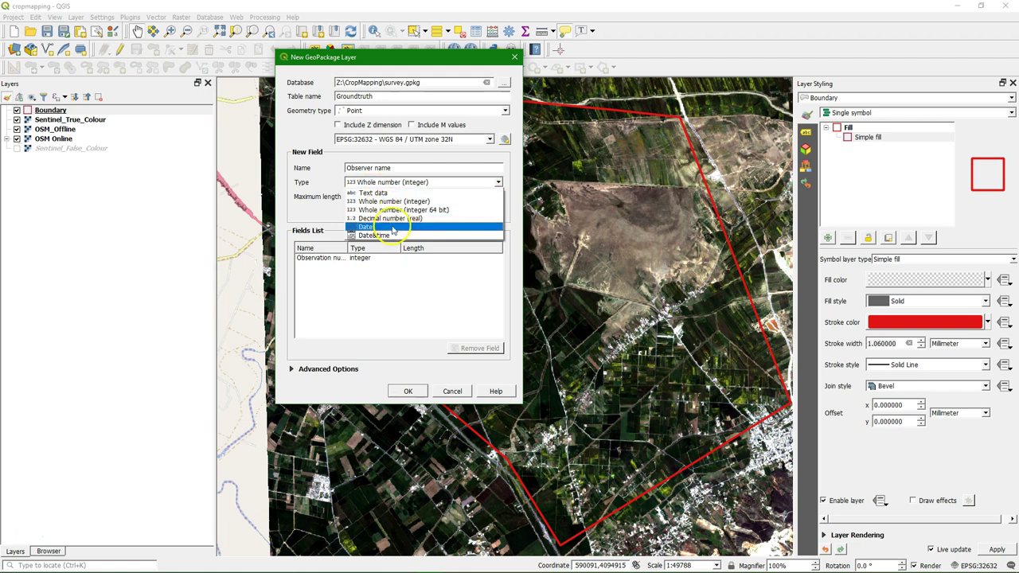
pyautogui.click(381, 193)
pyautogui.click(369, 199)
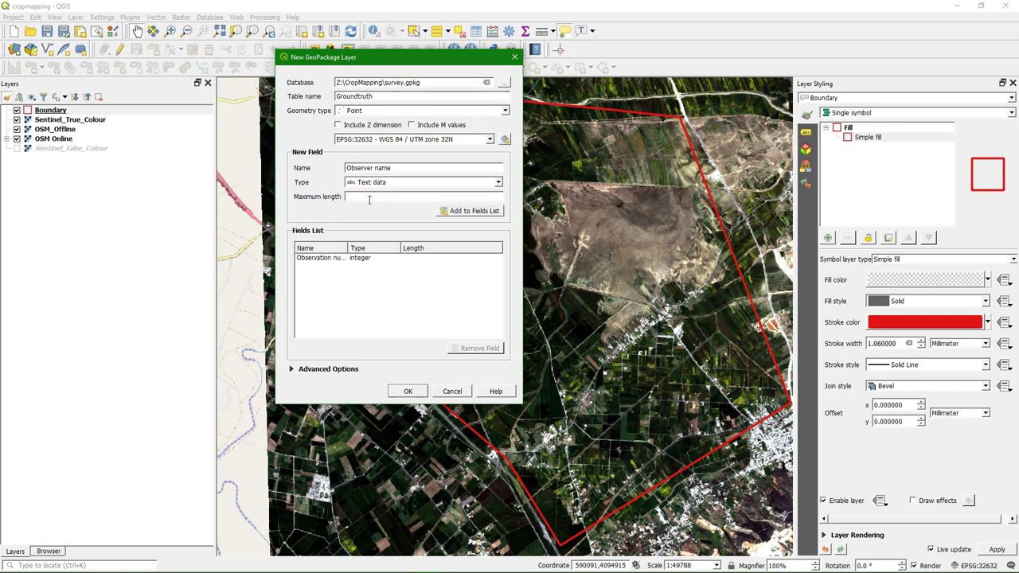
pyautogui.write('80')
pyautogui.click(460, 213)
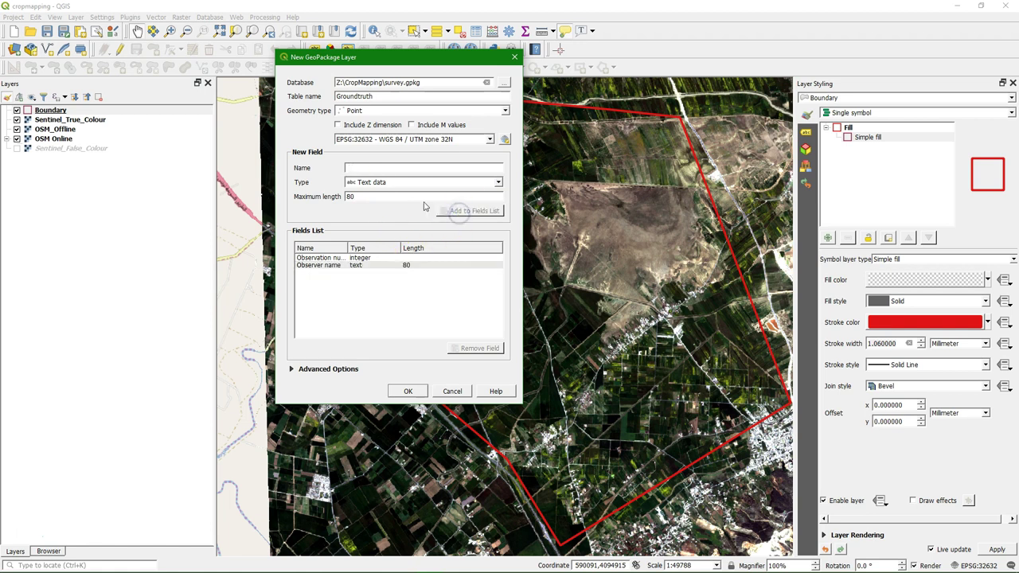
# - Add Date and Time as a date-time field and Picture as a text field
pyautogui.click(370, 166)
pyautogui.write('Date and Time')
pyautogui.click(388, 182)
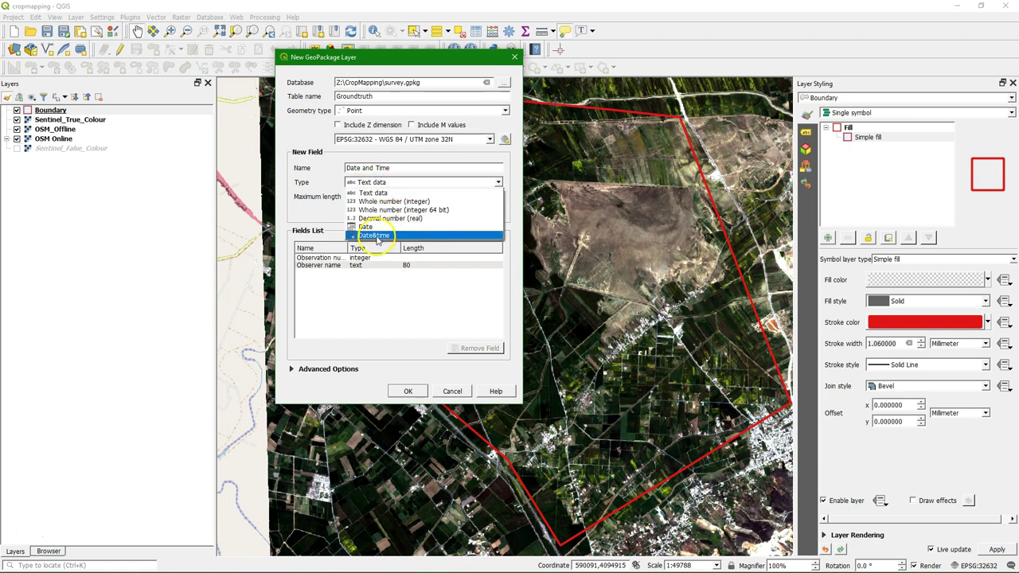
pyautogui.click(377, 237)
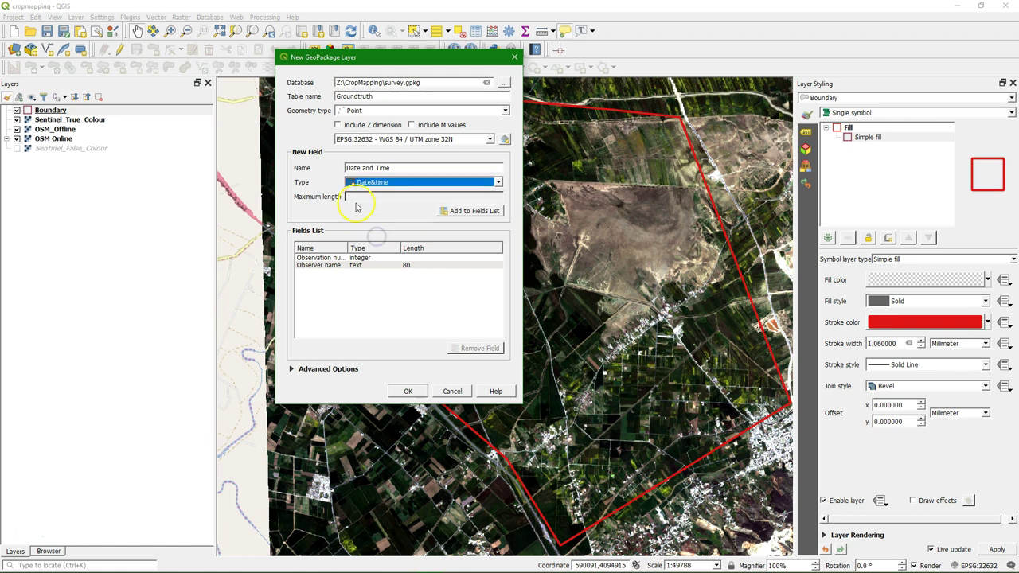
pyautogui.click(460, 212)
pyautogui.click(397, 170)
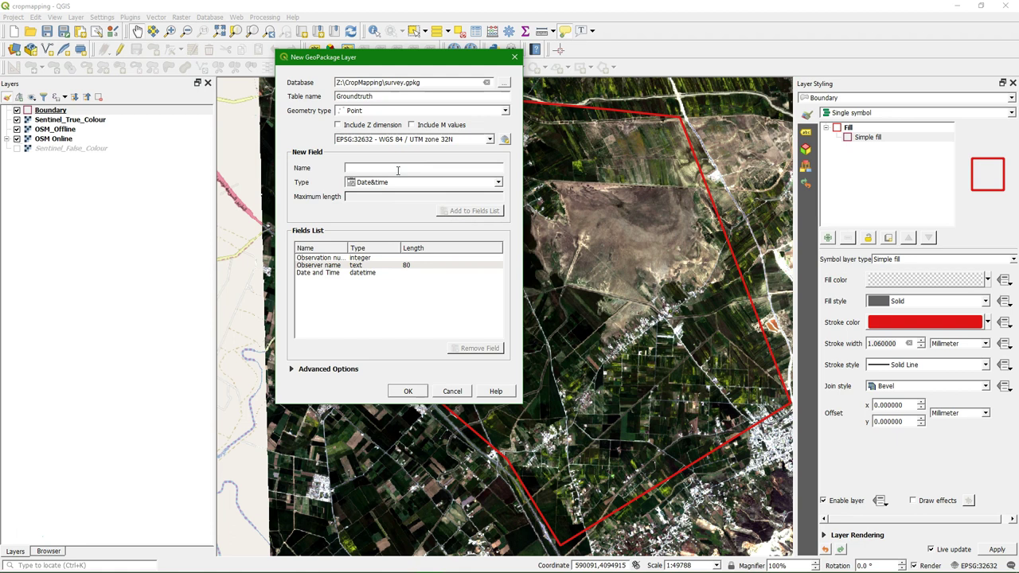
pyautogui.write('Picture')
pyautogui.click(391, 184)
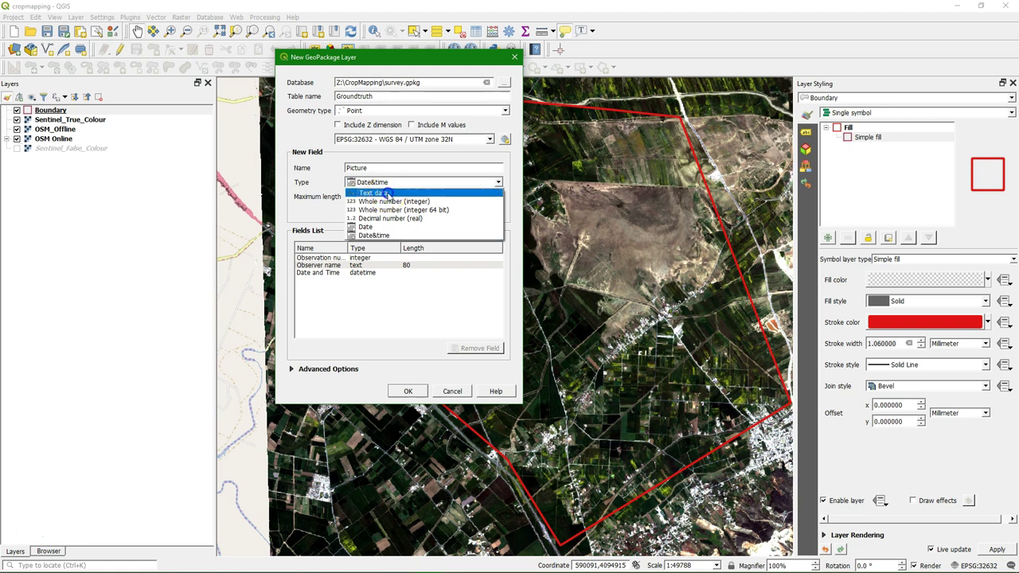
pyautogui.click(387, 194)
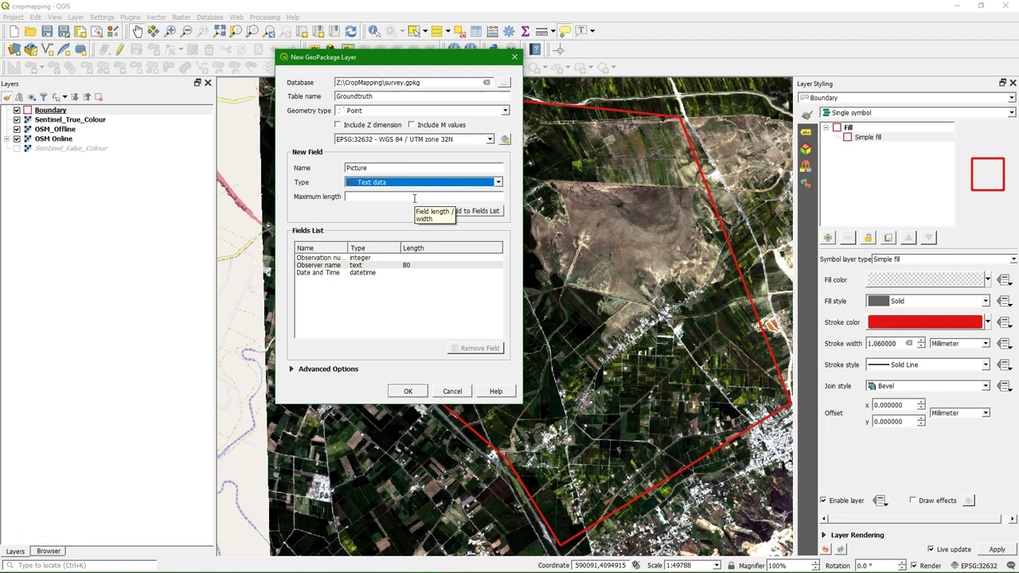
pyautogui.click(414, 198)
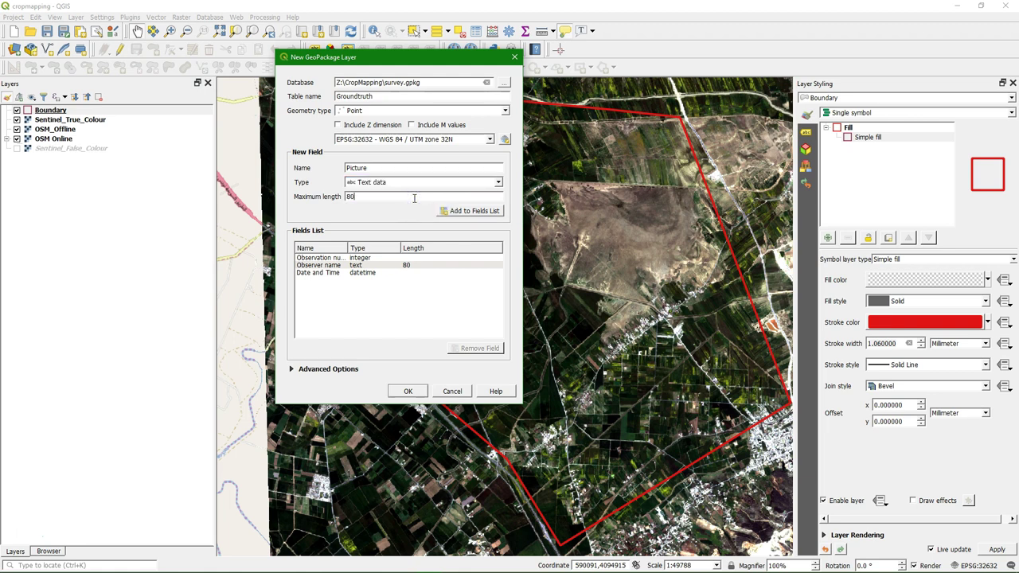
pyautogui.click(488, 206)
# - Add Land cover type and Crop type as text fields
pyautogui.click(357, 168)
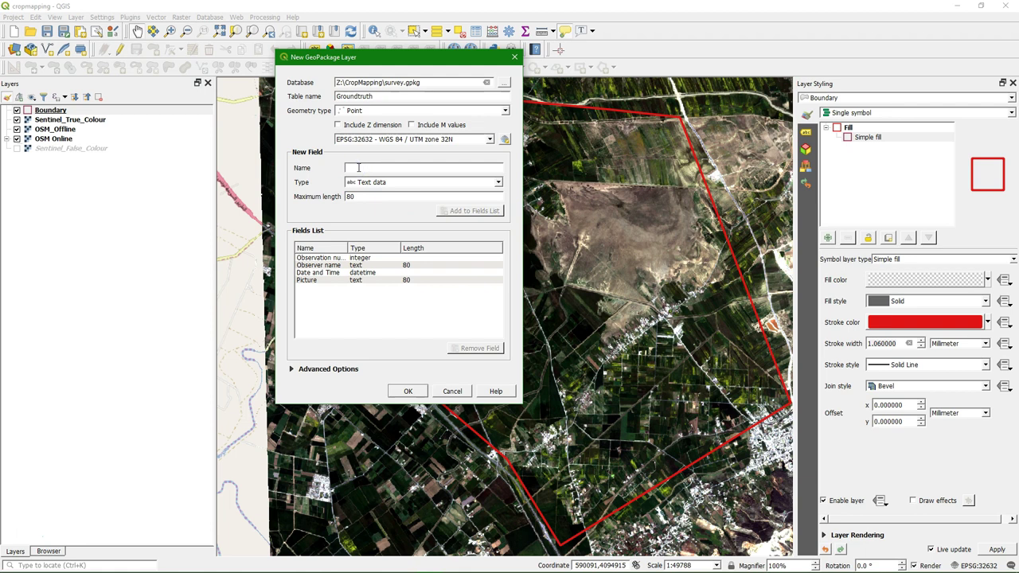
pyautogui.write('Land cover type')
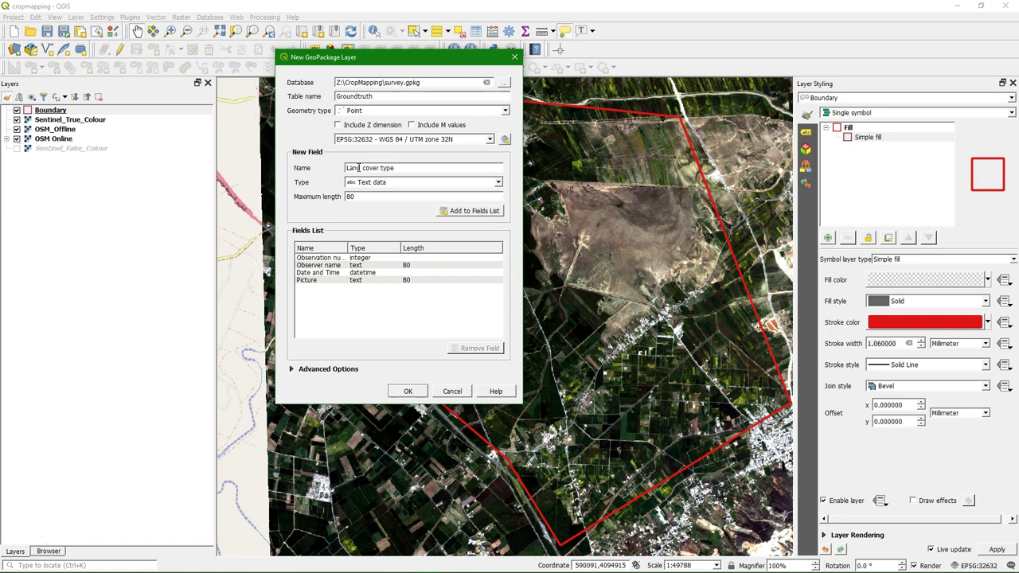
pyautogui.click(378, 184)
pyautogui.click(374, 182)
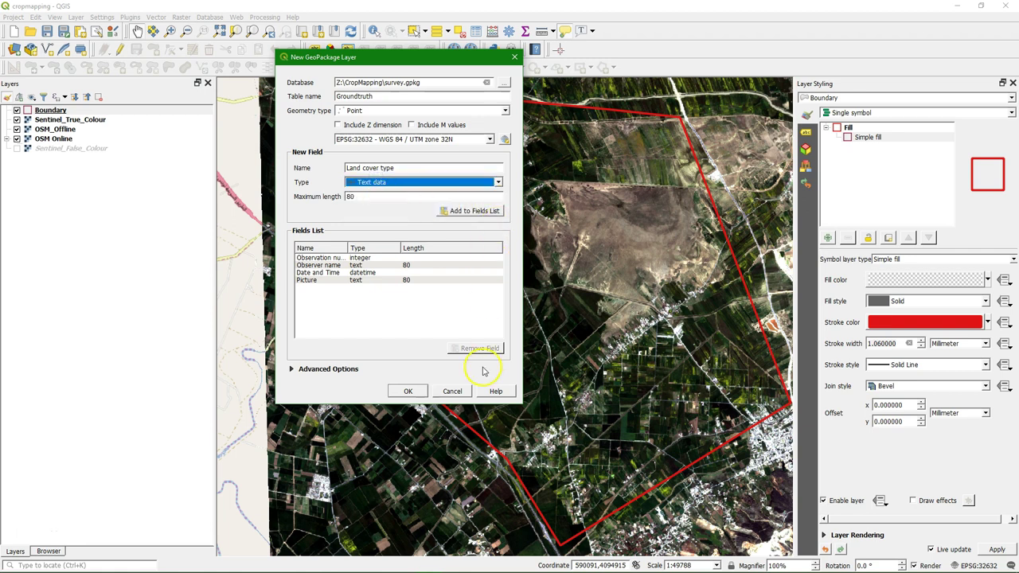
pyautogui.click(478, 215)
pyautogui.click(390, 168)
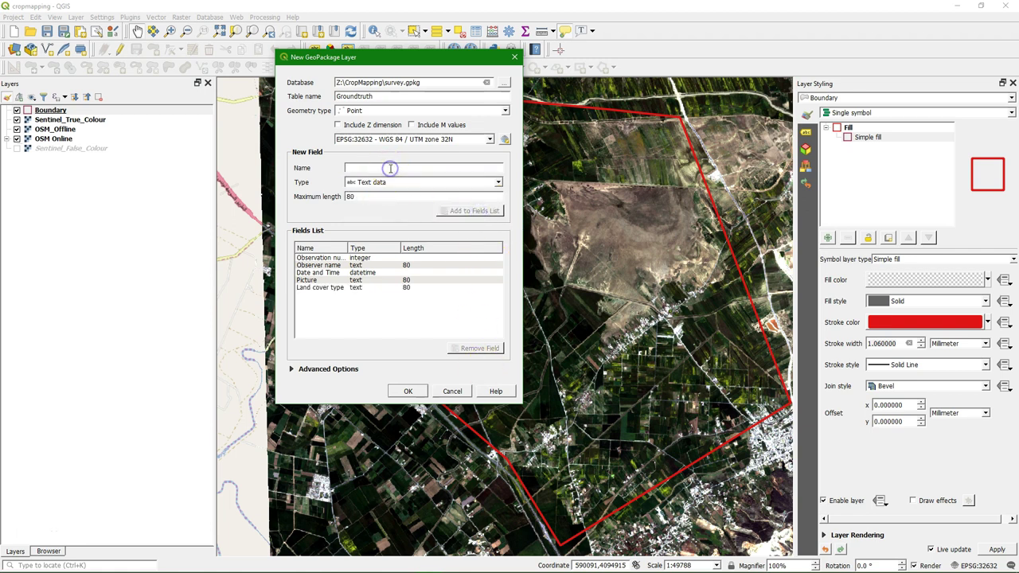
pyautogui.write('Crop type')
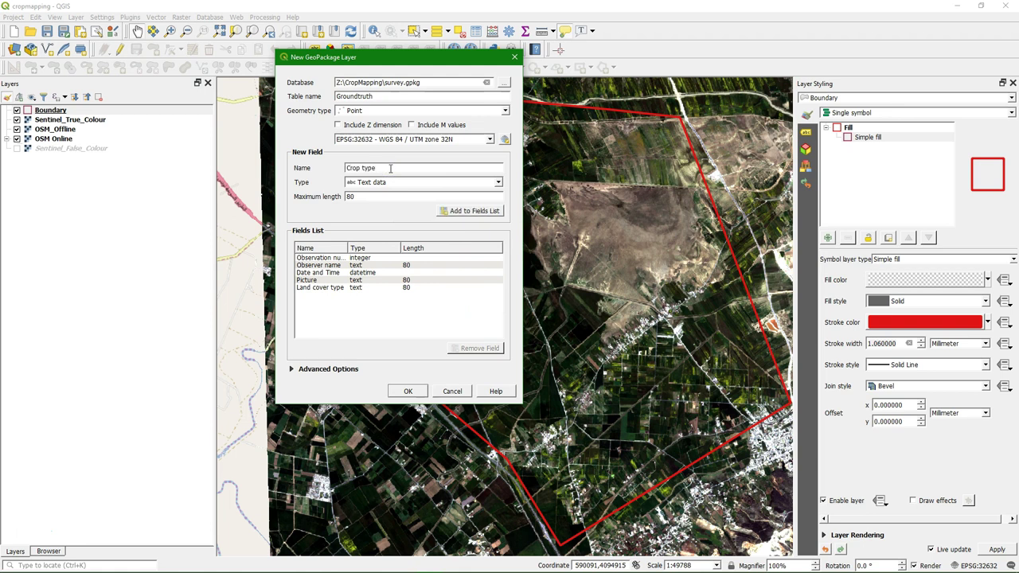
pyautogui.click(466, 211)
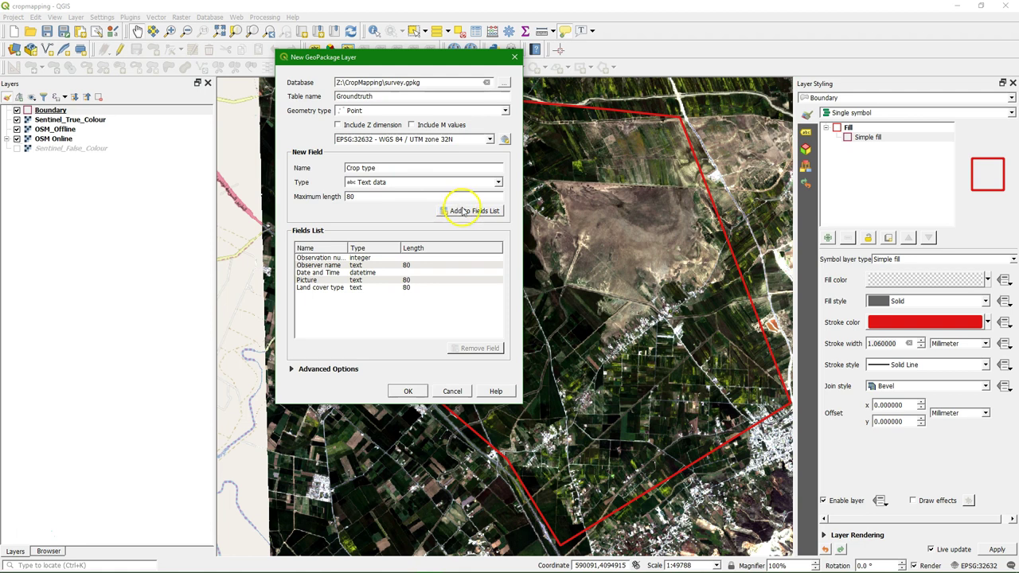
# - Add Water source and Irrigation method text fields, then enter Coverage as the next name
pyautogui.click(358, 169)
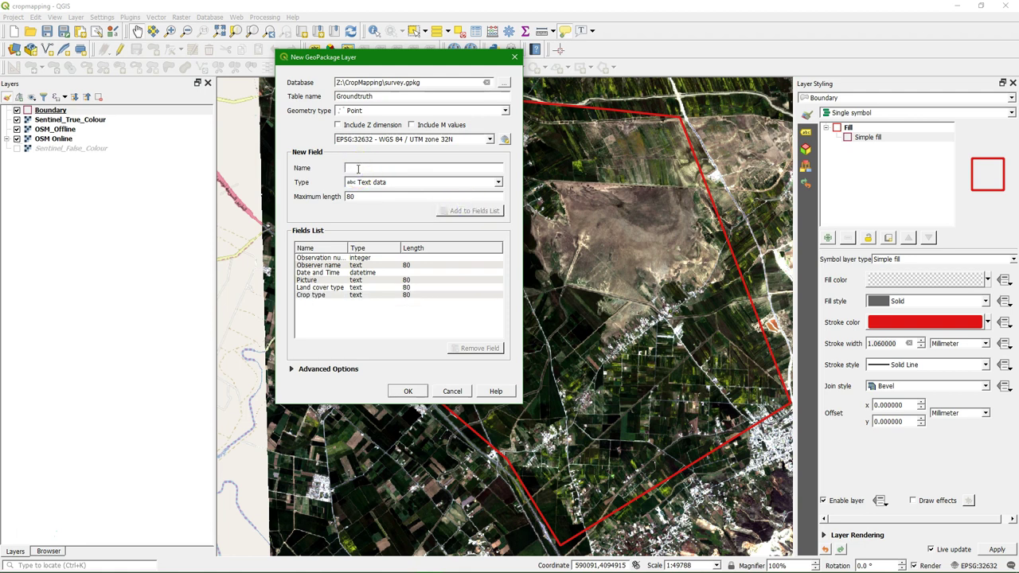
pyautogui.write('Water source')
pyautogui.click(470, 211)
pyautogui.click(375, 168)
pyautogui.write('Irrigation method')
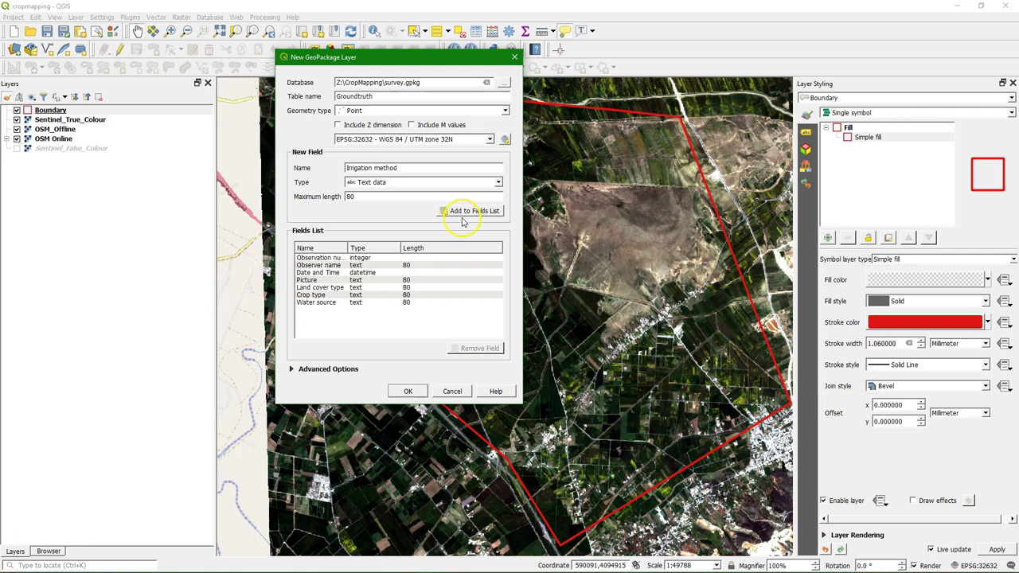
pyautogui.click(463, 217)
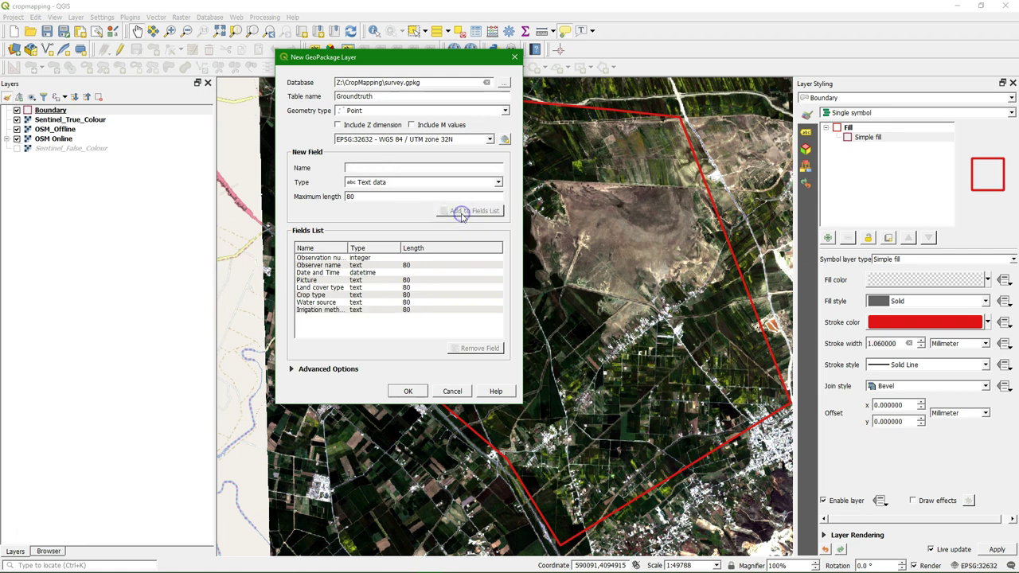
pyautogui.click(406, 170)
pyautogui.write('Coverage')
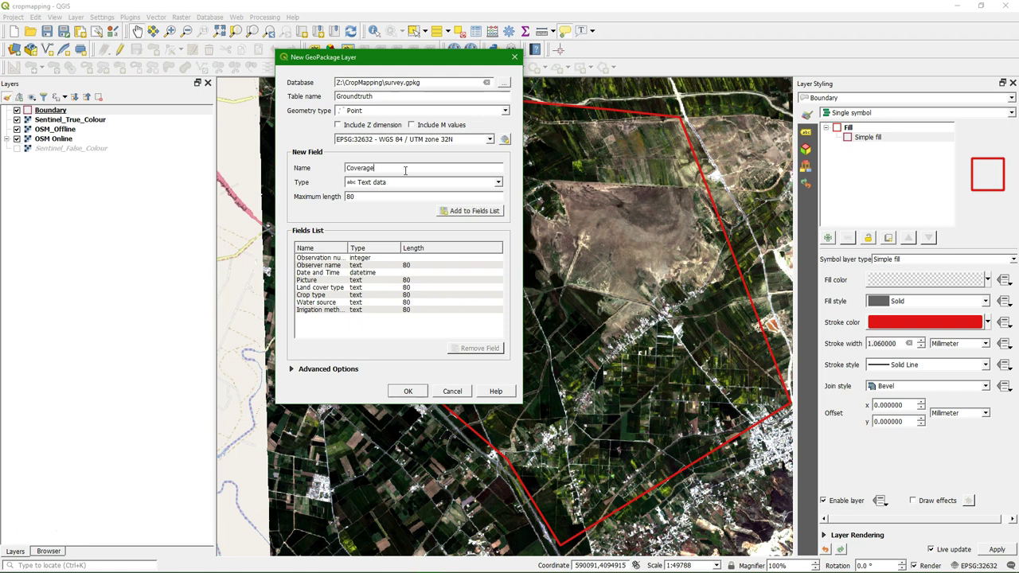
# - Add Coverage as a decimal-number field and Size as a whole-number field
pyautogui.click(498, 182)
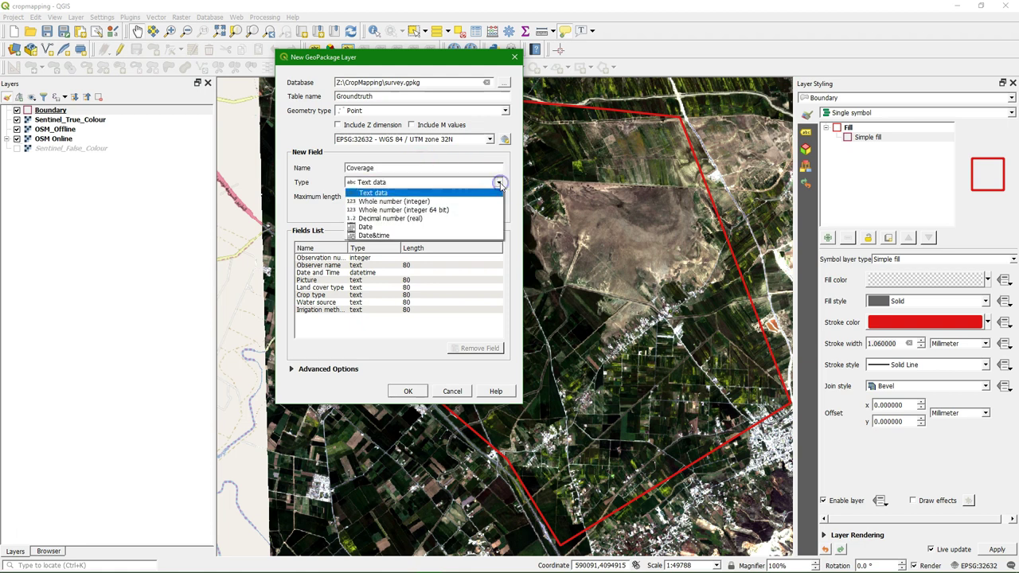
pyautogui.click(390, 218)
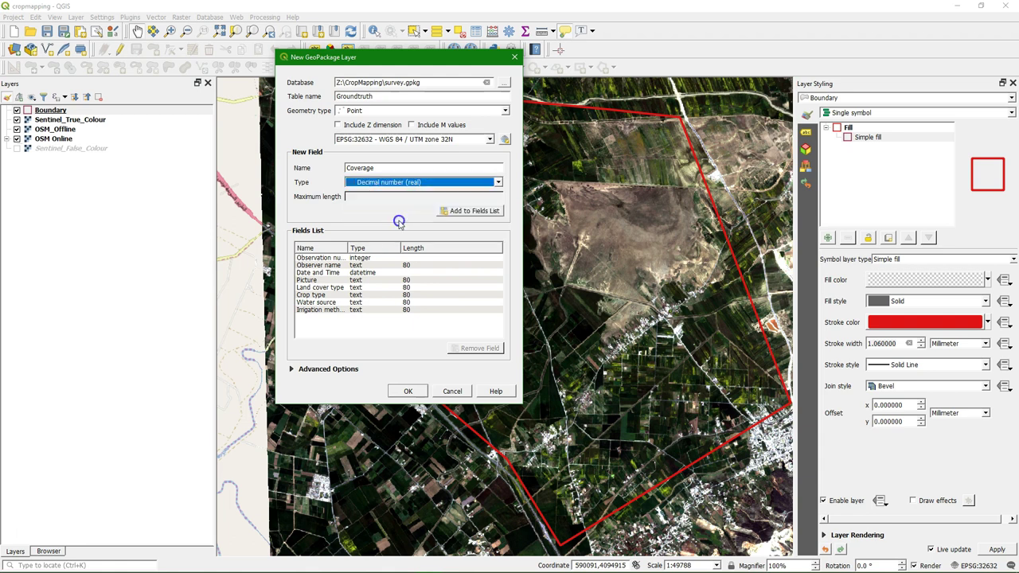
pyautogui.click(475, 211)
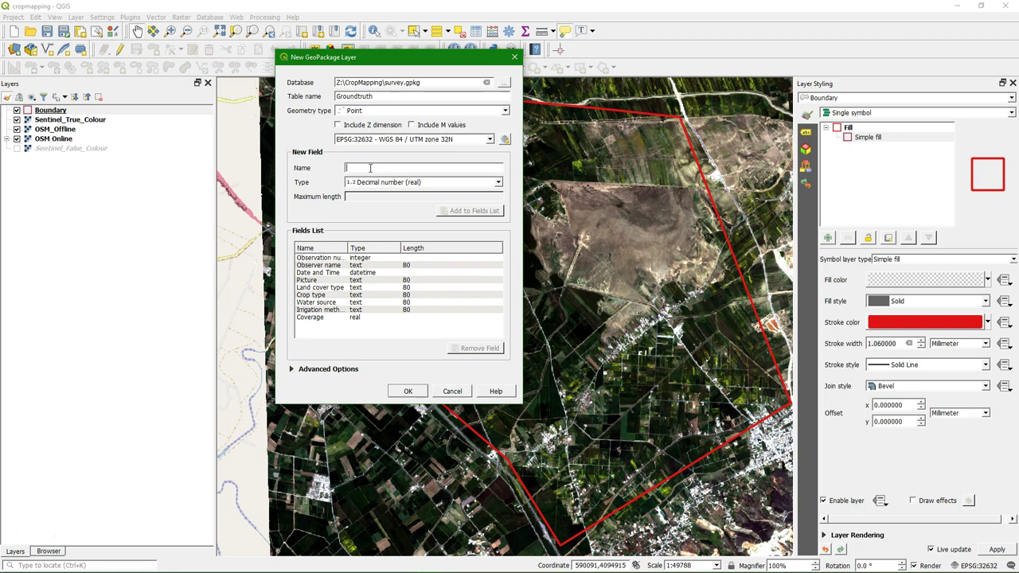
pyautogui.write('SWa')
pyautogui.click(367, 182)
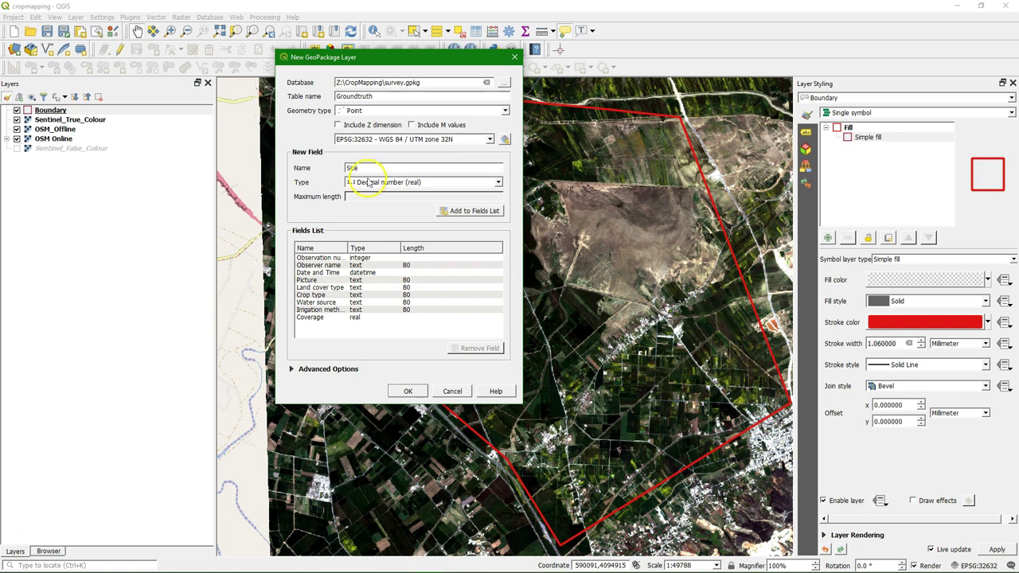
pyautogui.click(367, 185)
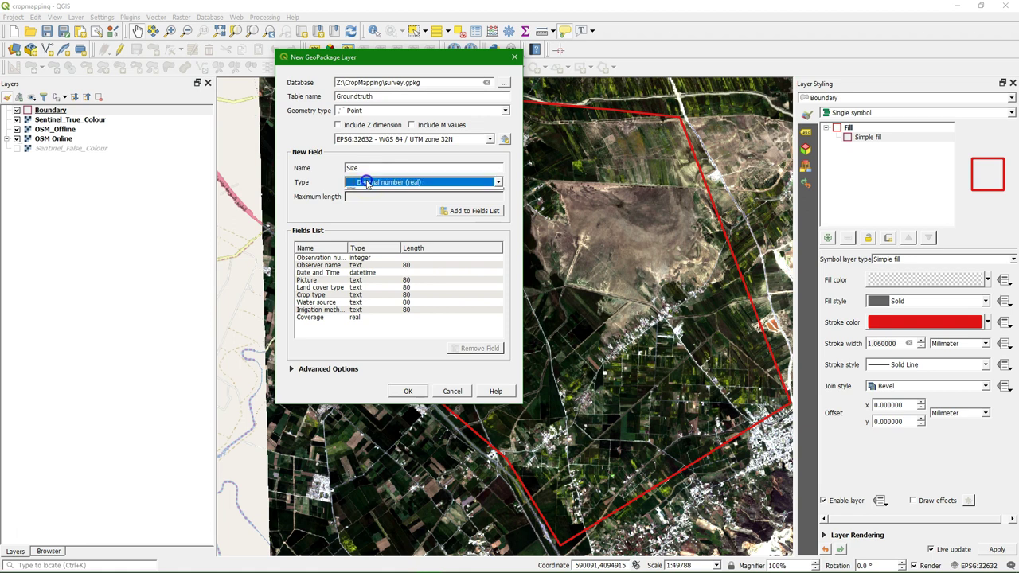
pyautogui.click(386, 201)
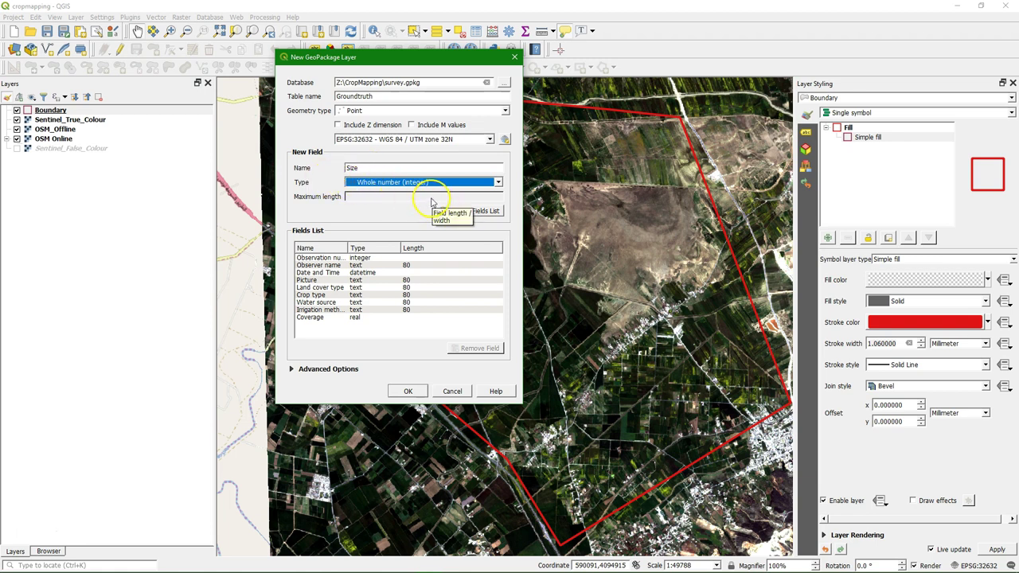
pyautogui.click(486, 211)
# - Add Notes as a 200-character text field and create the Groundtruth layer
pyautogui.click(388, 168)
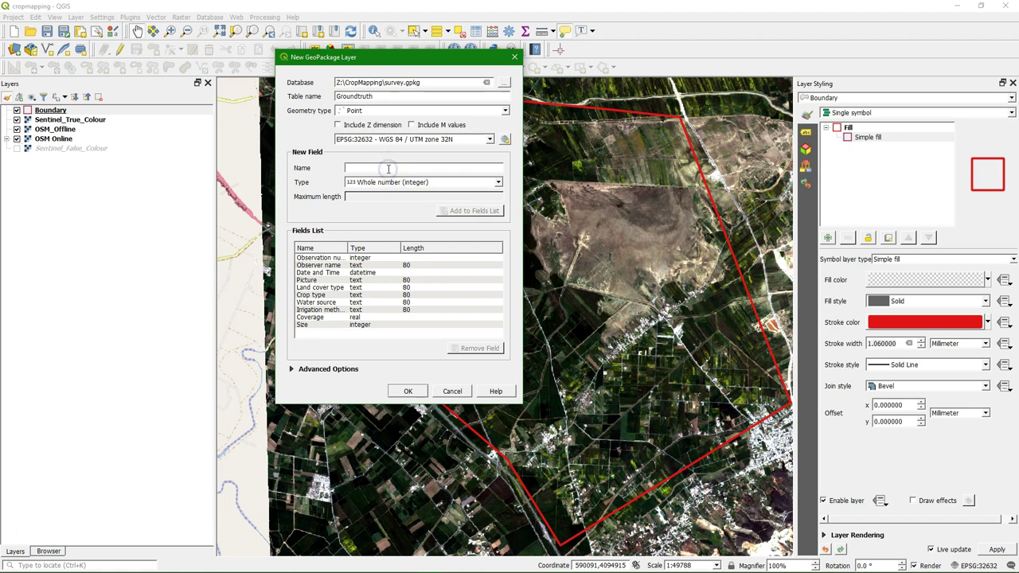
pyautogui.write('Notes')
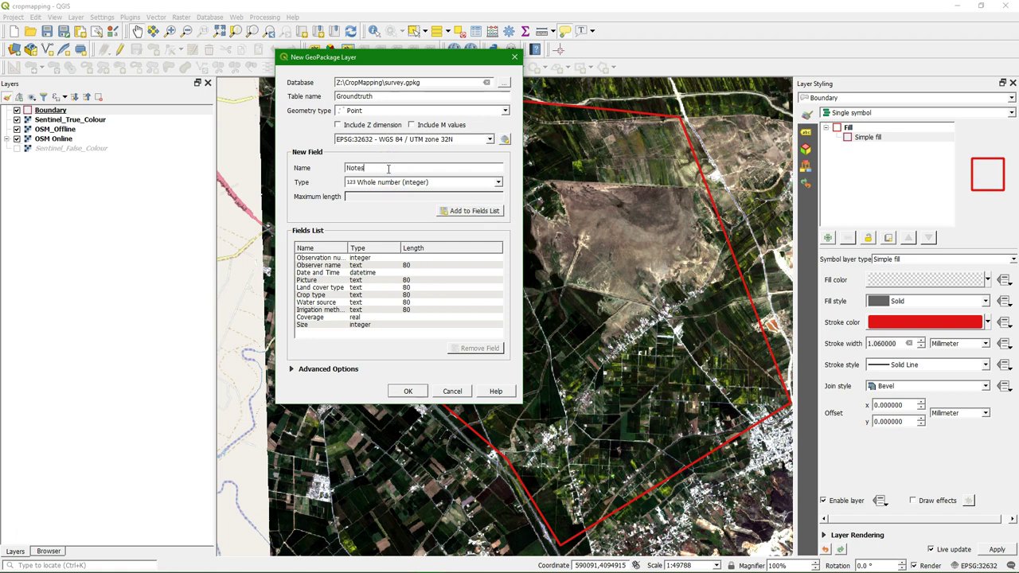
pyautogui.click(374, 182)
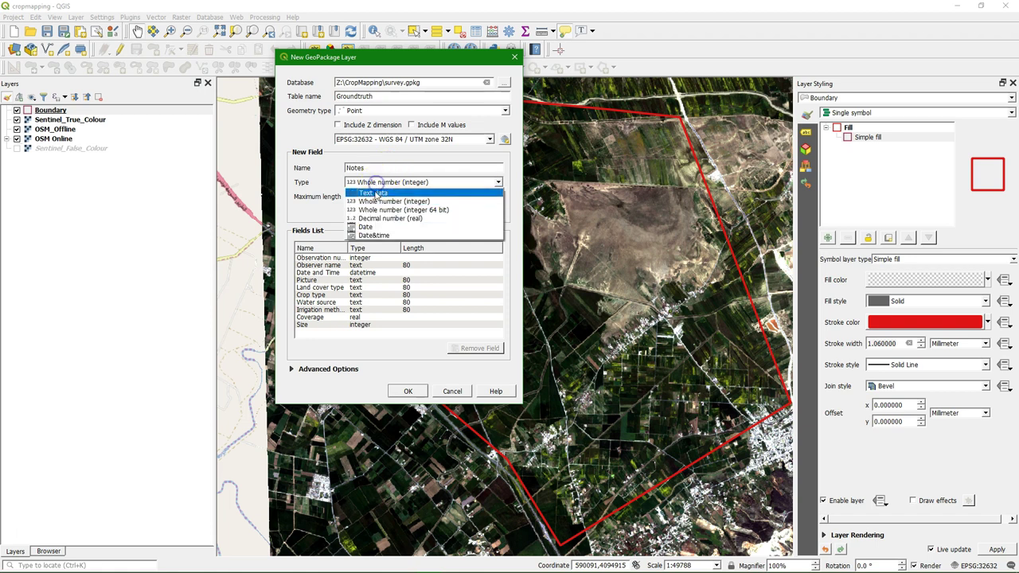
pyautogui.click(369, 195)
pyautogui.click(365, 198)
pyautogui.write('200')
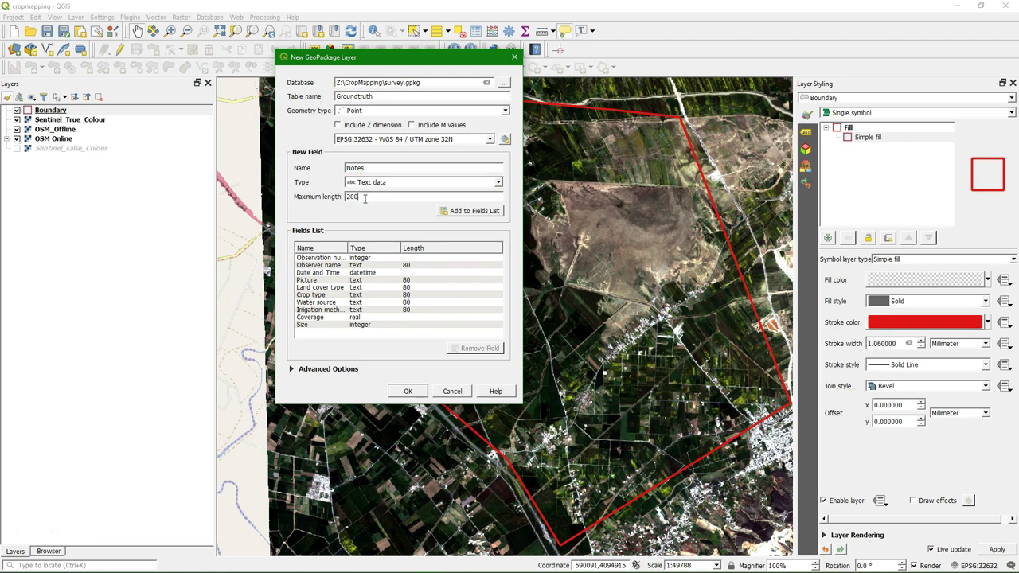
pyautogui.click(470, 212)
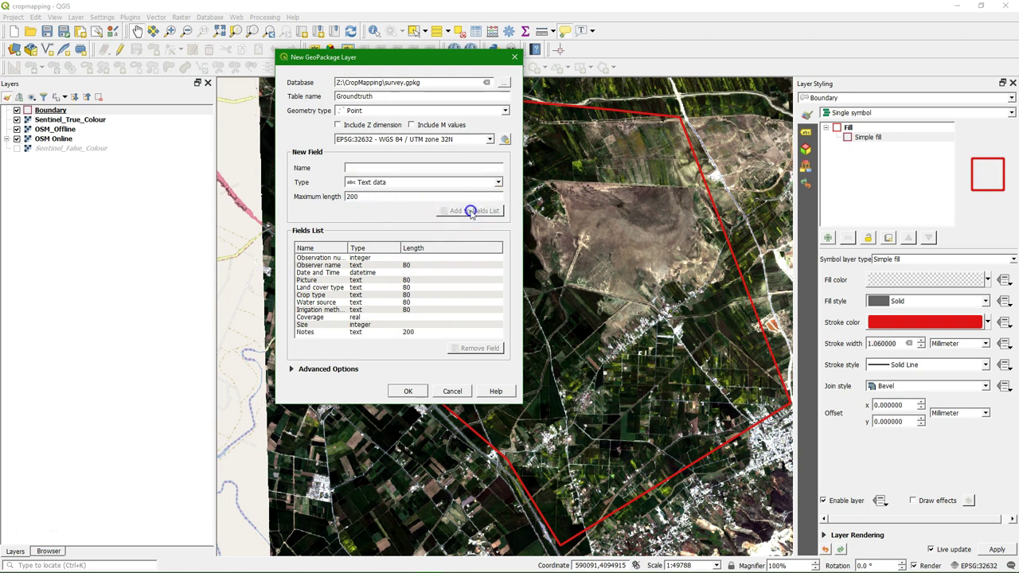
pyautogui.click(406, 390)
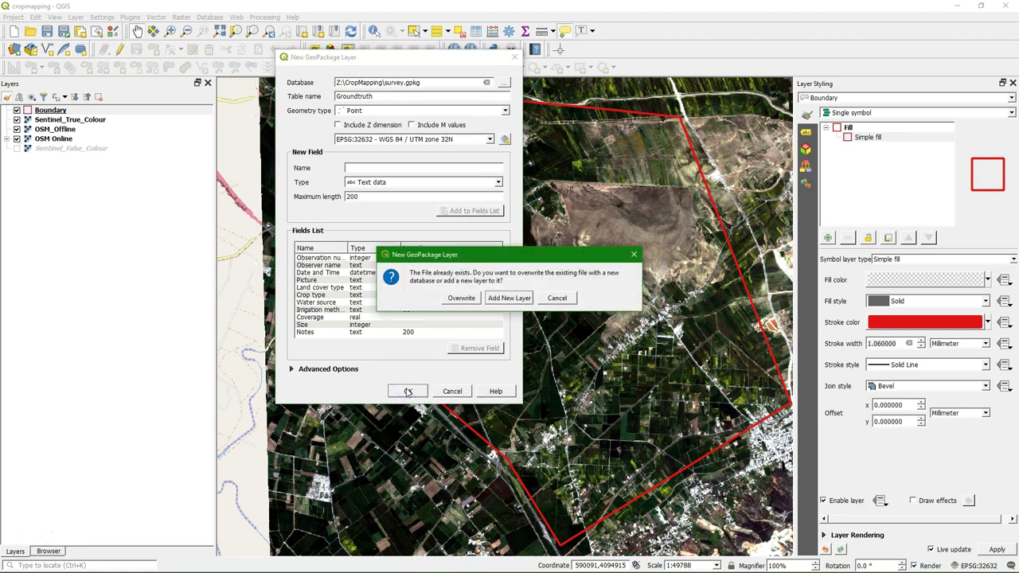
# - Choose Add New Layer to store Groundtruth inside the existing survey.gpkg
pyautogui.click(506, 300)
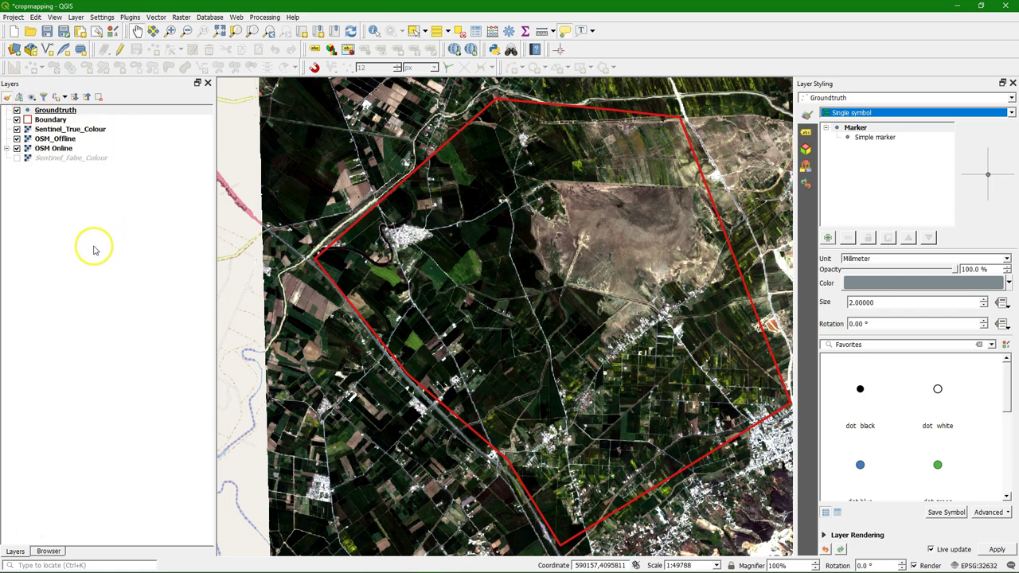
# - Add a second marker layer with transparent fill and size 4 mm
pyautogui.click(868, 139)
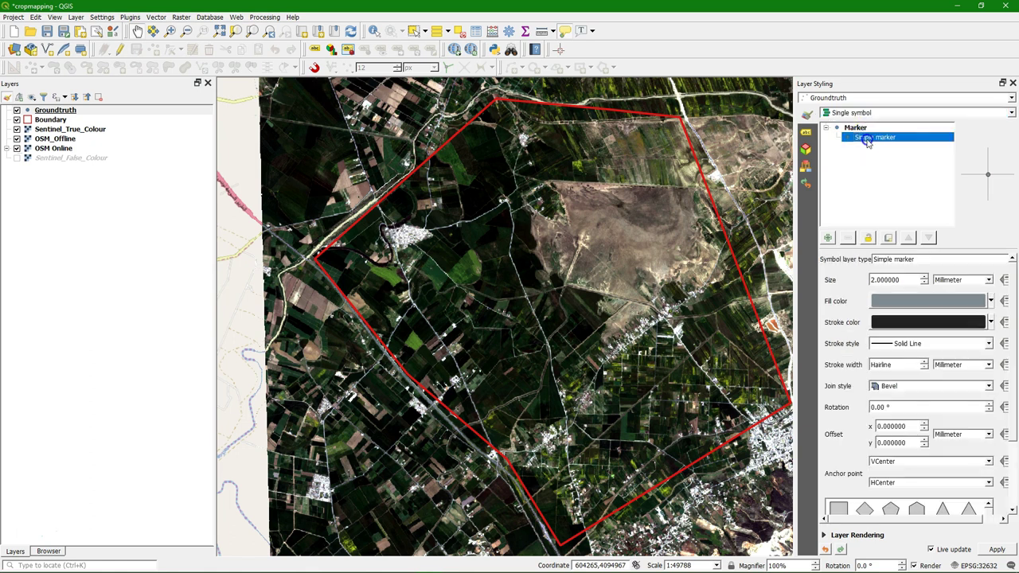
pyautogui.click(828, 237)
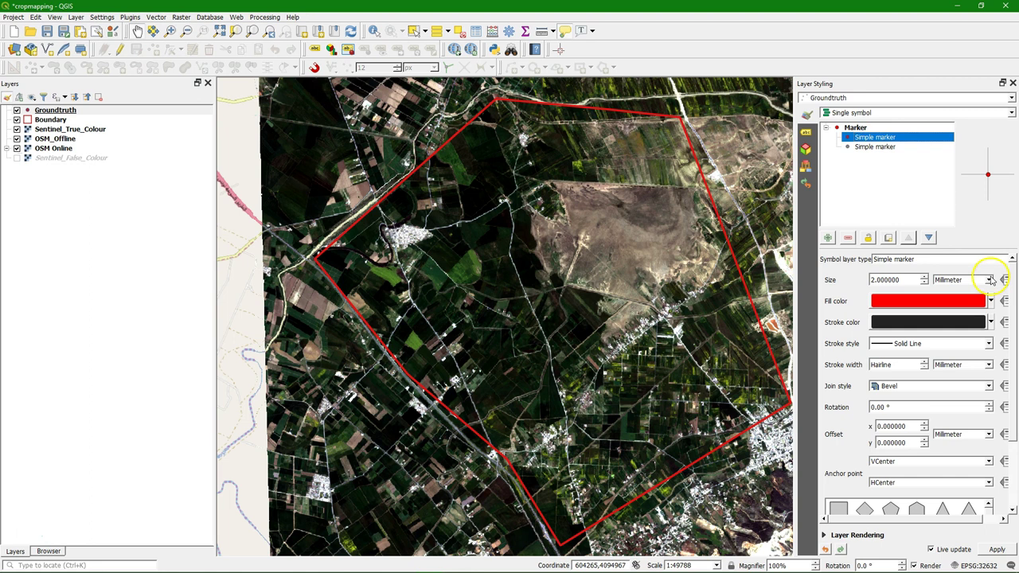
pyautogui.click(992, 301)
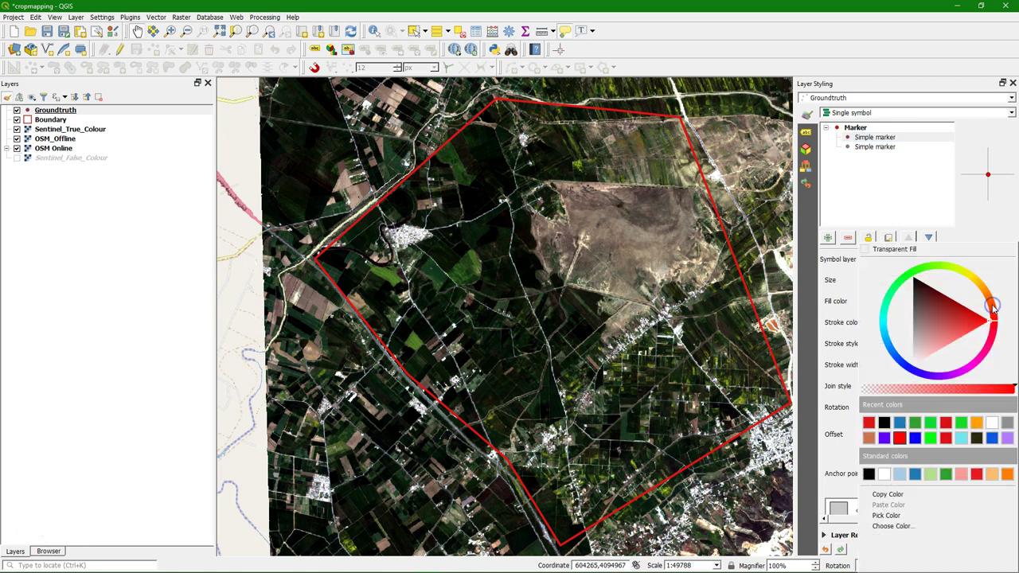
pyautogui.click(898, 249)
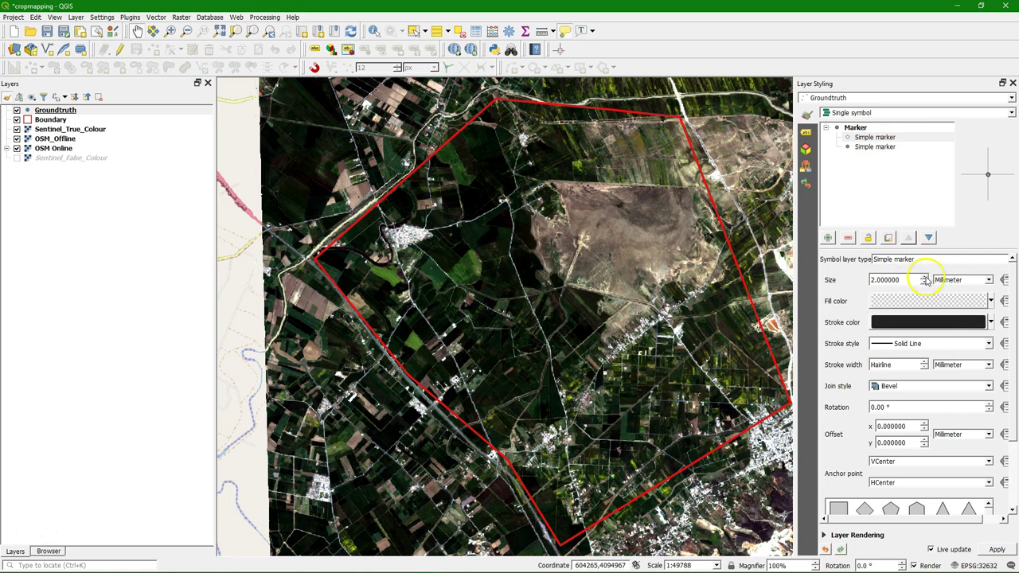
pyautogui.click(924, 276)
pyautogui.click(925, 276)
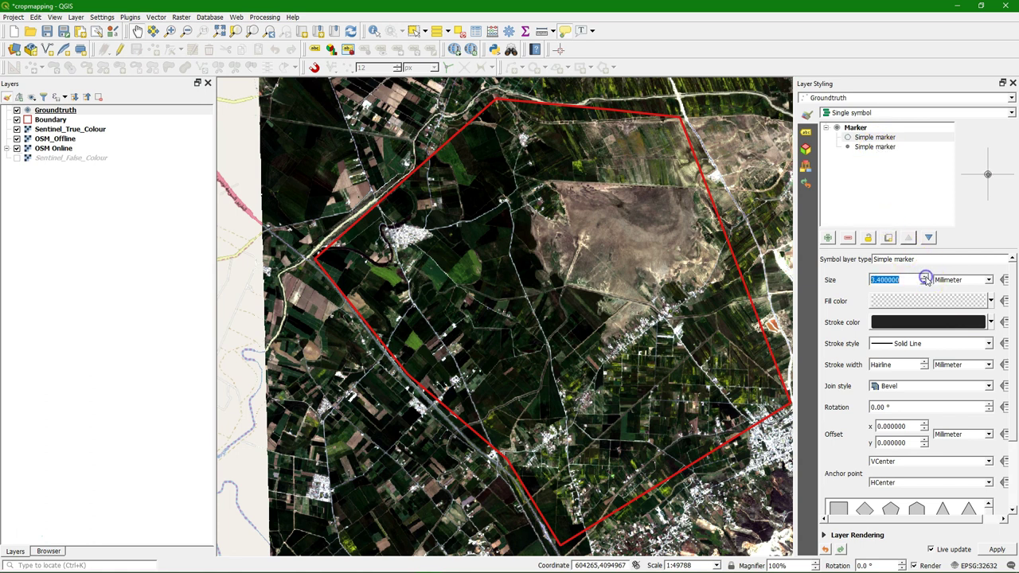
pyautogui.click(924, 276)
pyautogui.click(924, 277)
pyautogui.click(924, 276)
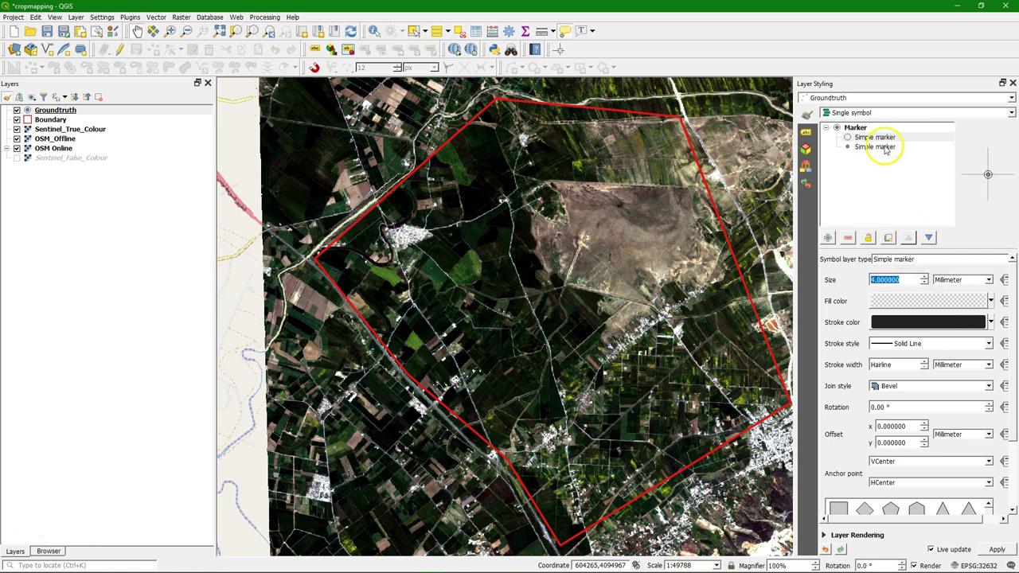
# - Enlarge the other grey simple marker to 8 mm
pyautogui.click(882, 148)
pyautogui.click(882, 148)
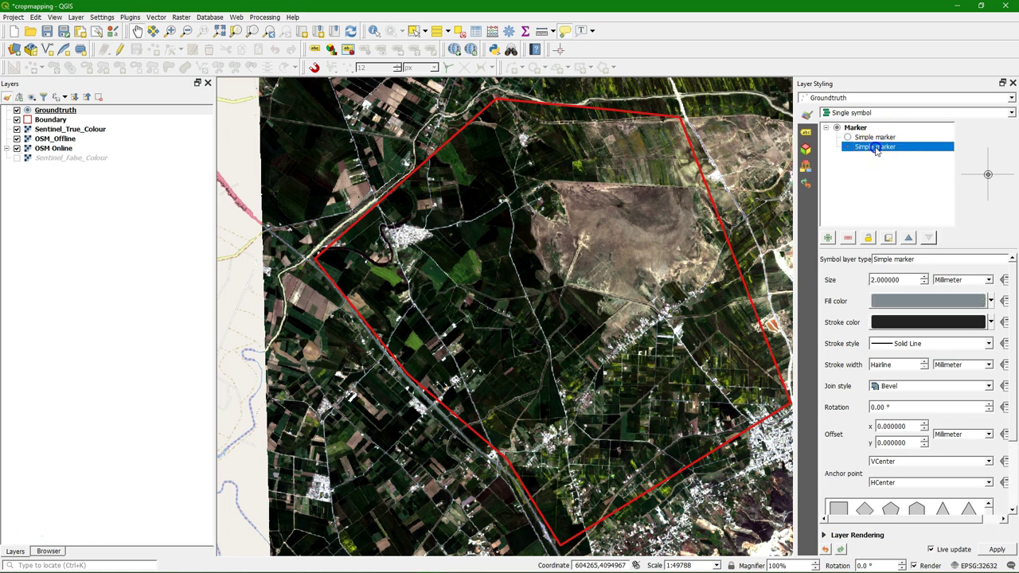
pyautogui.click(926, 277)
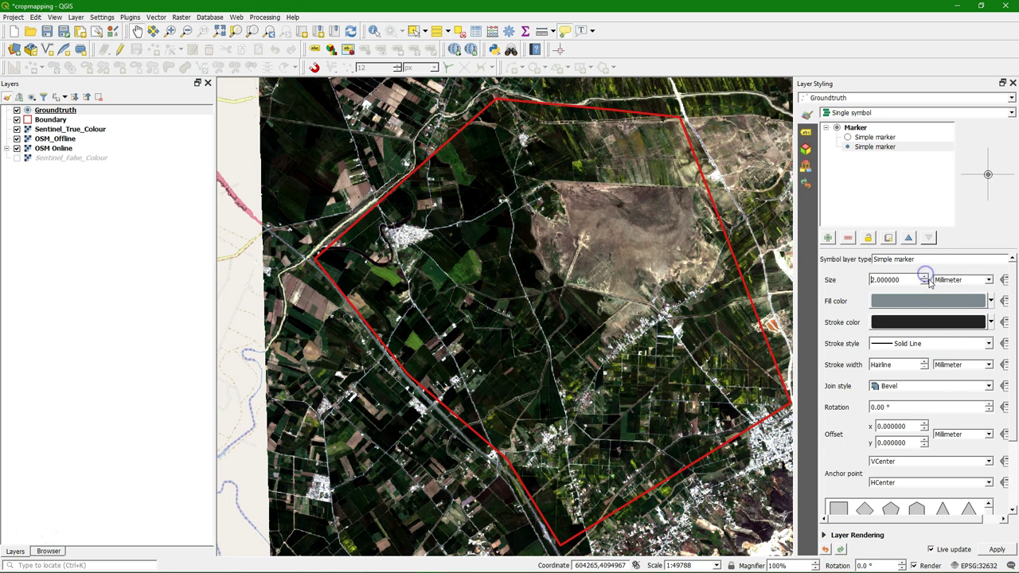
pyautogui.click(925, 276)
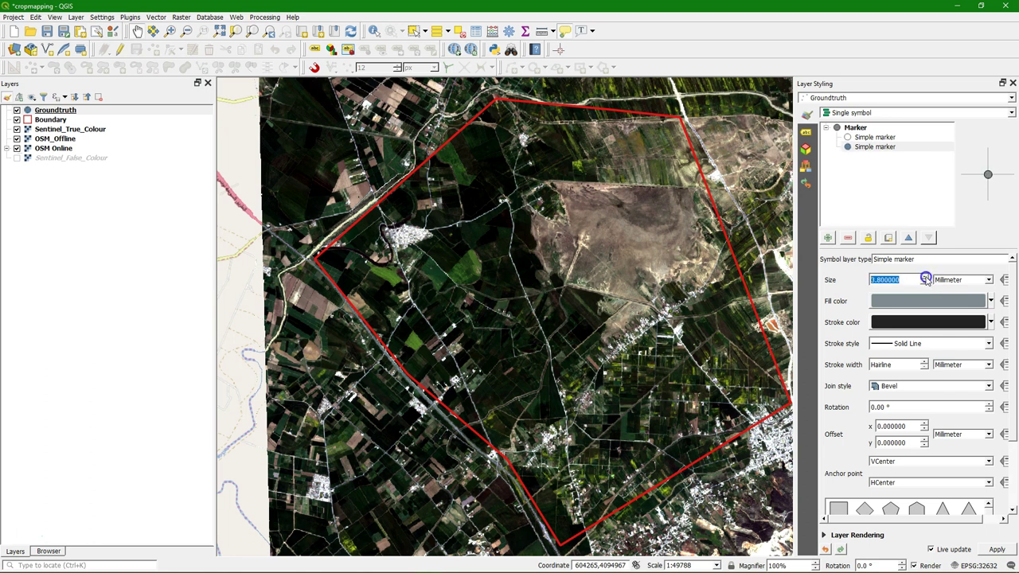
pyautogui.click(926, 276)
pyautogui.click(926, 276)
pyautogui.click(926, 277)
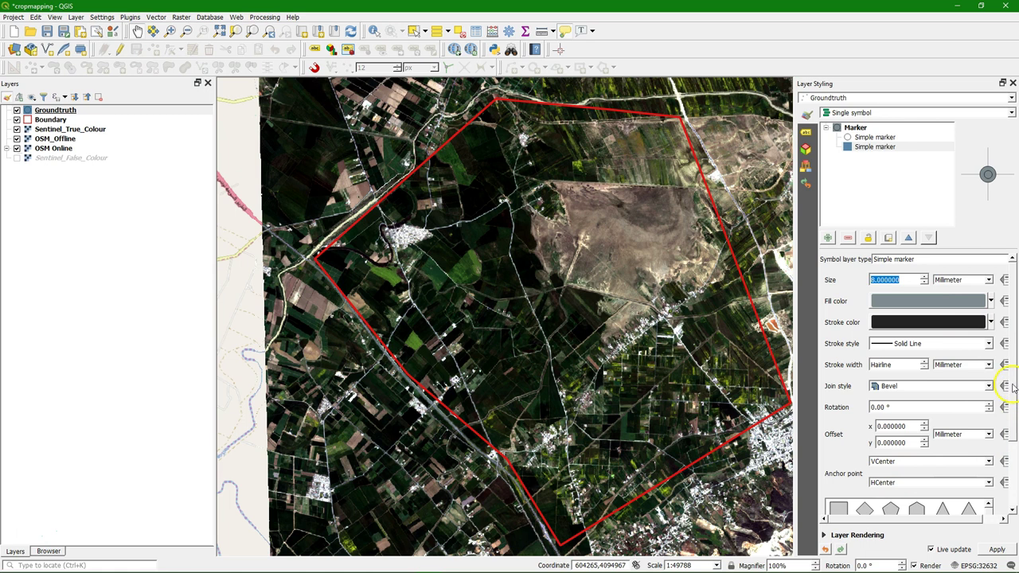
# - Change the 8 mm grey marker to a cross with a 1 mm outline width
pyautogui.scroll(-3, 996, 390)
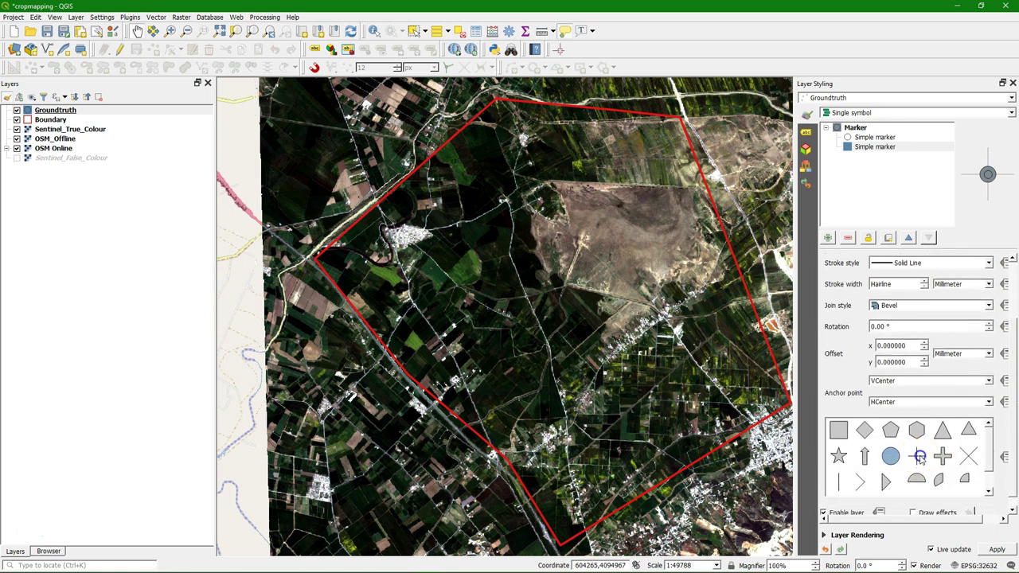
pyautogui.click(919, 455)
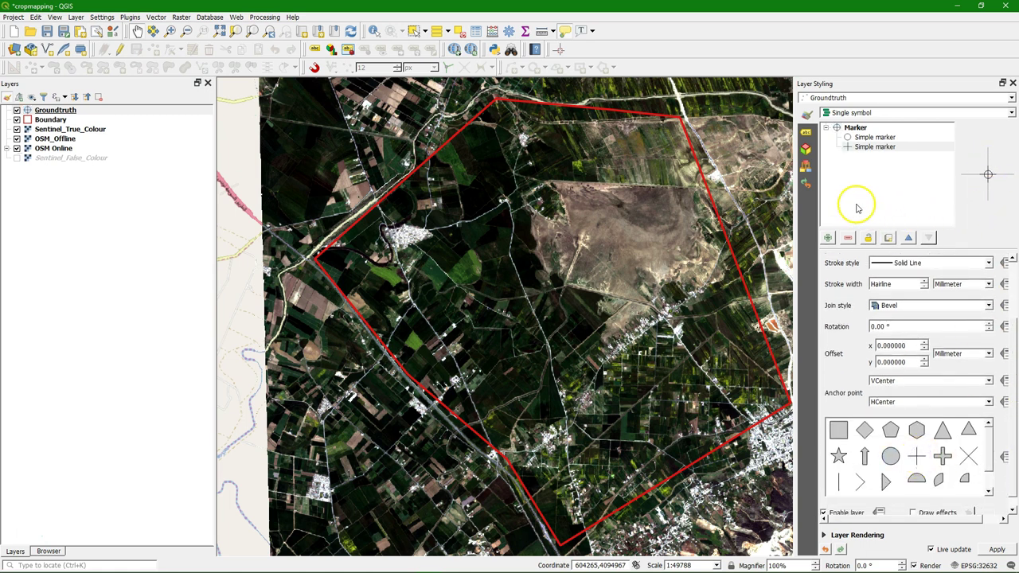
pyautogui.scroll(3, 1005, 339)
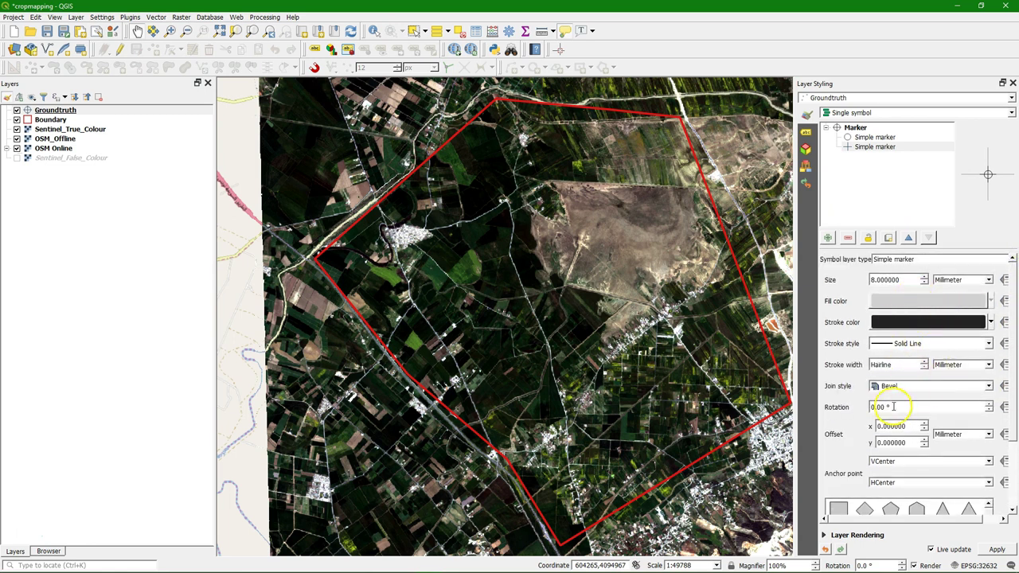
pyautogui.click(924, 361)
pyautogui.click(924, 361)
pyautogui.click(924, 360)
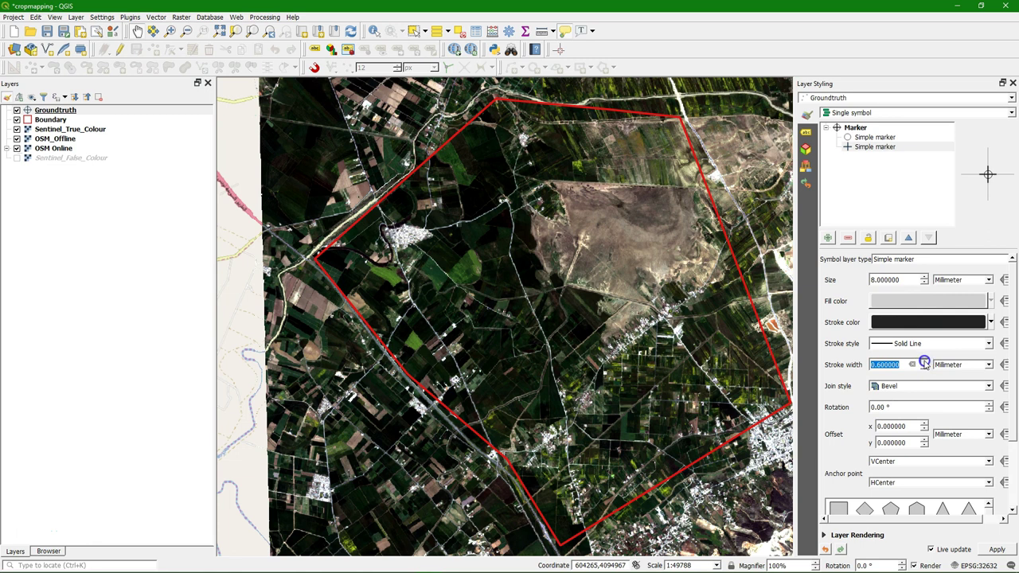
pyautogui.click(924, 361)
pyautogui.click(923, 360)
# - Give the circle a 1 mm outline and make both circle and cross outlines blue
pyautogui.click(842, 126)
pyautogui.click(866, 137)
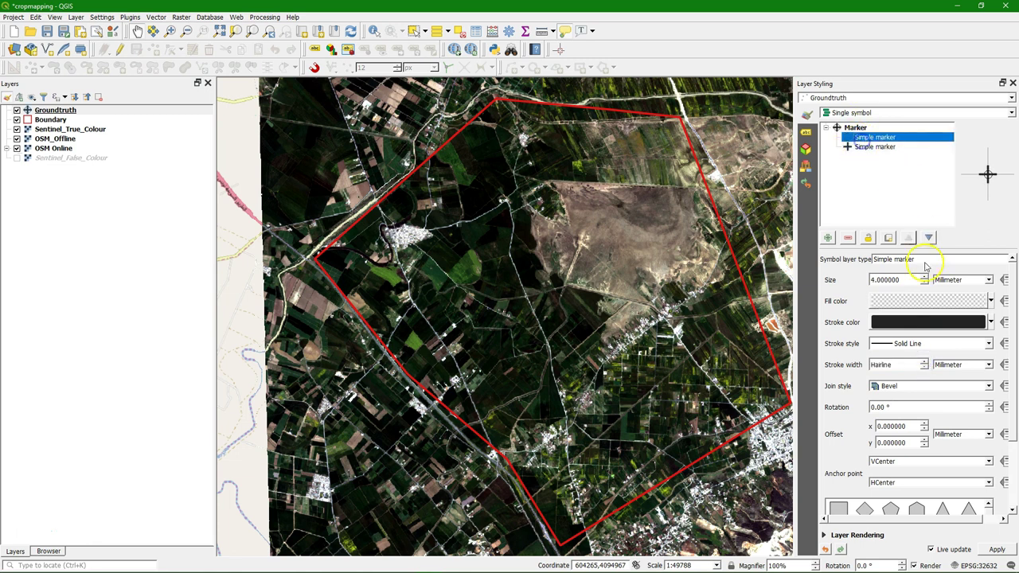
pyautogui.click(930, 365)
pyautogui.click(924, 362)
pyautogui.click(924, 361)
pyautogui.click(925, 362)
pyautogui.click(926, 361)
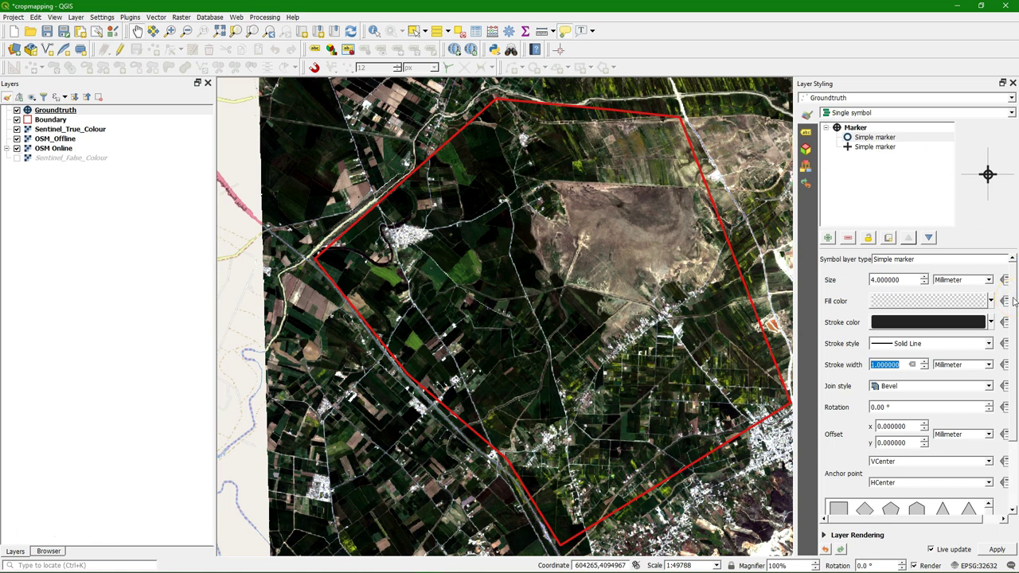
pyautogui.moveTo(1014, 299)
pyautogui.mouseDown()
pyautogui.moveTo(1015, 365)
pyautogui.moveTo(1009, 247)
pyautogui.mouseUp()
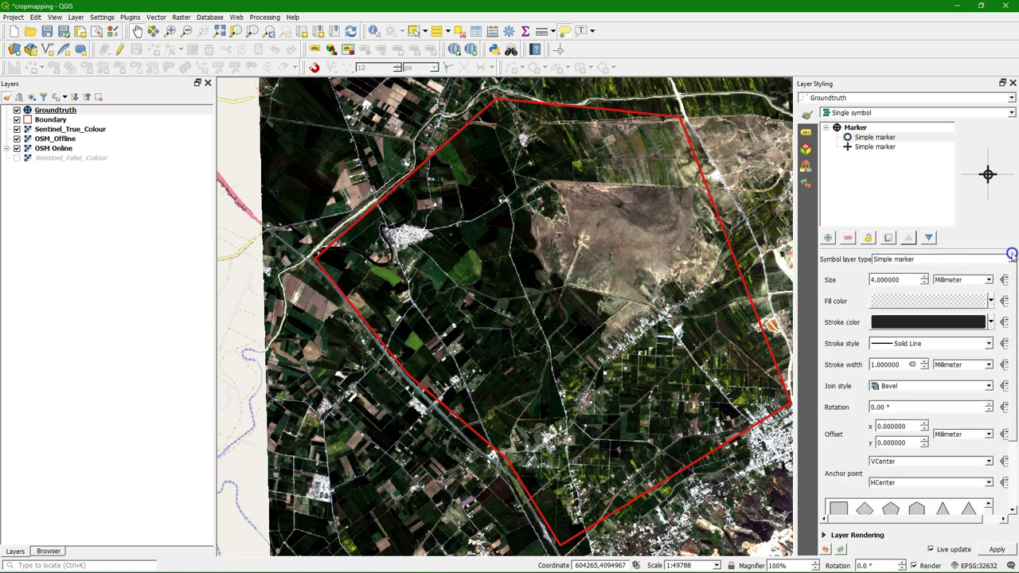
pyautogui.click(990, 322)
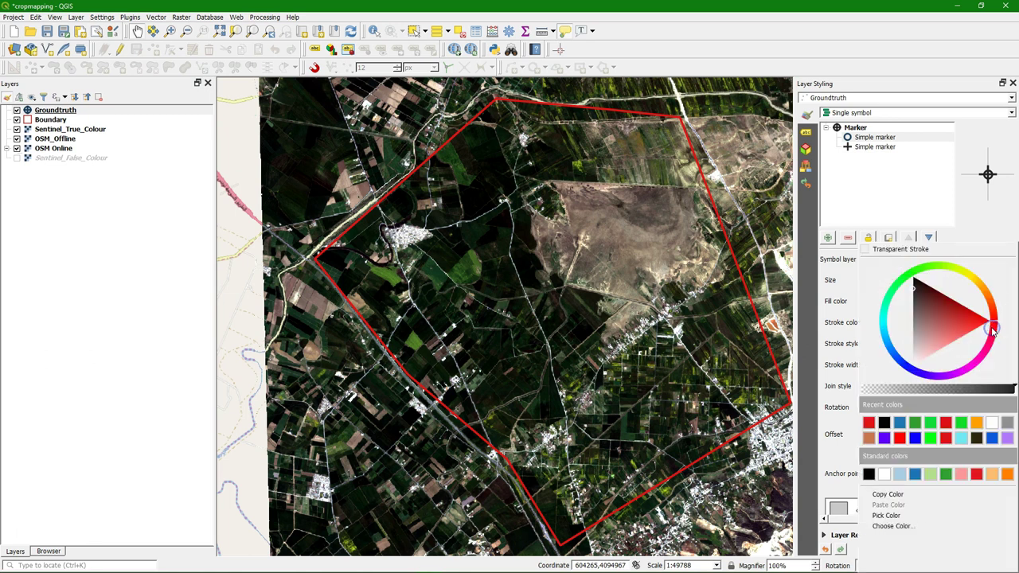
pyautogui.click(915, 438)
pyautogui.click(872, 147)
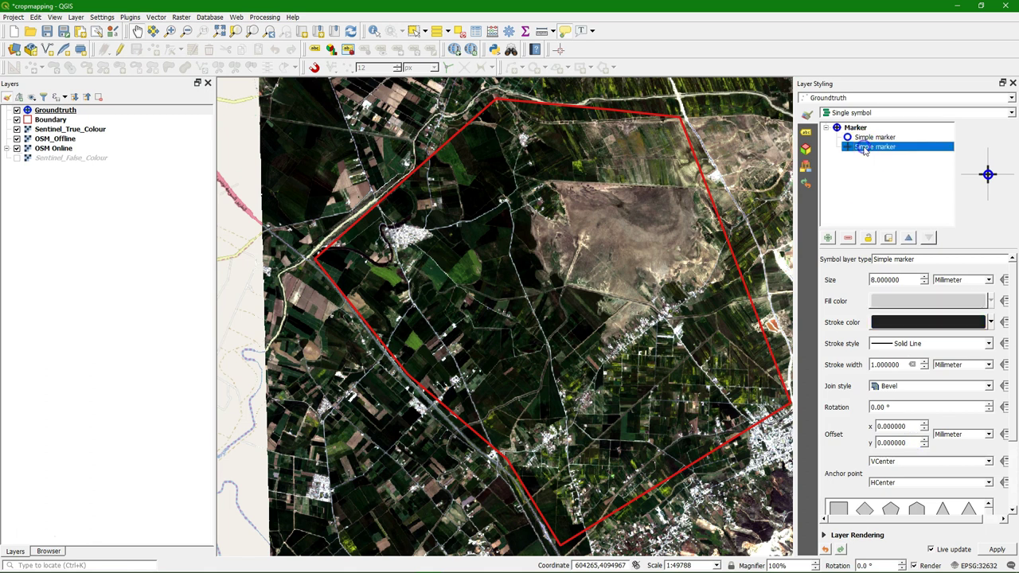
pyautogui.click(991, 322)
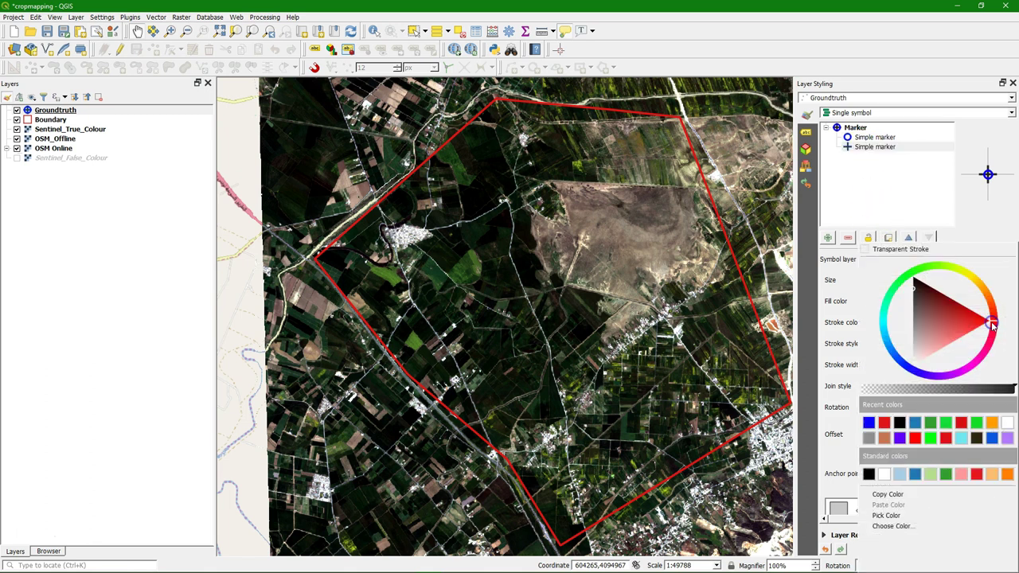
pyautogui.click(869, 422)
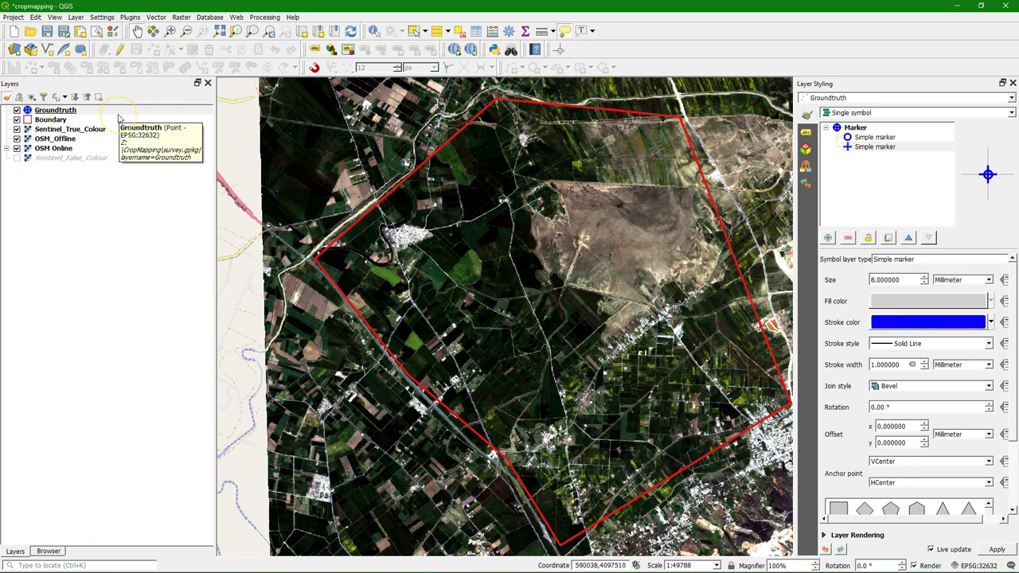
# - Set the fid field's widget type to Hidden in the Groundtruth layer's Attributes Form
pyautogui.rightClick(48, 111)
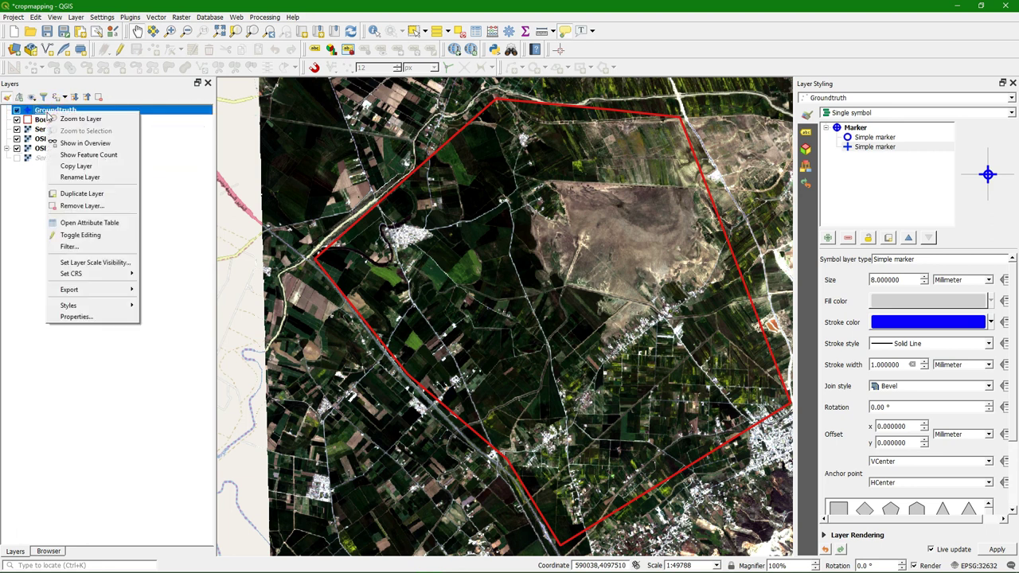
pyautogui.click(89, 317)
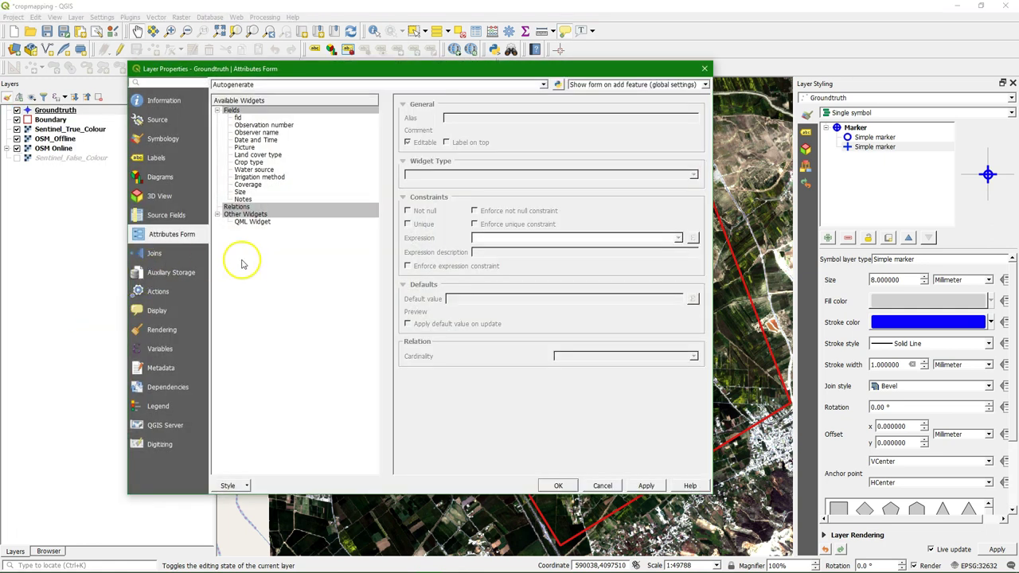
pyautogui.click(190, 243)
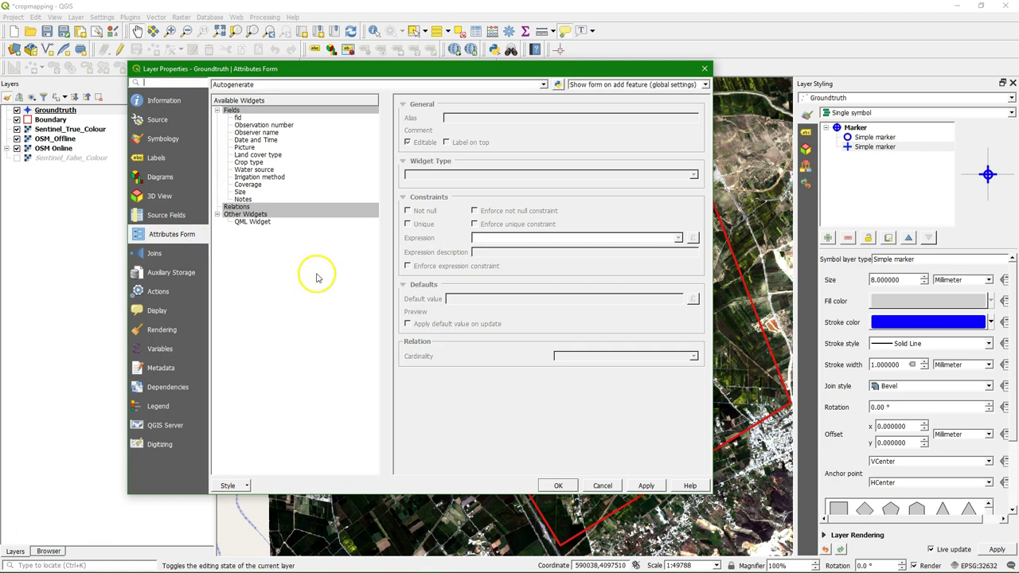
pyautogui.click(245, 125)
pyautogui.click(238, 117)
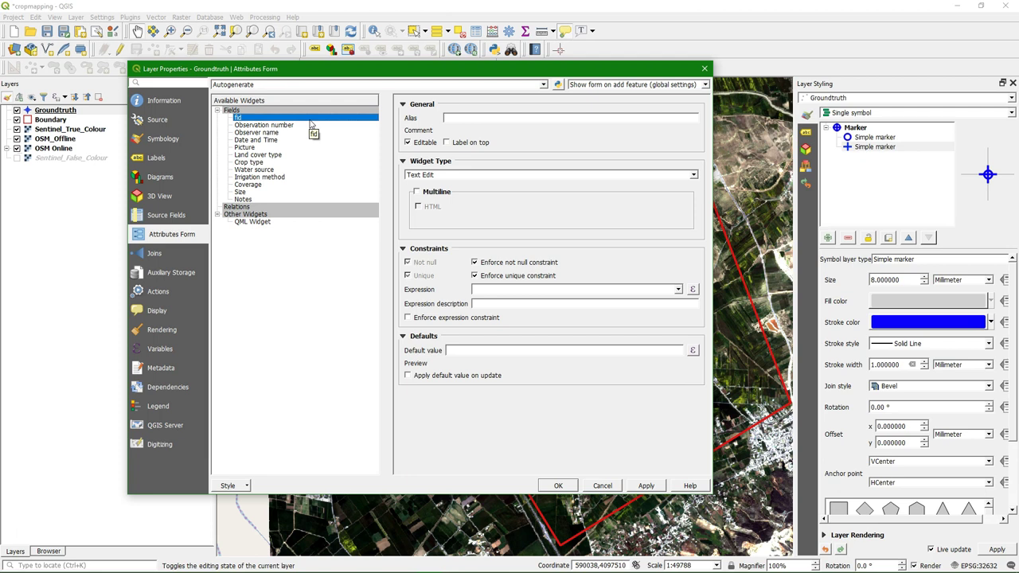
pyautogui.click(454, 180)
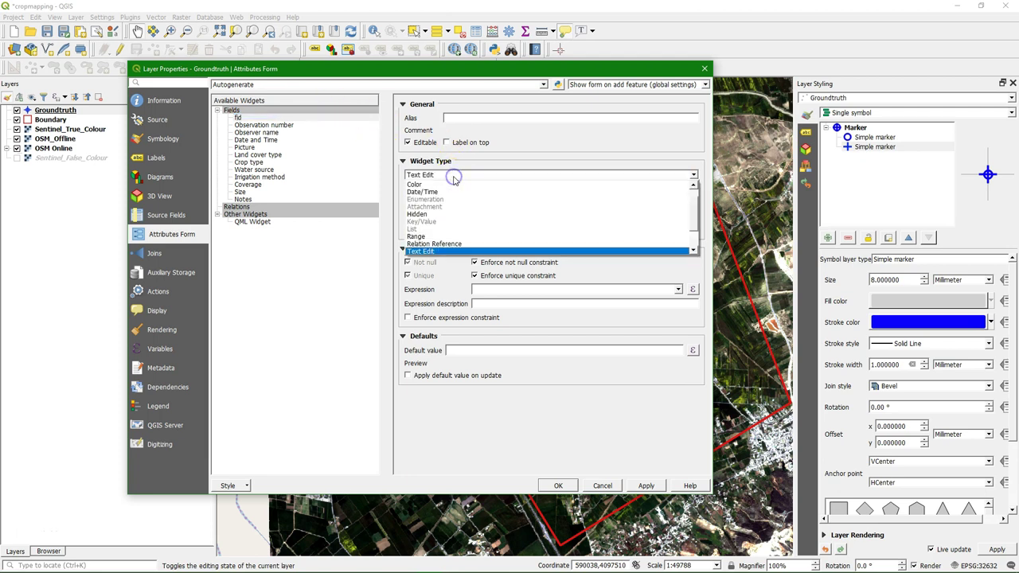
pyautogui.click(426, 214)
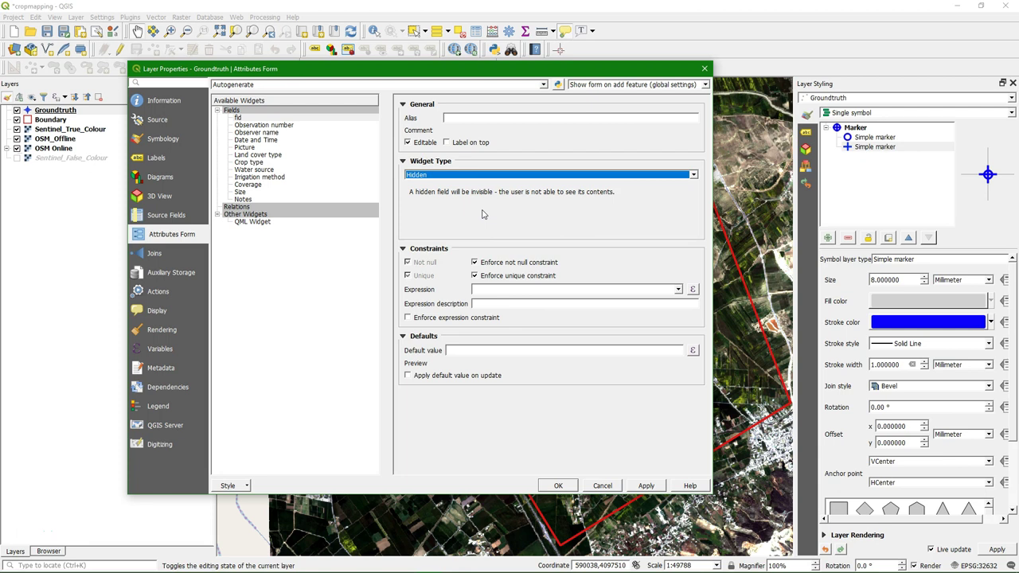
# - Make Observation number a Text Edit field with a Not null constraint and apply
pyautogui.click(283, 125)
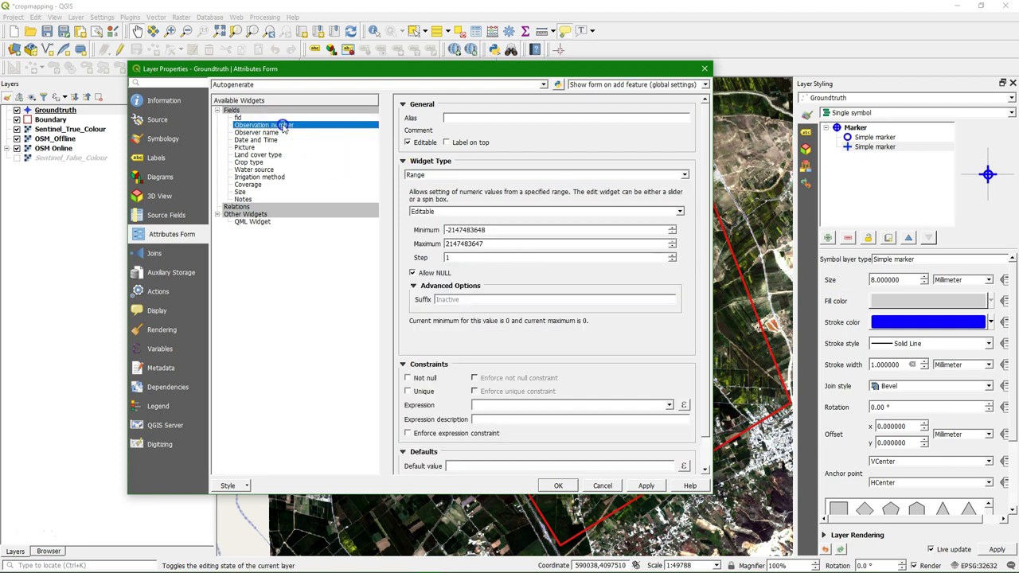
pyautogui.click(470, 118)
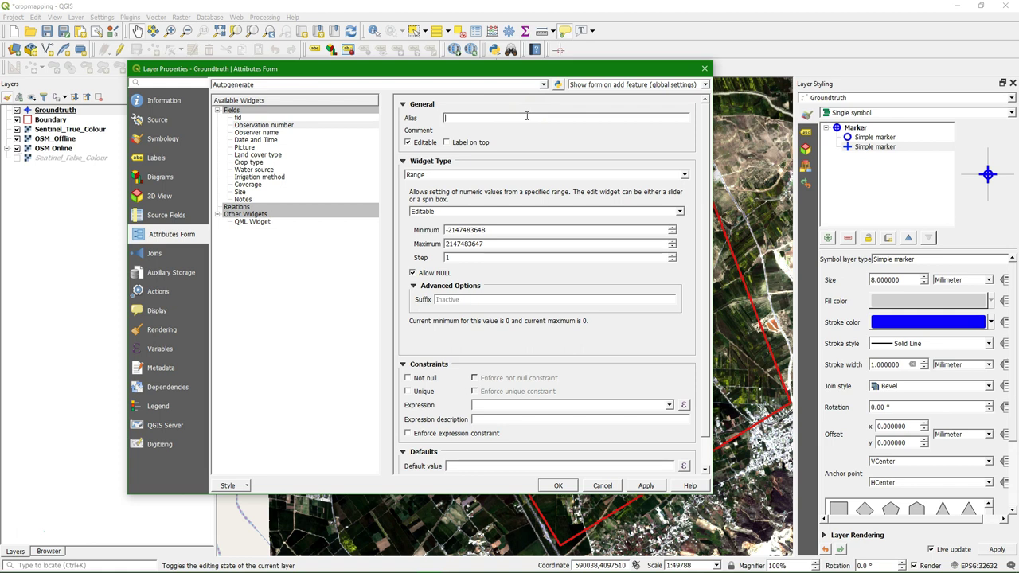
pyautogui.click(425, 175)
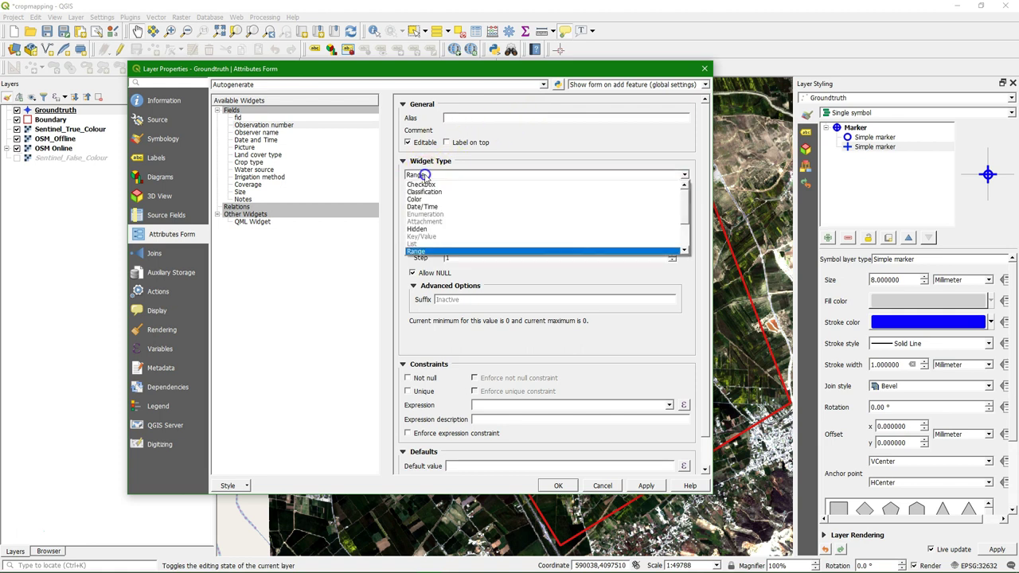
pyautogui.click(436, 177)
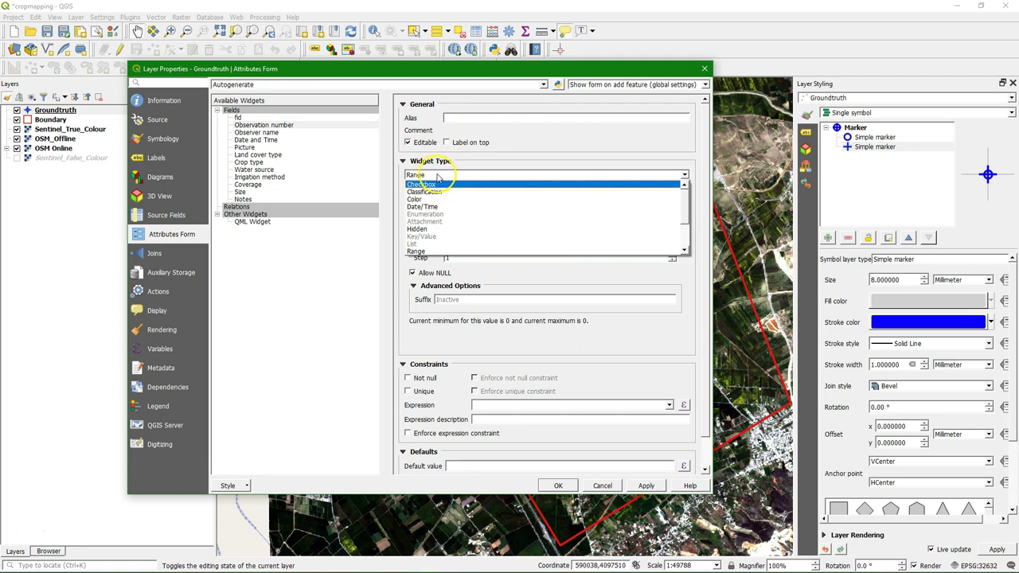
pyautogui.scroll(-2, 434, 199)
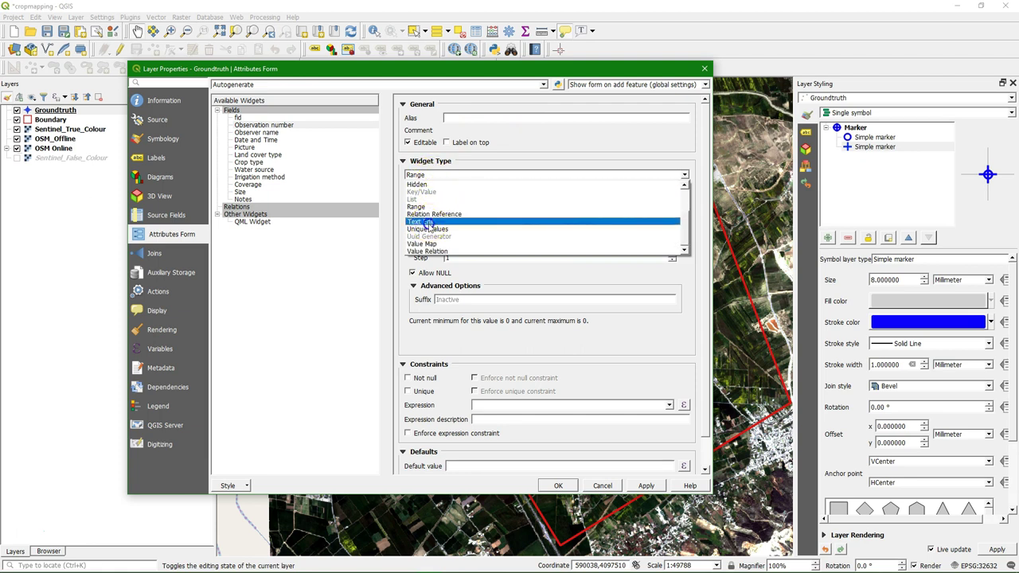
pyautogui.click(427, 223)
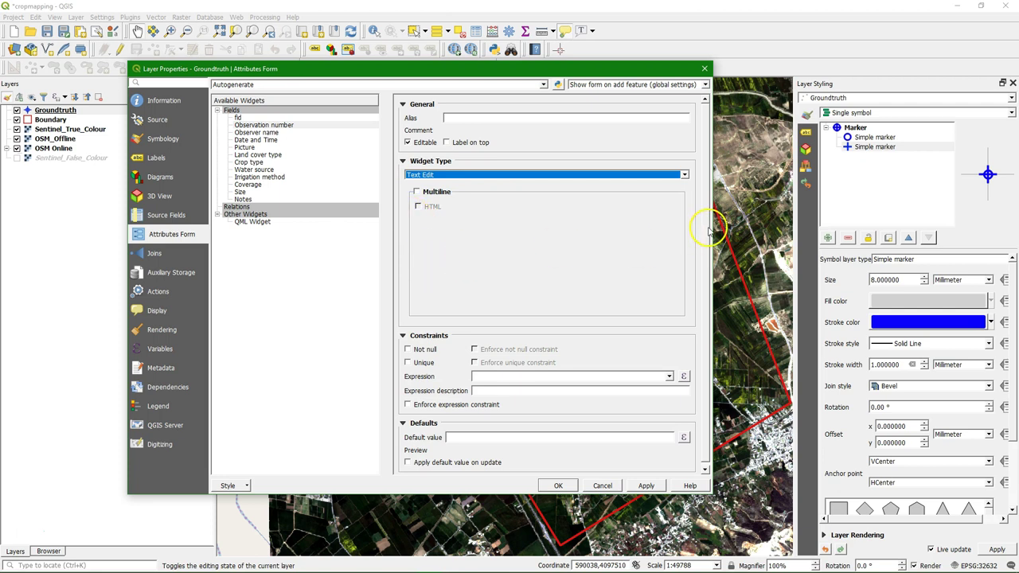
pyautogui.moveTo(705, 235); pyautogui.dragTo(702, 249)
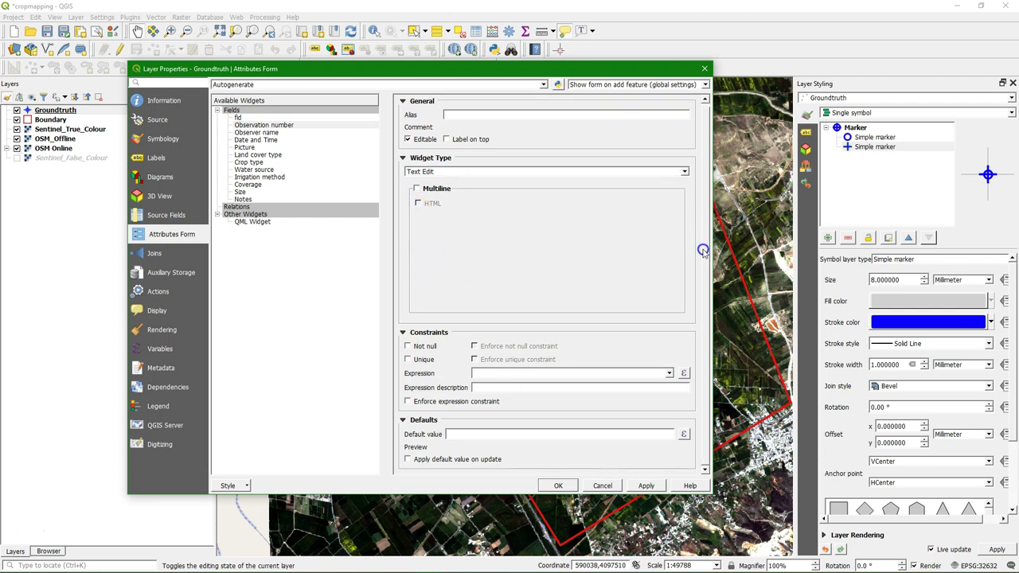
pyautogui.click(408, 346)
pyautogui.click(646, 486)
# - Add a Not null constraint to Observer name and apply
pyautogui.click(246, 132)
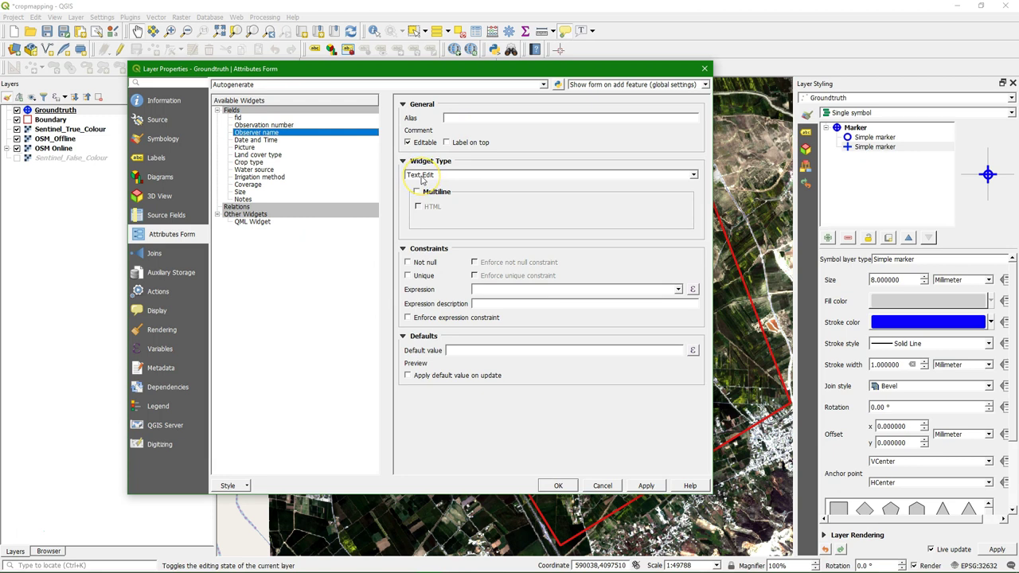
pyautogui.click(408, 263)
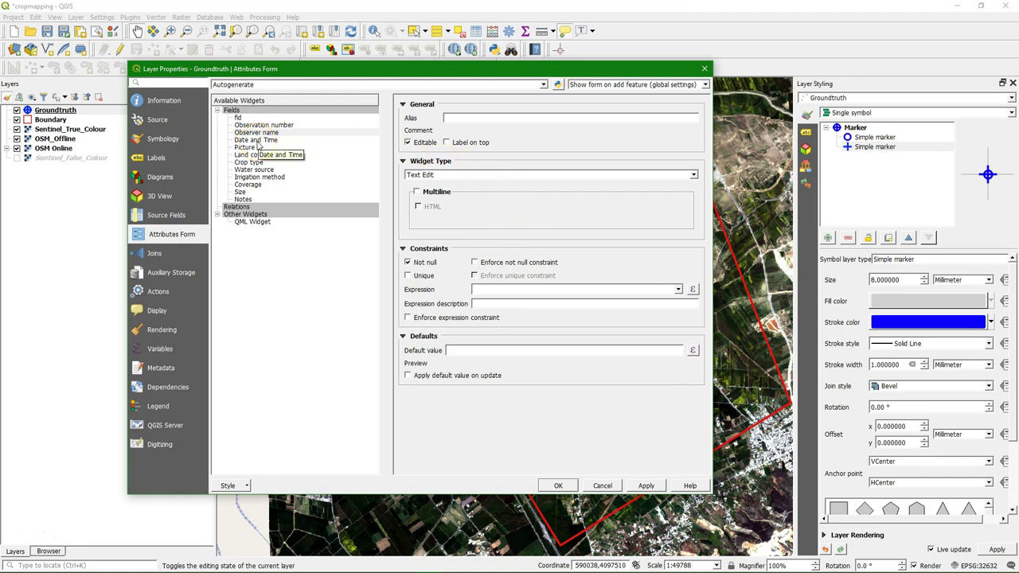
pyautogui.click(646, 486)
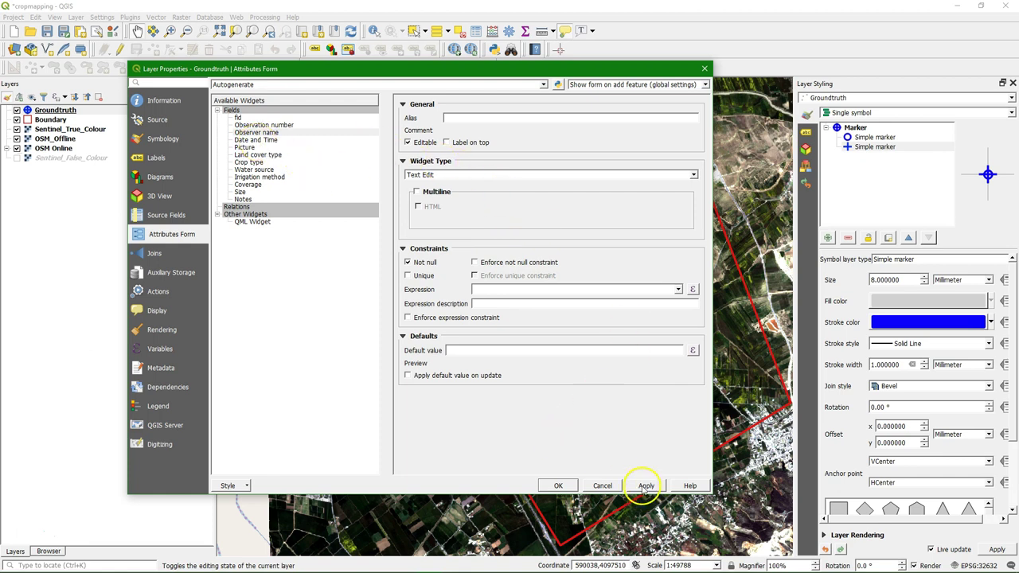
# - Give Date and Time a custom dd-MM-yyyy HH:mm:ss display format without a calendar popup
pyautogui.click(255, 139)
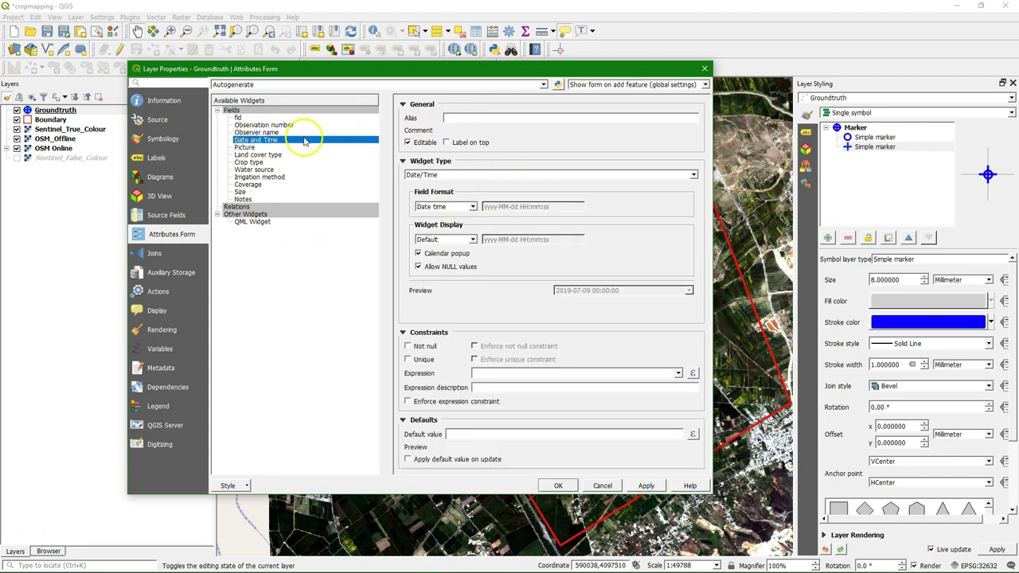
pyautogui.click(444, 251)
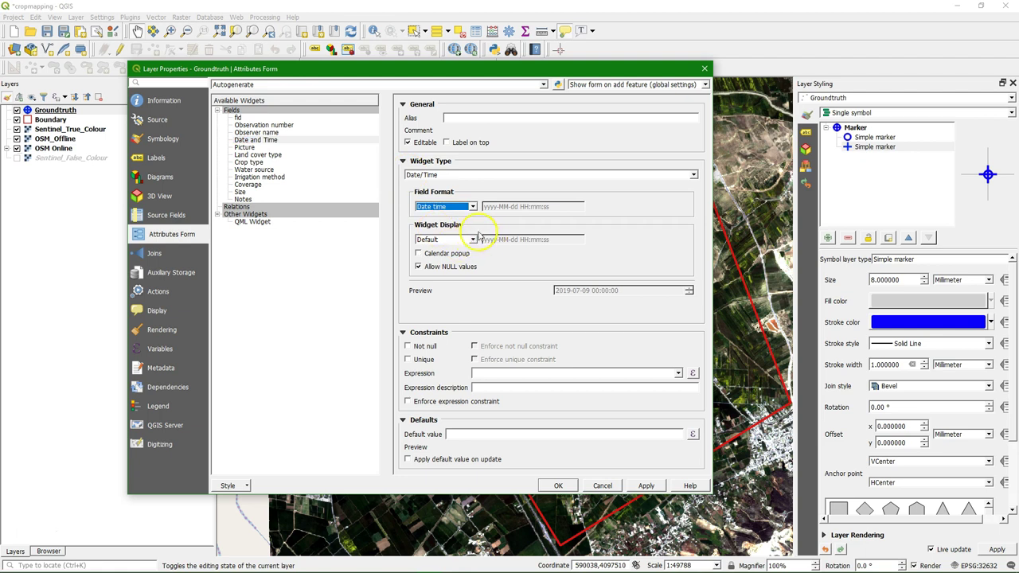
pyautogui.click(470, 240)
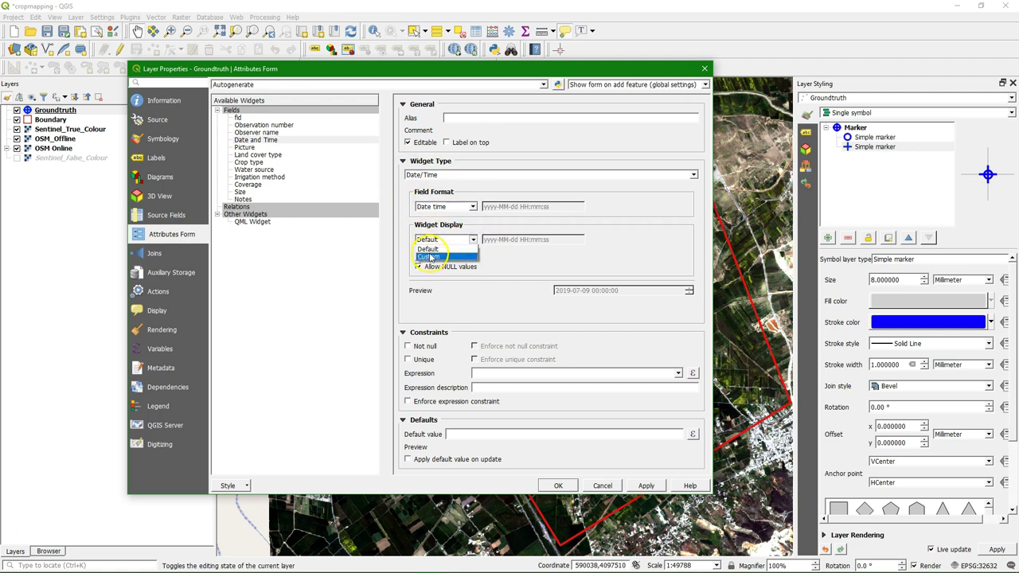
pyautogui.click(430, 256)
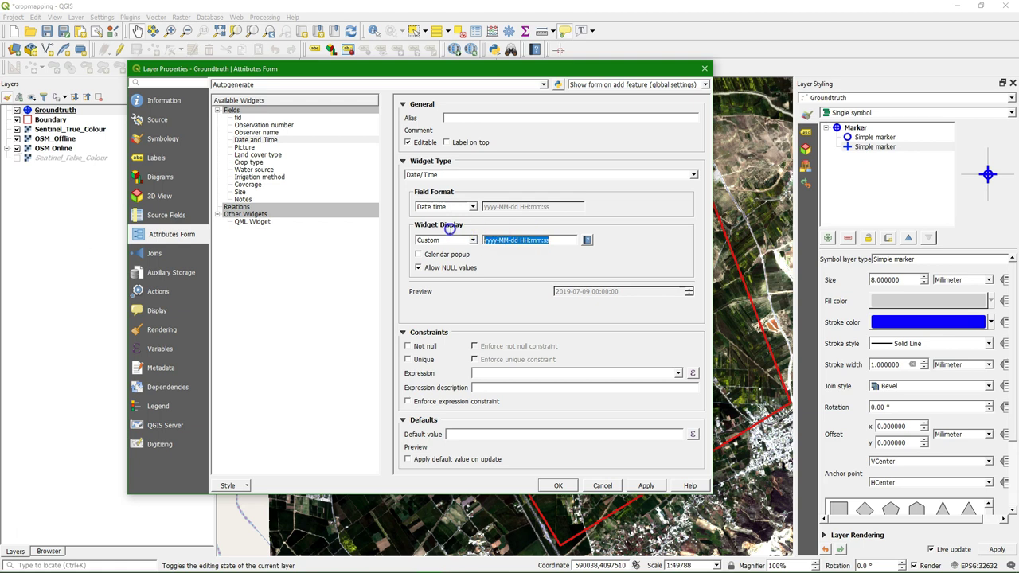
pyautogui.write('dd-MM-yyy')
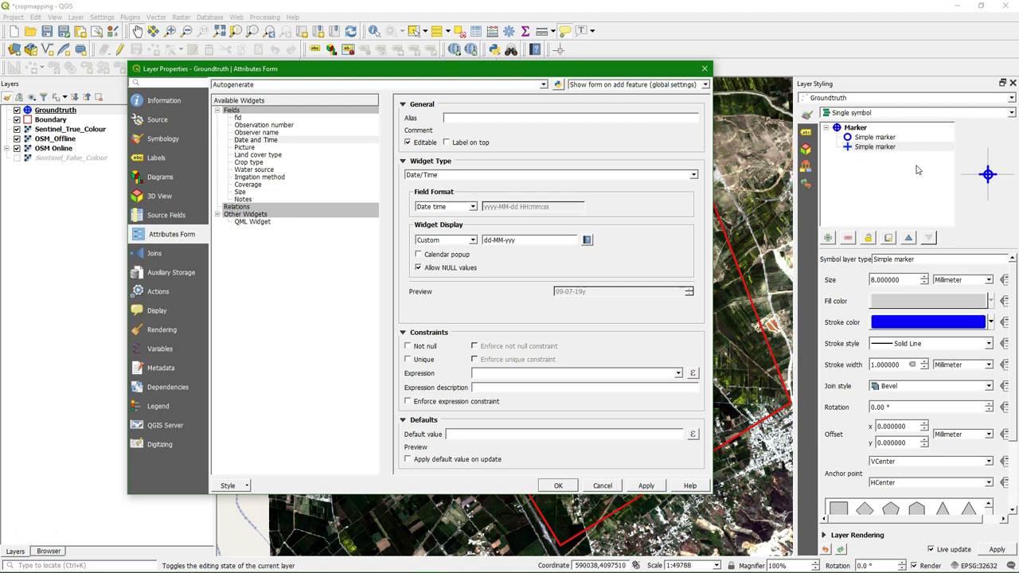
pyautogui.write('y HH:mm:ss')
# - Make Date and Time Not null with default value $now, and apply
pyautogui.click(408, 347)
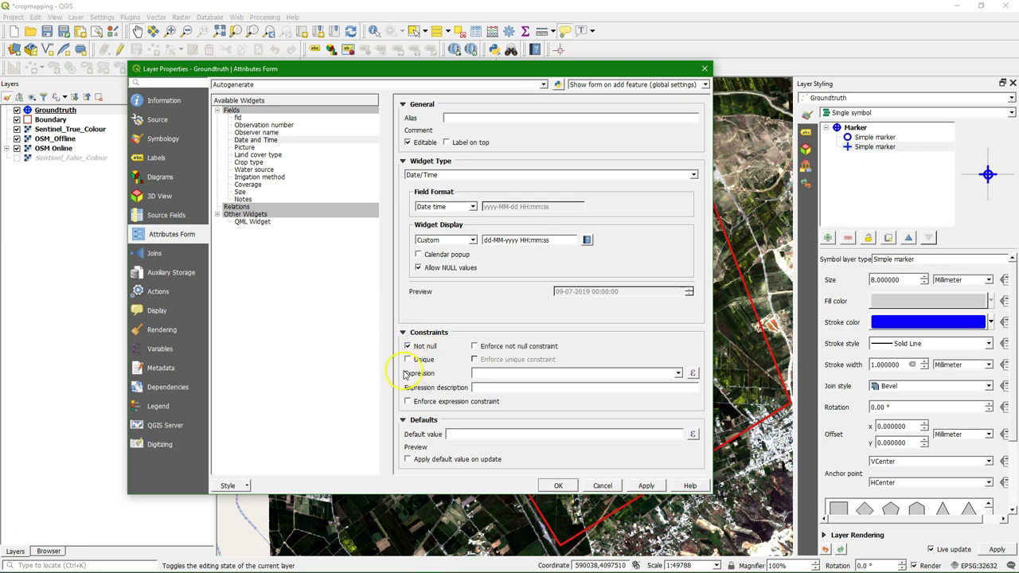
pyautogui.click(480, 435)
pyautogui.write('$now')
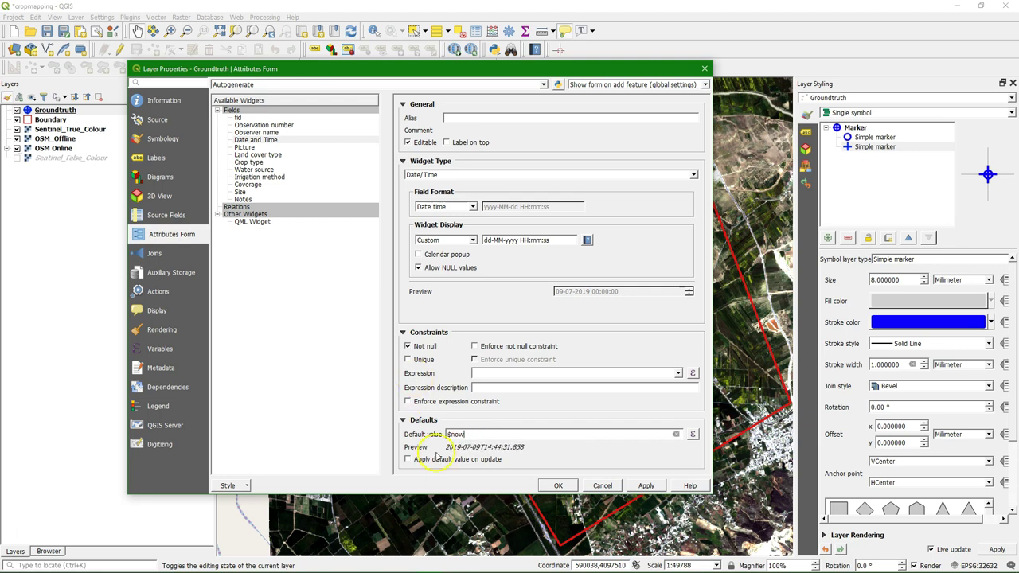
pyautogui.click(647, 486)
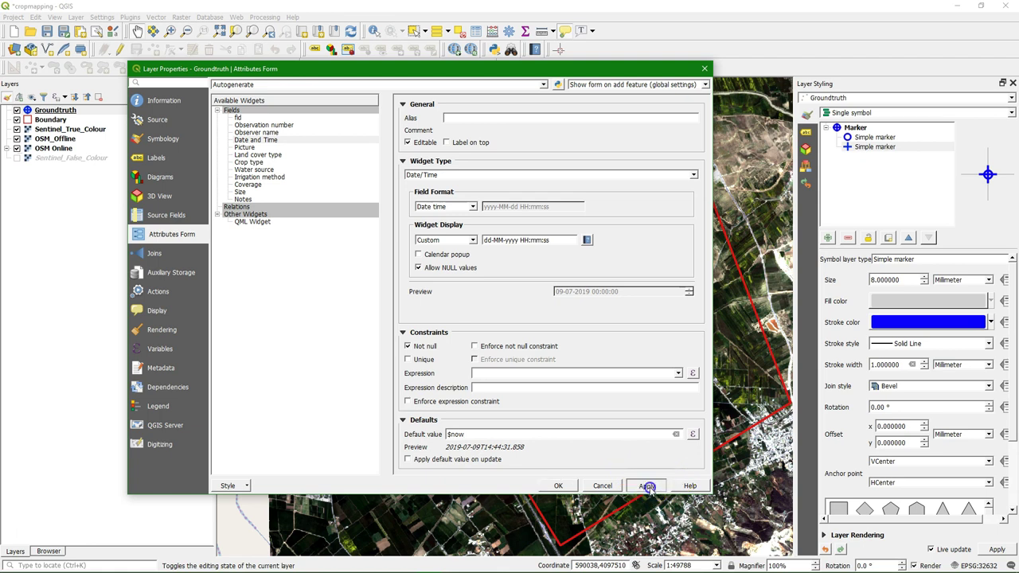
pyautogui.click(246, 147)
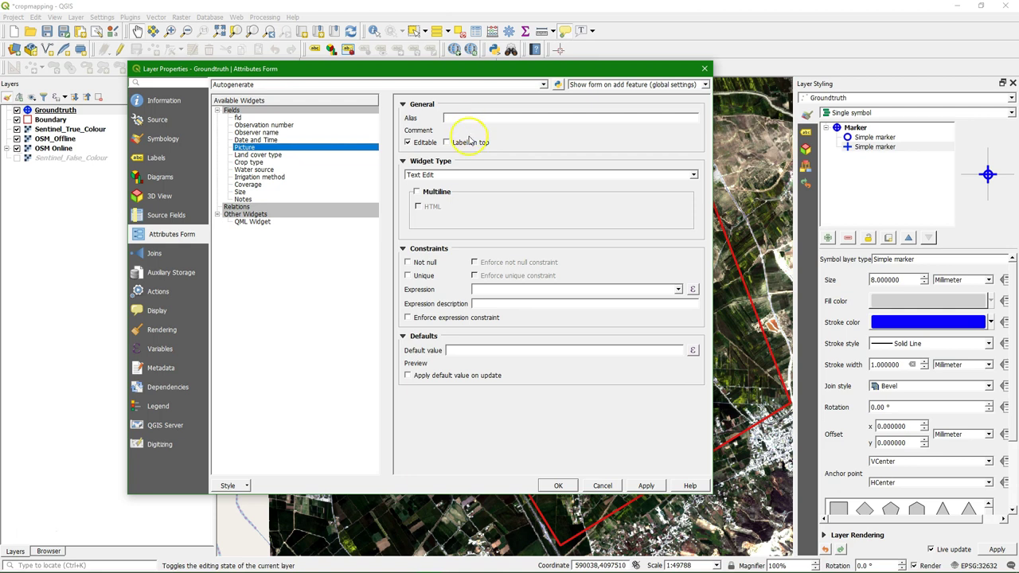
# - Make Picture a Not null Attachment field with relative paths and an Image document viewer
pyautogui.click(447, 174)
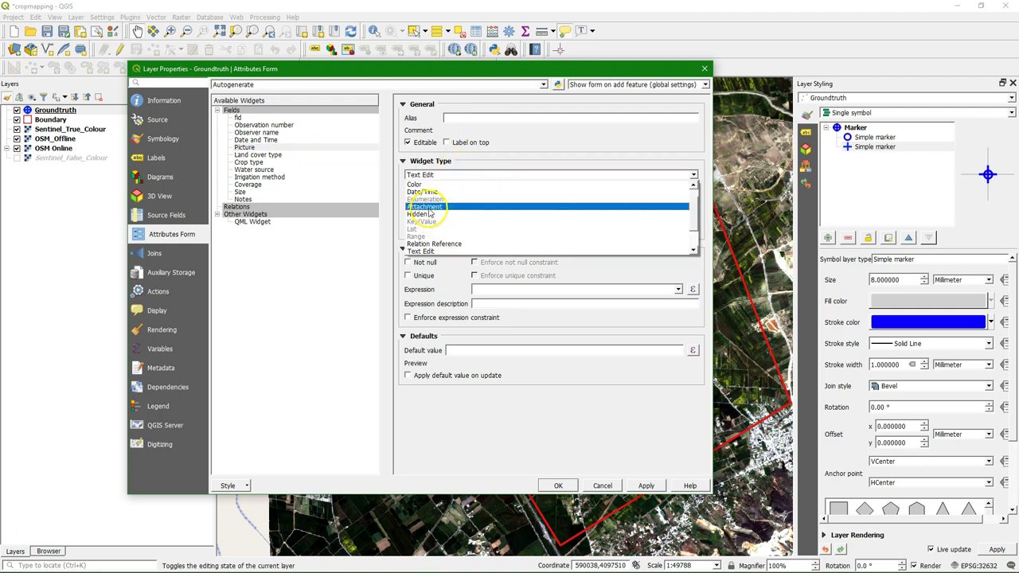
pyautogui.click(428, 208)
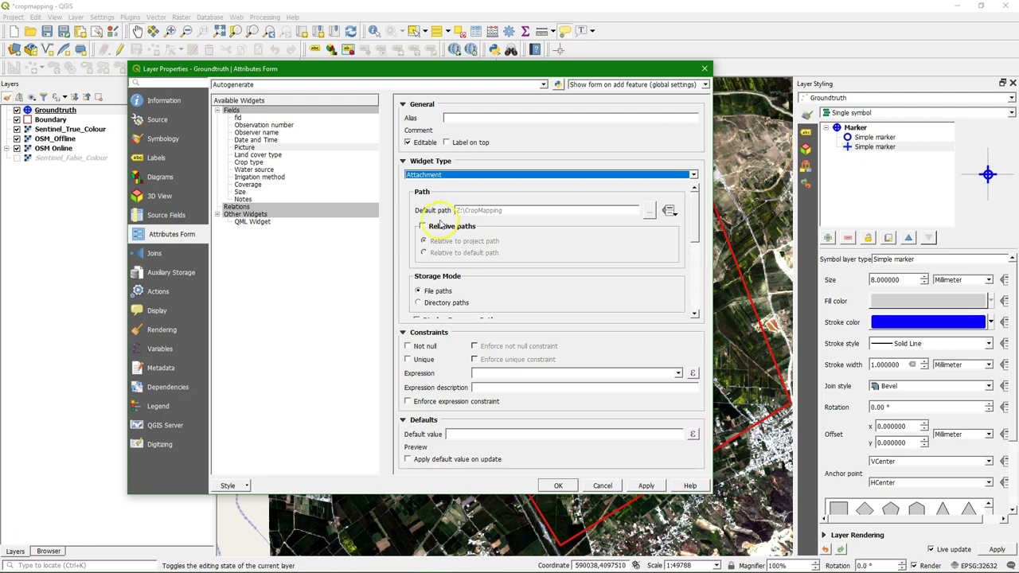
pyautogui.click(423, 227)
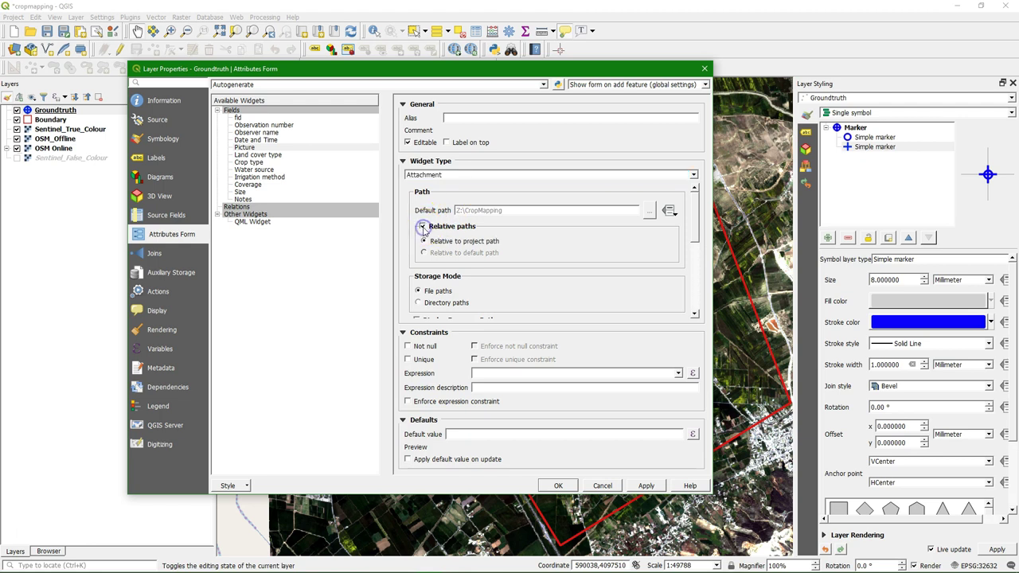
pyautogui.moveTo(694, 231); pyautogui.dragTo(685, 295)
pyautogui.click(479, 256)
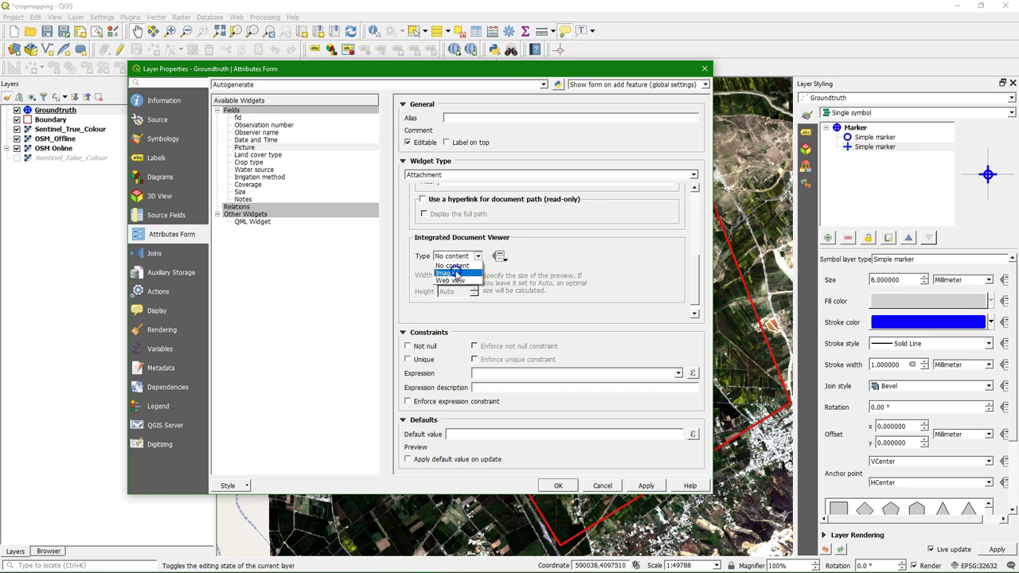
pyautogui.click(454, 273)
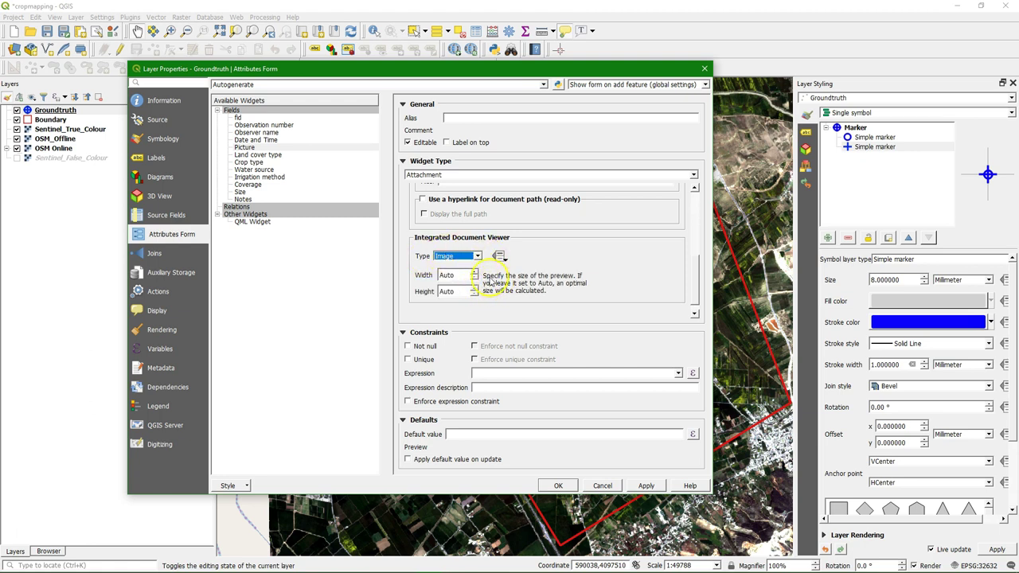
pyautogui.moveTo(695, 277); pyautogui.dragTo(637, 313)
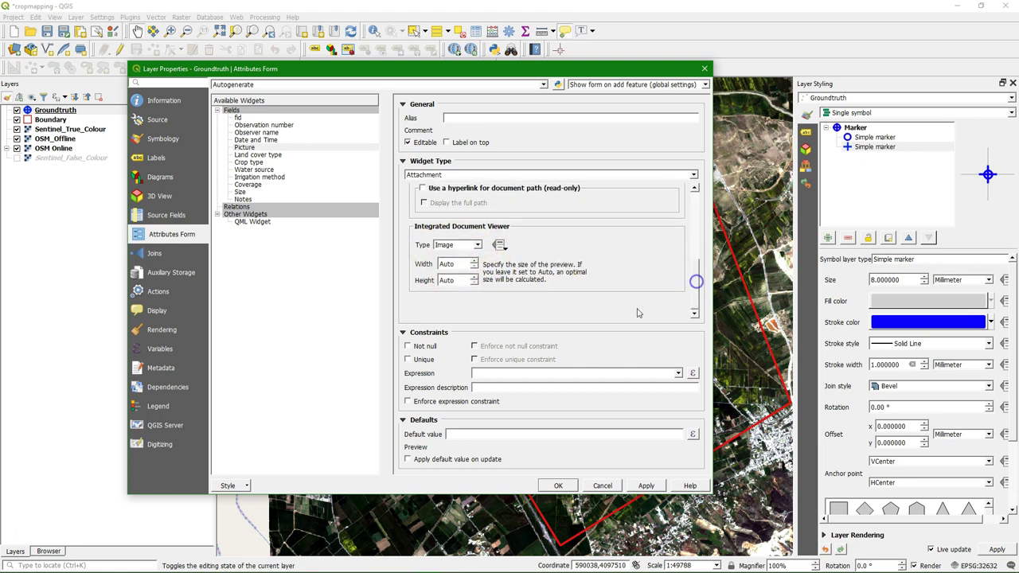
pyautogui.click(407, 347)
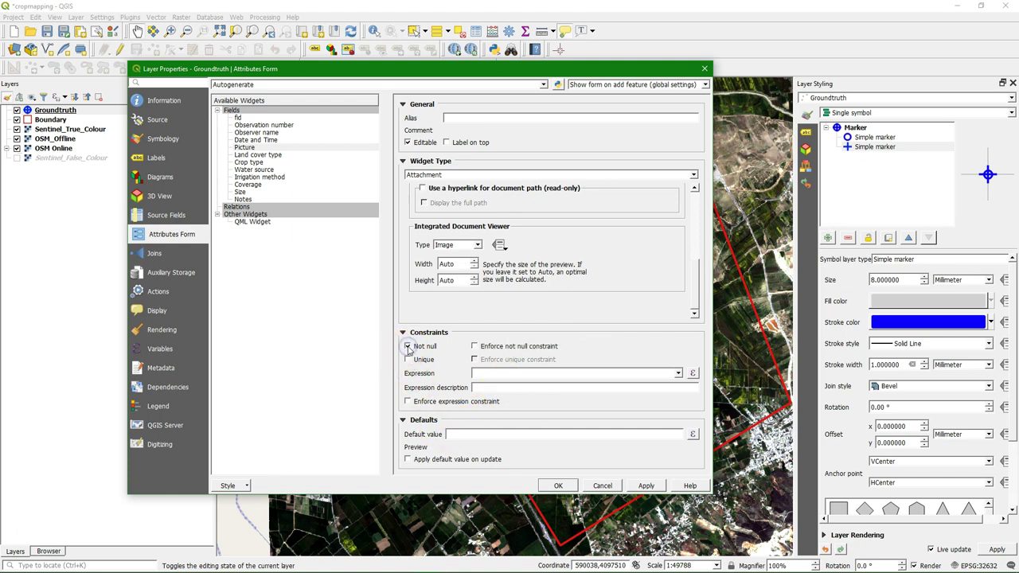
pyautogui.click(251, 155)
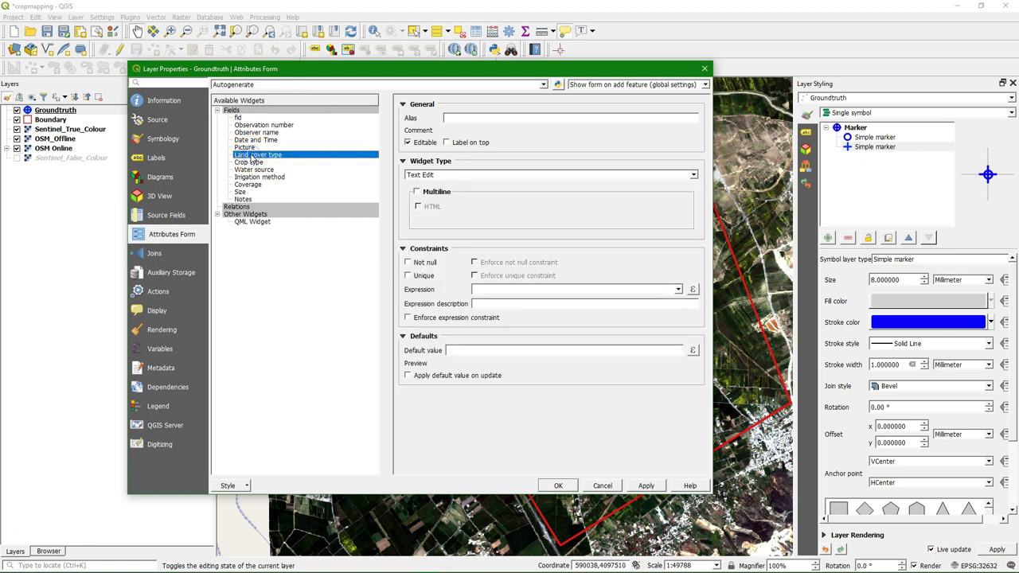
# - Switch Land cover type to a Value Map and fill entries 1 Crop land through 7 Bare soil
pyautogui.click(426, 174)
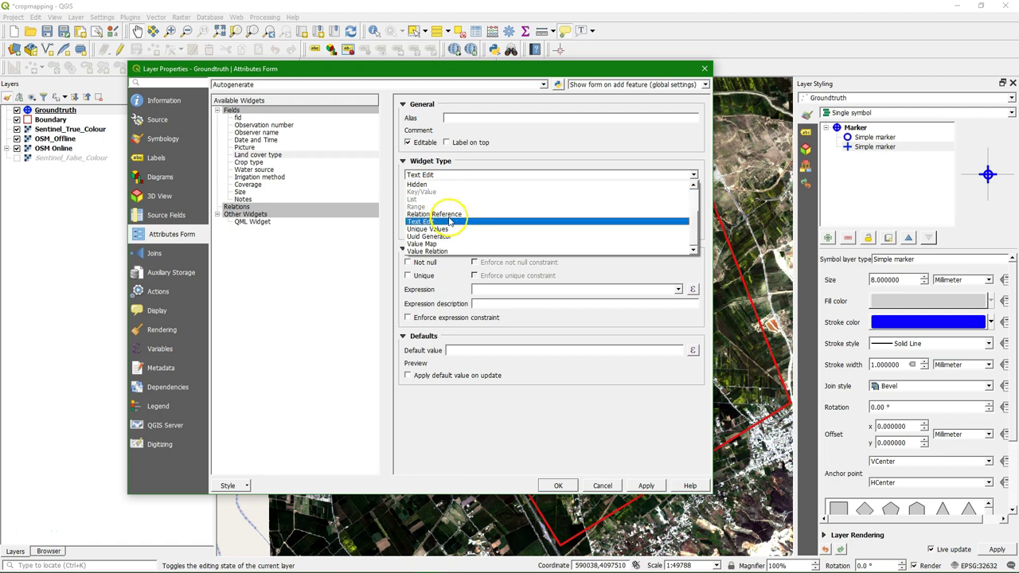
pyautogui.click(456, 243)
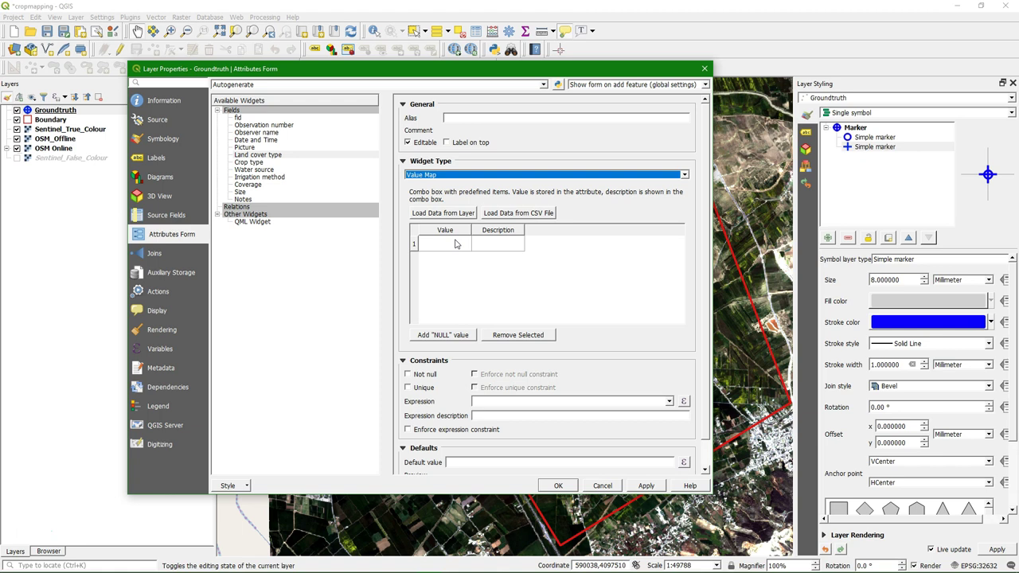
pyautogui.click(456, 244)
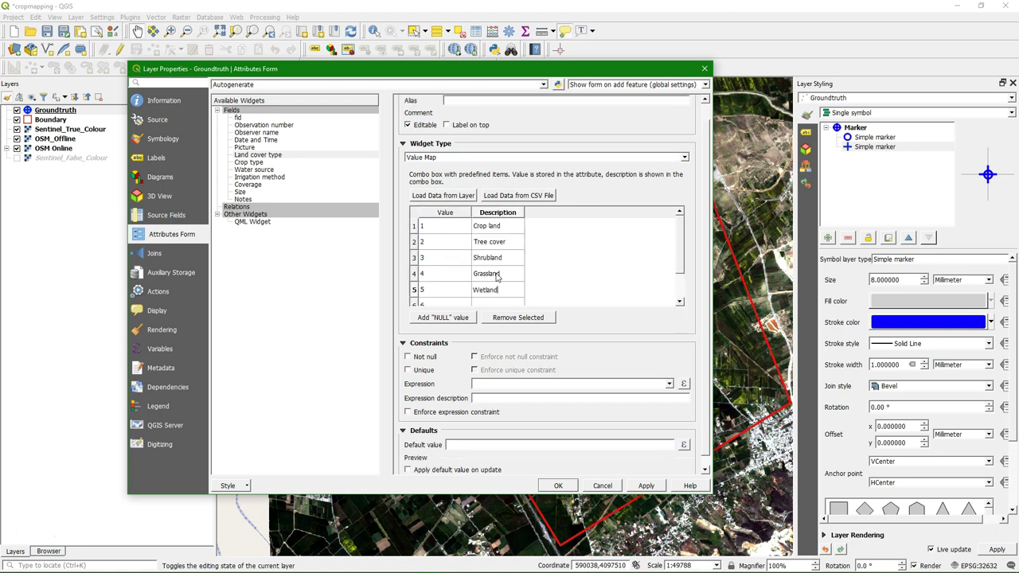
pyautogui.click(576, 321)
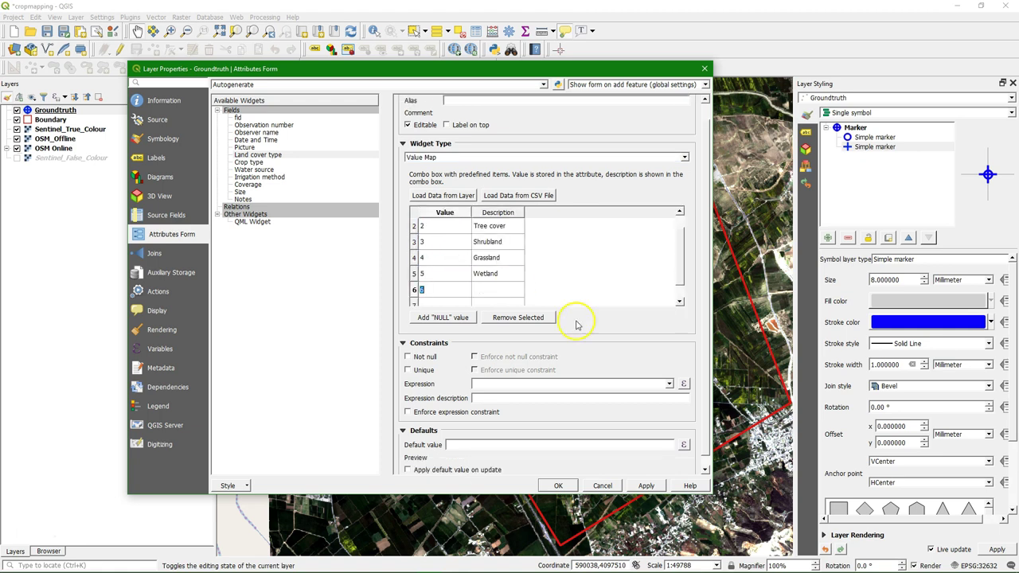
pyautogui.click(576, 321)
pyautogui.click(477, 289)
pyautogui.click(486, 296)
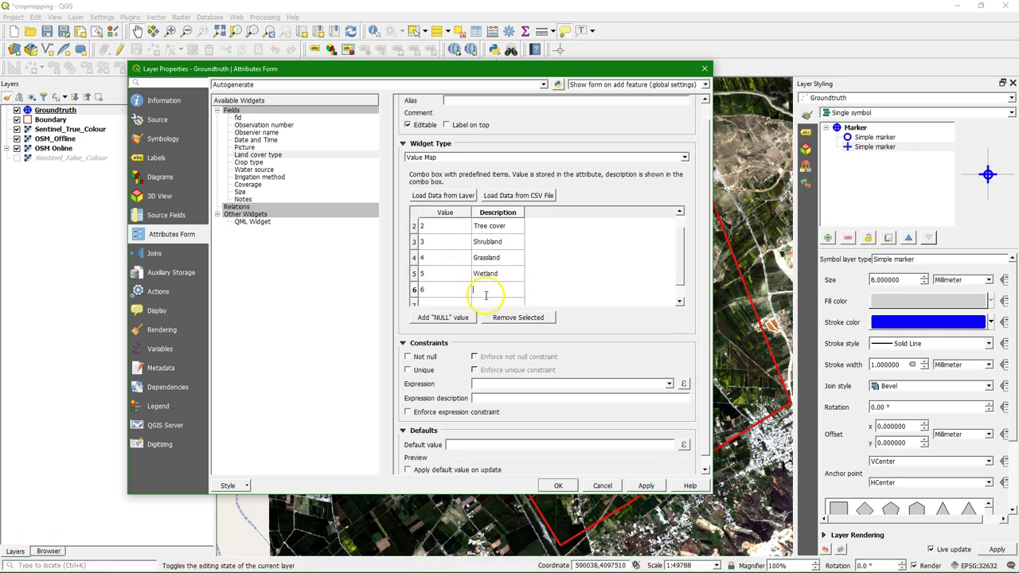
pyautogui.click(434, 302)
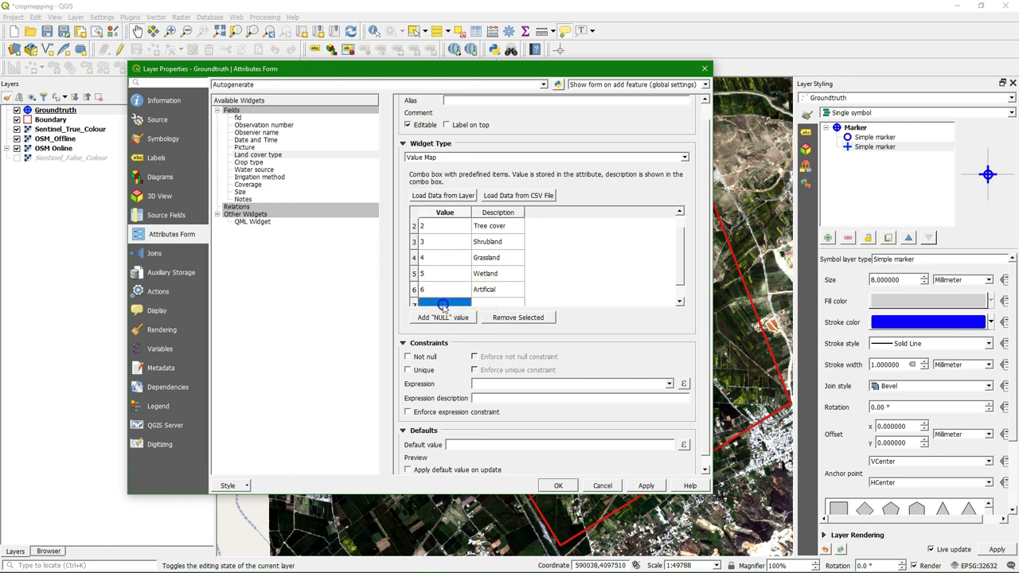
pyautogui.write('7')
pyautogui.click(493, 291)
pyautogui.write('Bare soil')
# - Add value map entries 8 Fallow land, 9 Seasonal water and 10 Permanent water
pyautogui.click(433, 303)
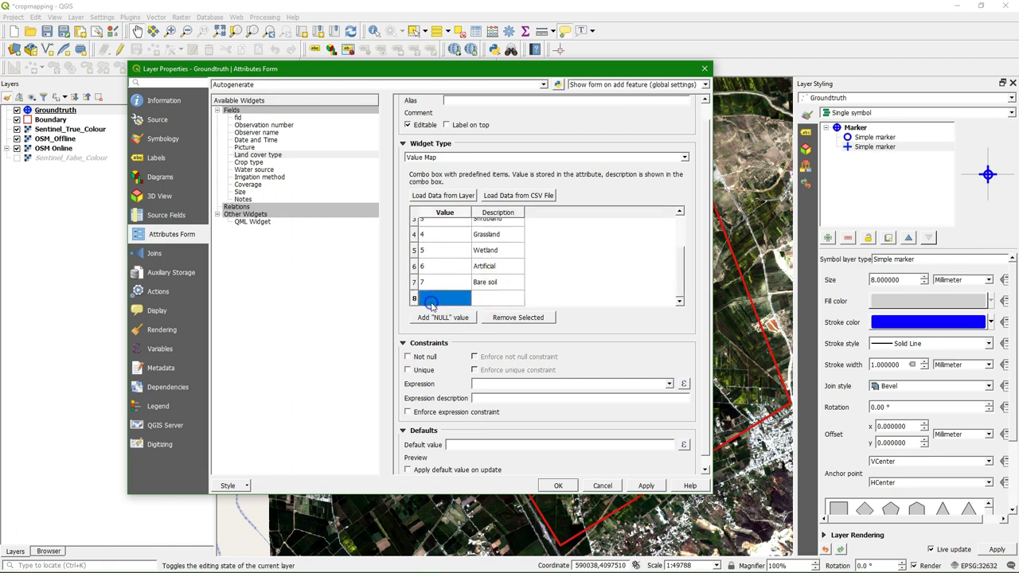
pyautogui.write('8')
pyautogui.click(508, 298)
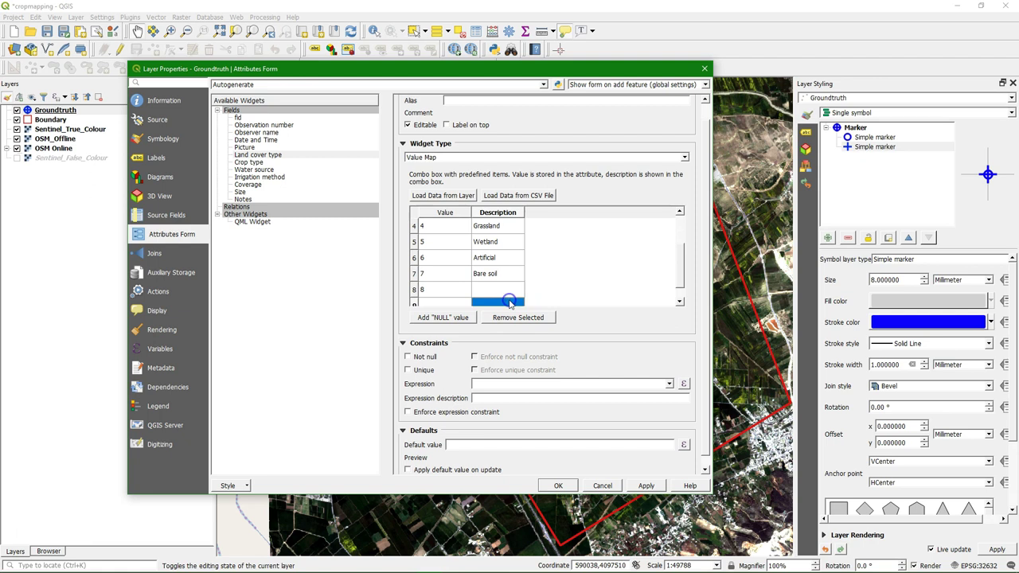
pyautogui.click(510, 285)
pyautogui.write('Fallow land')
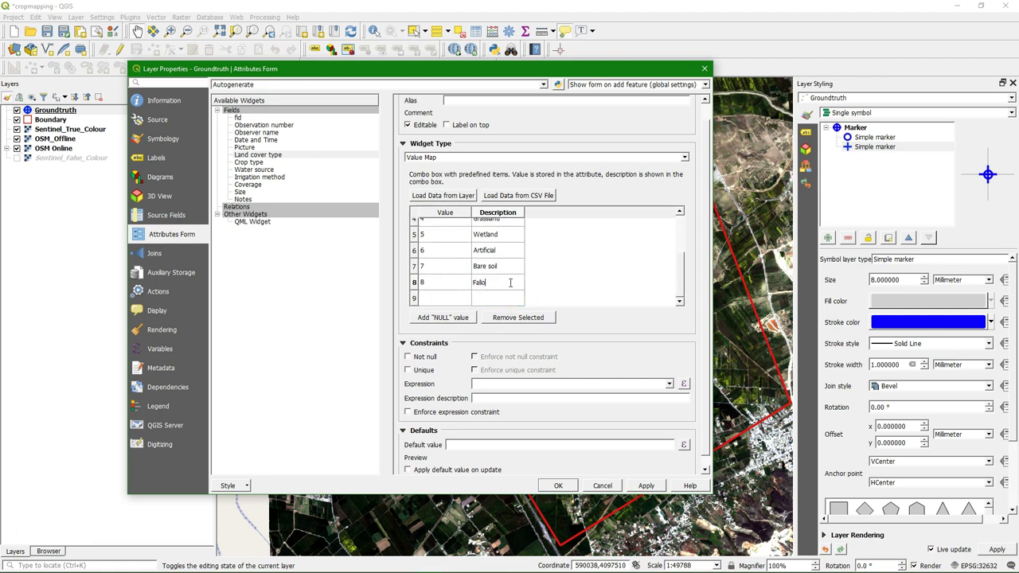
pyautogui.click(438, 298)
pyautogui.write('9')
pyautogui.click(486, 300)
pyautogui.write('Seasonal water')
pyautogui.click(440, 298)
pyautogui.write('10')
pyautogui.click(510, 297)
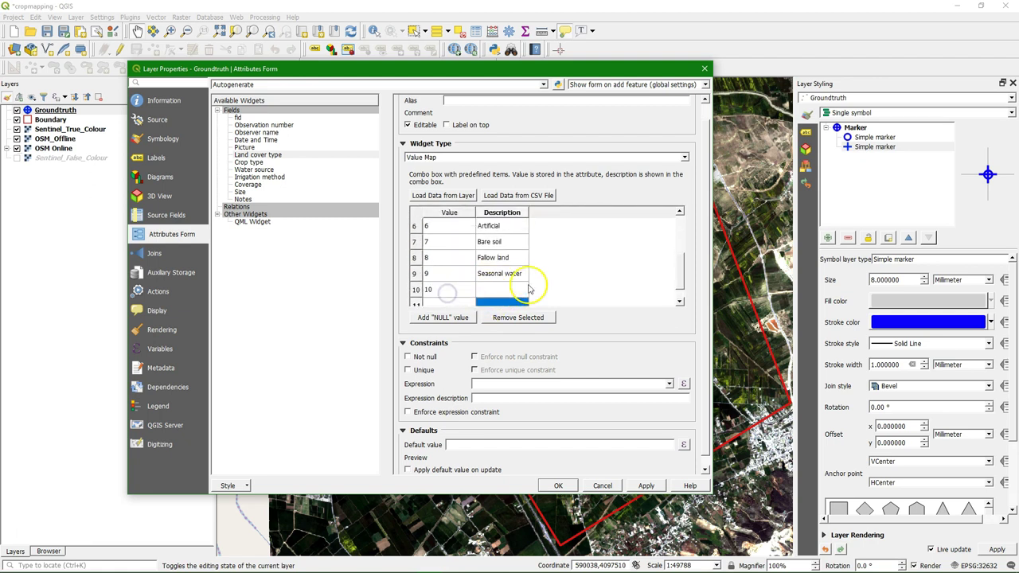
pyautogui.write('Permanent water')
pyautogui.click(573, 320)
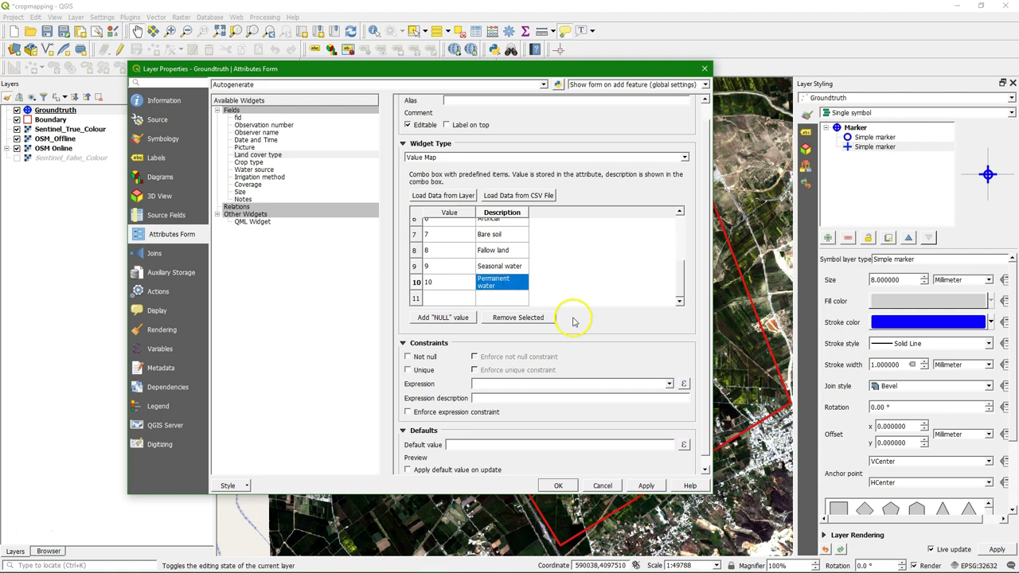
# - Make Land cover type Not null with default value 1, and apply
pyautogui.click(408, 357)
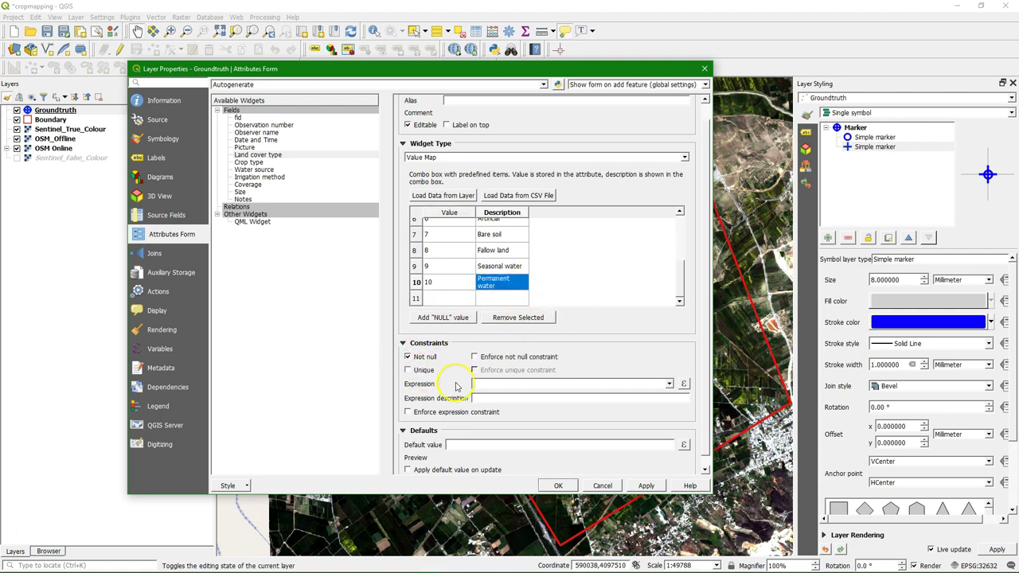
pyautogui.click(471, 443)
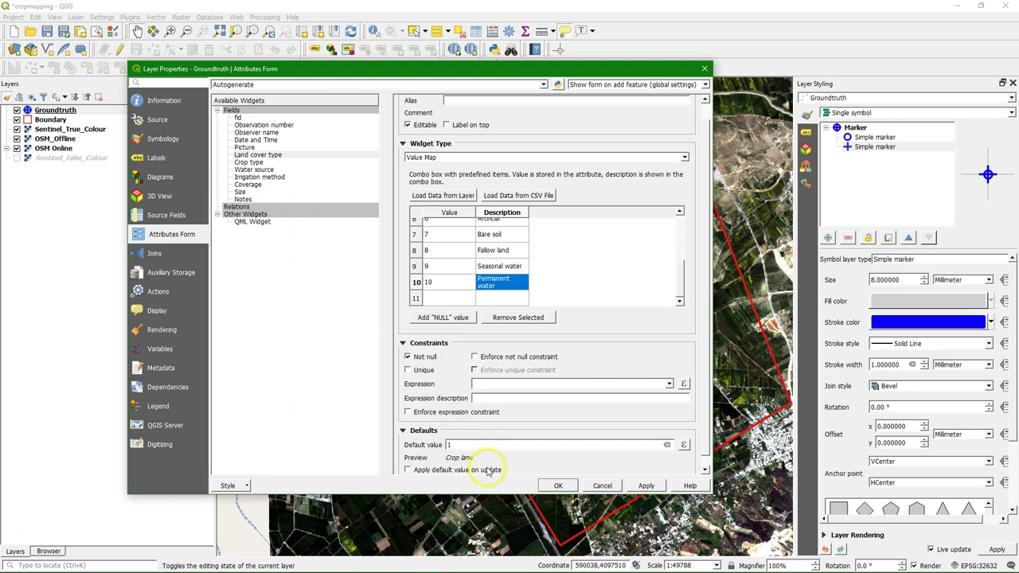
pyautogui.click(647, 485)
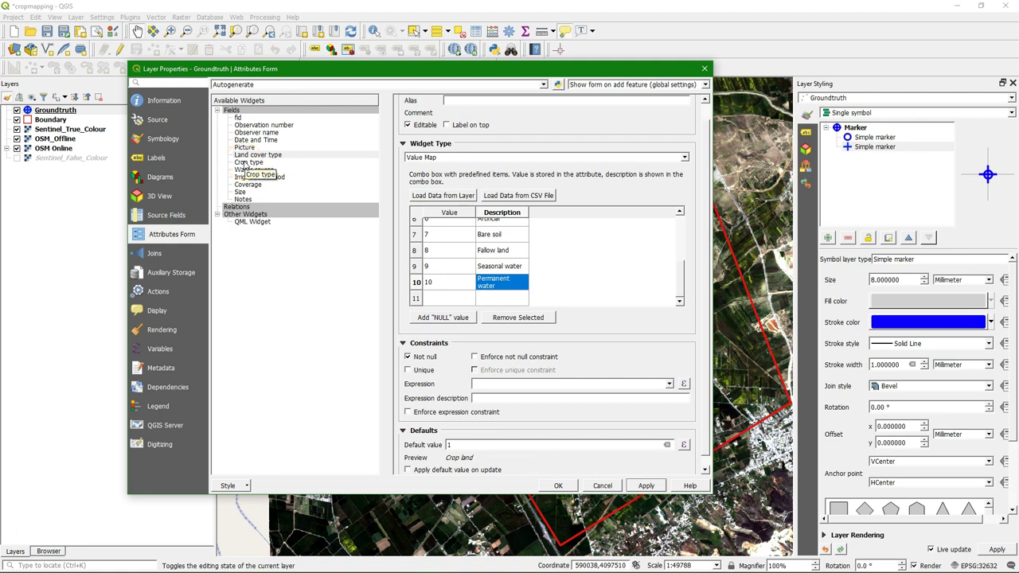
# - Switch Crop type to a Value Map and enter crops 1 Wheat through 5 Soybeans
pyautogui.click(246, 164)
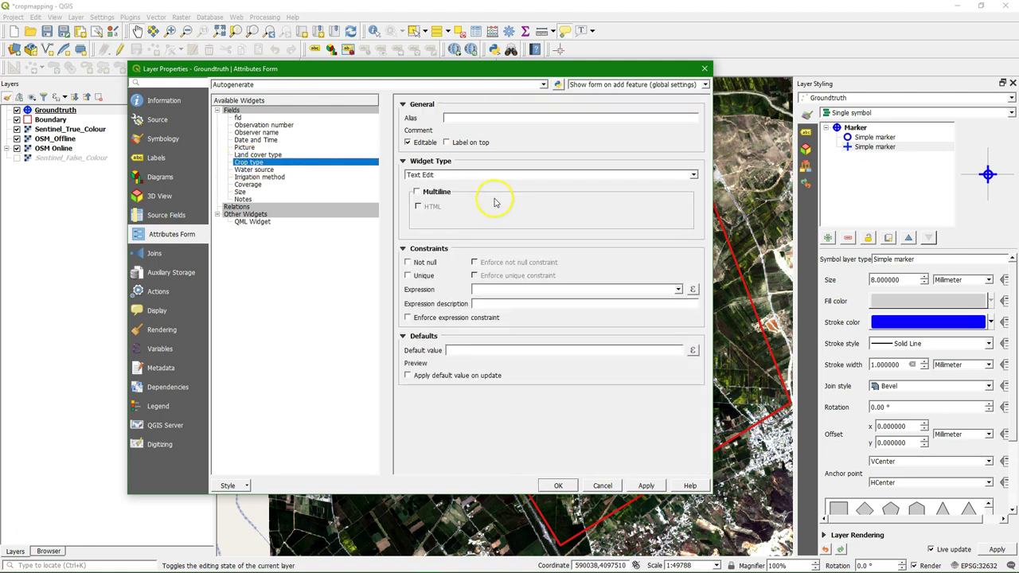
pyautogui.click(692, 175)
pyautogui.scroll(-1, 482, 228)
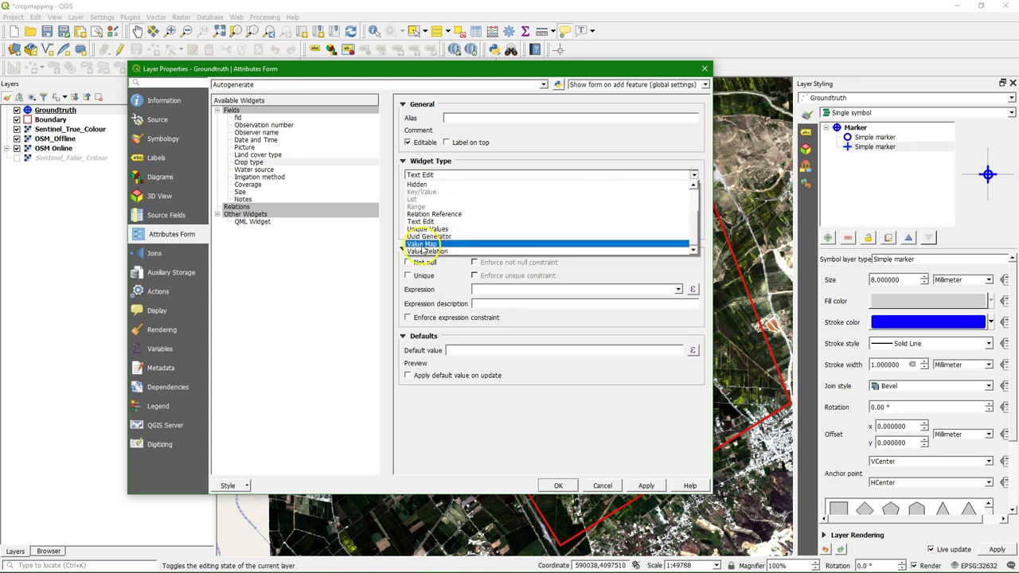
pyautogui.click(422, 245)
pyautogui.click(441, 246)
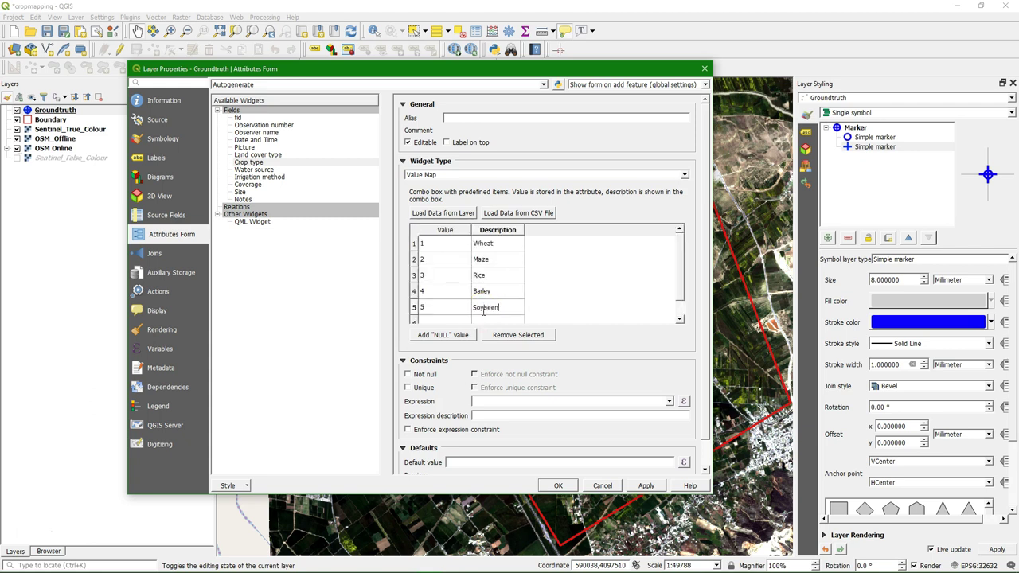
pyautogui.write('s')
# - Add crops 6 Pulses, 7 Cotton, 8 Potatoes, 9 Alfafa and 10 Sorghum
pyautogui.click(442, 322)
pyautogui.write('6')
pyautogui.click(499, 301)
pyautogui.write('Pulses')
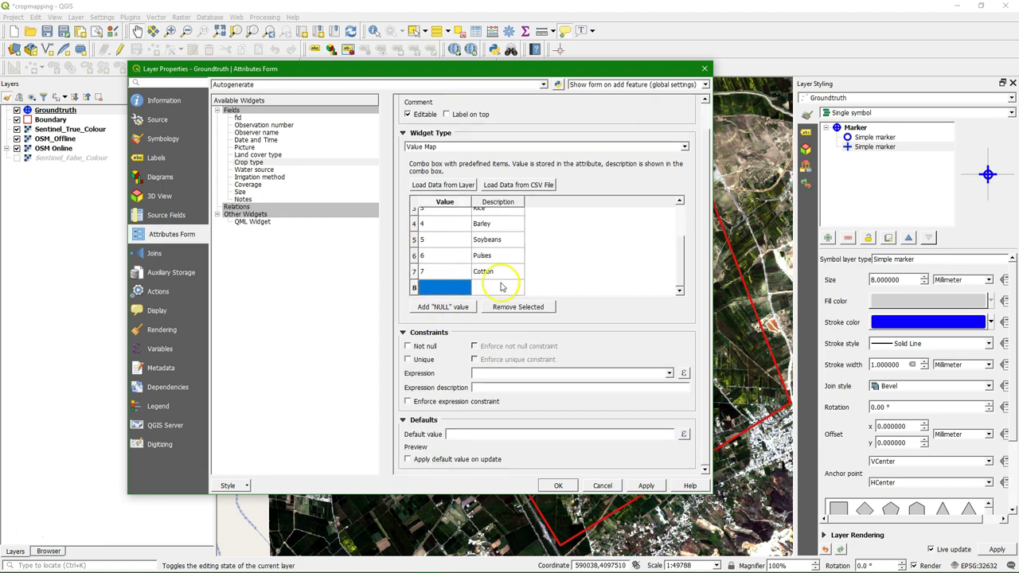
pyautogui.click(497, 280)
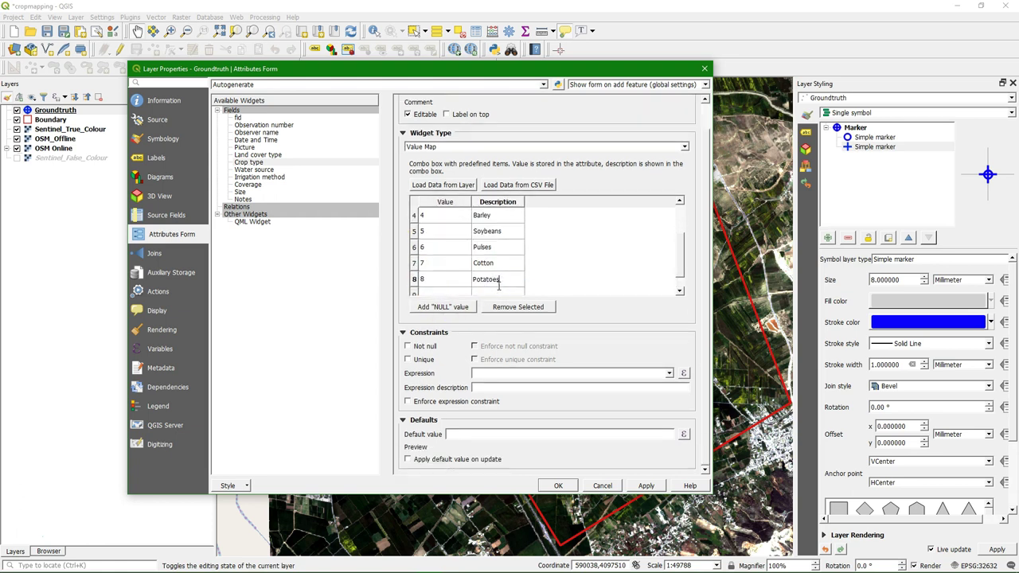
pyautogui.click(450, 288)
pyautogui.click(484, 272)
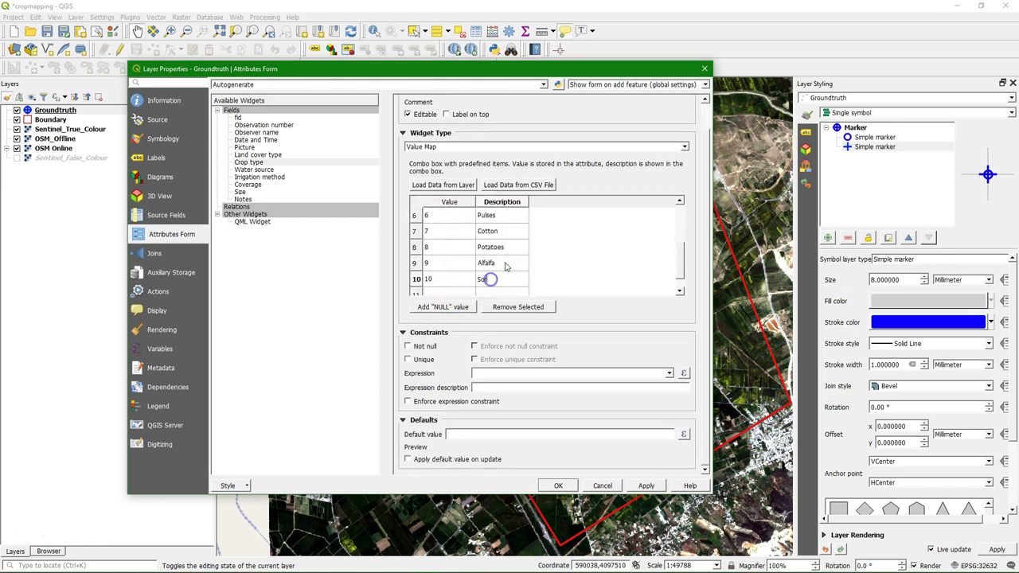
pyautogui.write('Sorghum')
pyautogui.click(411, 351)
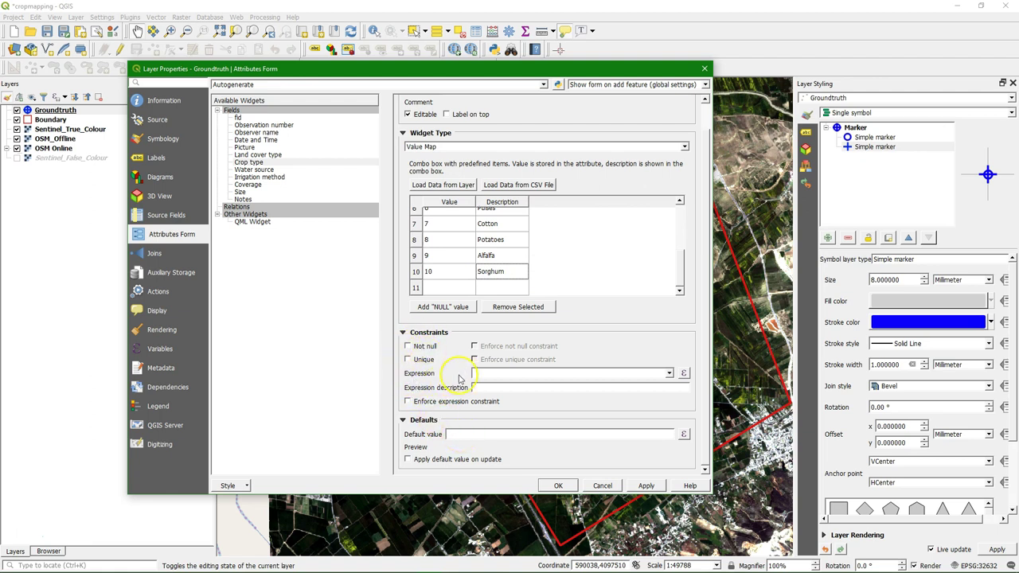
# - Build the Crop type constraint expression "Land cover type" = 1 in the expression builder
pyautogui.click(684, 373)
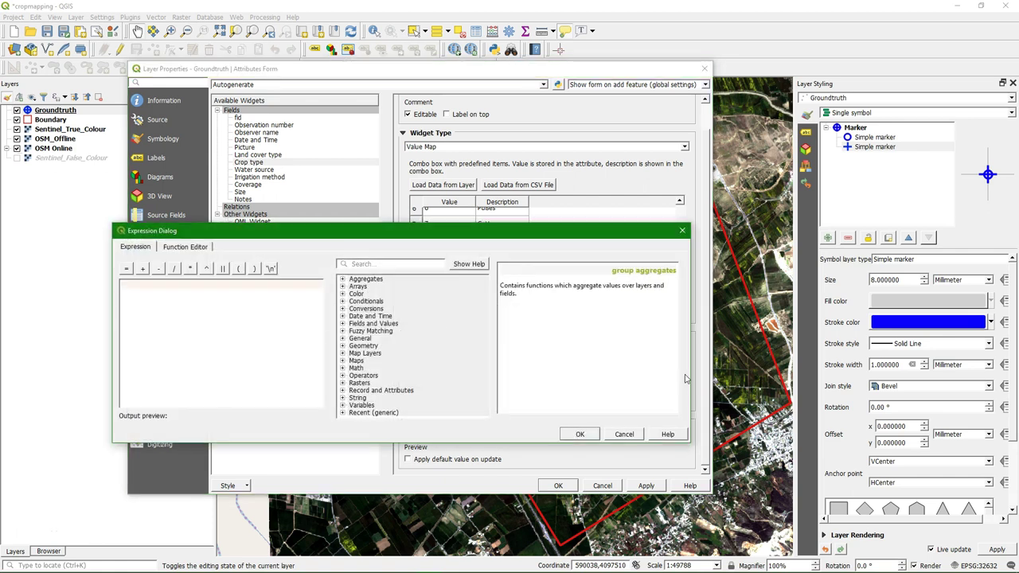
pyautogui.click(342, 324)
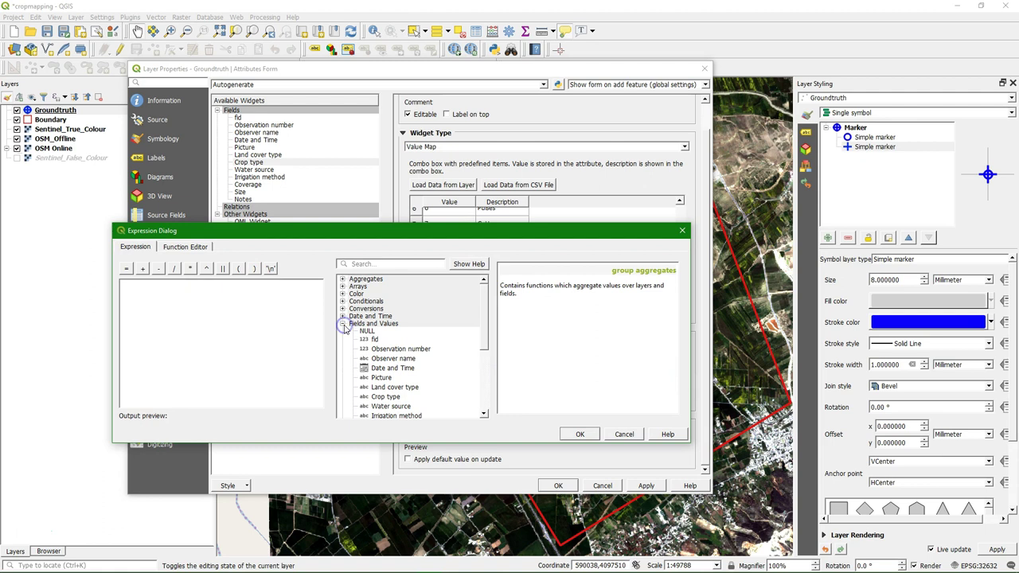
pyautogui.scroll(-1, 362, 366)
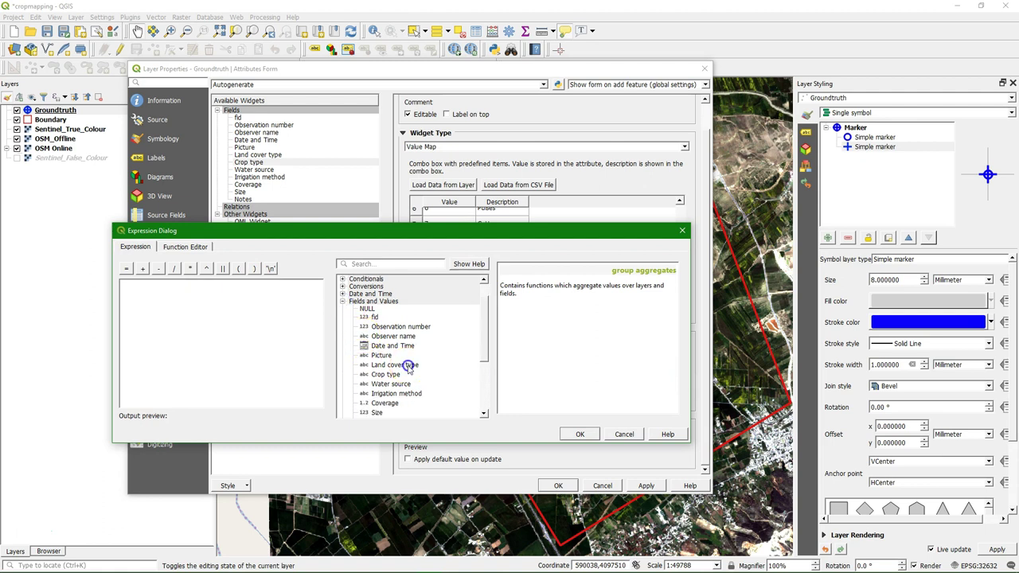
pyautogui.doubleClick(410, 367)
pyautogui.click(126, 268)
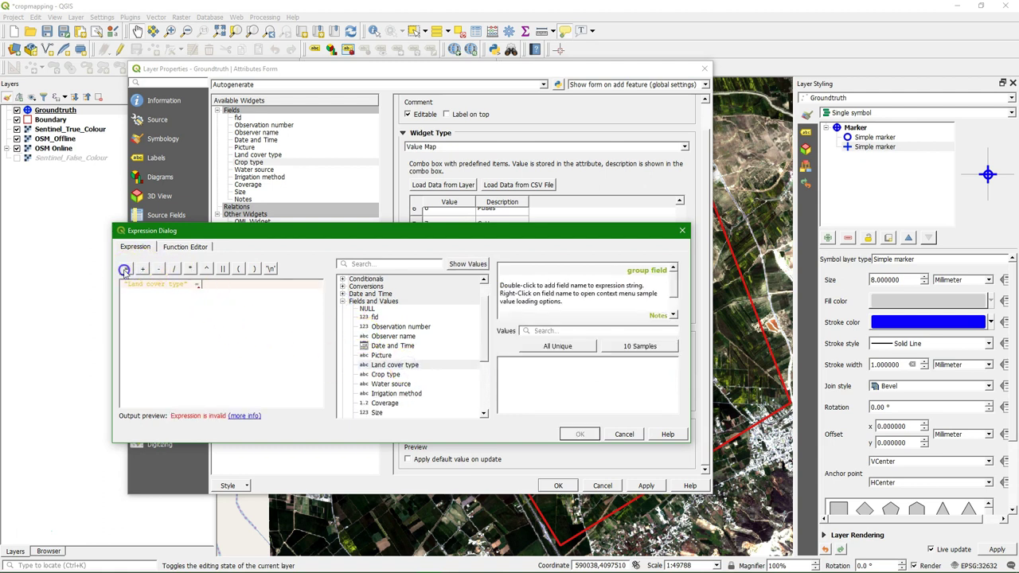
pyautogui.click(208, 284)
pyautogui.write('1')
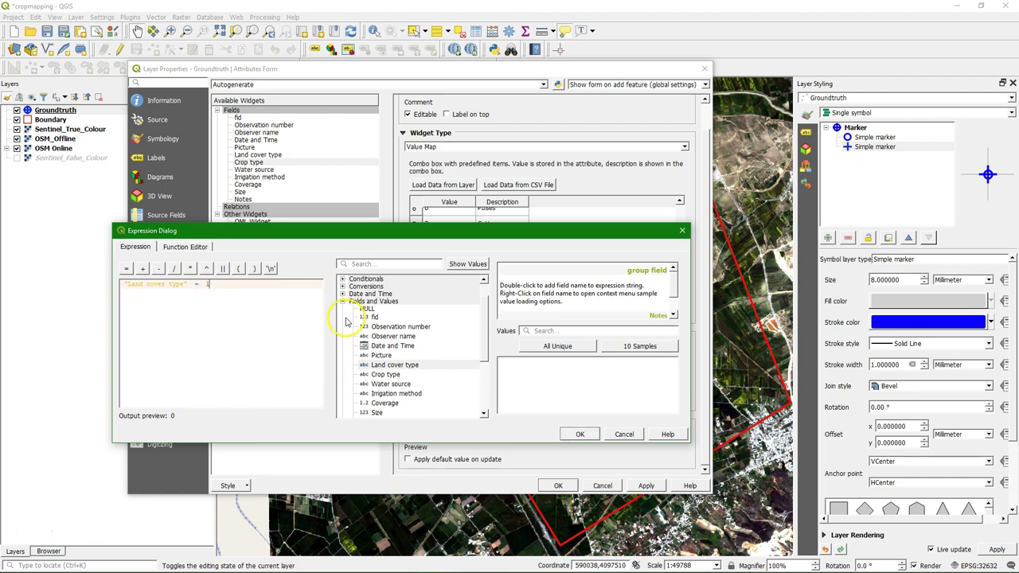
pyautogui.click(577, 436)
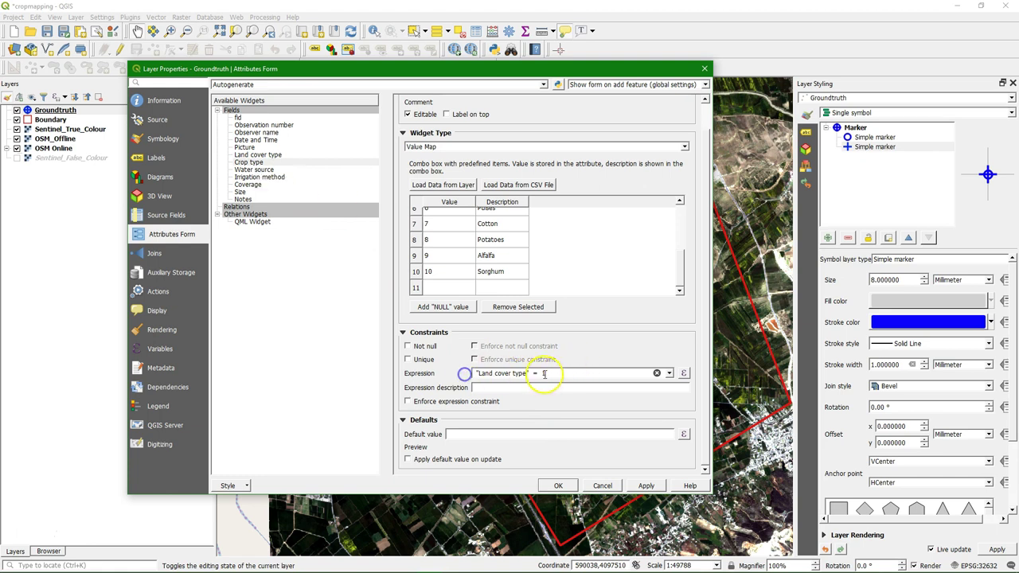
pyautogui.moveTo(542, 372); pyautogui.dragTo(439, 372)
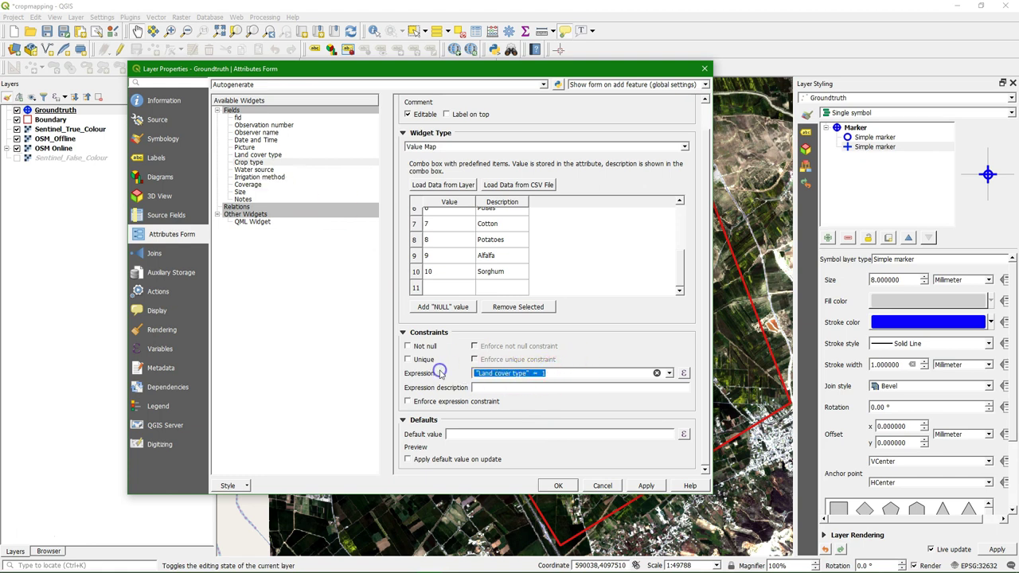
pyautogui.click(253, 170)
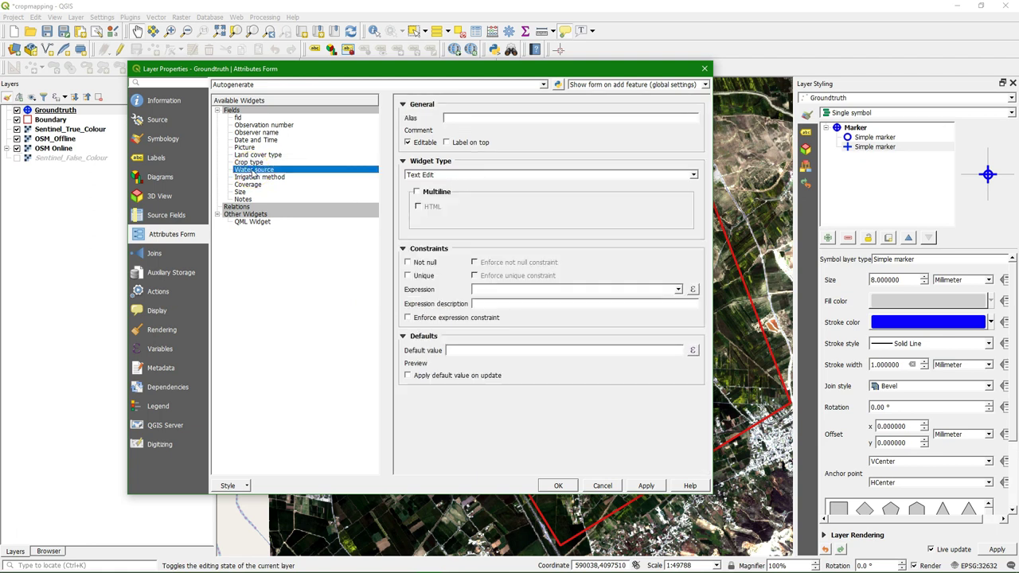
# - Set Water source to a Value Map of 1 Rainfed, 2 Irrigated, 3 Supplementary irrigation, 4 Unknown and apply
pyautogui.click(481, 175)
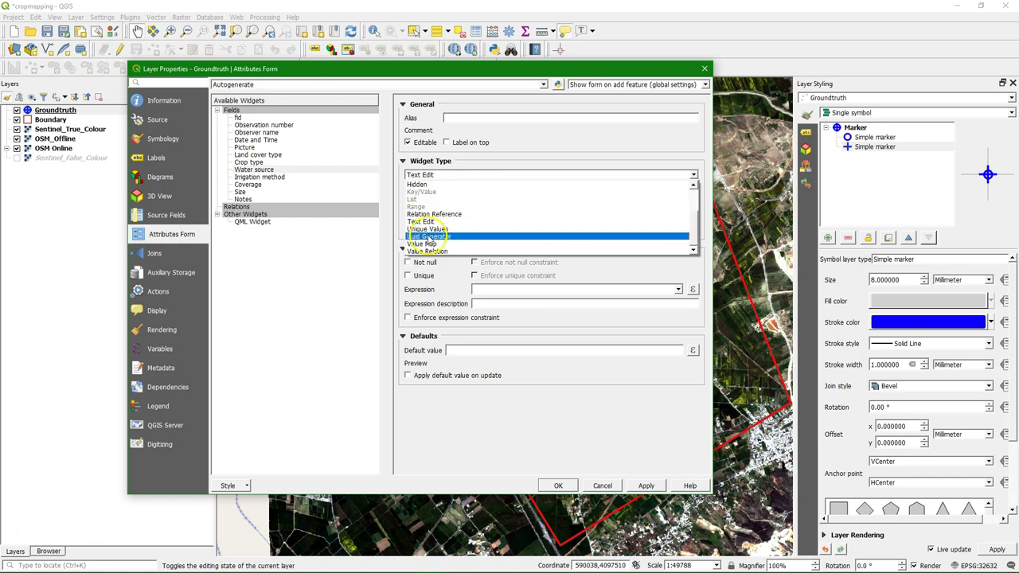
pyautogui.click(427, 243)
pyautogui.click(453, 245)
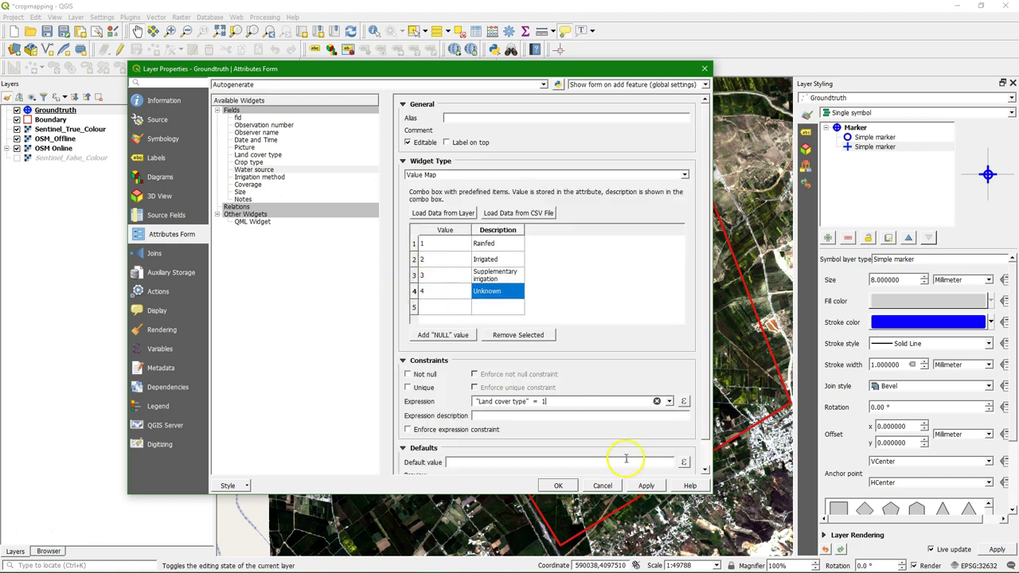
pyautogui.click(645, 485)
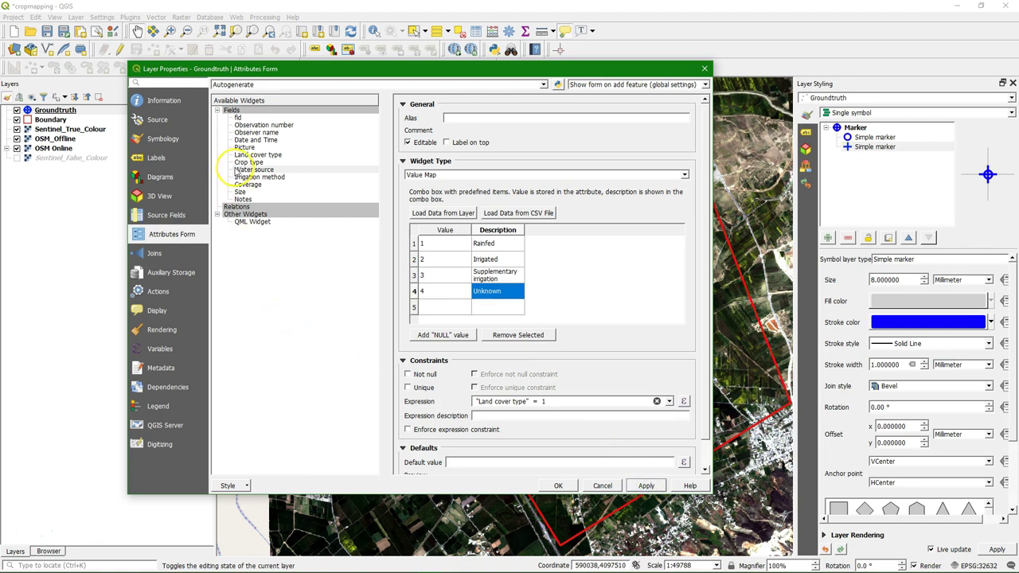
pyautogui.click(246, 162)
# - Set Irrigation method to a Value Map of 1 Surface, 2 Sprinkler, 3 Drip, 4 Unknown
pyautogui.click(247, 170)
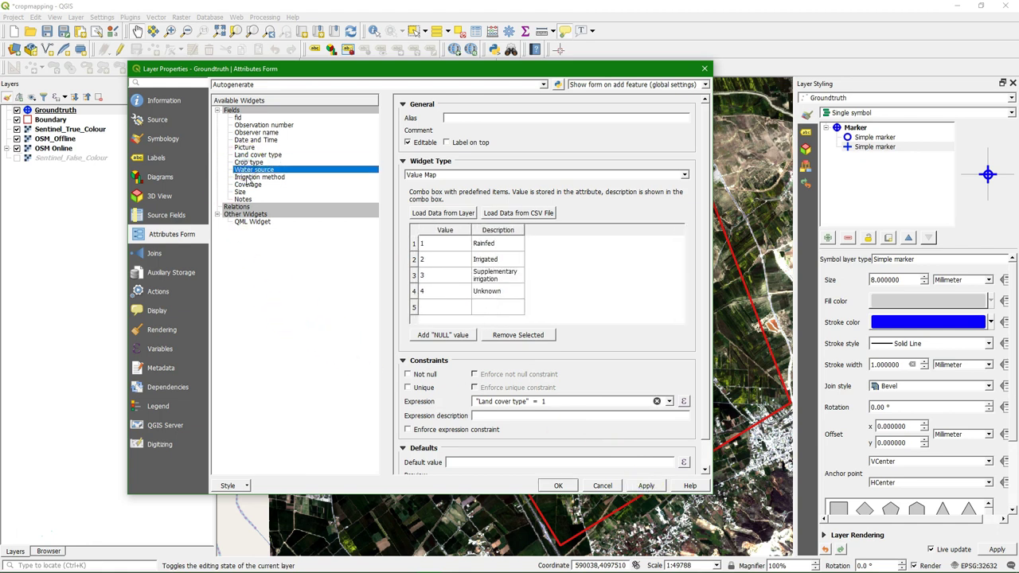
pyautogui.click(247, 177)
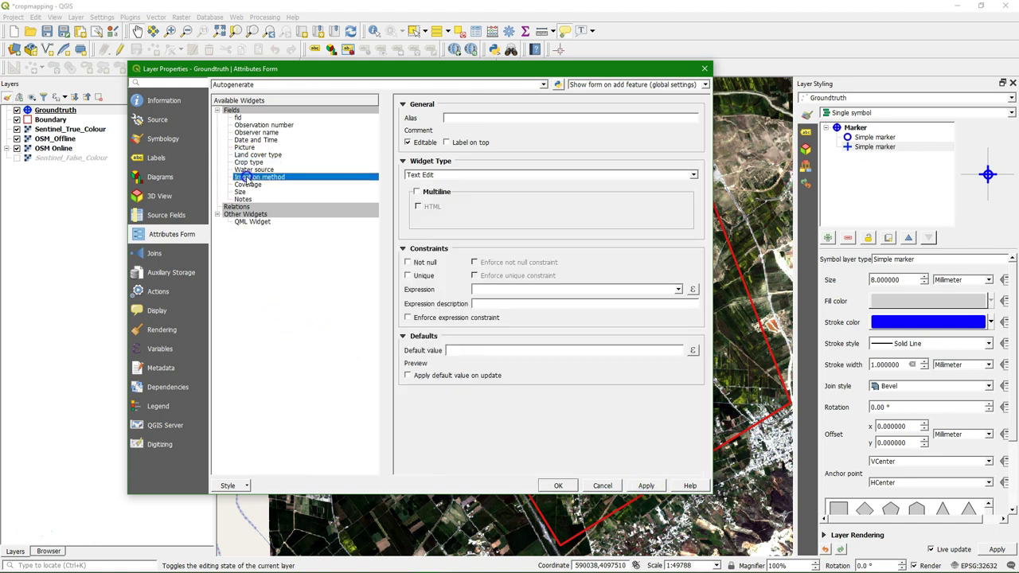
pyautogui.click(694, 174)
pyautogui.scroll(-4, 575, 215)
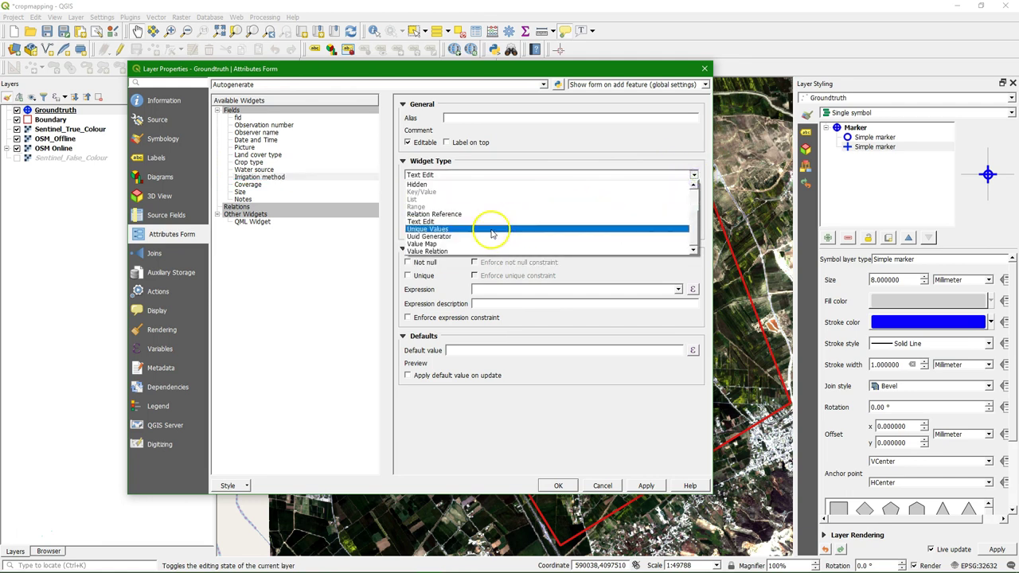
pyautogui.click(422, 245)
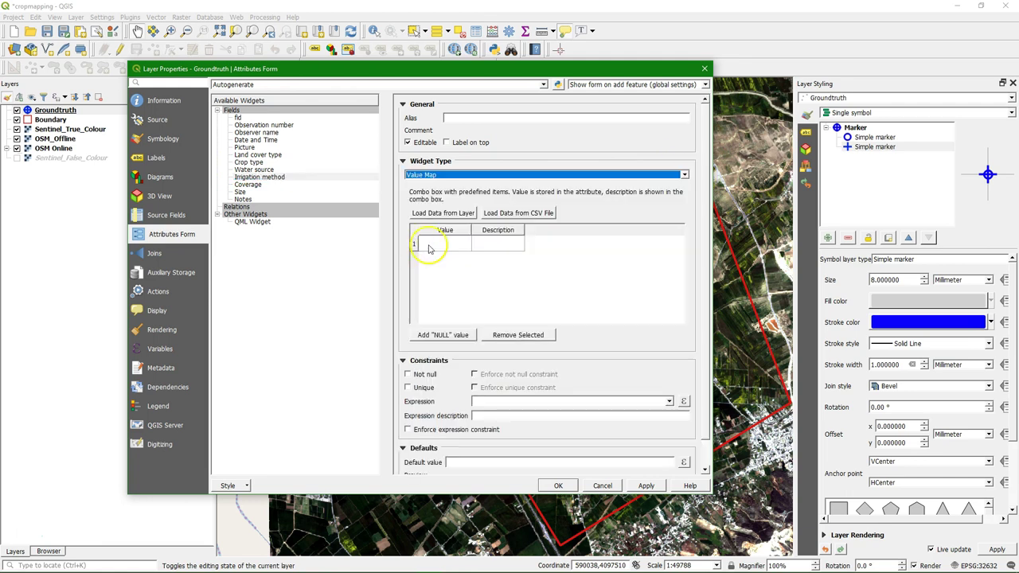
pyautogui.click(443, 295)
pyautogui.write('4')
pyautogui.click(489, 295)
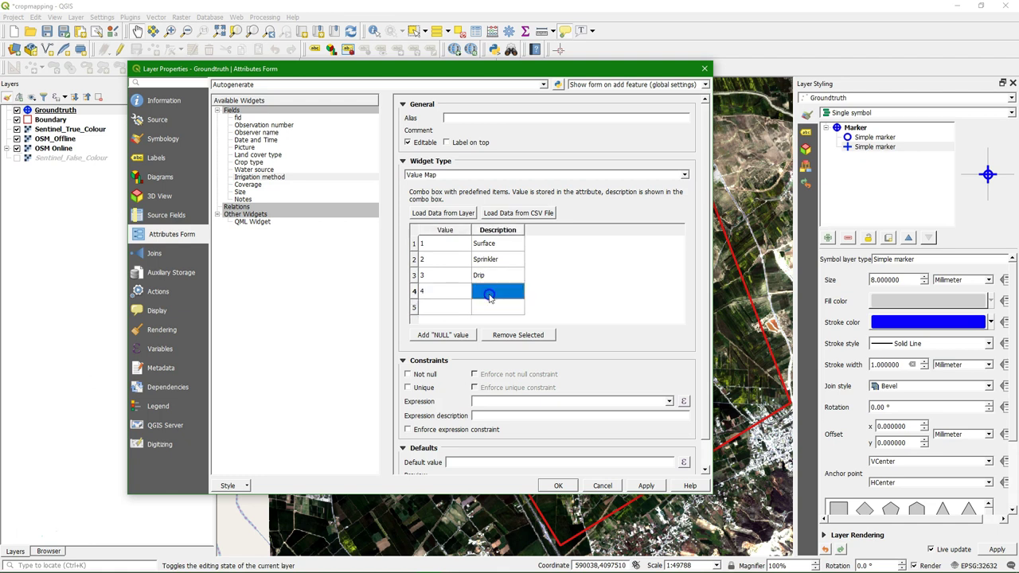
pyautogui.write('Unknown')
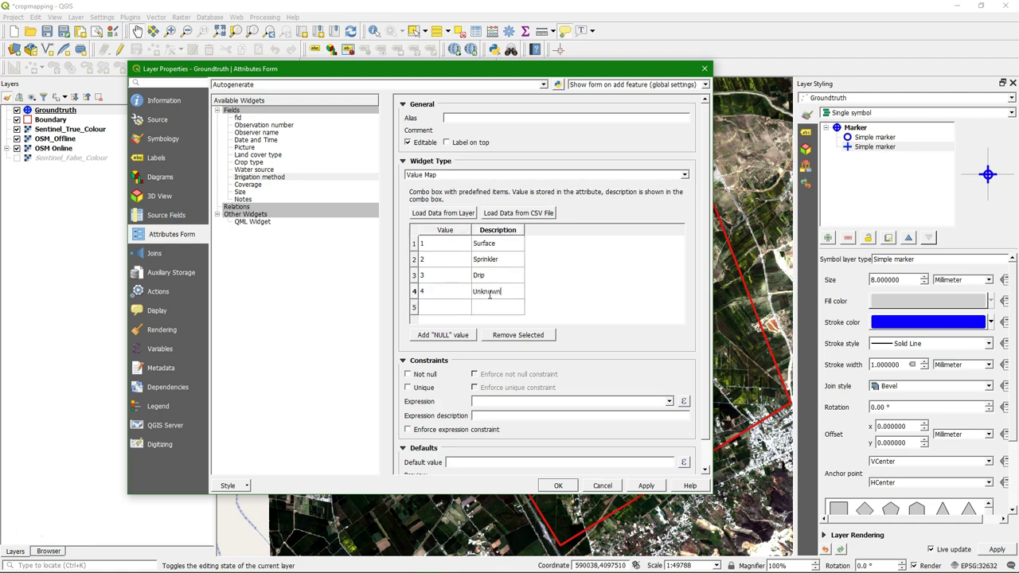
pyautogui.click(564, 325)
pyautogui.click(521, 402)
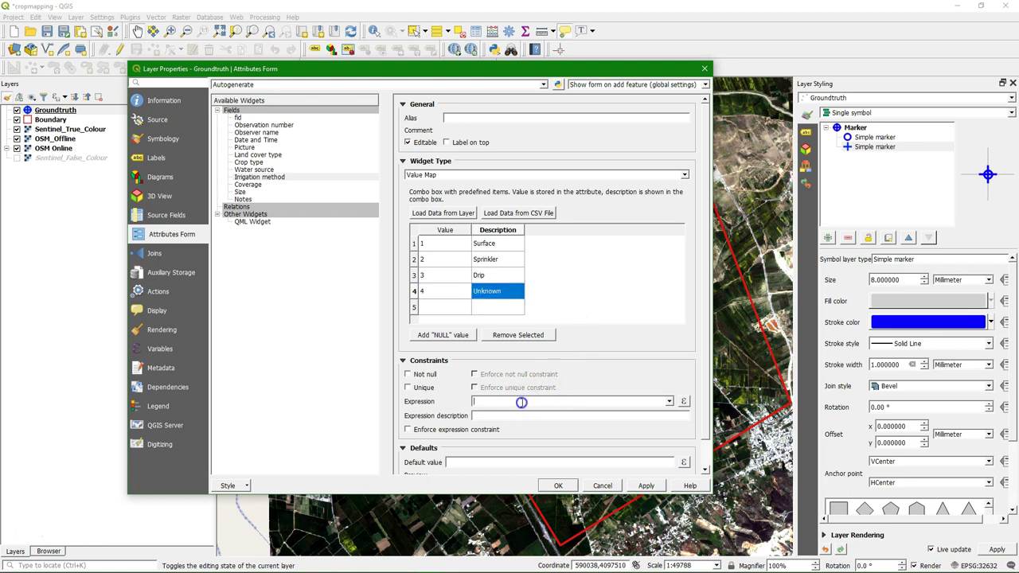
# - Give Irrigation method the constraint "Land cover type" = 1 AND "Water source" = 2, then apply
pyautogui.click(684, 402)
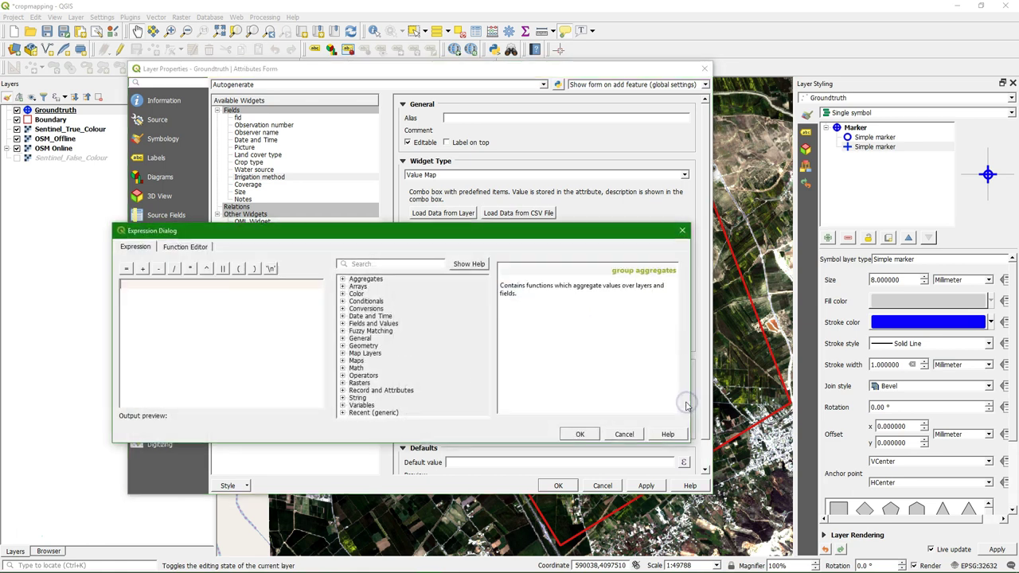
pyautogui.click(342, 323)
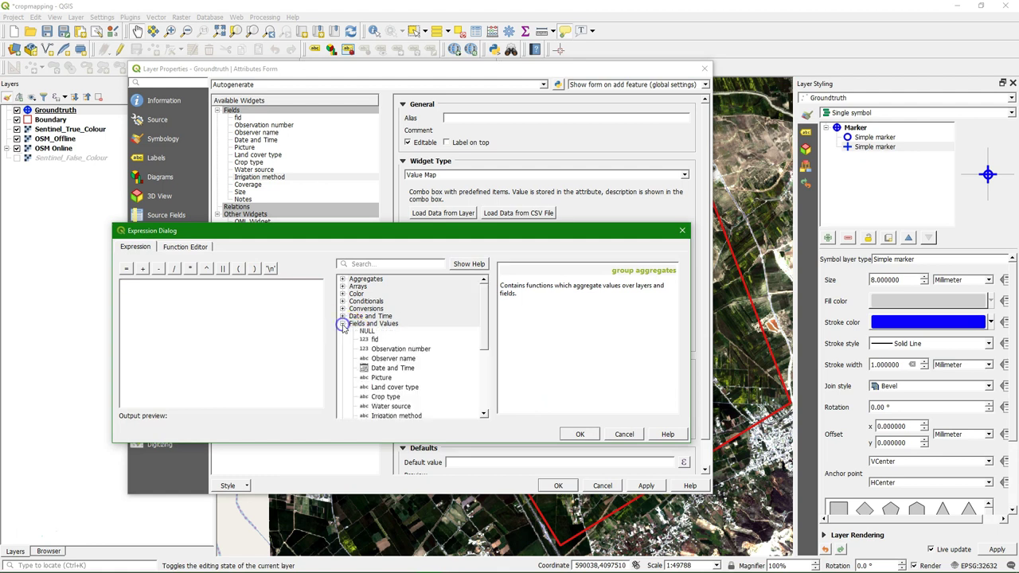
pyautogui.scroll(-1, 373, 359)
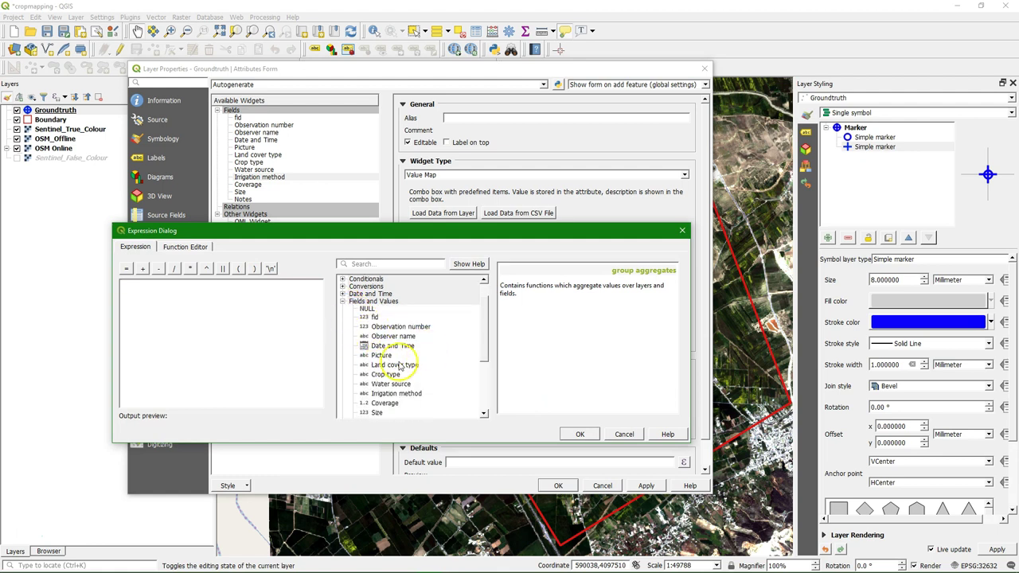
pyautogui.doubleClick(382, 365)
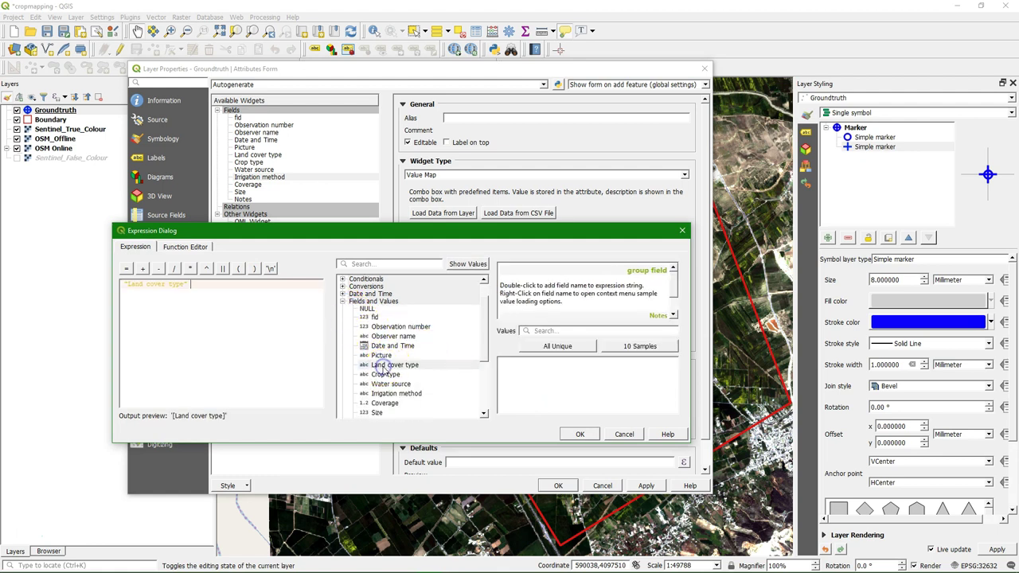
pyautogui.click(127, 269)
pyautogui.write('1')
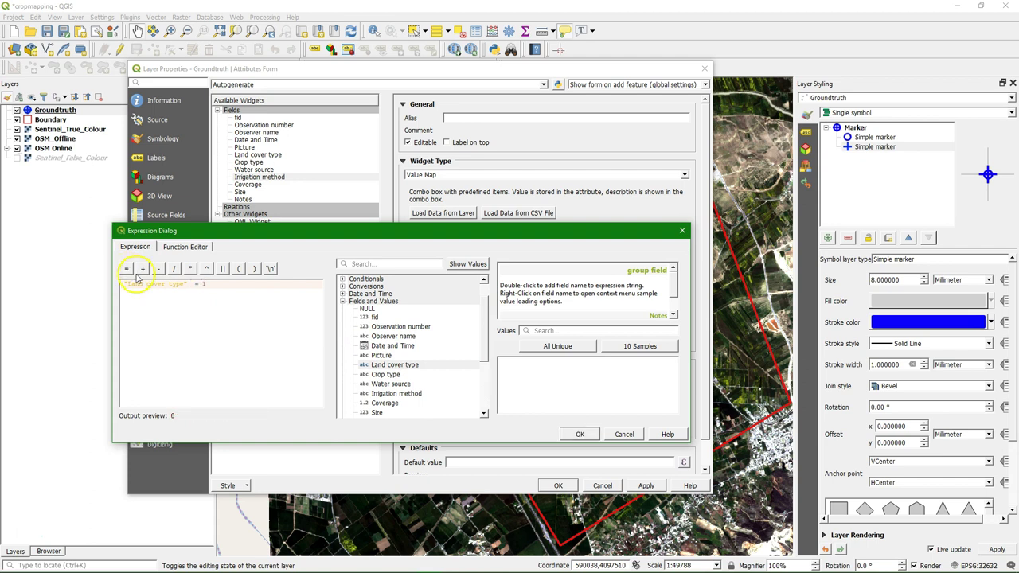
pyautogui.write(' AND')
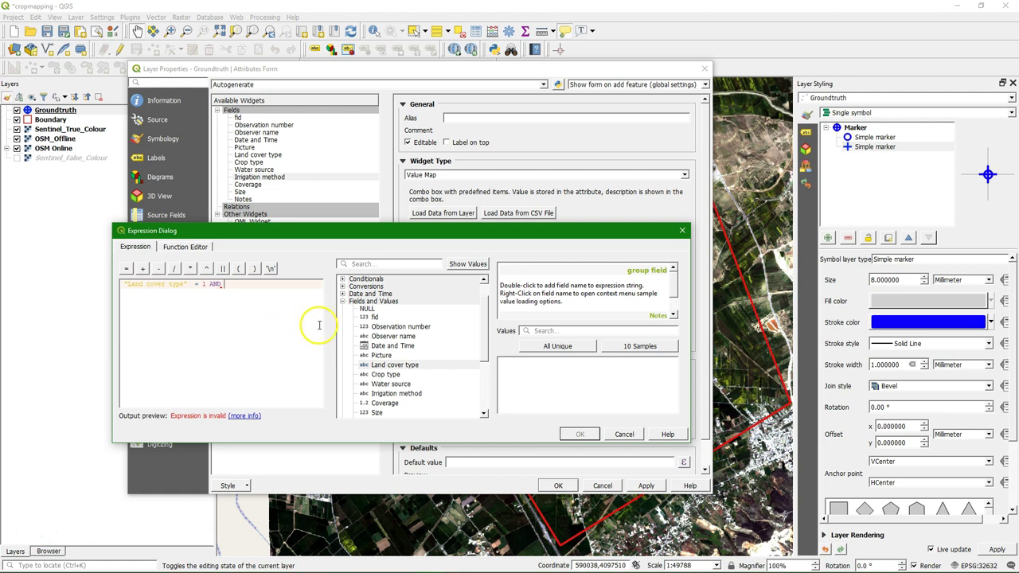
pyautogui.doubleClick(386, 386)
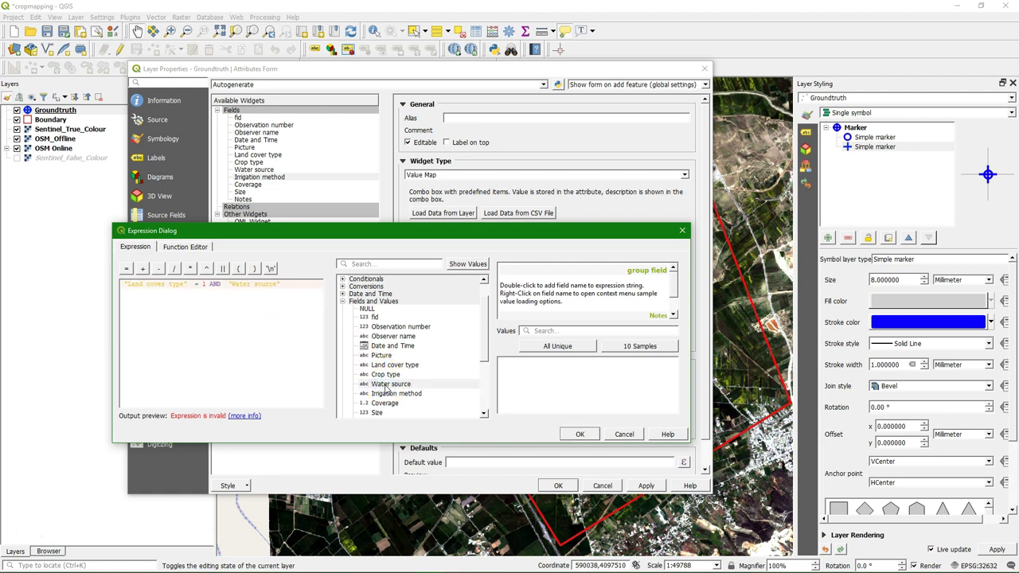
pyautogui.click(127, 270)
pyautogui.write('2')
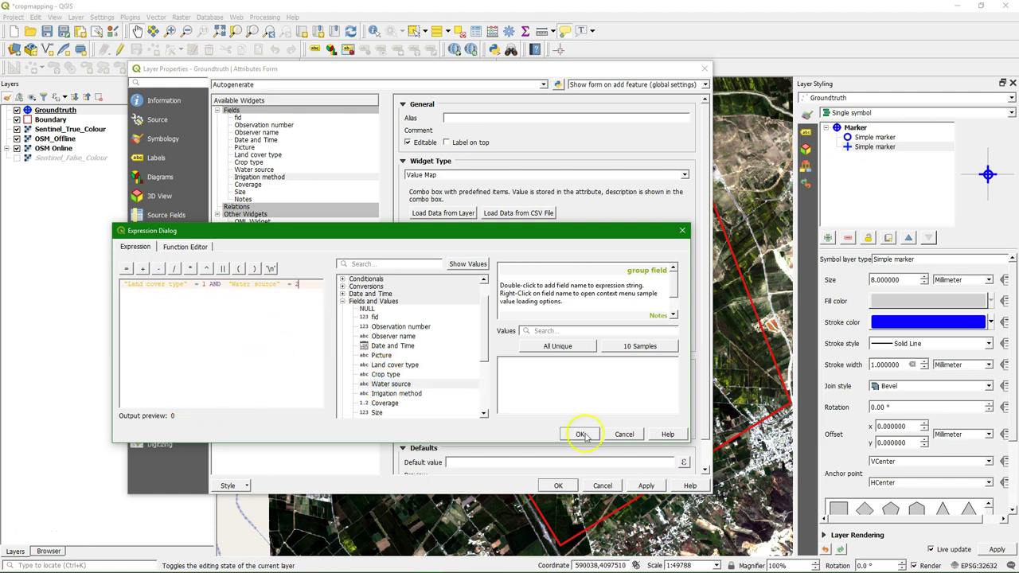
pyautogui.click(582, 434)
pyautogui.click(646, 486)
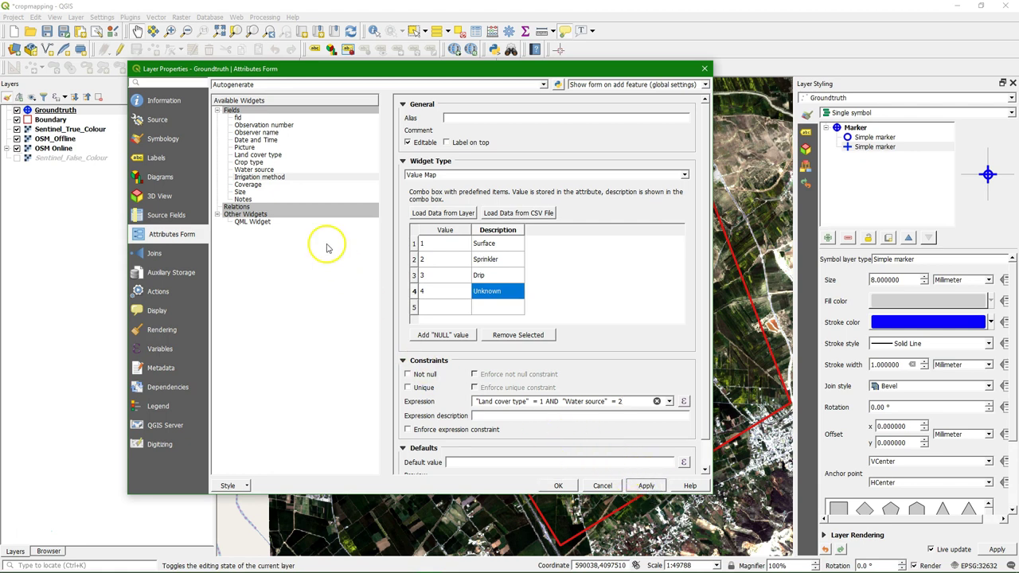
pyautogui.click(247, 184)
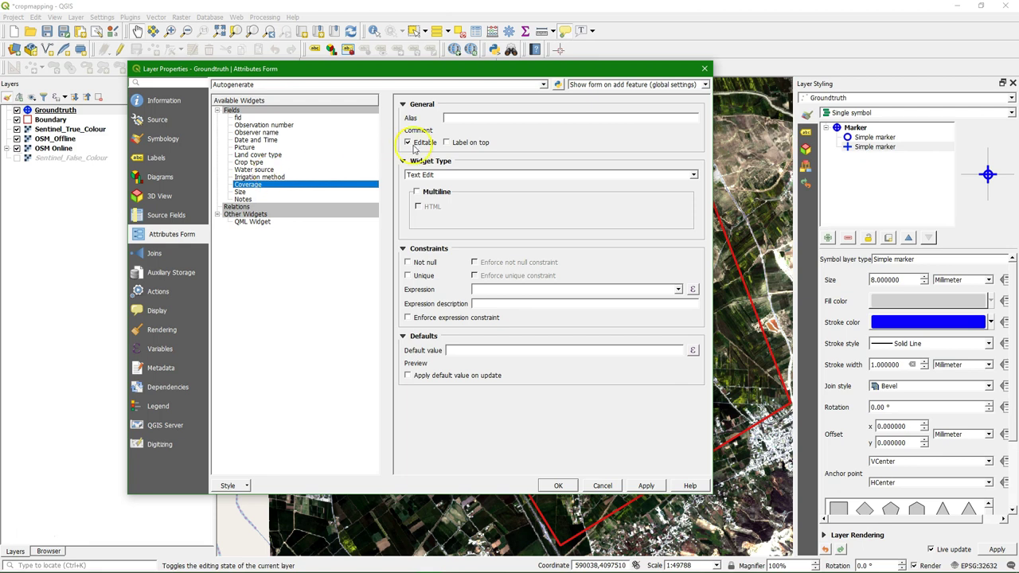
# - Alias the Coverage field 'Vegetation cover' and give it a Range widget in Slider style
pyautogui.click(462, 118)
pyautogui.write('Vegetation cover')
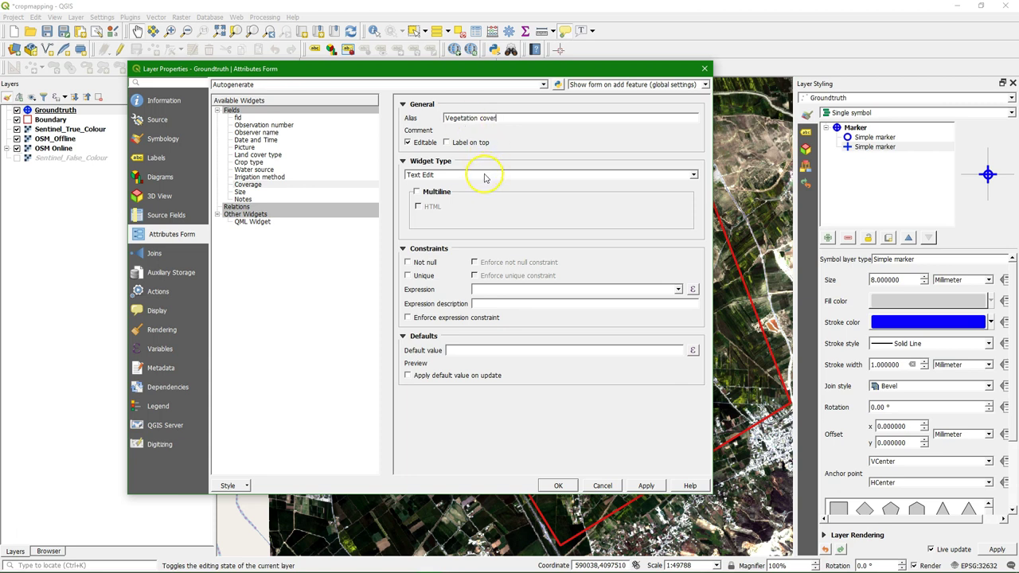
pyautogui.click(484, 173)
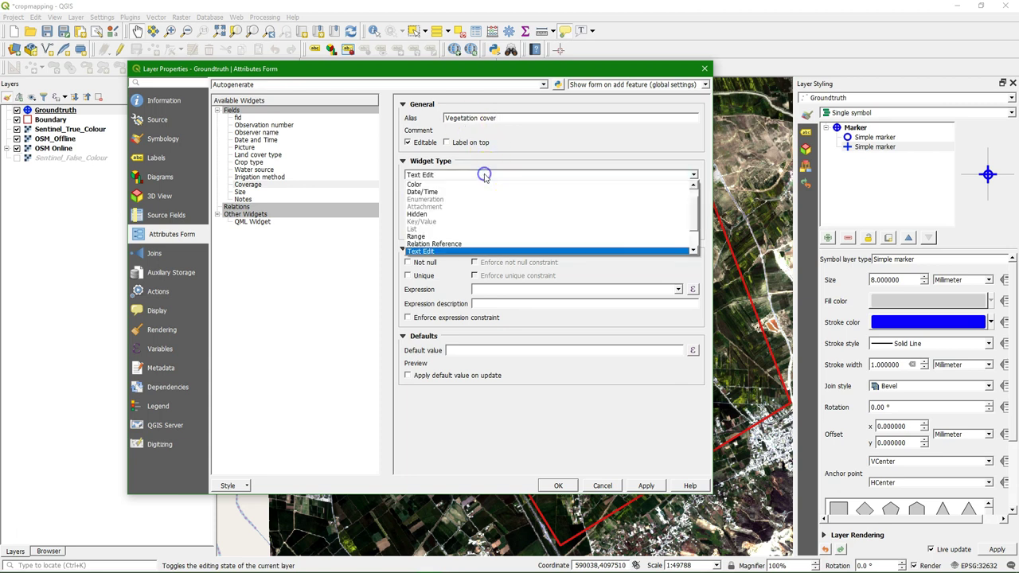
pyautogui.click(434, 237)
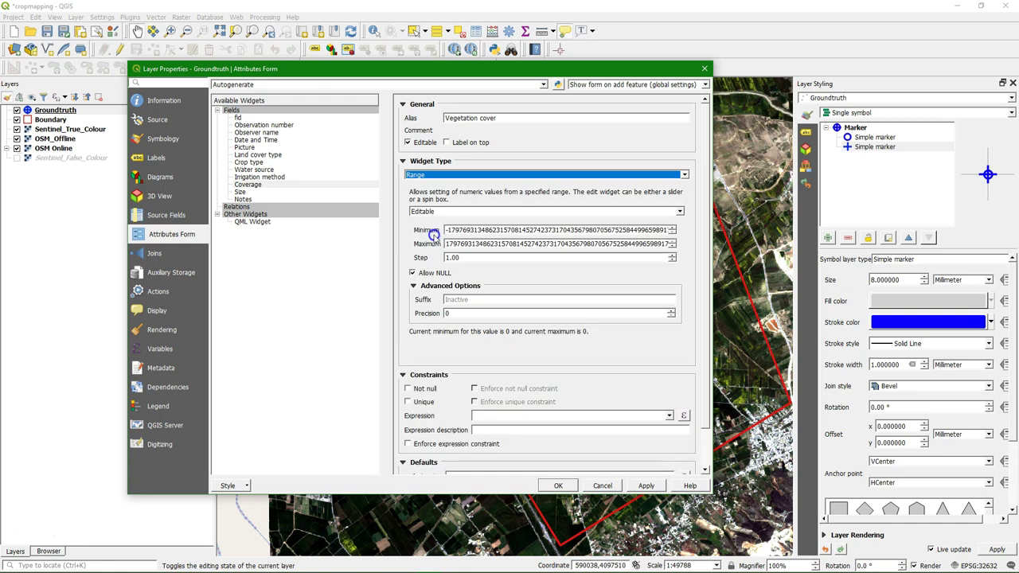
pyautogui.click(680, 211)
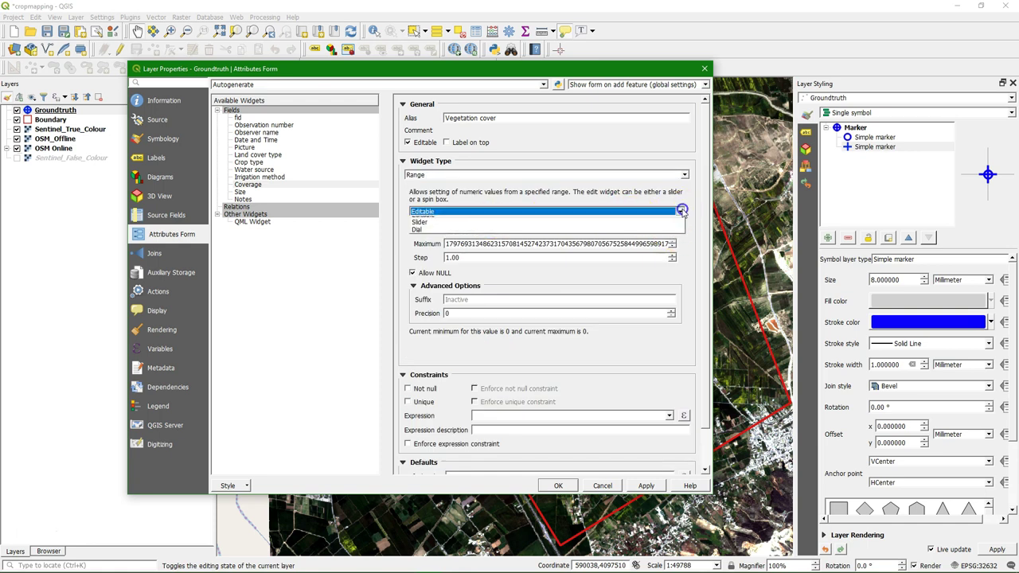
pyautogui.click(420, 229)
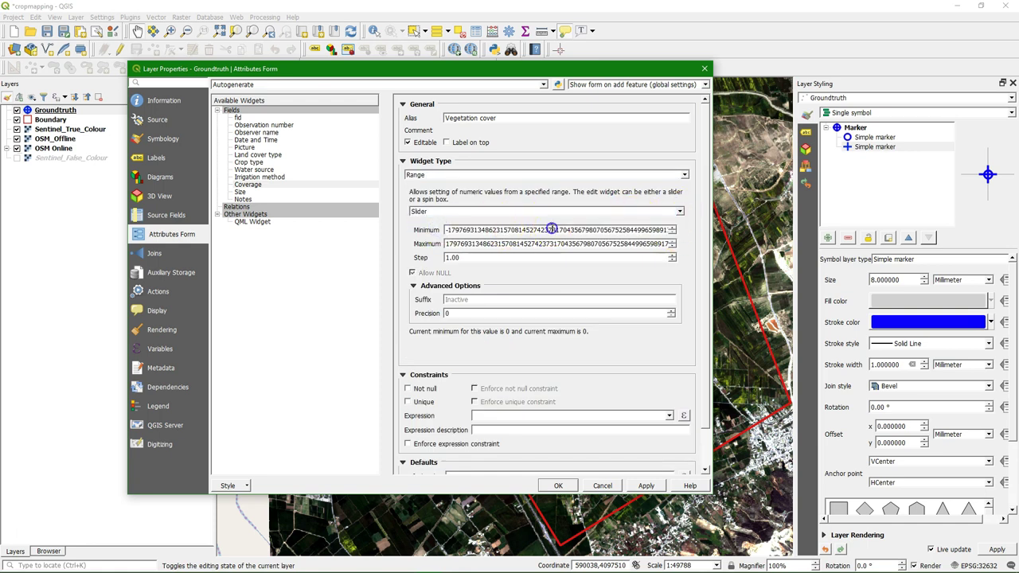
pyautogui.moveTo(445, 229); pyautogui.dragTo(551, 229)
# - Set the slider's minimum to 0, maximum to 100 and step to 5, then apply
pyautogui.tripleClick(550, 229)
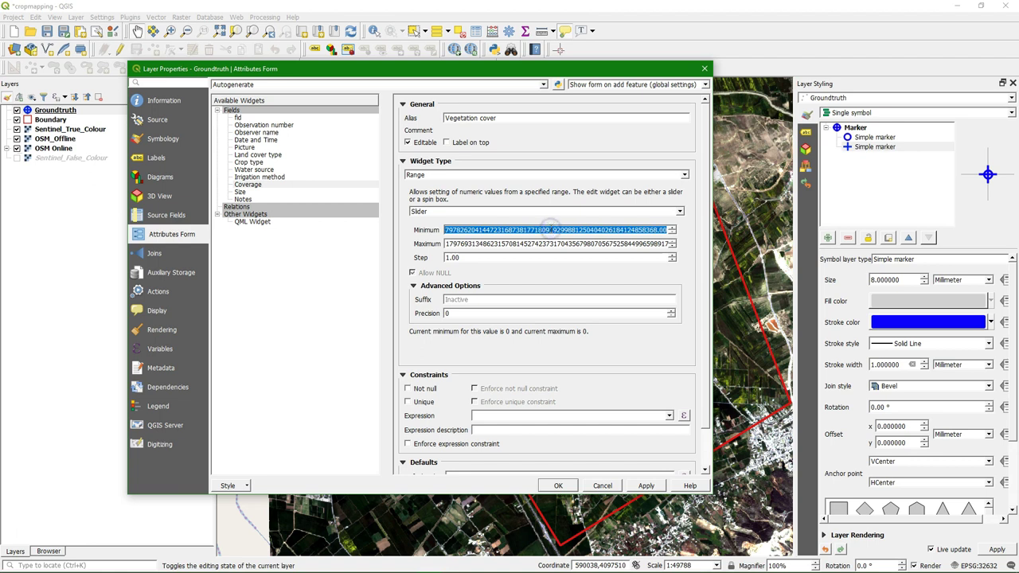
pyautogui.press('BackSpace')
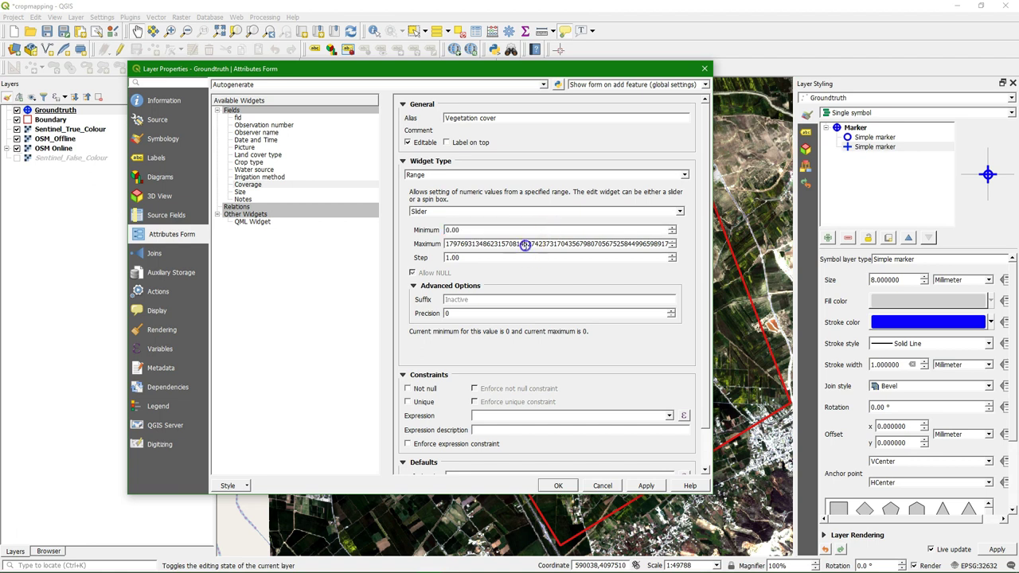
pyautogui.tripleClick(523, 244)
pyautogui.write('100')
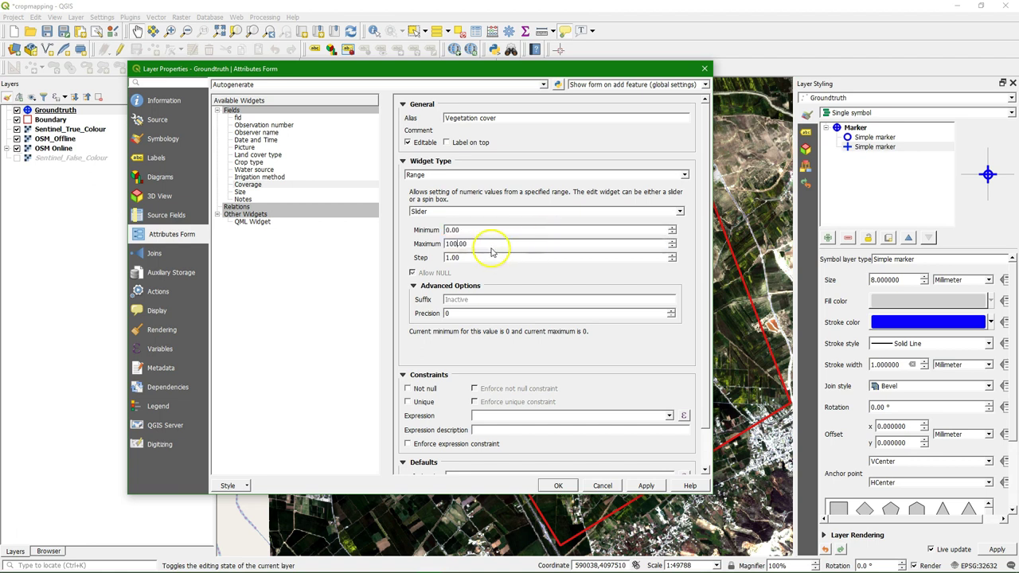
pyautogui.click(397, 269)
pyautogui.moveTo(505, 257); pyautogui.dragTo(432, 259)
pyautogui.write('5')
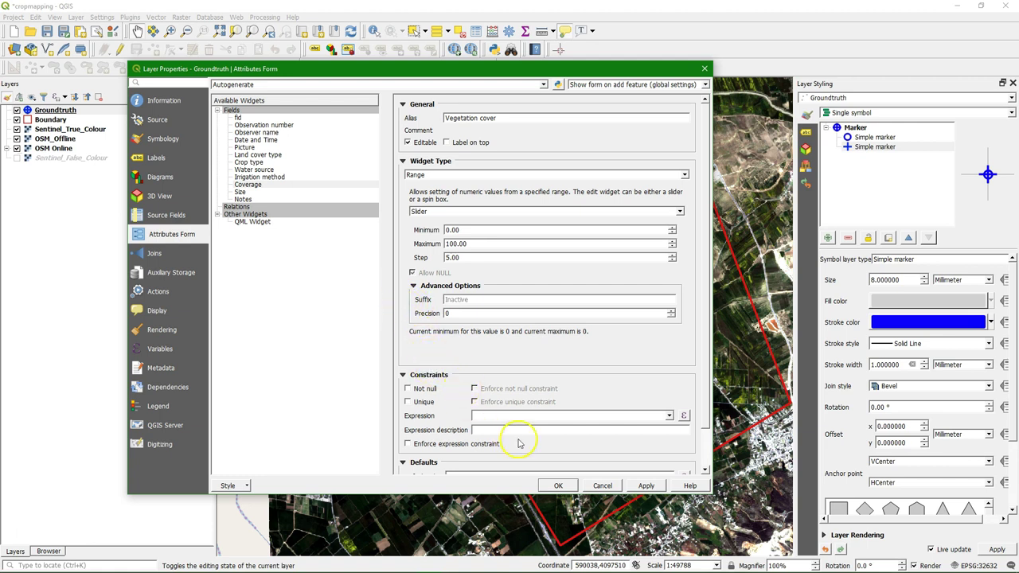
pyautogui.click(649, 487)
# - Alias the Size field 'Field size > 300 by 300 m' and make it a Yes/No checkbox
pyautogui.click(240, 192)
pyautogui.click(463, 118)
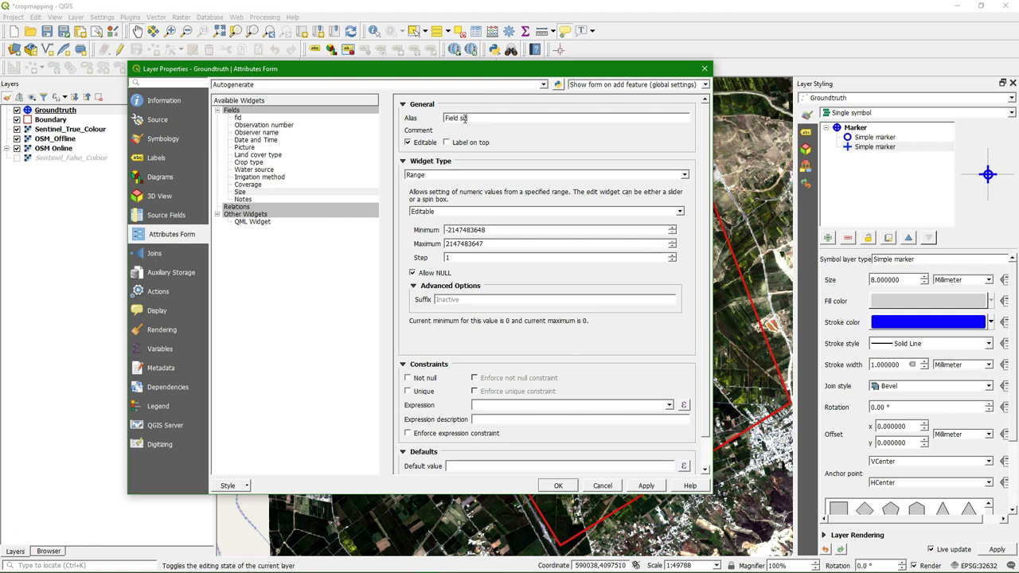
pyautogui.click(930, 168)
pyautogui.write('300 by 300 m')
pyautogui.click(483, 176)
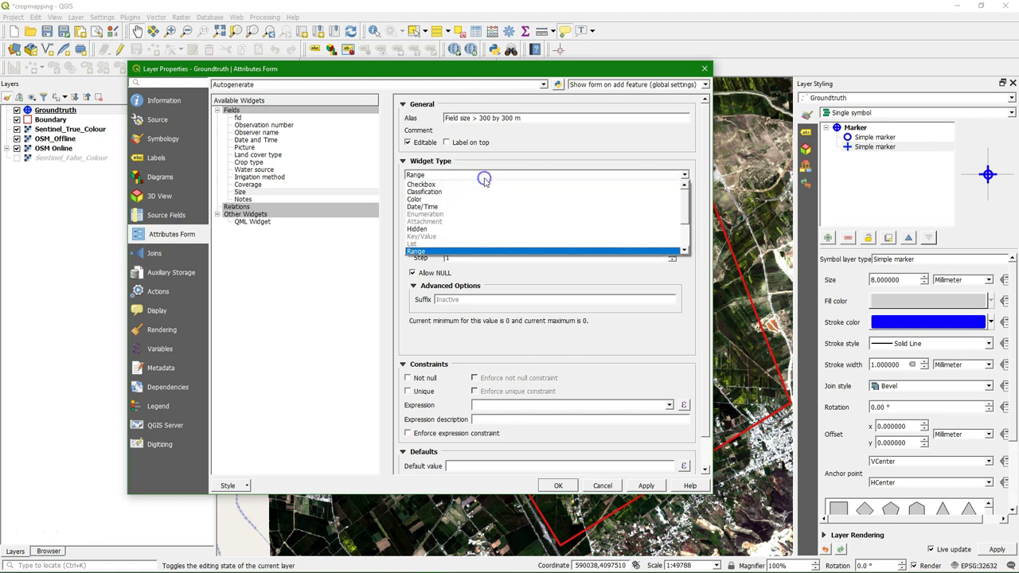
pyautogui.click(446, 185)
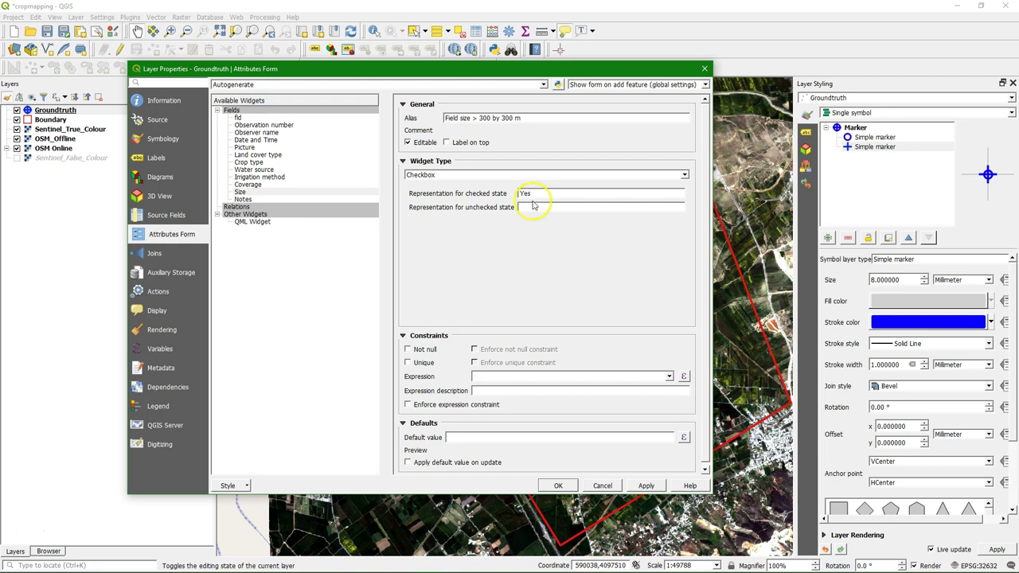
pyautogui.click(529, 206)
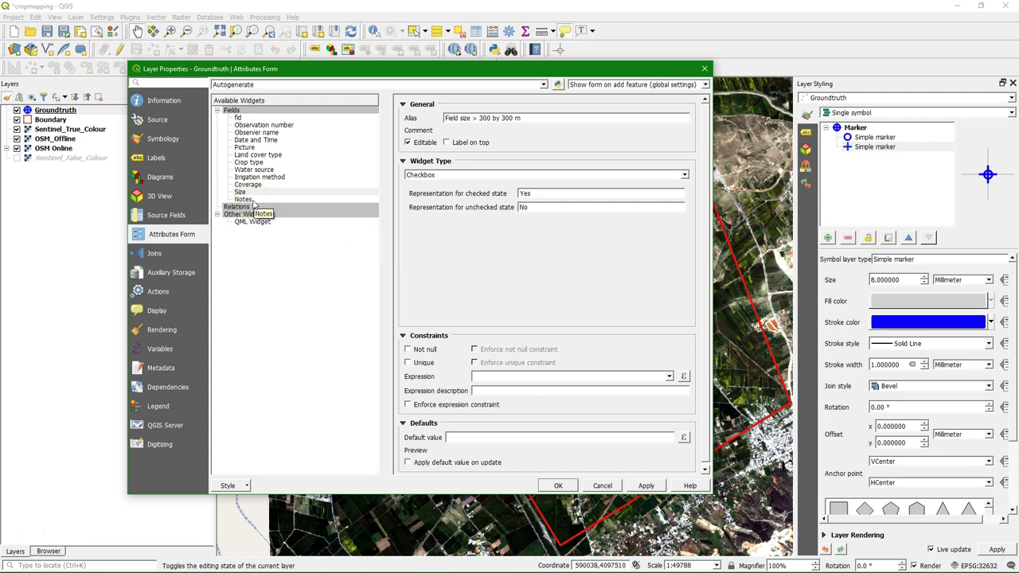
# - Make the Notes field multiline, then apply and close the layer properties
pyautogui.click(252, 202)
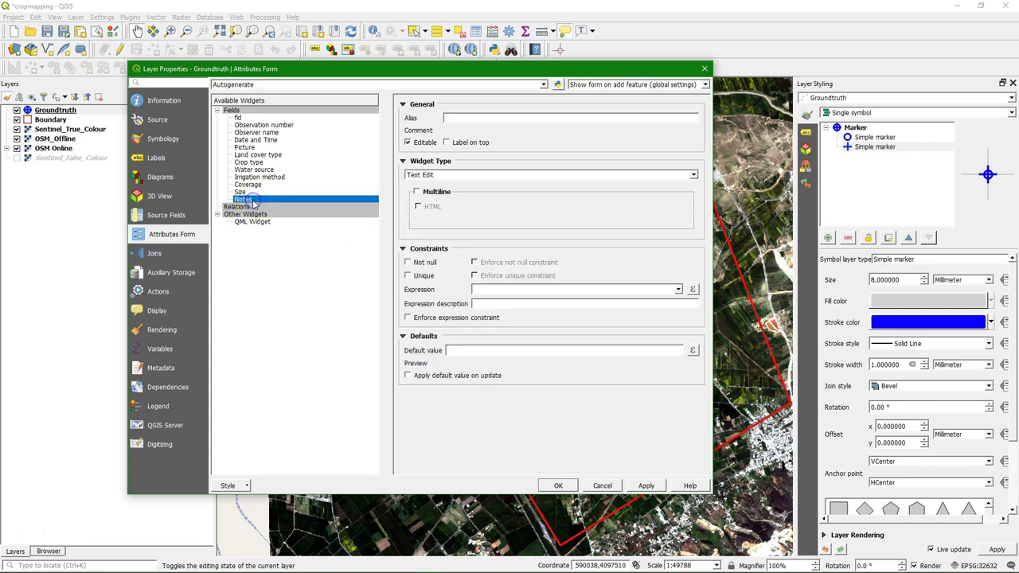
pyautogui.click(417, 194)
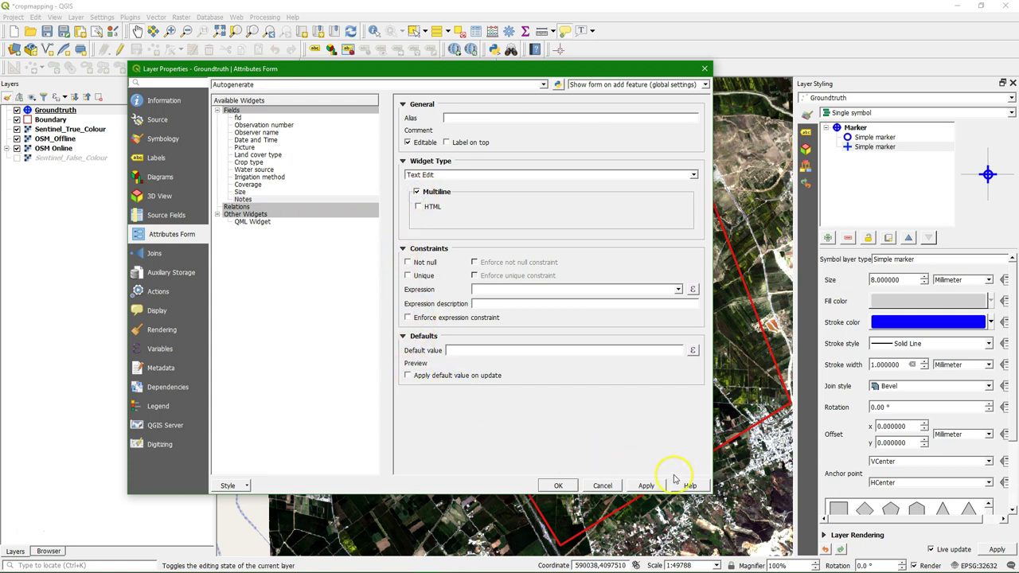
pyautogui.click(651, 487)
pyautogui.click(559, 485)
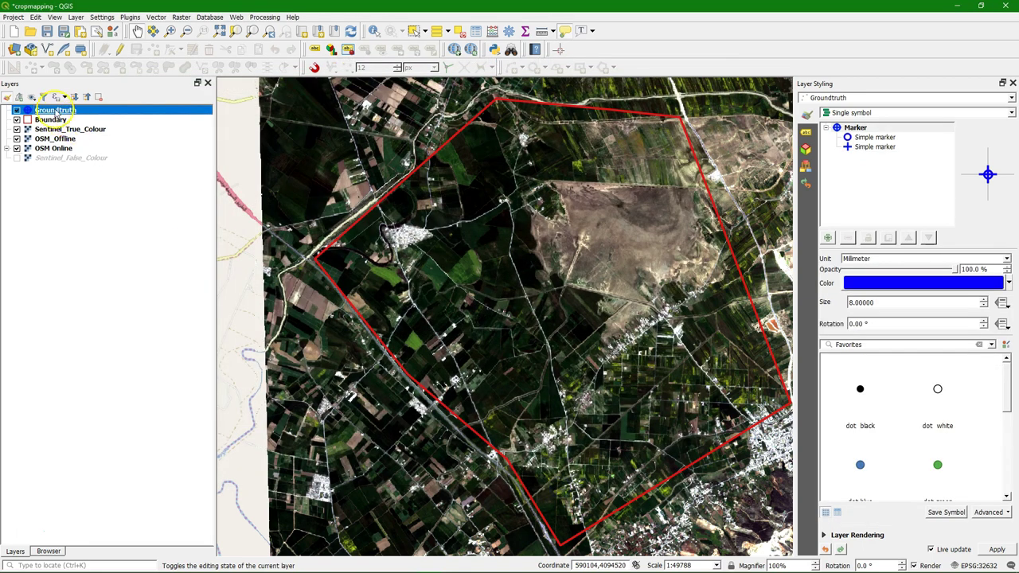
pyautogui.rightClick(56, 113)
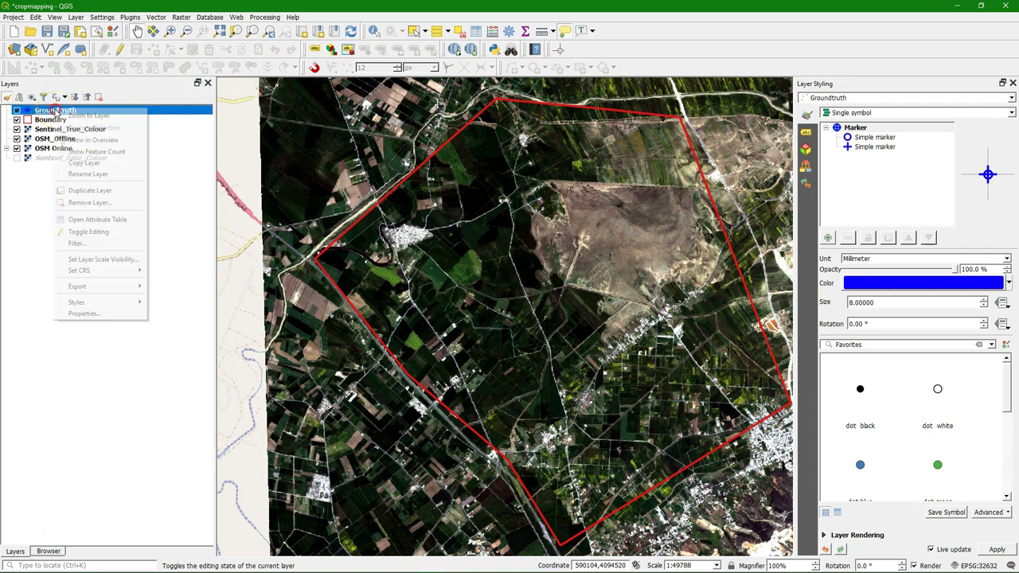
pyautogui.click(94, 219)
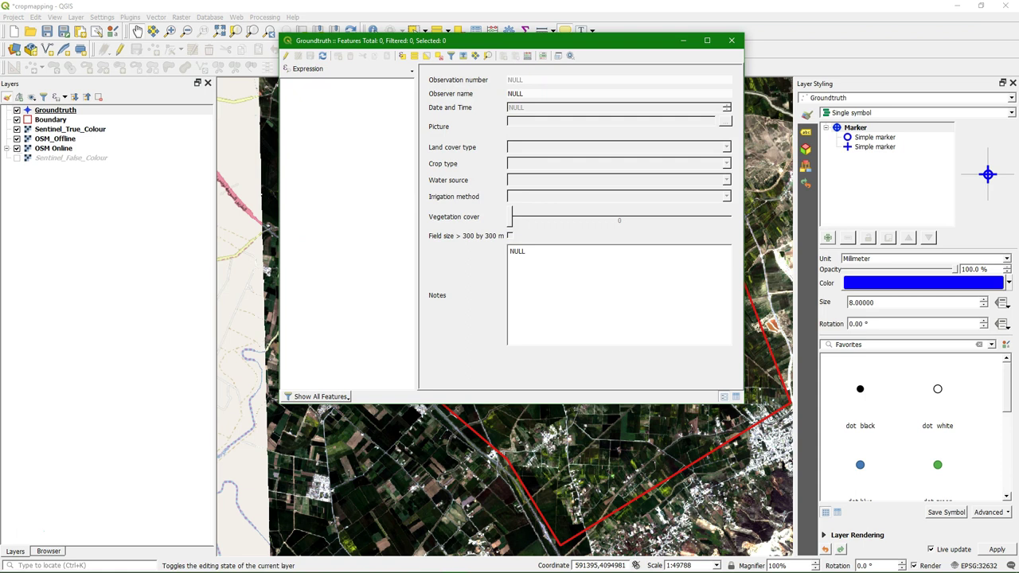
pyautogui.click(18, 116)
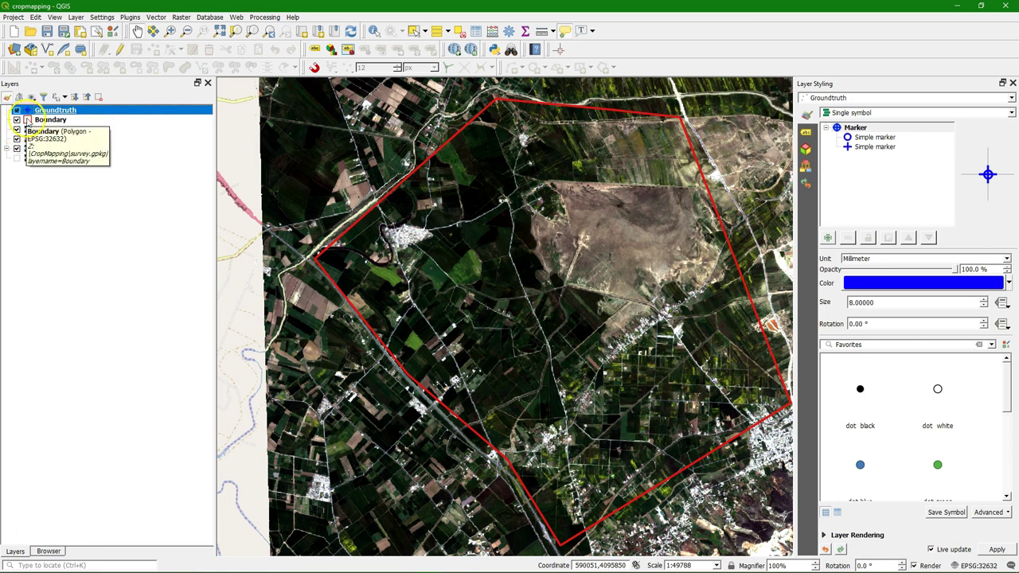
# - Tick Read-only for the Boundary layer in Project Properties > Data Sources and confirm
pyautogui.click(14, 17)
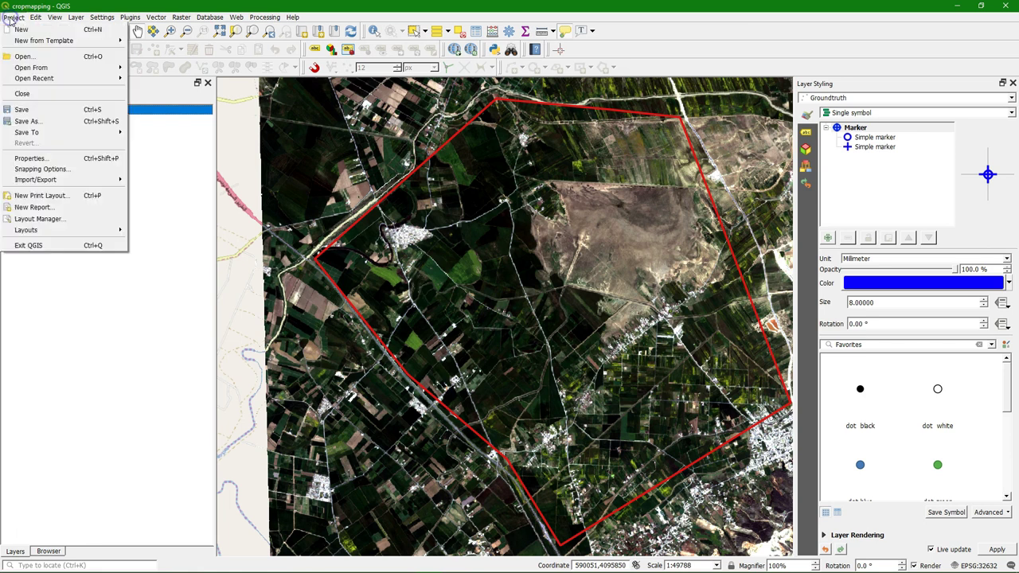
pyautogui.click(29, 158)
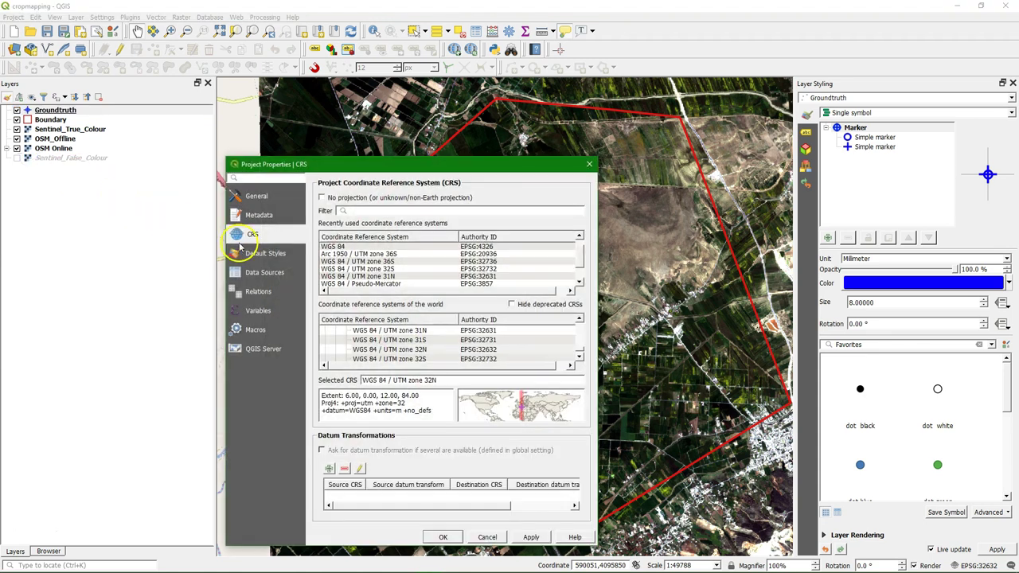
pyautogui.click(251, 271)
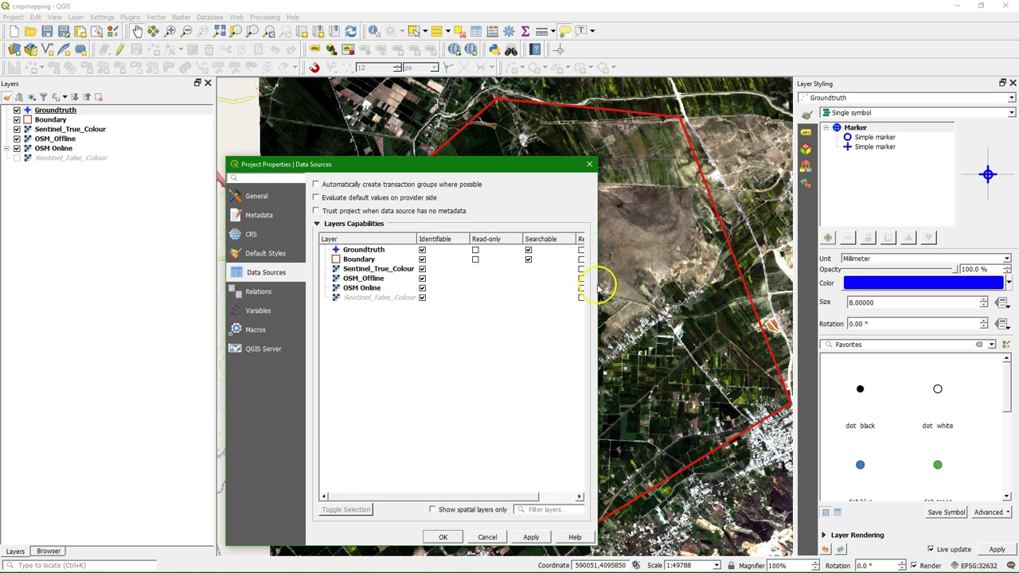
pyautogui.moveTo(596, 285); pyautogui.dragTo(747, 280)
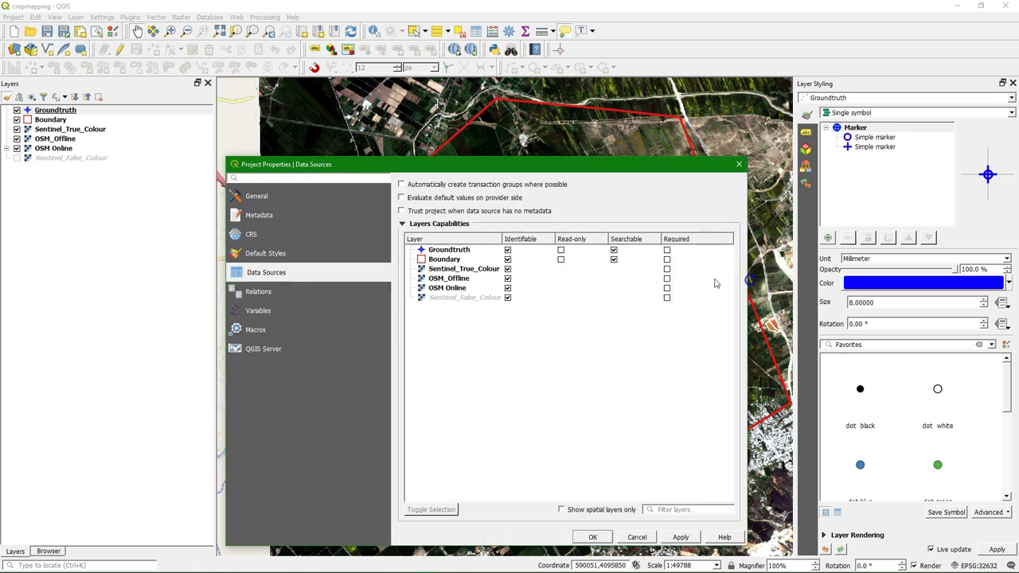
pyautogui.click(561, 261)
pyautogui.click(593, 536)
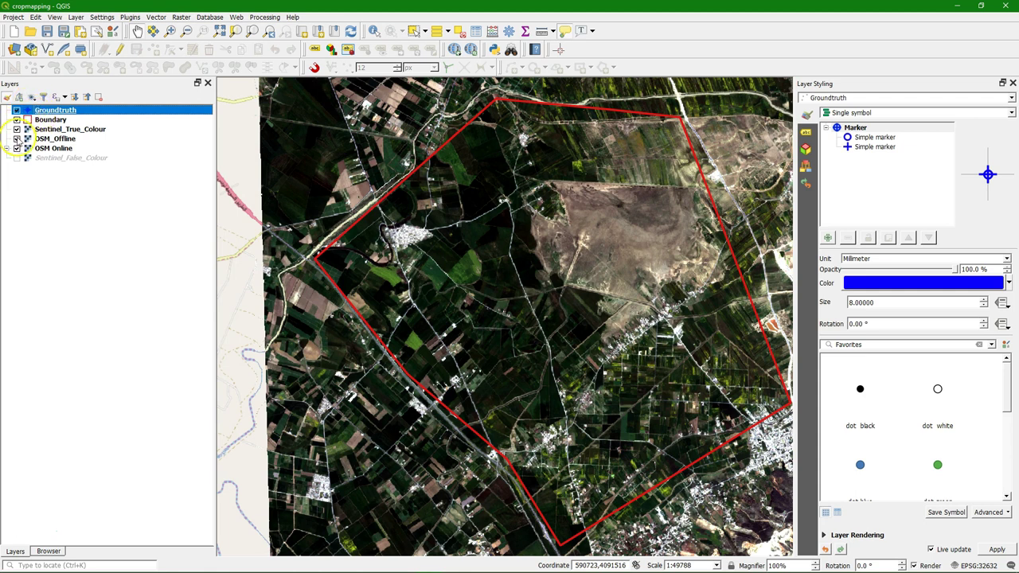
# - Move Sentinel_False_Colour above the OSM layers, hide both OSM basemaps, and save the Sentinel True Colour theme
pyautogui.click(46, 139)
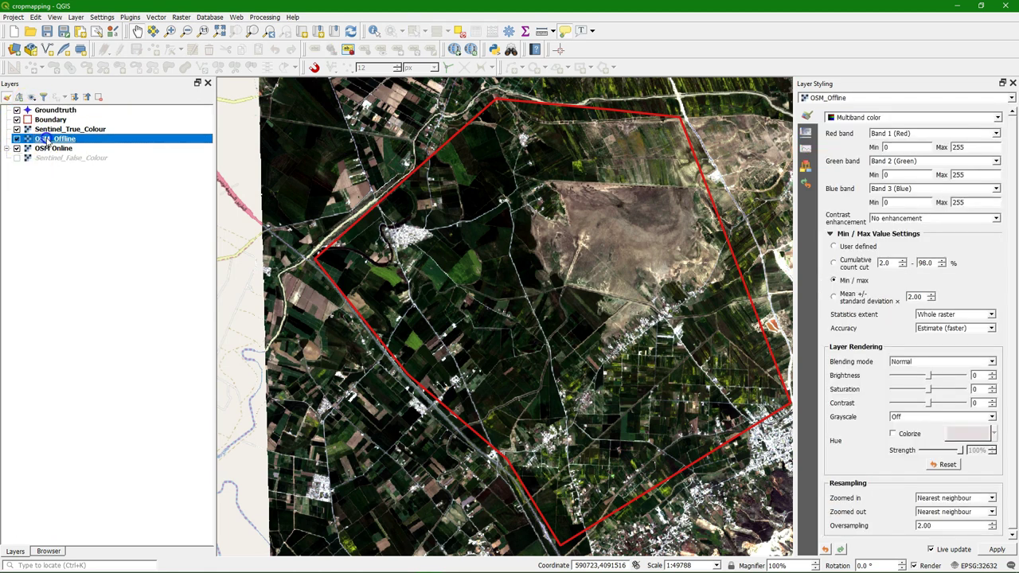
pyautogui.moveTo(49, 158); pyautogui.dragTo(70, 143)
pyautogui.click(52, 158)
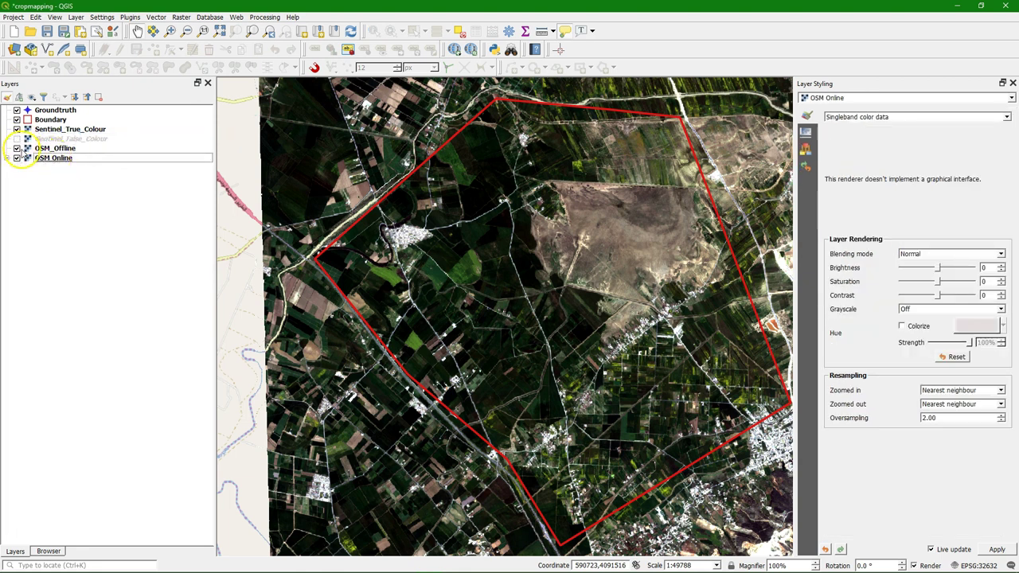
pyautogui.click(17, 148)
pyautogui.click(16, 157)
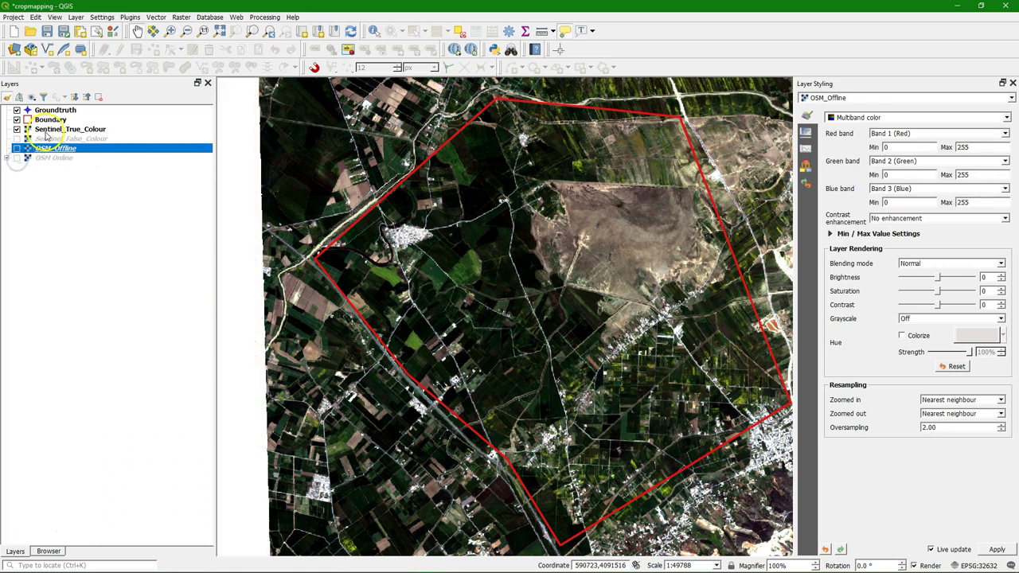
pyautogui.click(33, 98)
pyautogui.click(56, 187)
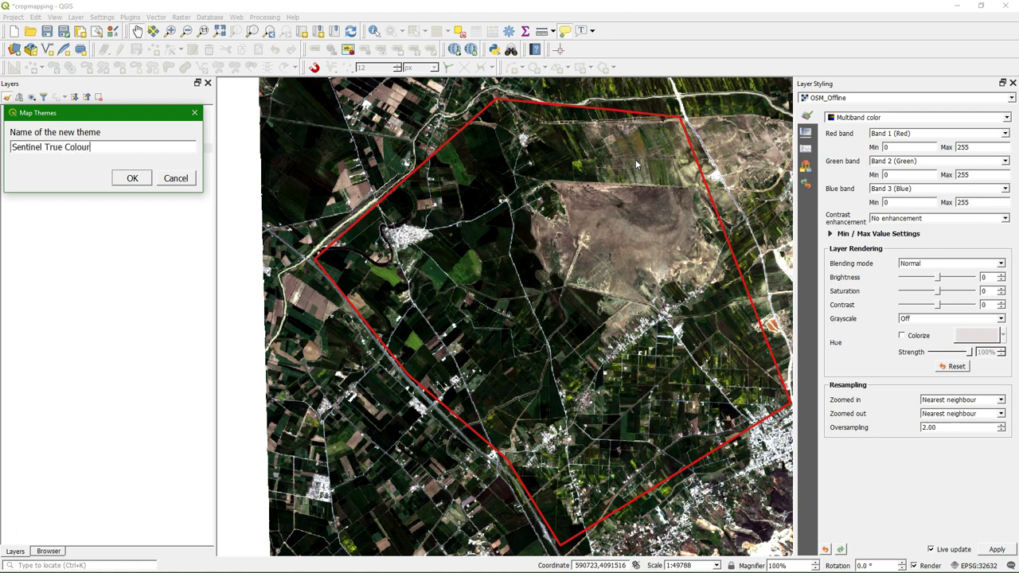
pyautogui.click(132, 178)
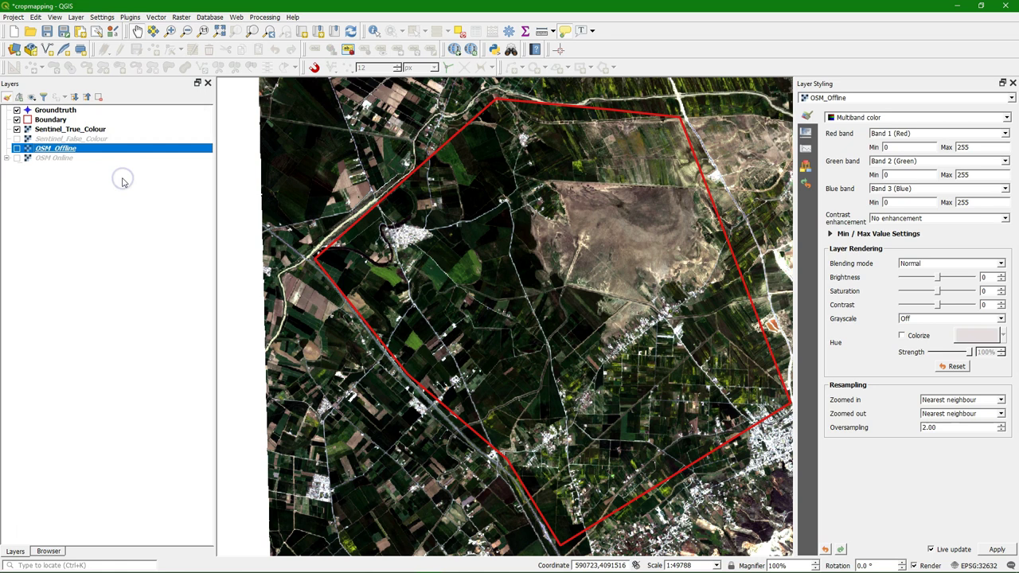
# - Show only the false-colour image and save it as the Sentinel False Colour theme
pyautogui.click(16, 129)
pyautogui.click(16, 139)
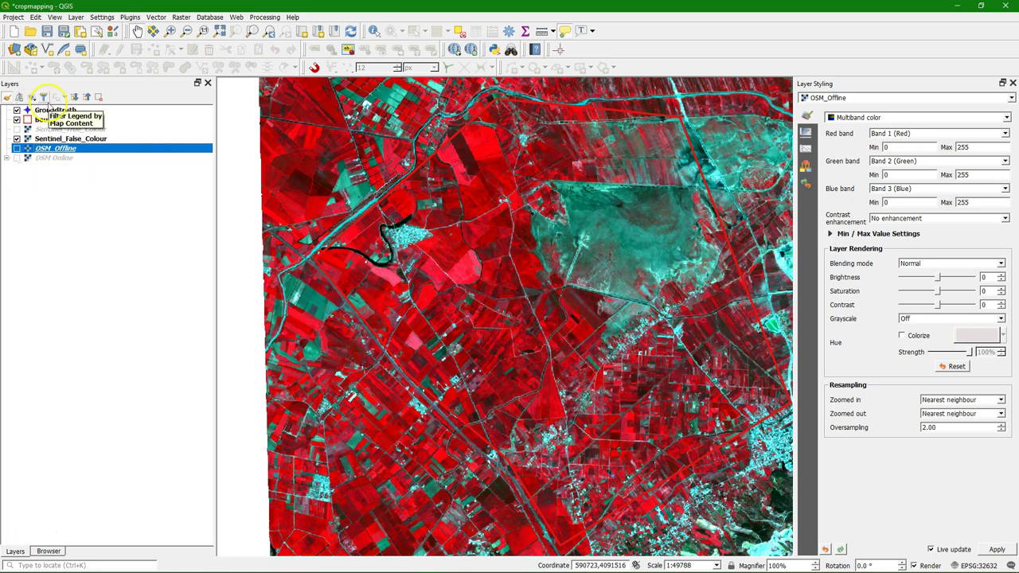
pyautogui.click(34, 97)
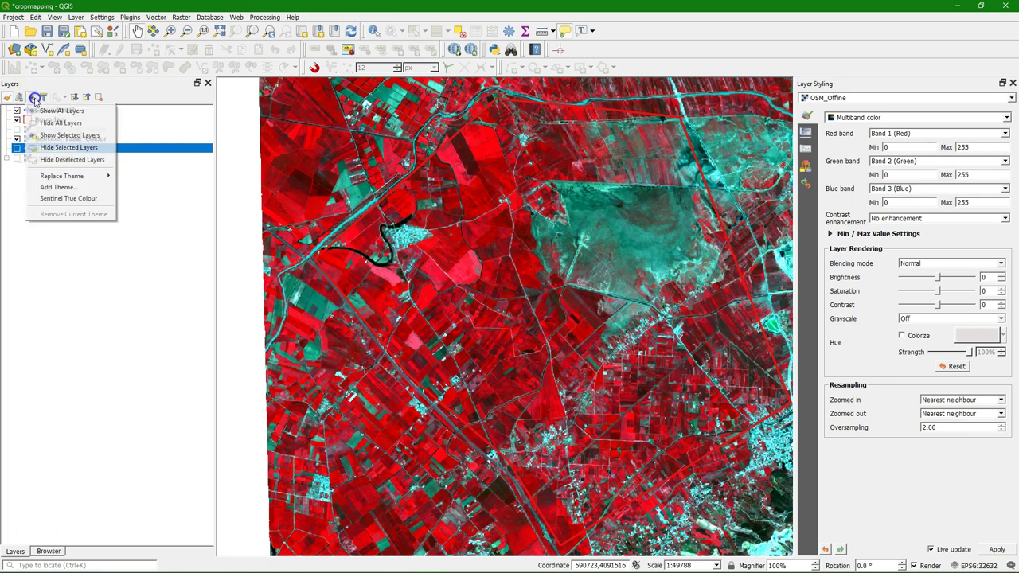
pyautogui.click(66, 189)
pyautogui.write('Sentinel False Colour')
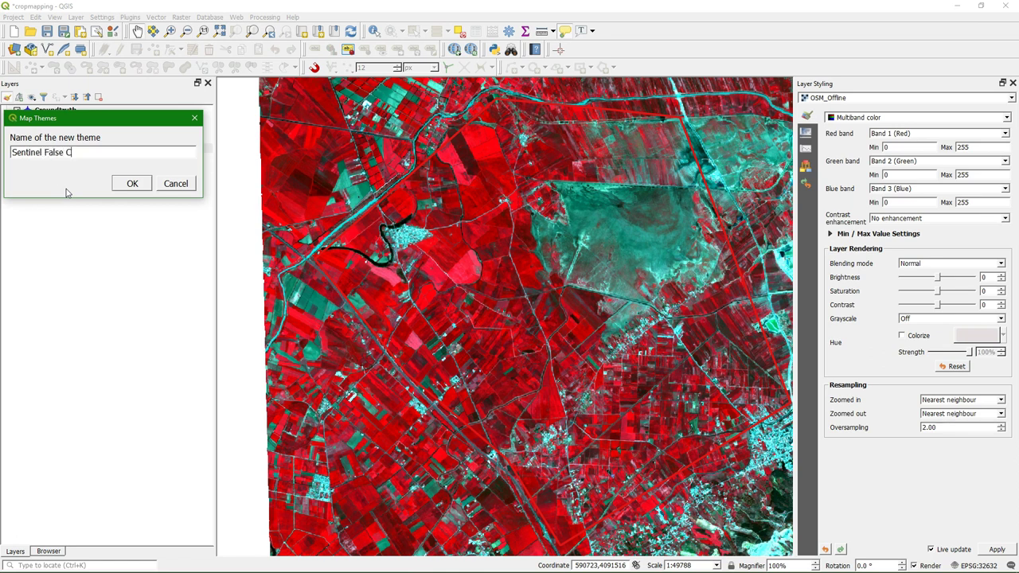
pyautogui.click(133, 183)
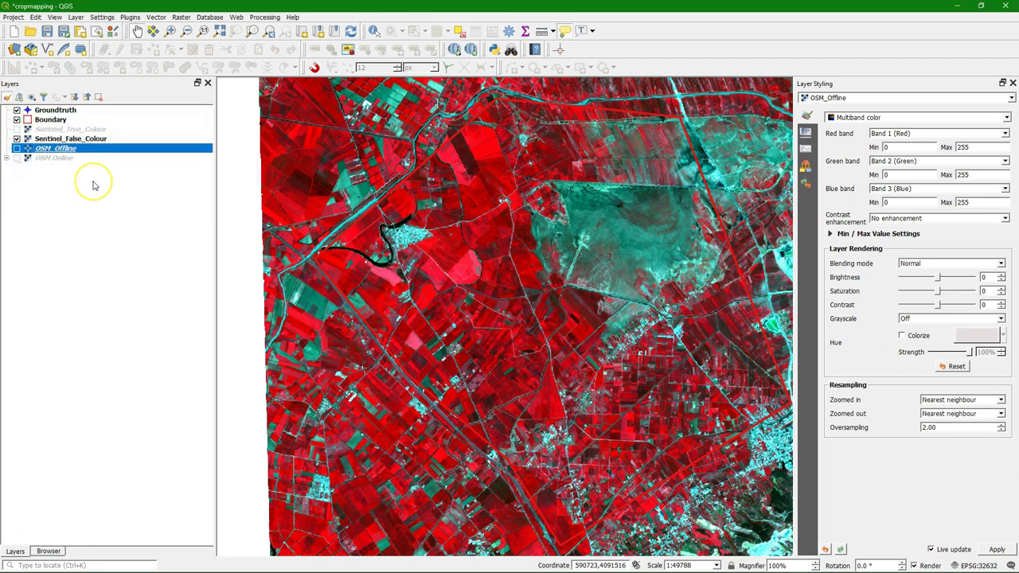
# - Show the OSM_Offline basemap instead of false colour and save the OSM Offline theme
pyautogui.click(17, 138)
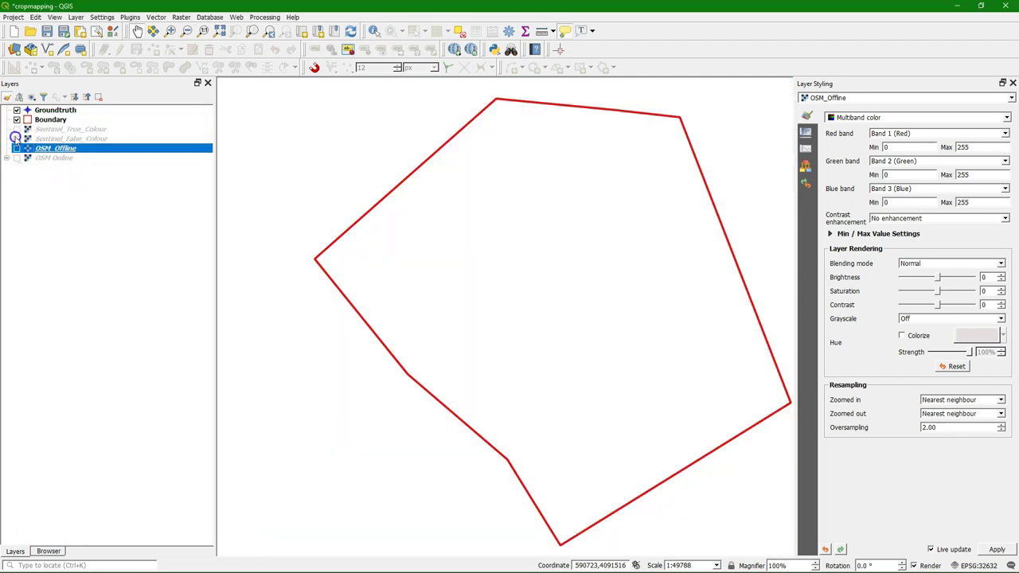
pyautogui.click(17, 148)
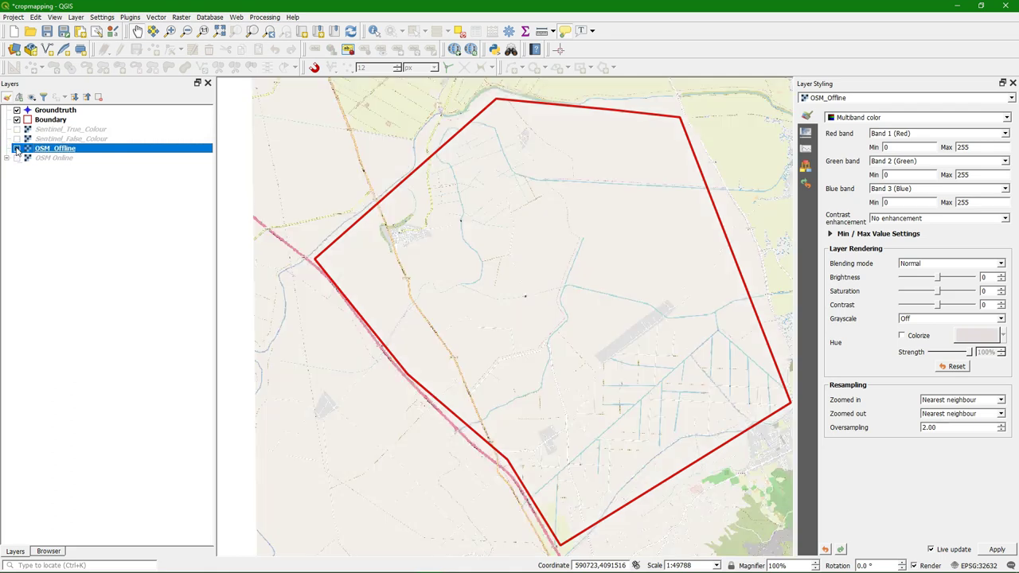
pyautogui.click(31, 97)
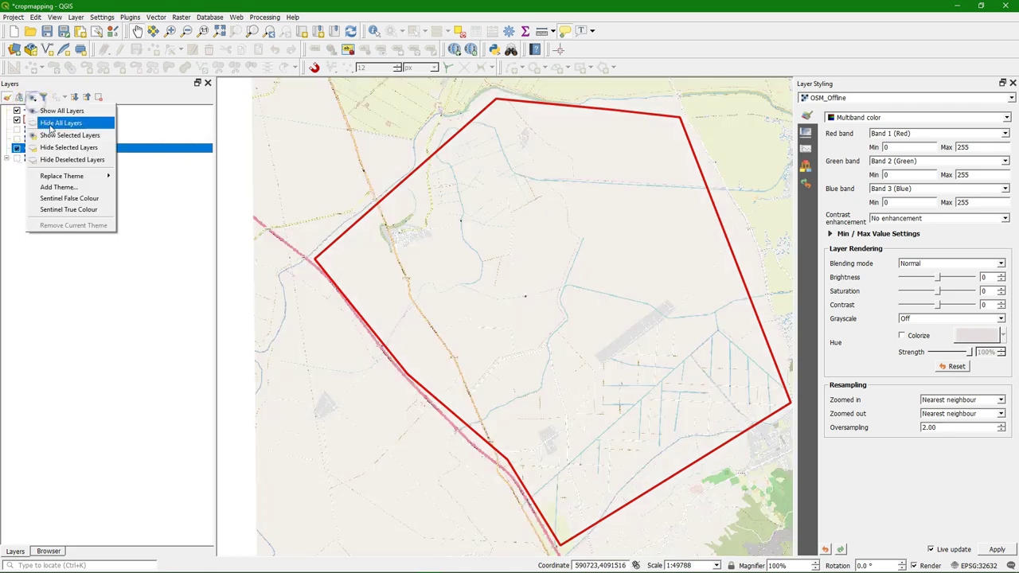
pyautogui.click(68, 188)
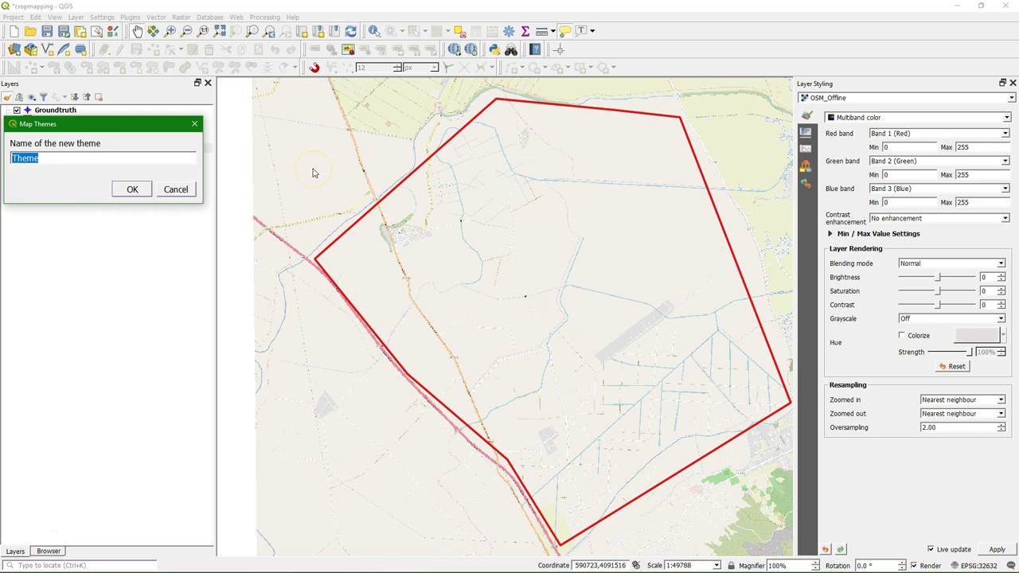
pyautogui.write('OSM Offline')
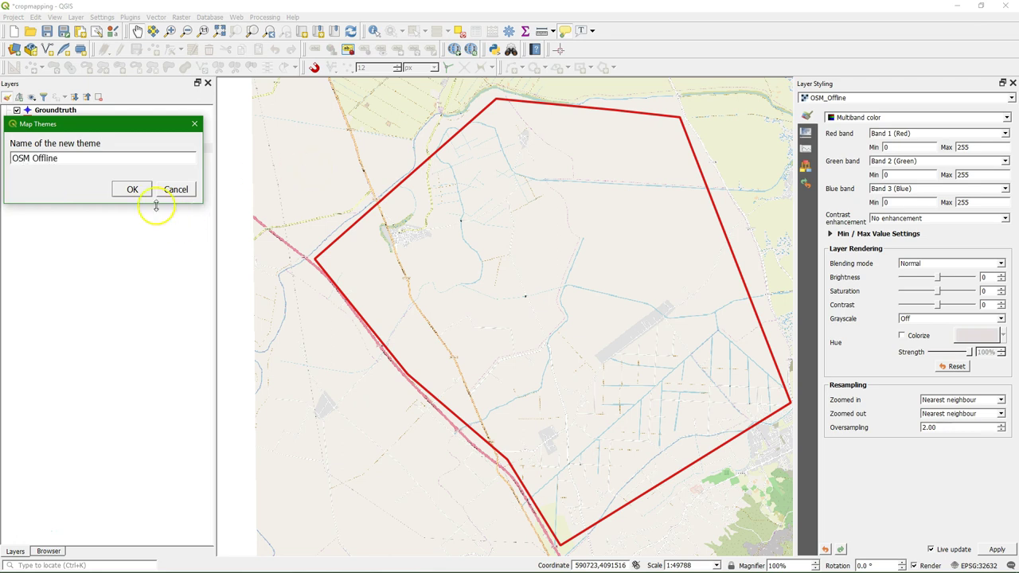
pyautogui.click(132, 189)
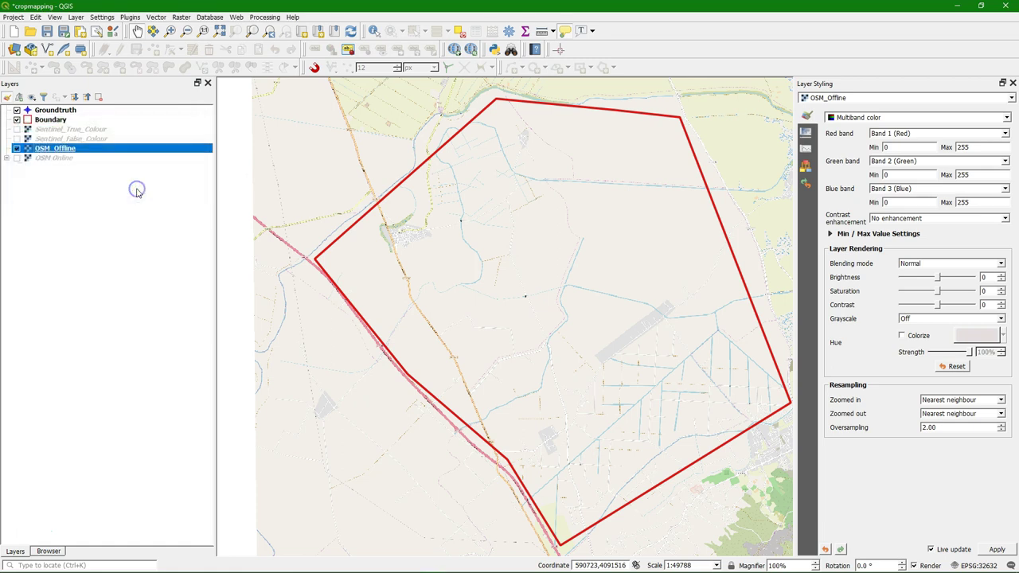
# - Switch to the OSM Online basemap and save the OSM Online theme
pyautogui.click(16, 149)
pyautogui.click(16, 158)
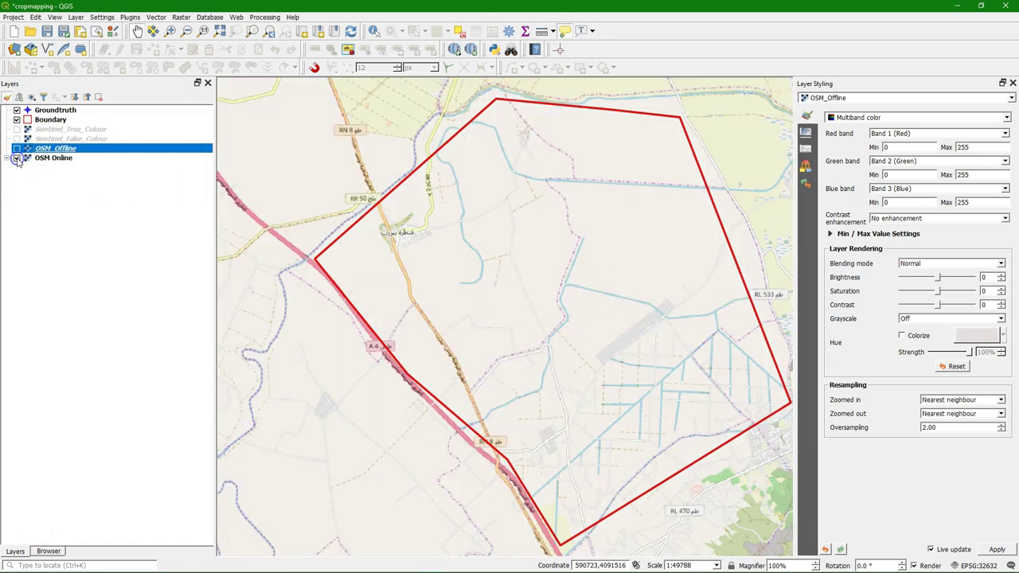
pyautogui.click(32, 97)
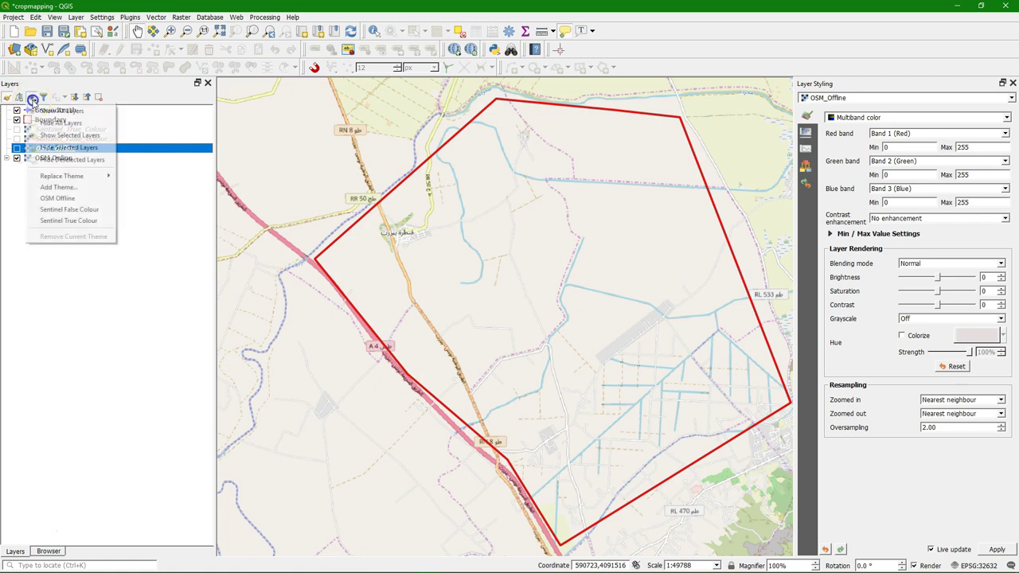
pyautogui.click(67, 187)
pyautogui.write('OSM Online')
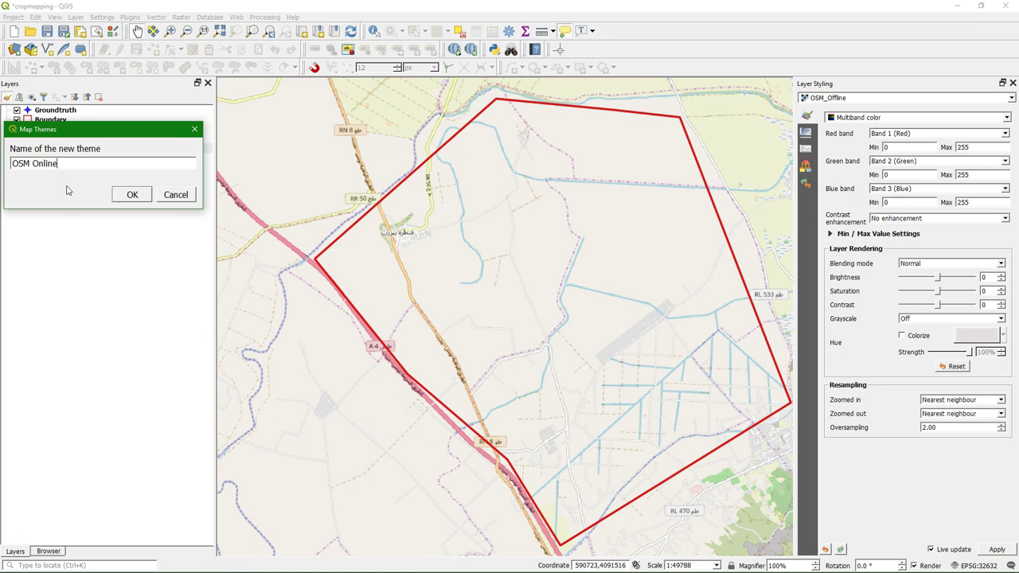
pyautogui.click(133, 195)
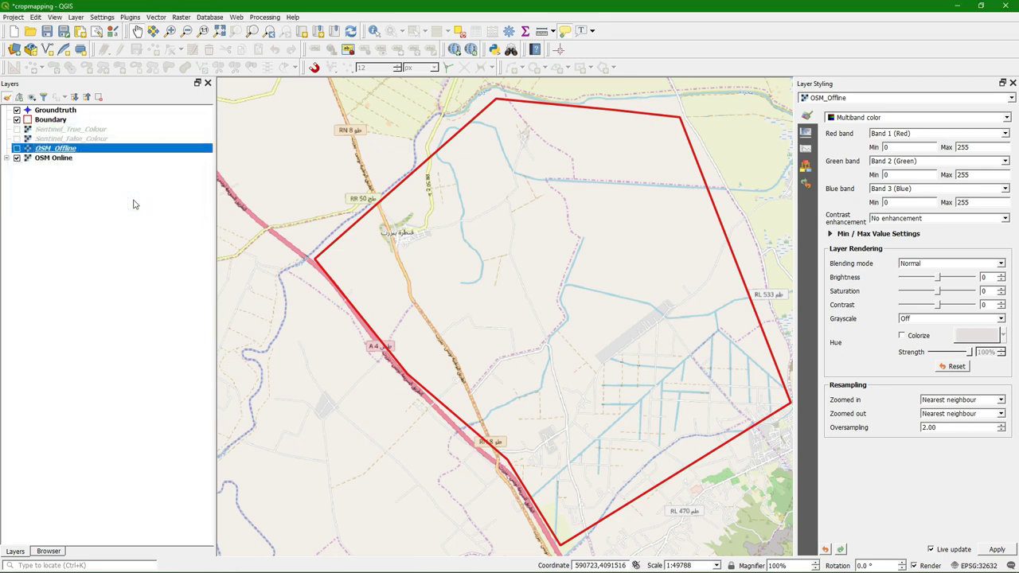
# - Cycle through OSM Offline, Sentinel False Colour and Sentinel True Colour themes, then save the project
pyautogui.click(47, 31)
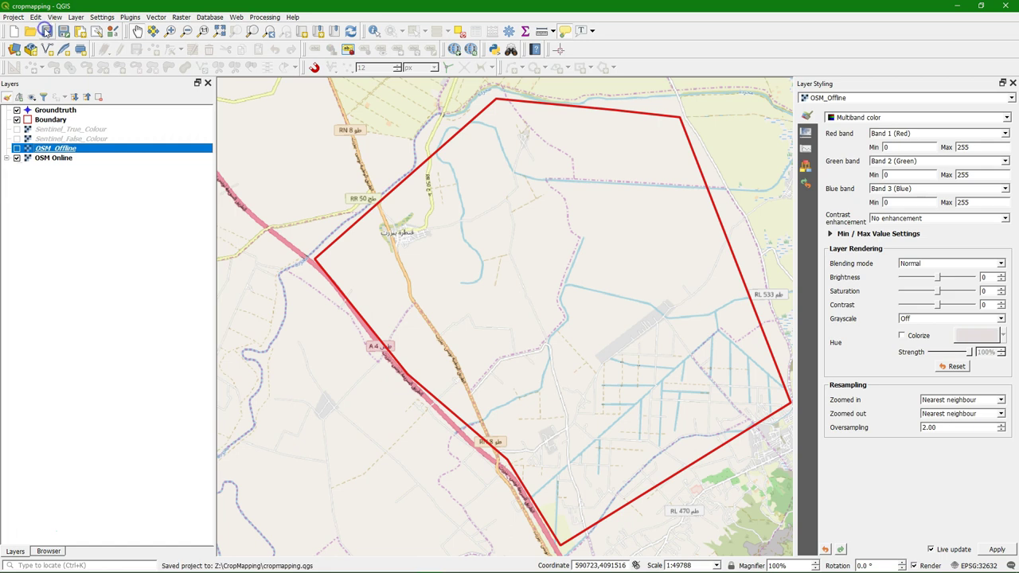
pyautogui.click(32, 97)
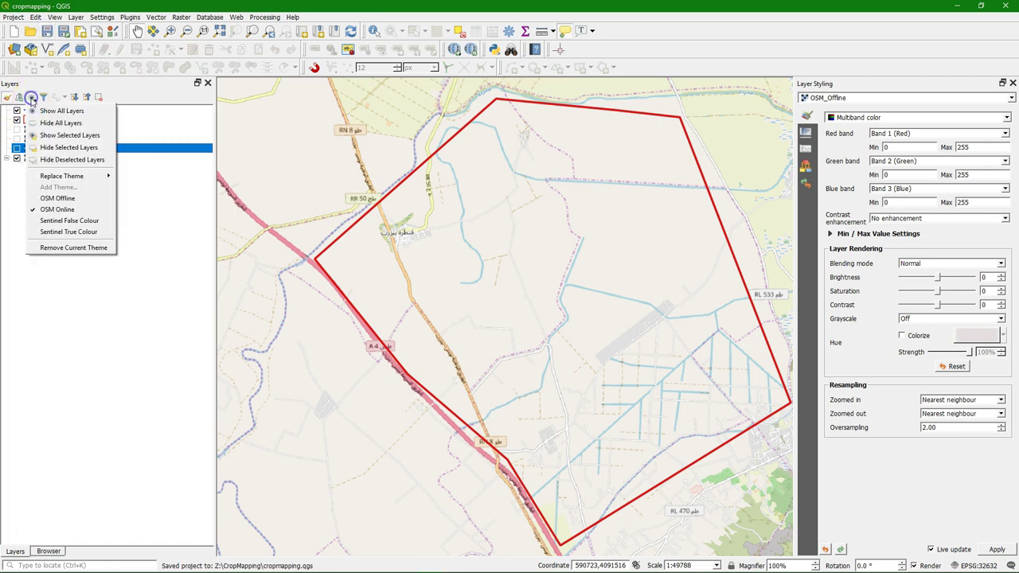
pyautogui.click(70, 197)
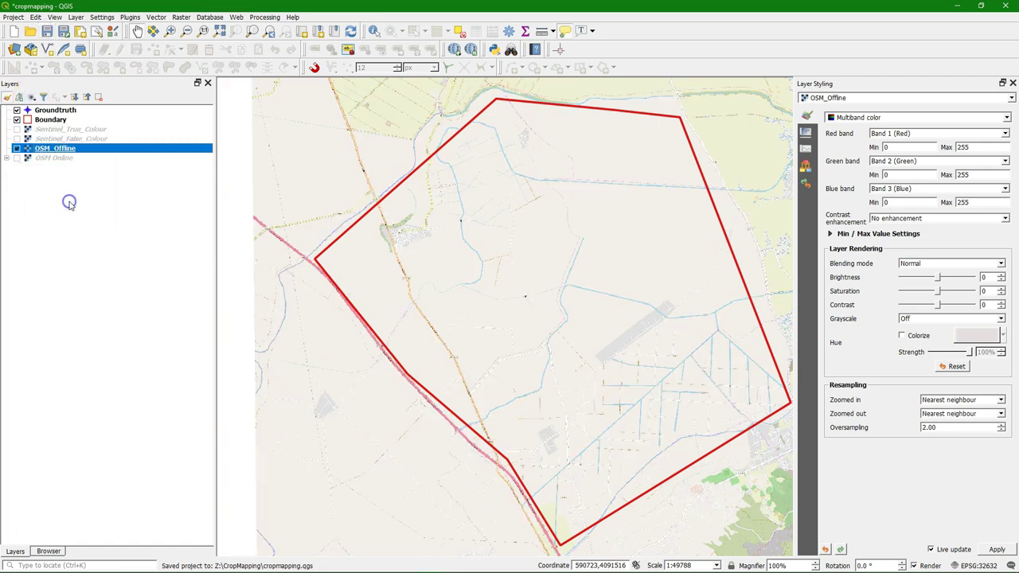
pyautogui.click(32, 97)
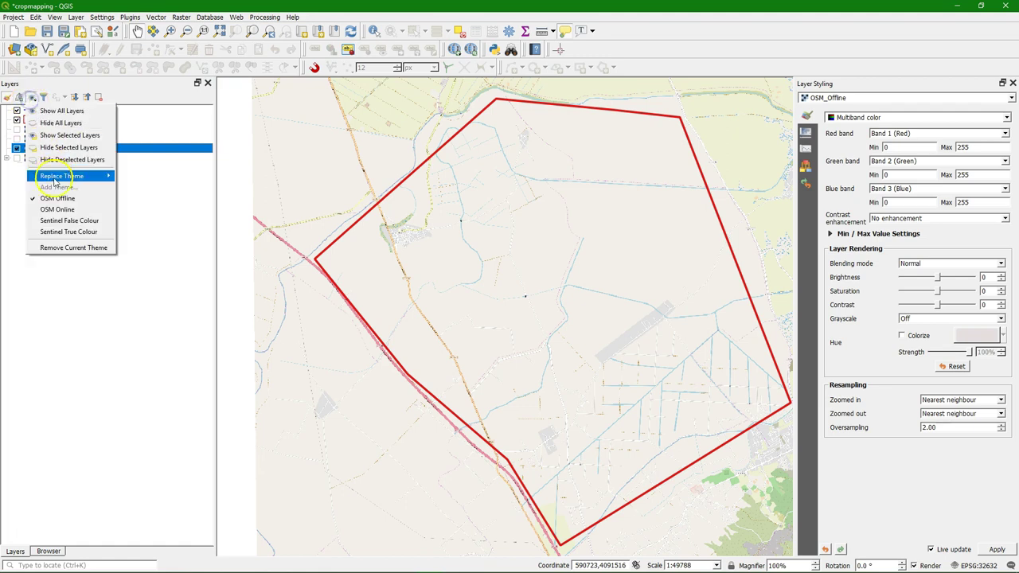
pyautogui.click(55, 222)
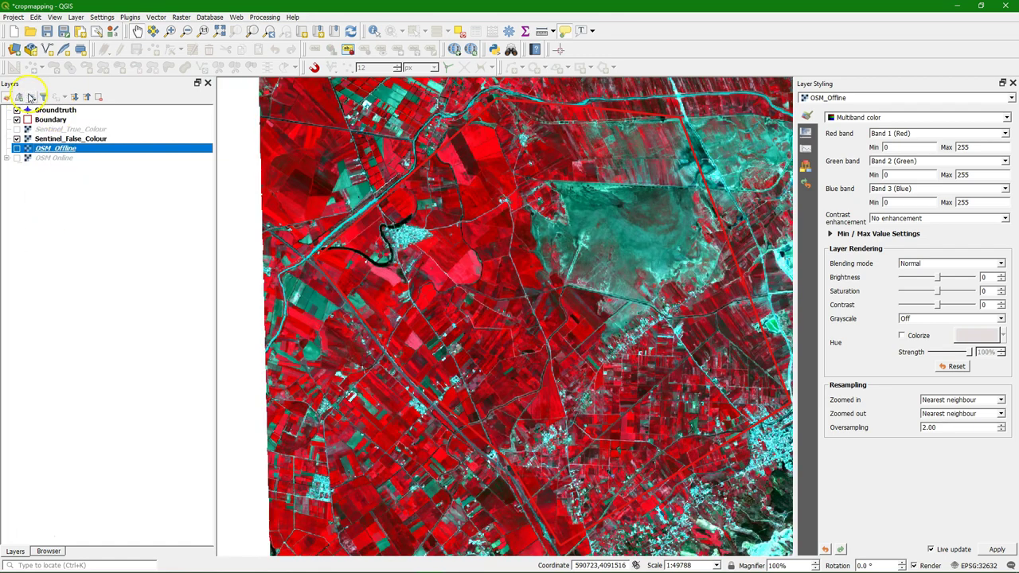
pyautogui.click(30, 97)
pyautogui.click(52, 232)
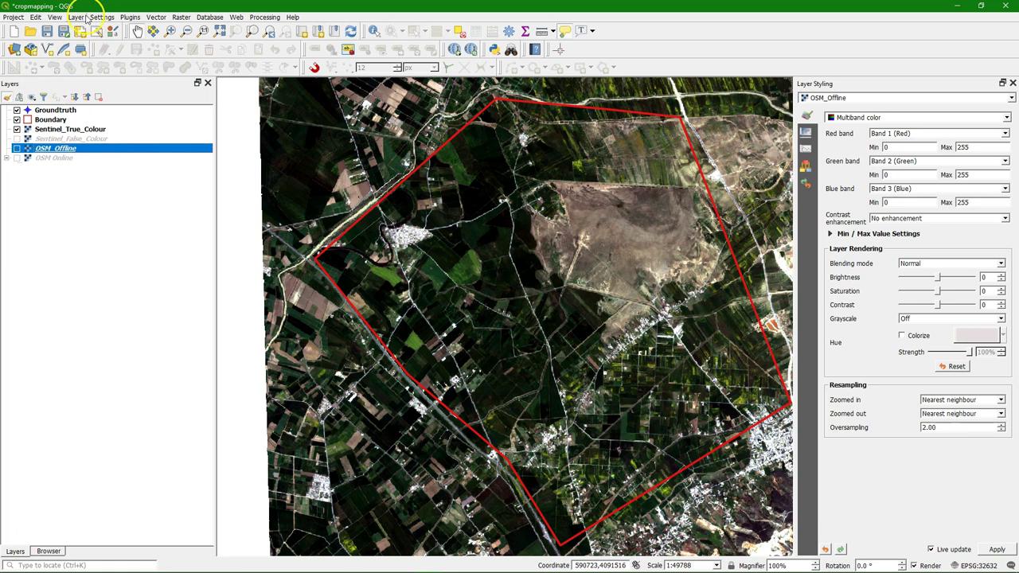
pyautogui.click(47, 33)
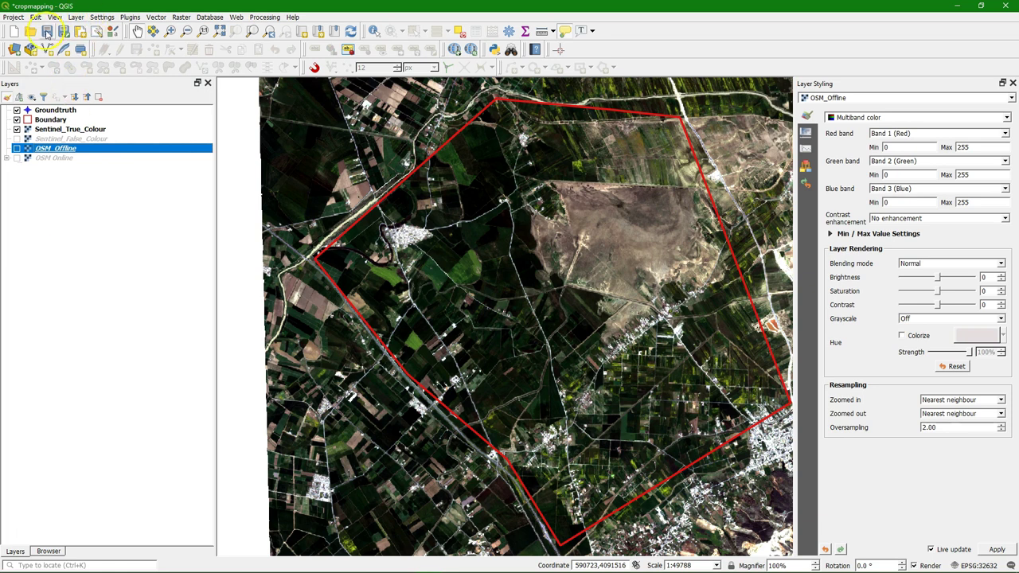
# - Search the plugin manager for 'merg' and confirm the Mergin 2019.4 plugin is installed
pyautogui.click(129, 18)
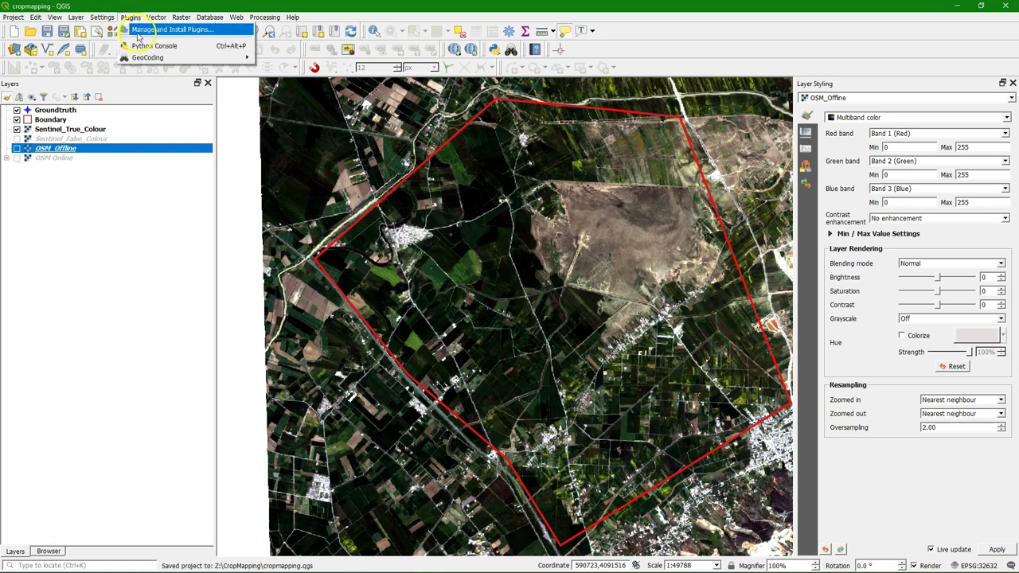
pyautogui.click(139, 30)
pyautogui.doubleClick(228, 54)
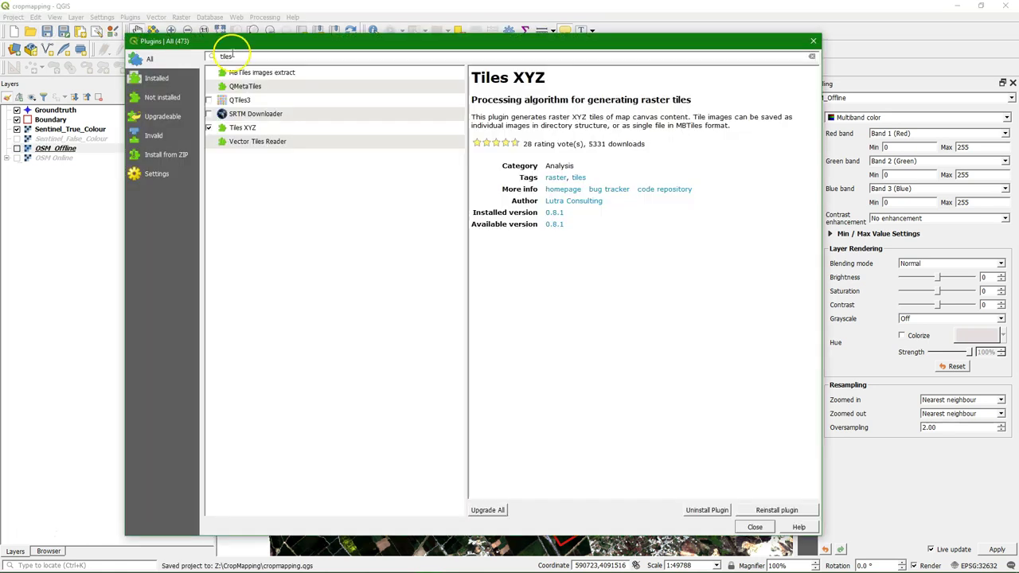
pyautogui.write('m')
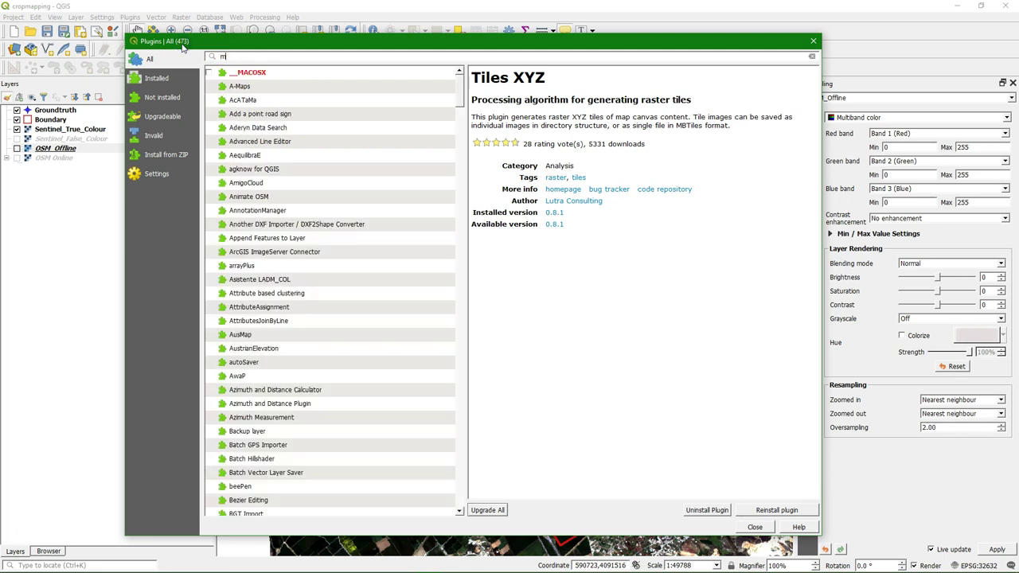
pyautogui.write('erg')
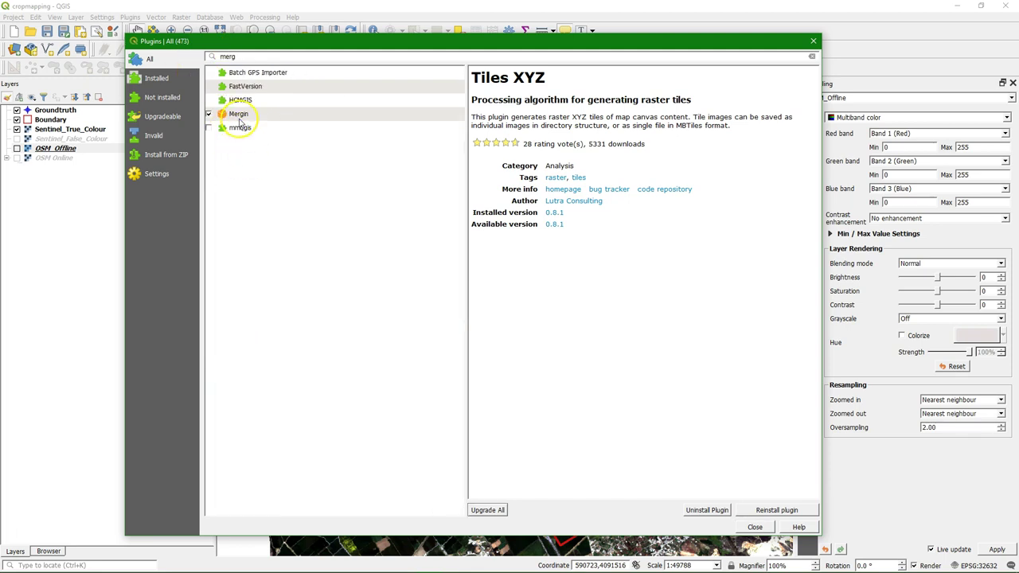
pyautogui.click(241, 116)
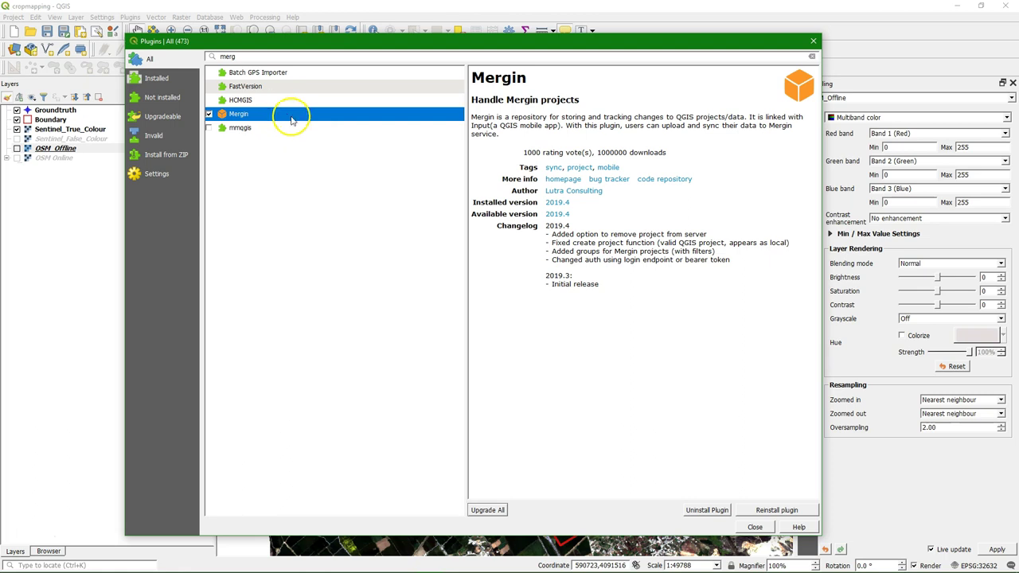
pyautogui.click(755, 528)
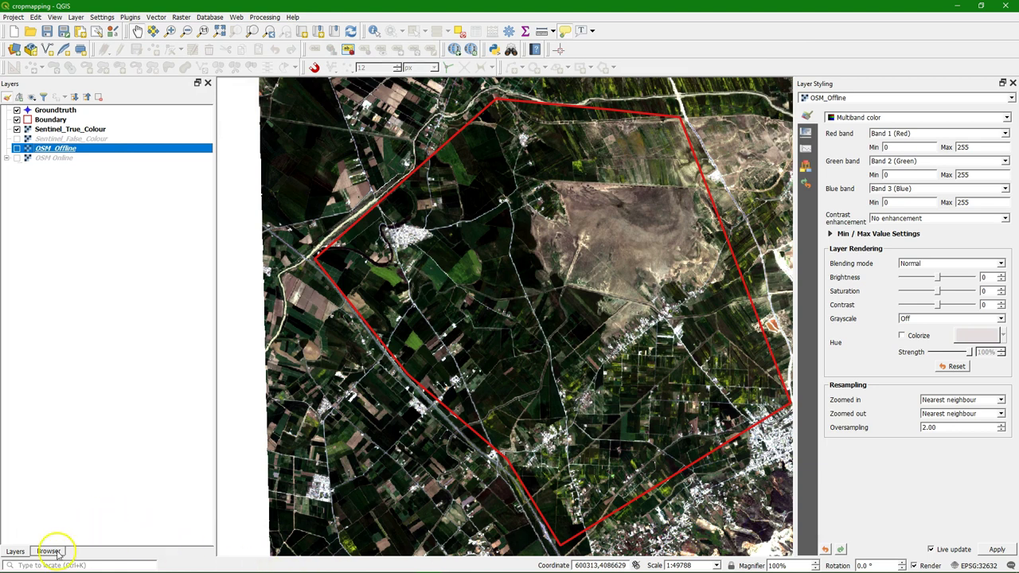
# - In the Browser panel, review the Mergin connection's login settings without changing them
pyautogui.click(48, 551)
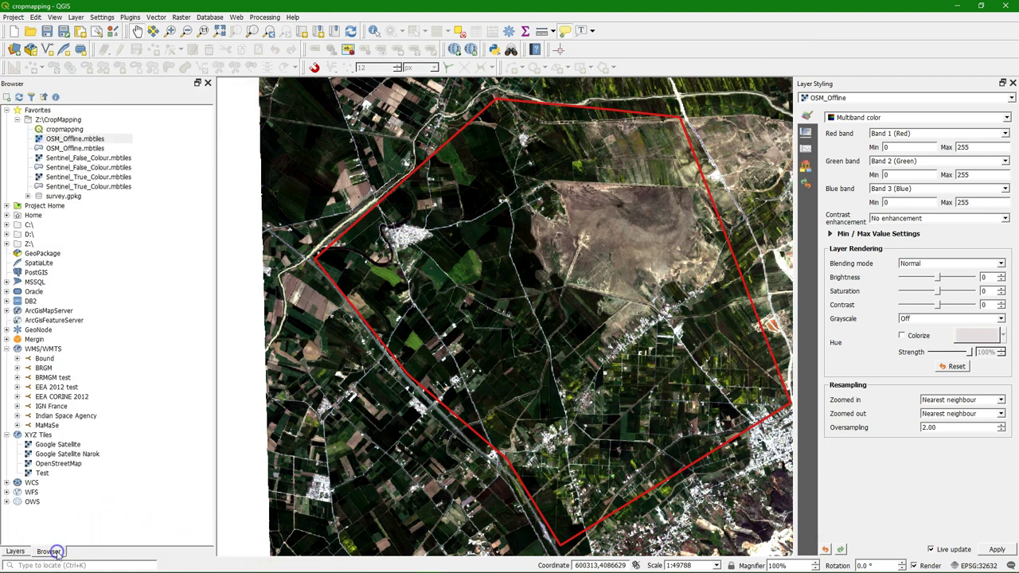
pyautogui.click(6, 339)
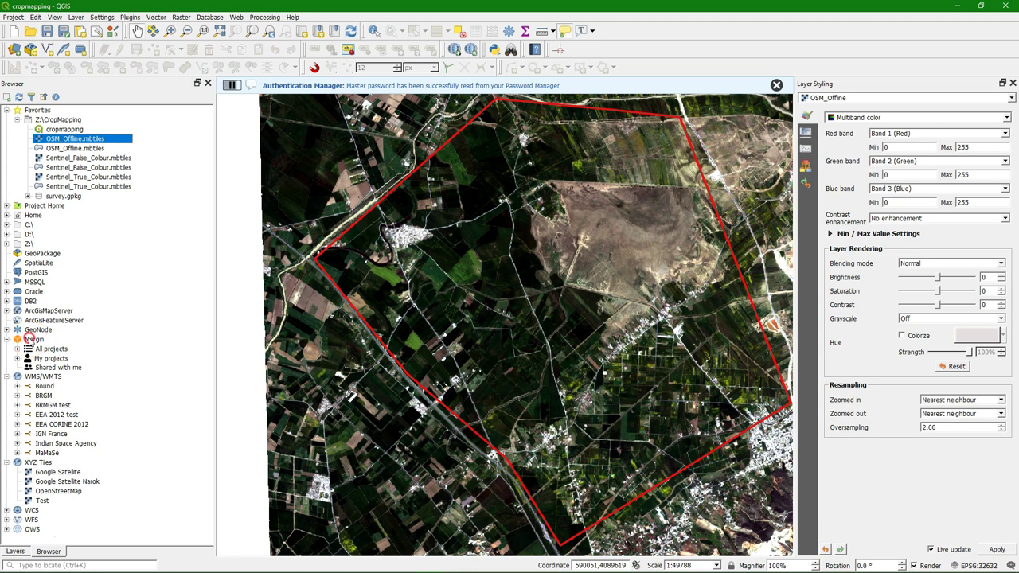
pyautogui.rightClick(32, 338)
pyautogui.click(50, 344)
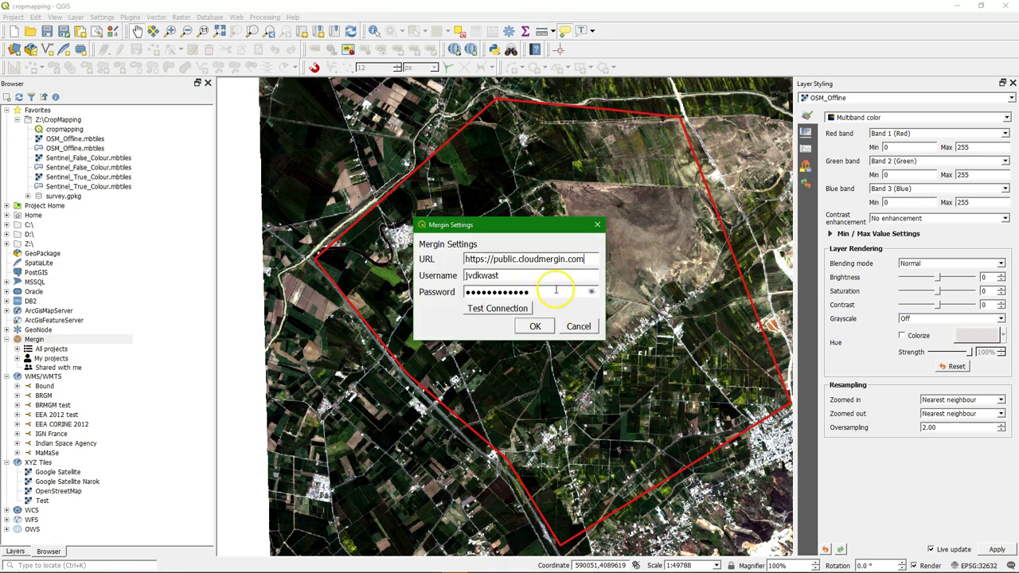
pyautogui.click(581, 326)
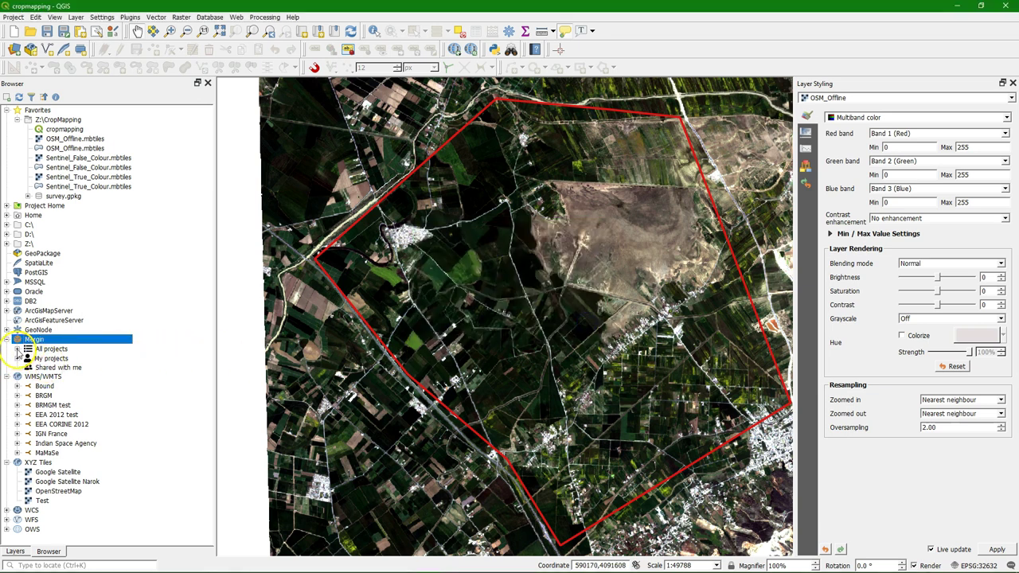
# - Expand All projects to list the four Mergin projects, leaving My projects collapsed
pyautogui.click(18, 349)
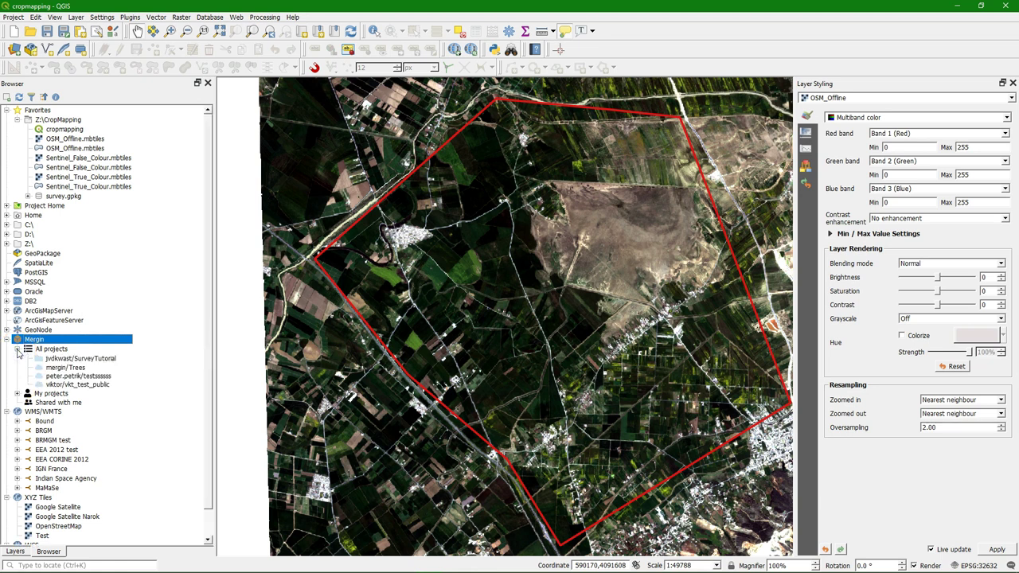
pyautogui.click(17, 393)
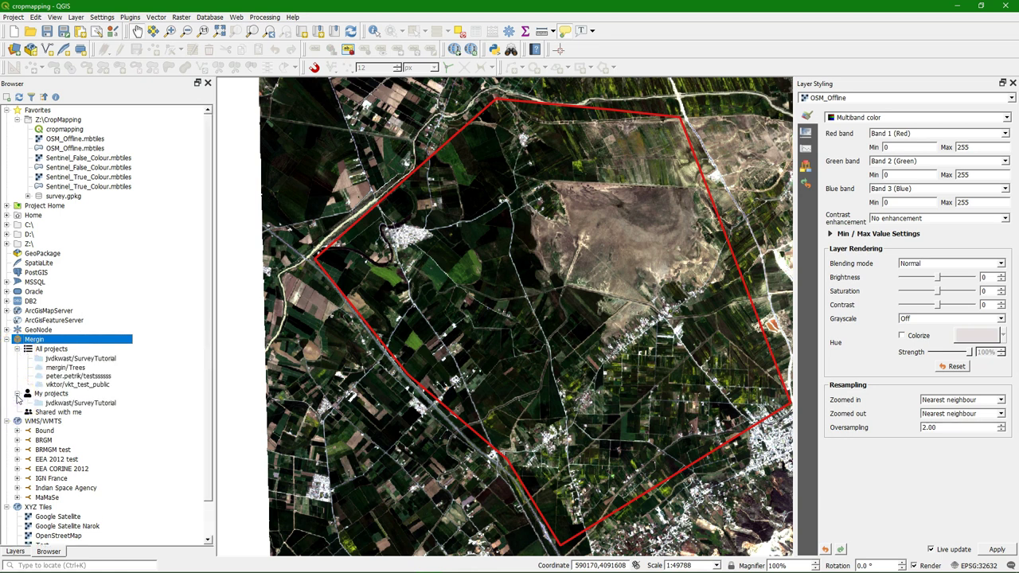
pyautogui.click(17, 393)
pyautogui.click(17, 393)
pyautogui.click(17, 393)
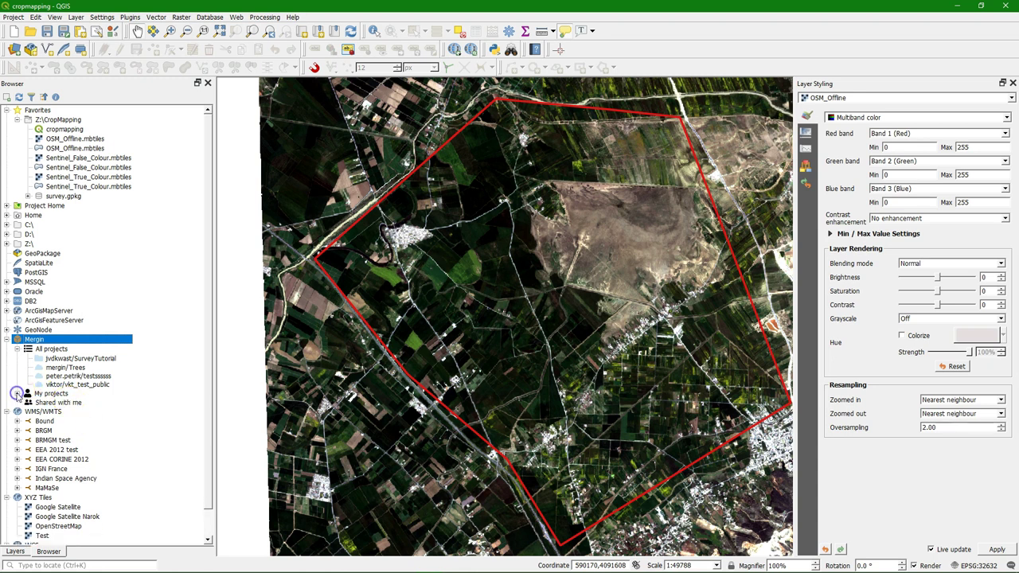
# - Create a public CropMapping Mergin project from the CropMapping folder
pyautogui.rightClick(47, 340)
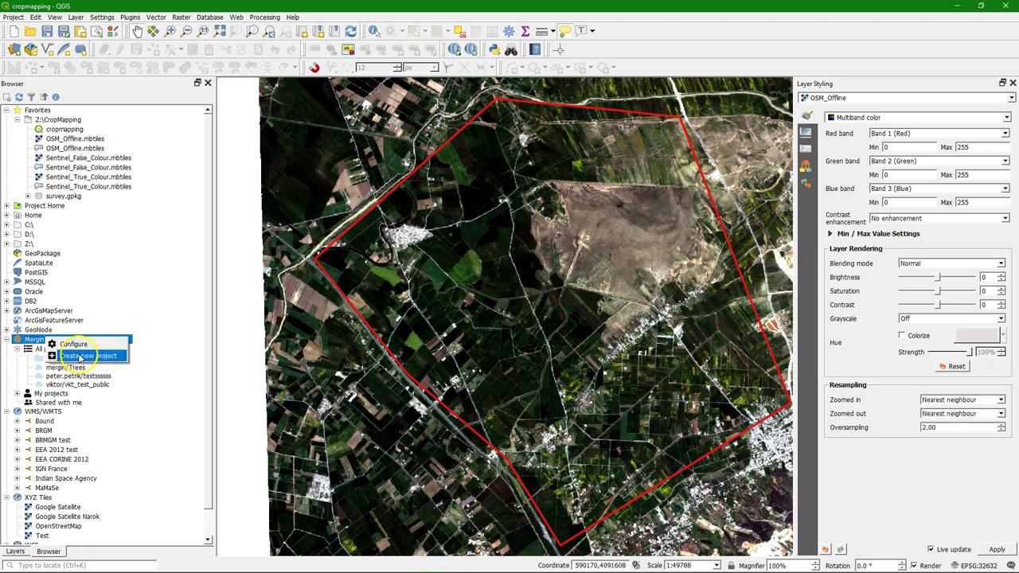
pyautogui.click(80, 358)
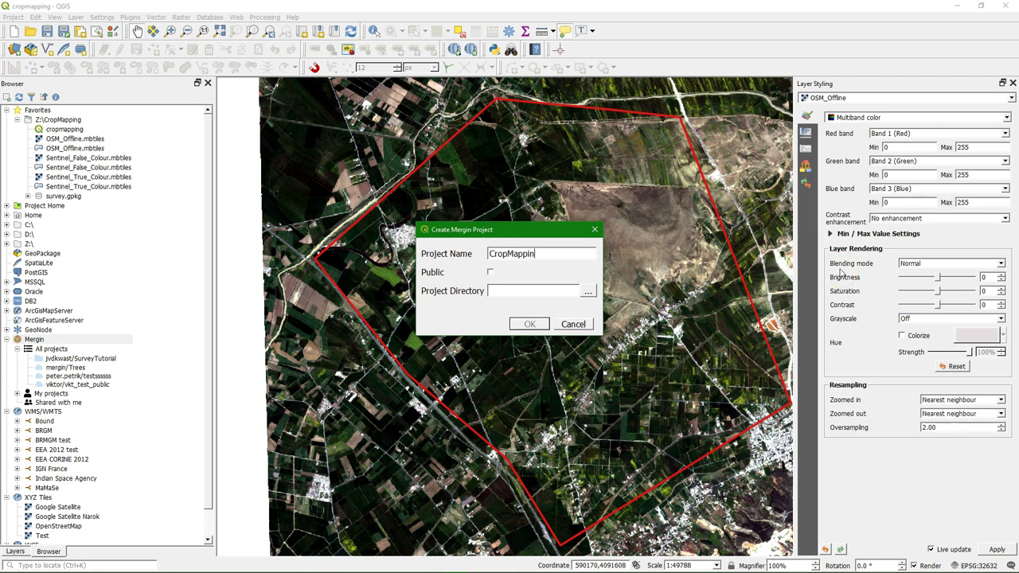
pyautogui.click(491, 272)
pyautogui.click(586, 292)
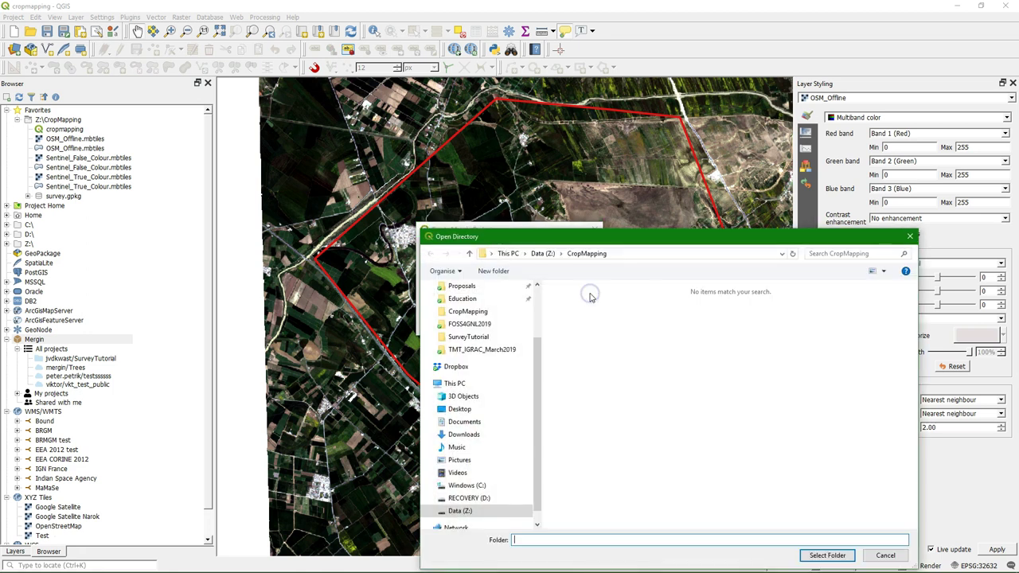
pyautogui.click(821, 556)
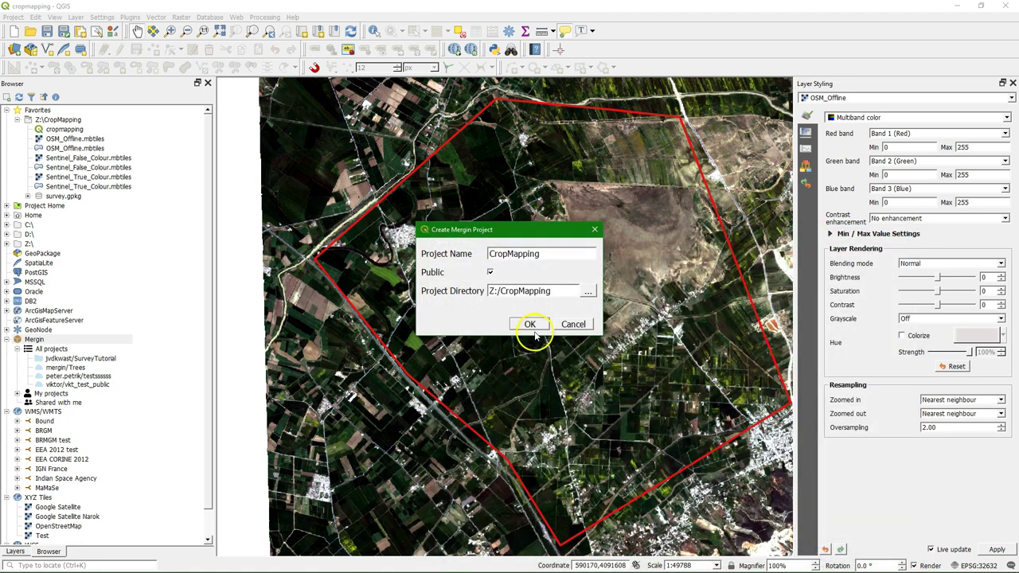
pyautogui.click(532, 324)
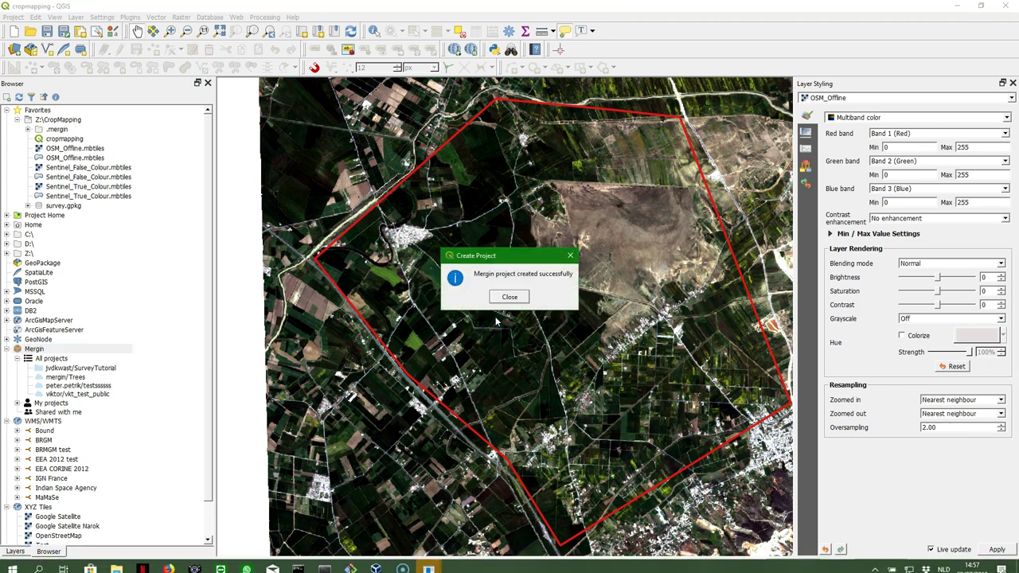
# - Dismiss the confirmation and open CropMapping from My projects in the web browser
pyautogui.click(514, 298)
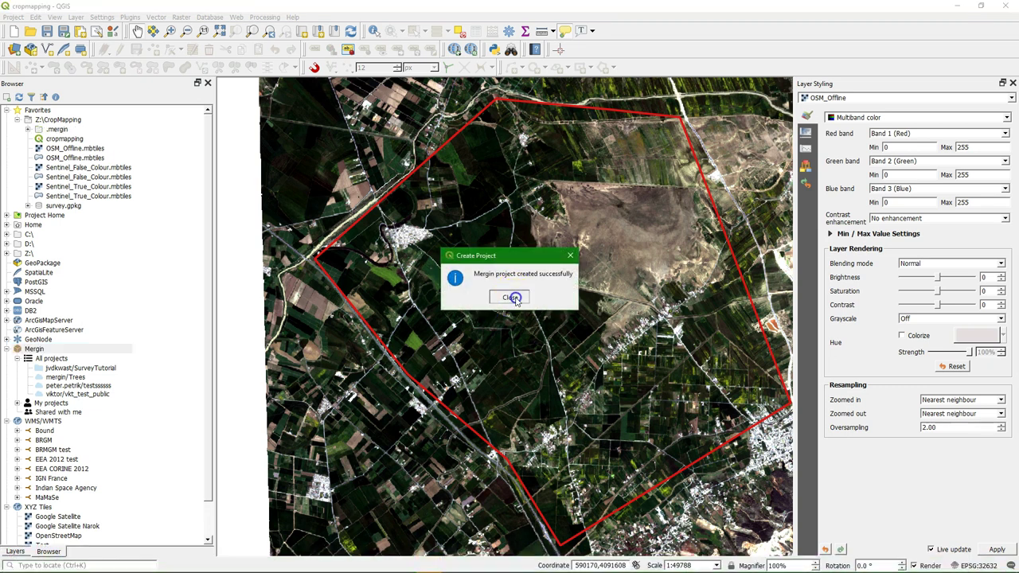
pyautogui.click(34, 349)
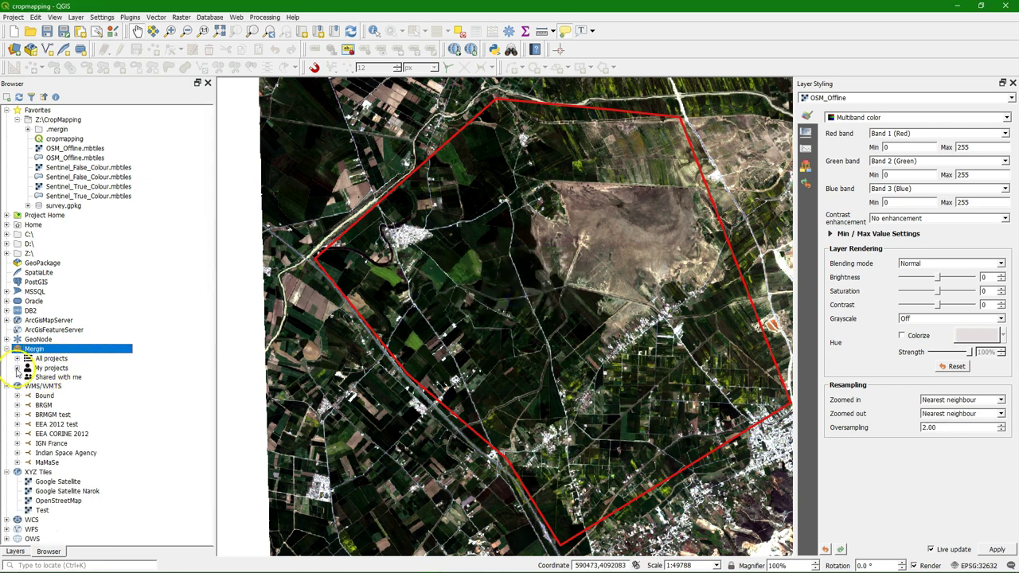
pyautogui.click(18, 367)
pyautogui.click(76, 378)
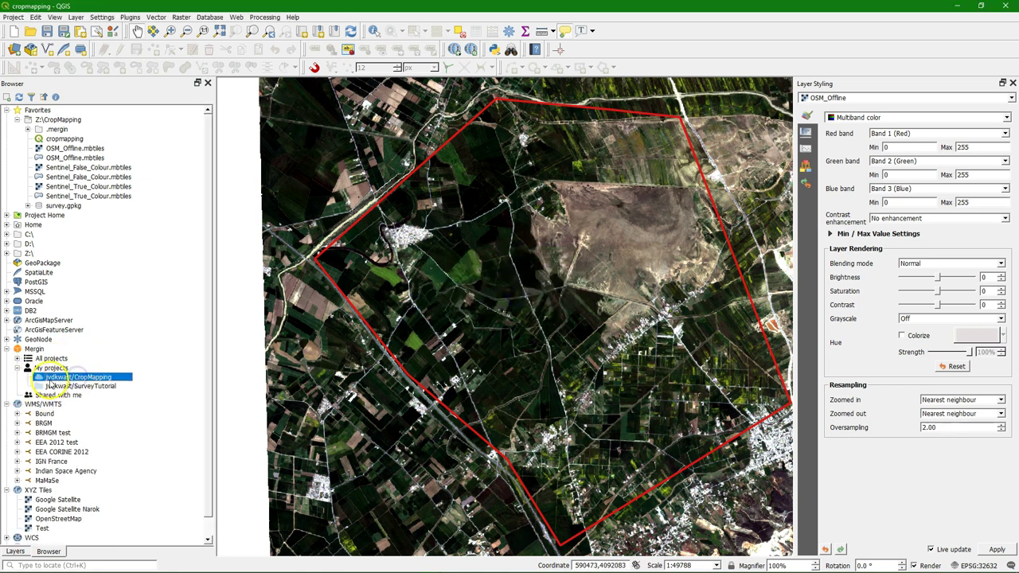
pyautogui.rightClick(75, 379)
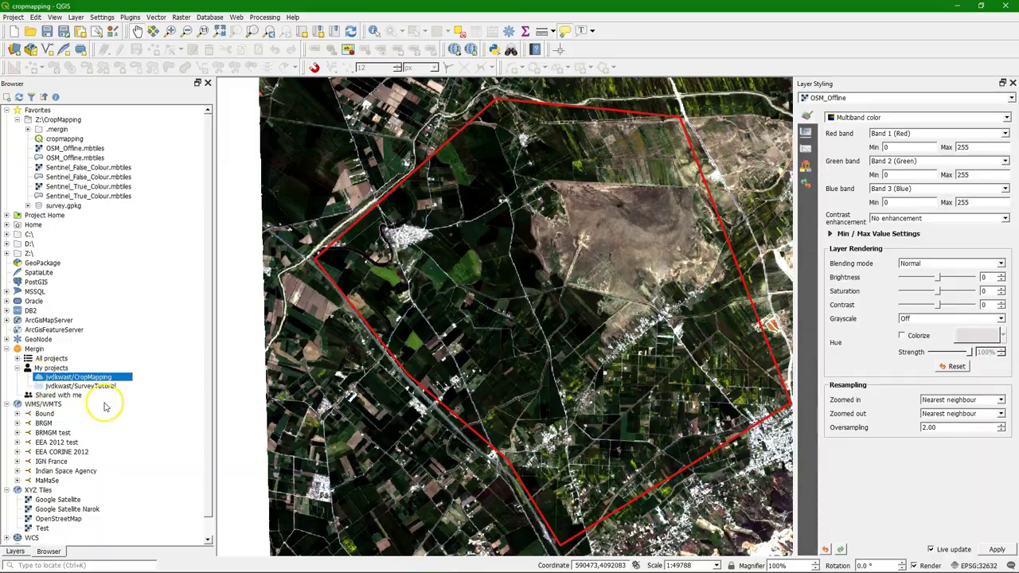
pyautogui.click(103, 394)
# - Sign in to Mergin with the saved username and account password, then open the CropMapping project
pyautogui.click(776, 53)
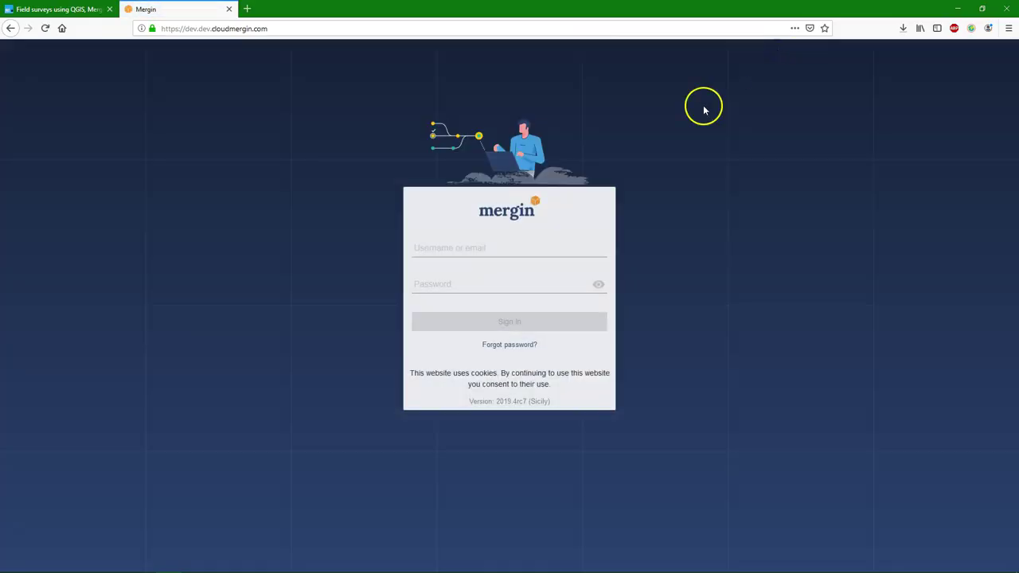
pyautogui.click(443, 252)
pyautogui.write('j')
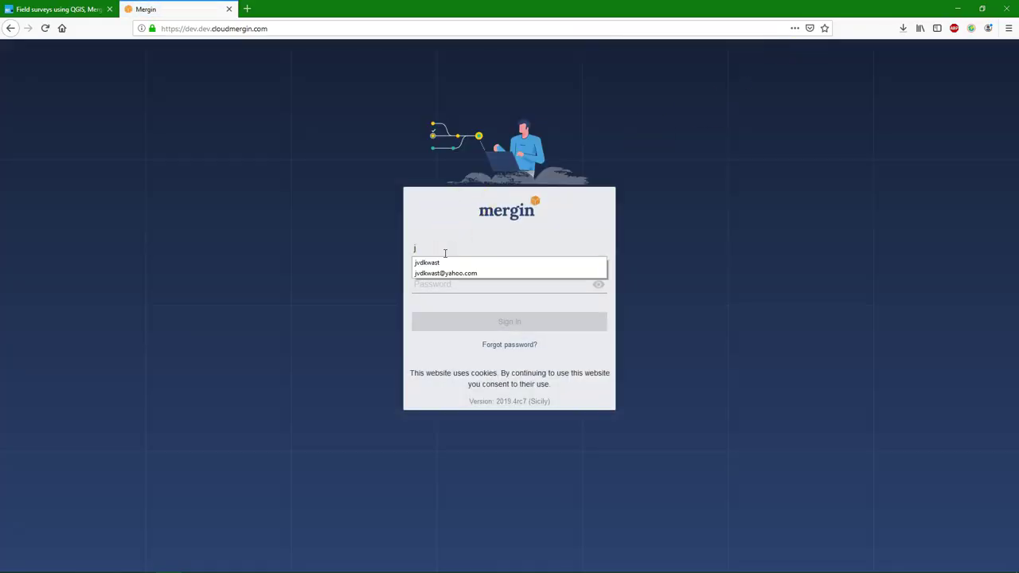
pyautogui.write('vdk')
pyautogui.click(438, 263)
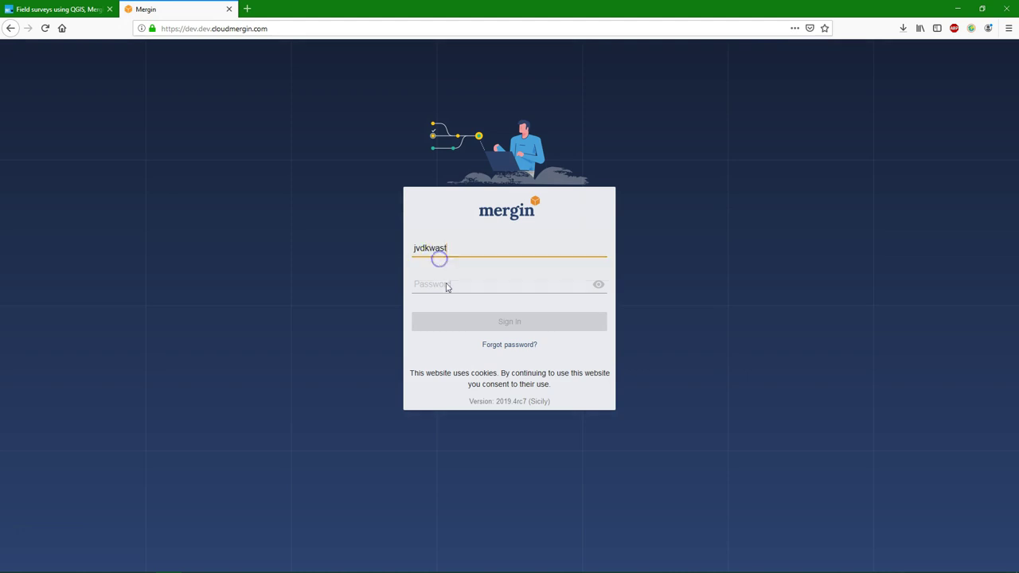
pyautogui.click(448, 287)
pyautogui.write('****')
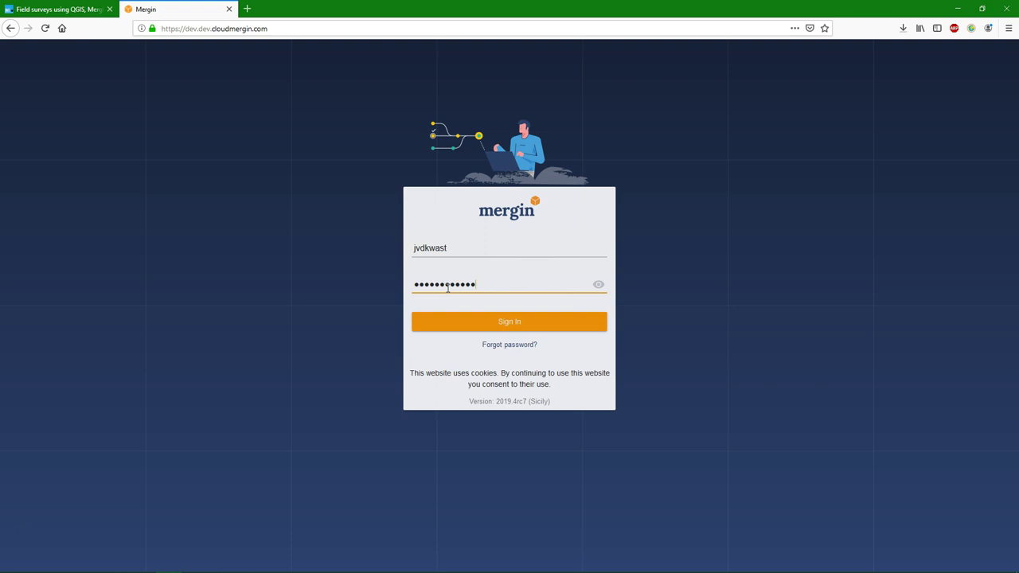
pyautogui.press('Return')
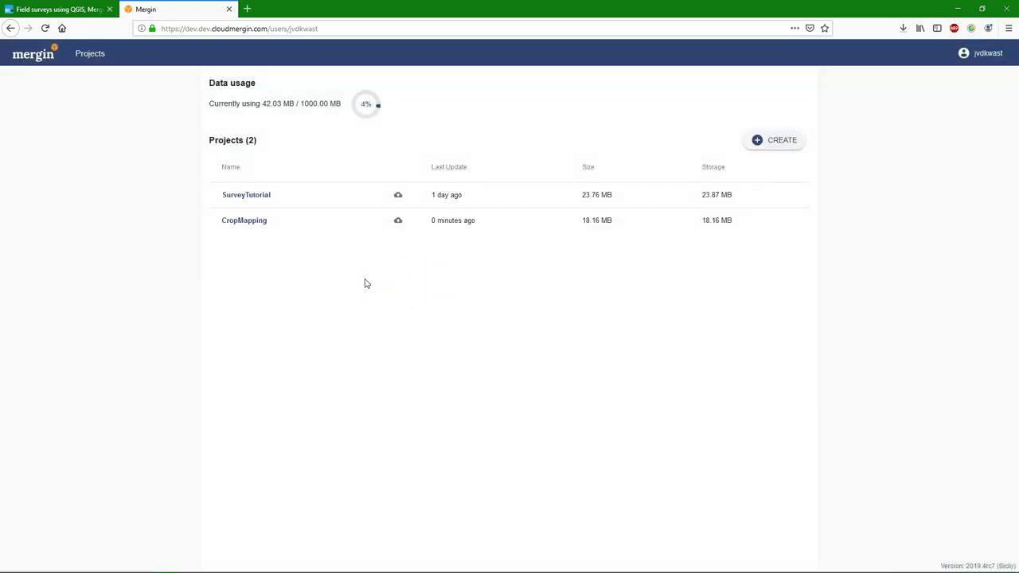
pyautogui.click(243, 223)
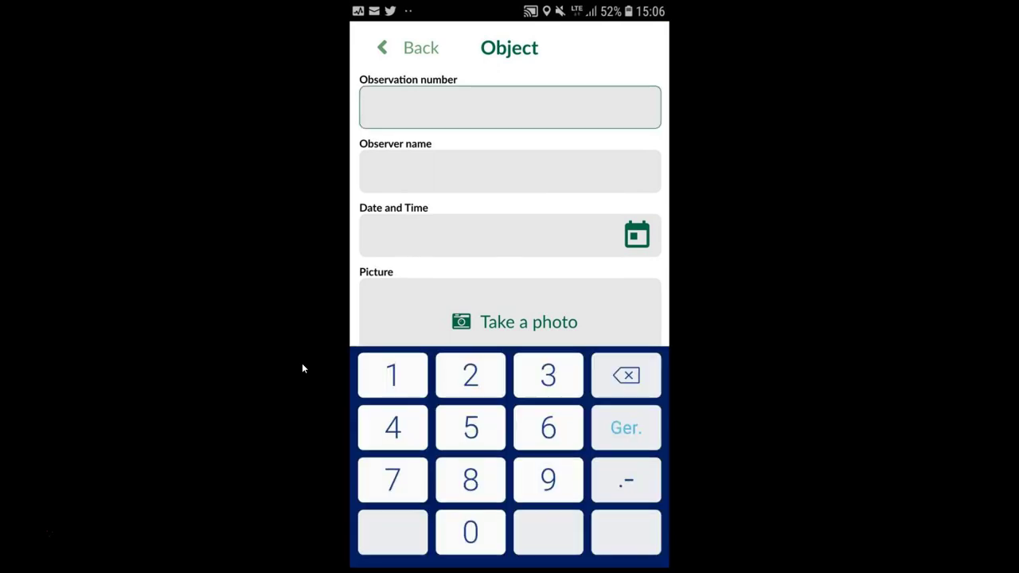
# - Enter observation number 1 and the observer's name
pyautogui.write('1')
pyautogui.press('Return')
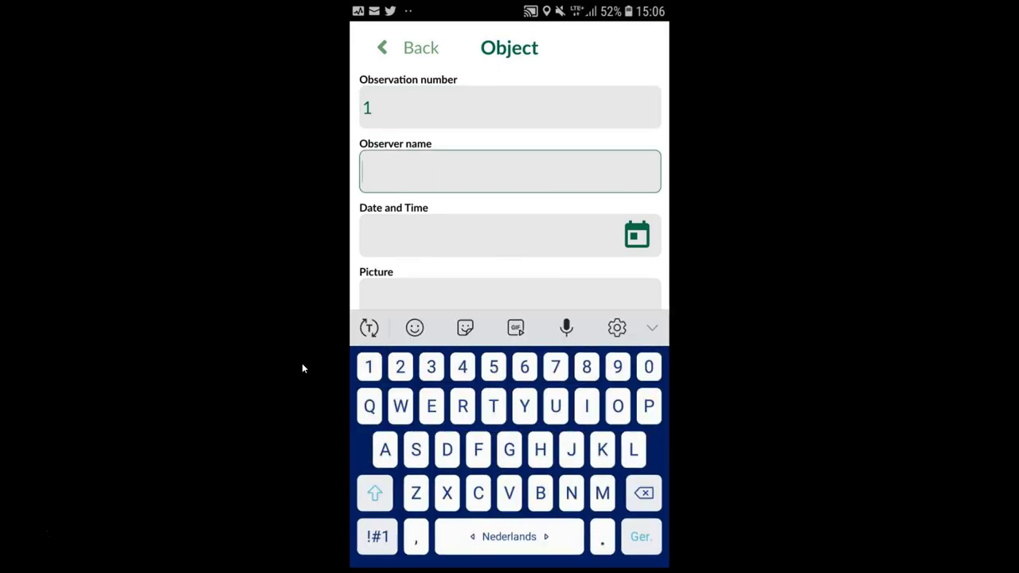
pyautogui.write('Hans')
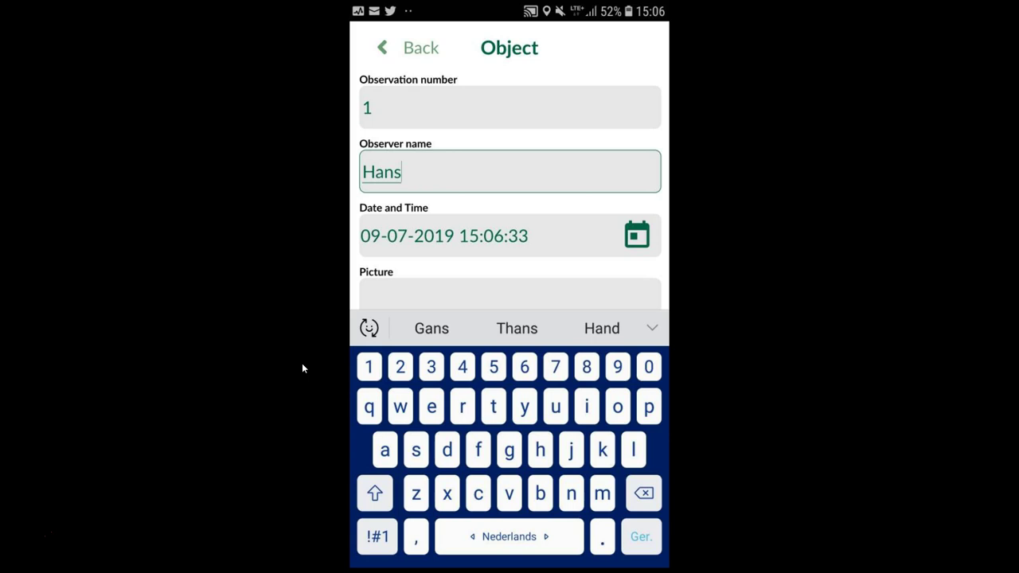
pyautogui.press('Tab')
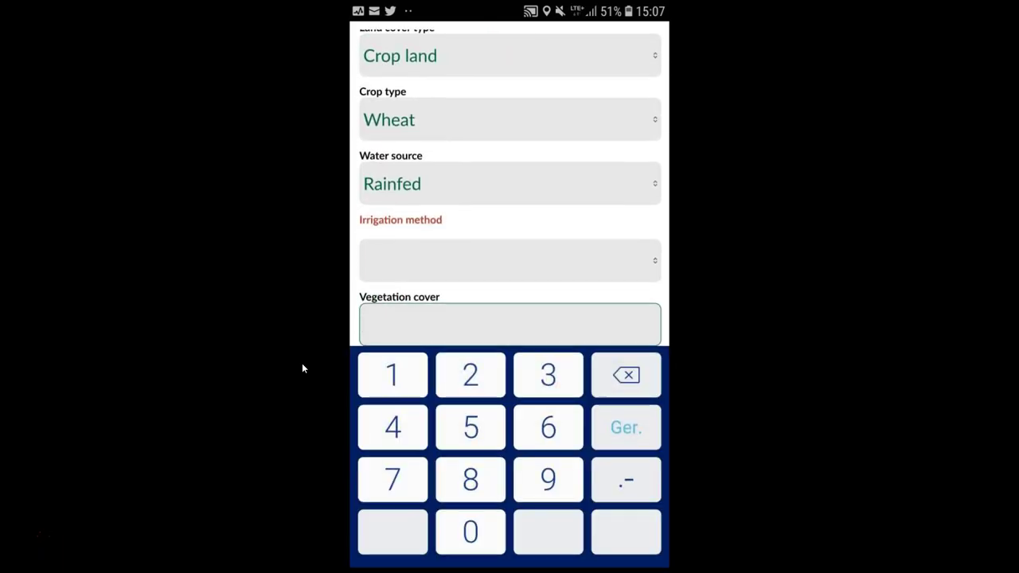
# - Enter 85 vegetation cover, mark the field as large, add 'Some notes here', and save the point
pyautogui.write('85')
pyautogui.press('Return')
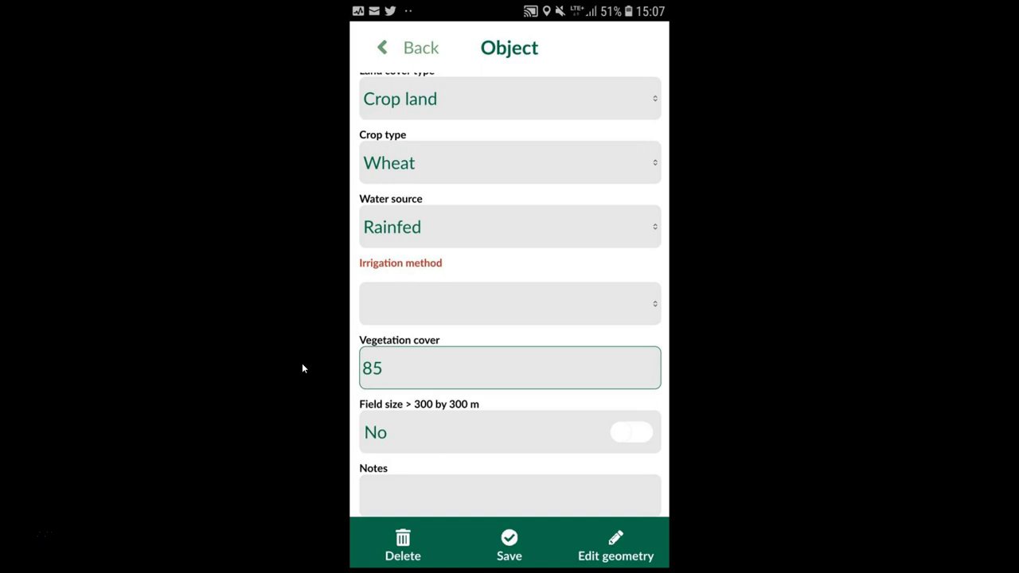
pyautogui.click(631, 431)
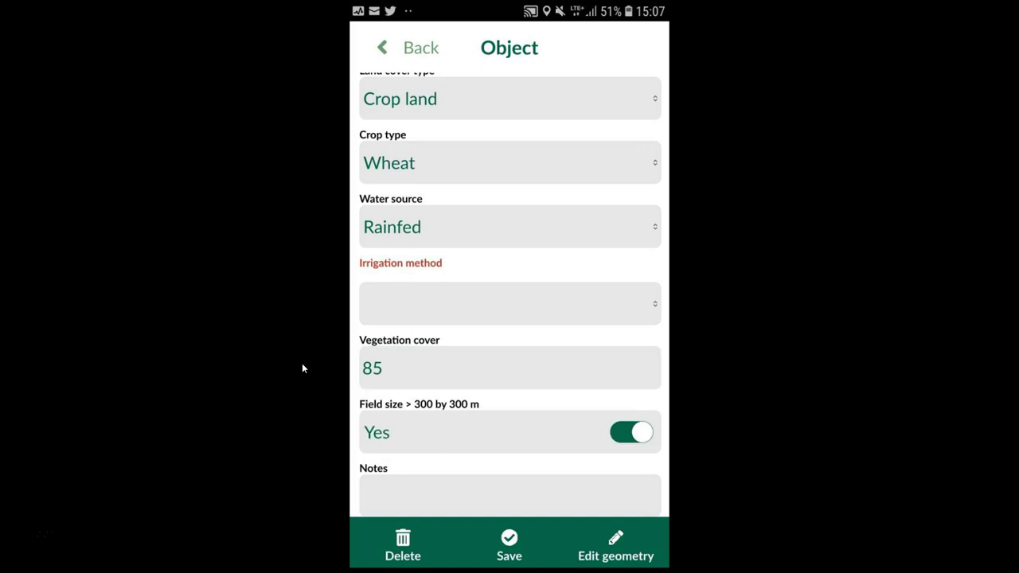
pyautogui.click(510, 496)
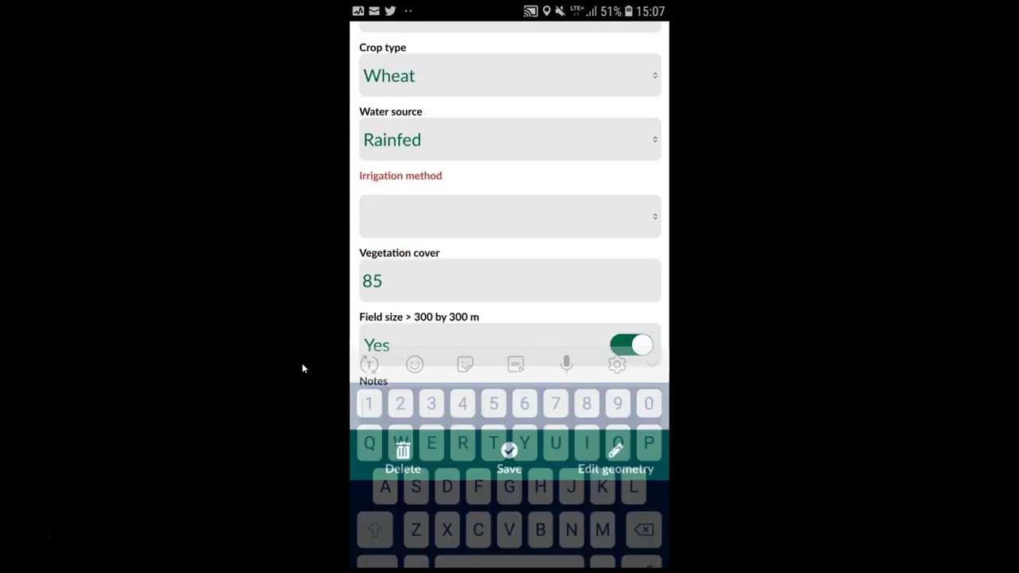
pyautogui.write('Some ')
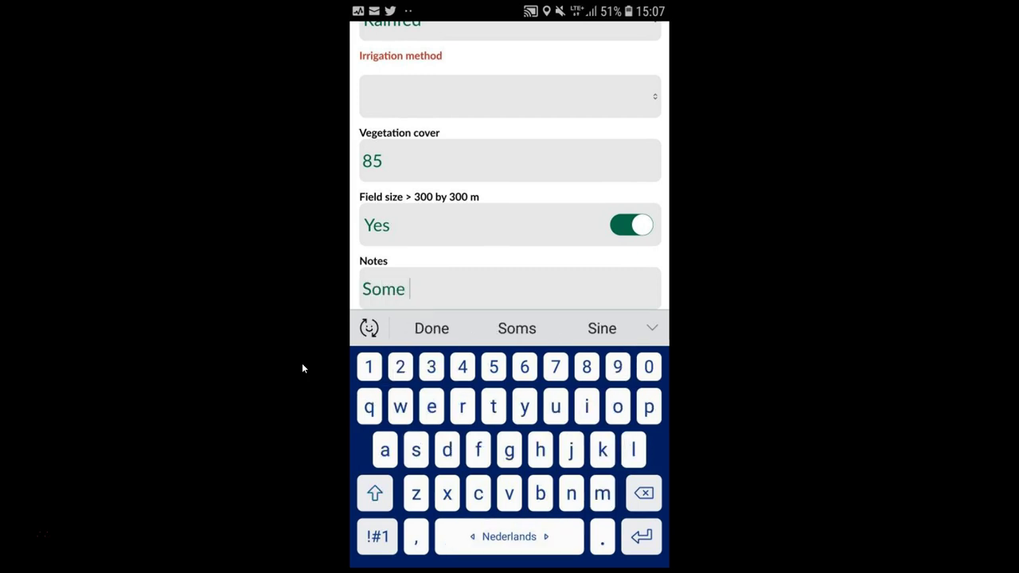
pyautogui.write('notes here')
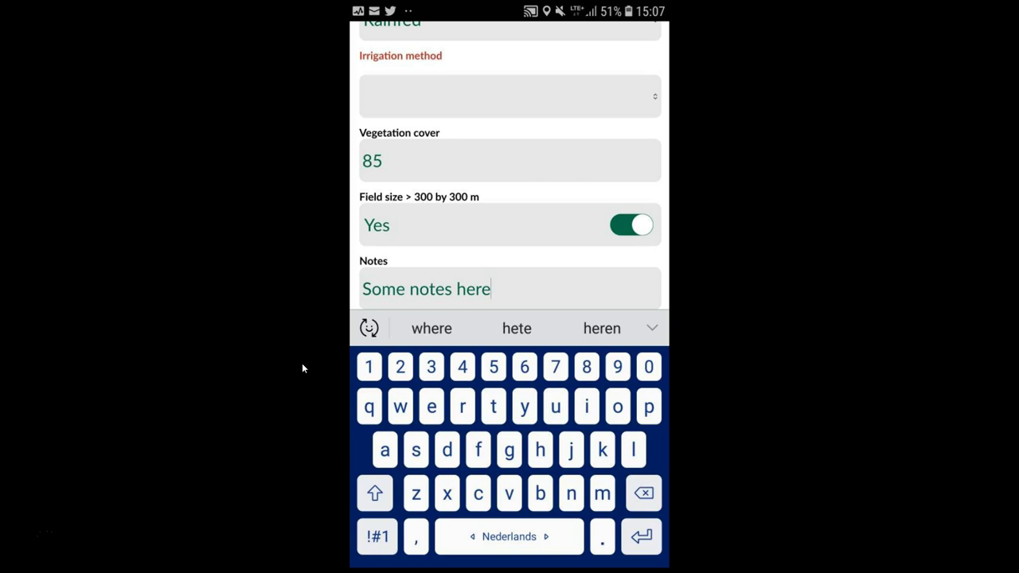
pyautogui.press('Return')
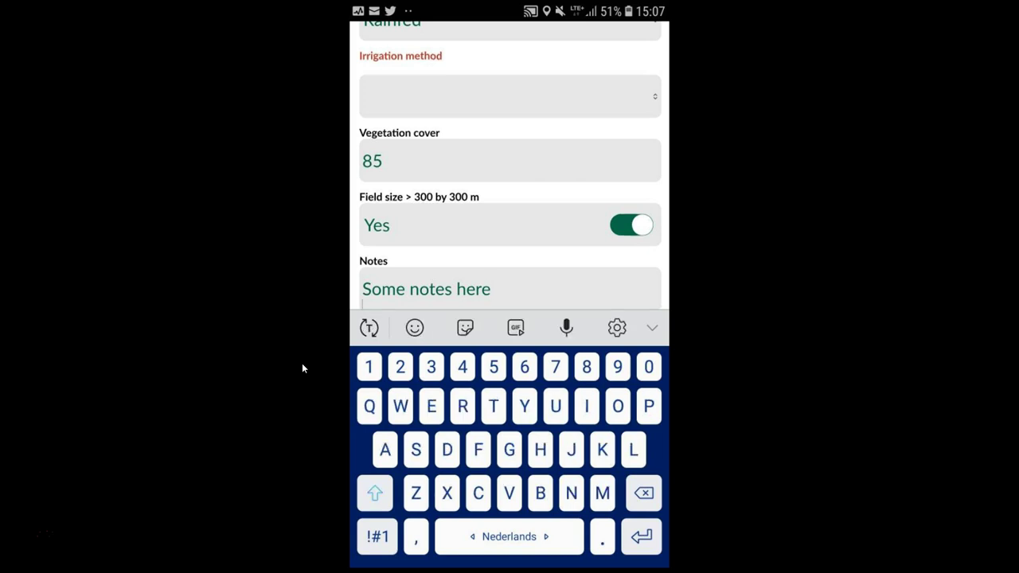
pyautogui.press('Escape')
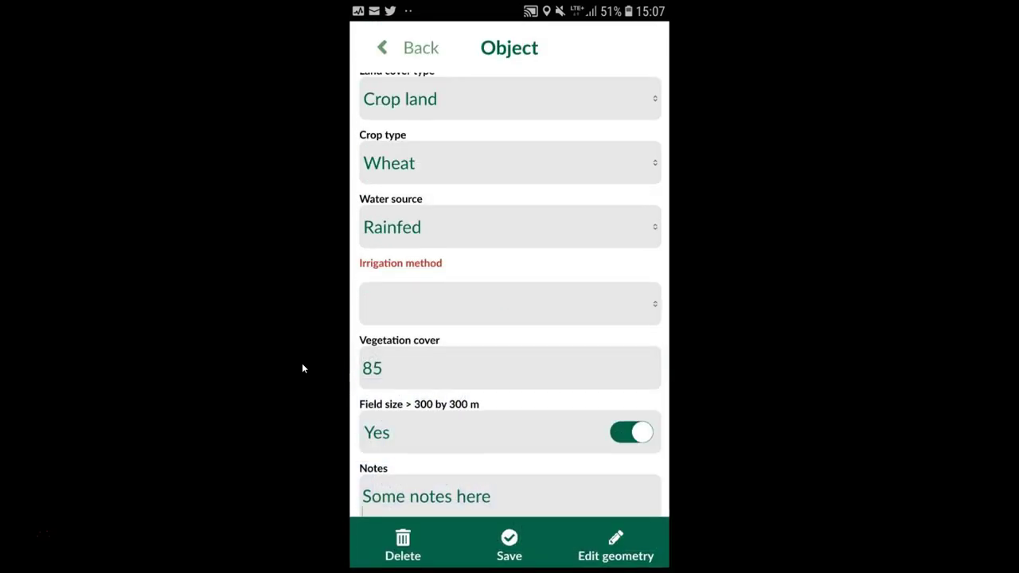
pyautogui.press('Escape')
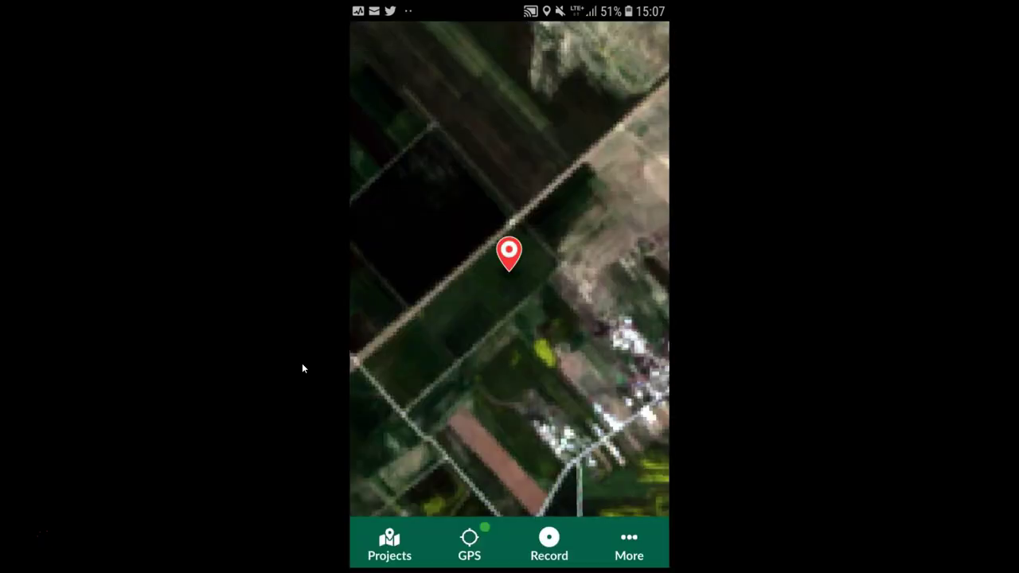